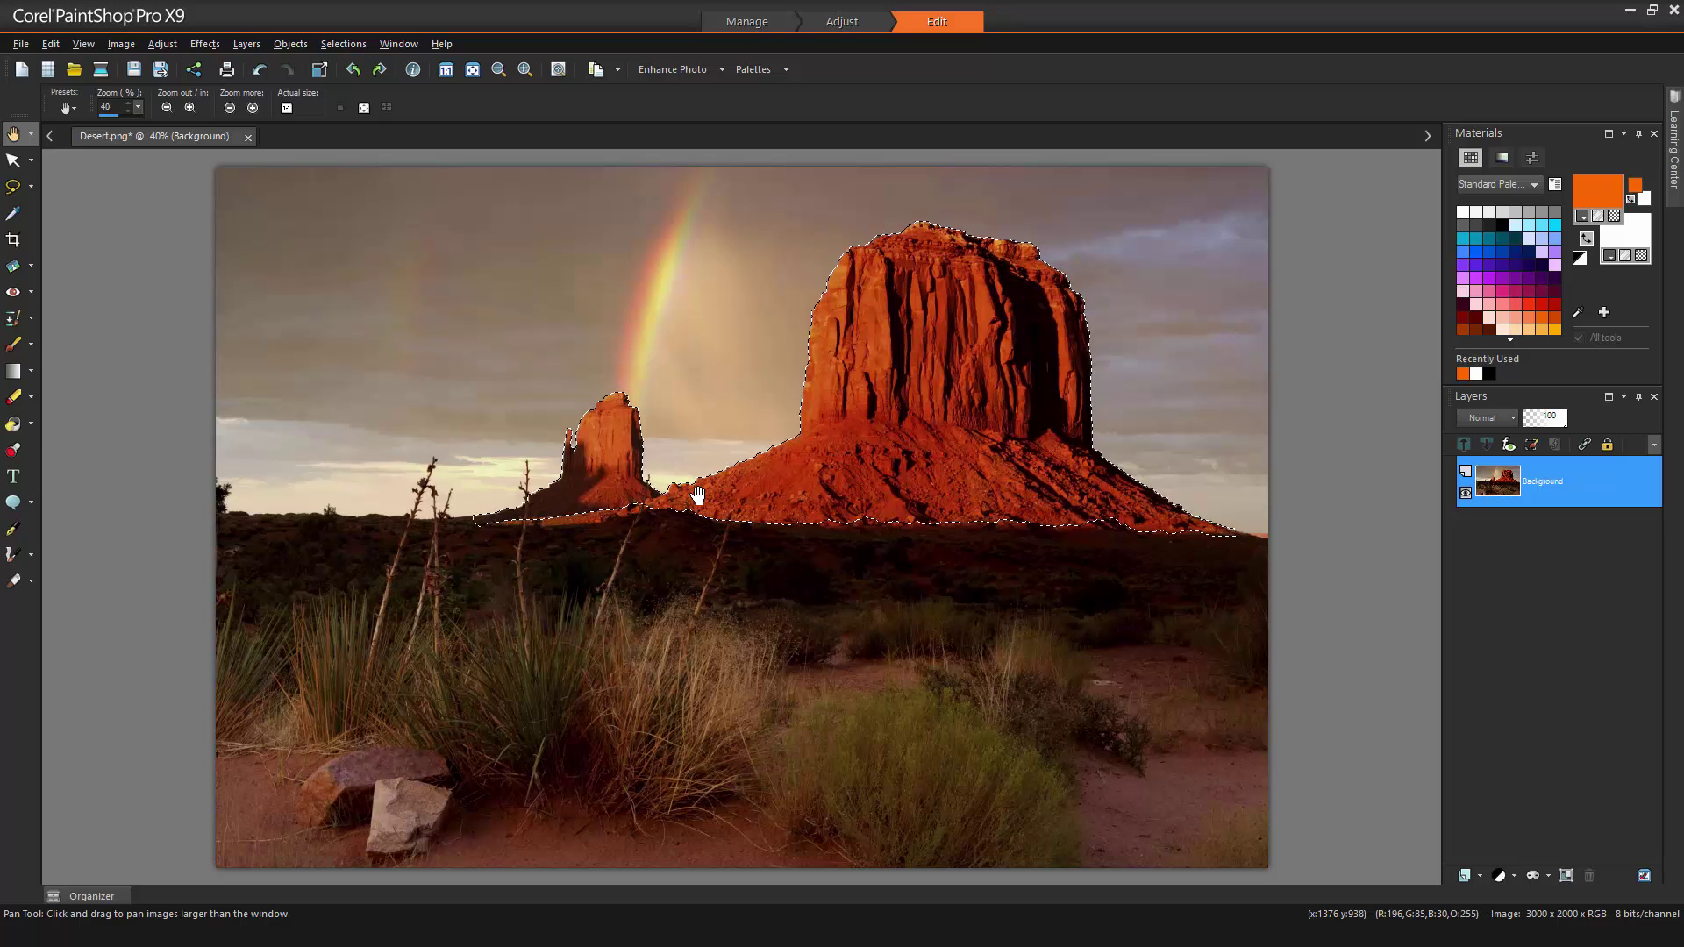
Step: Erase patches of the mesa, then undo all three erase strokes to restore it
click(15, 401)
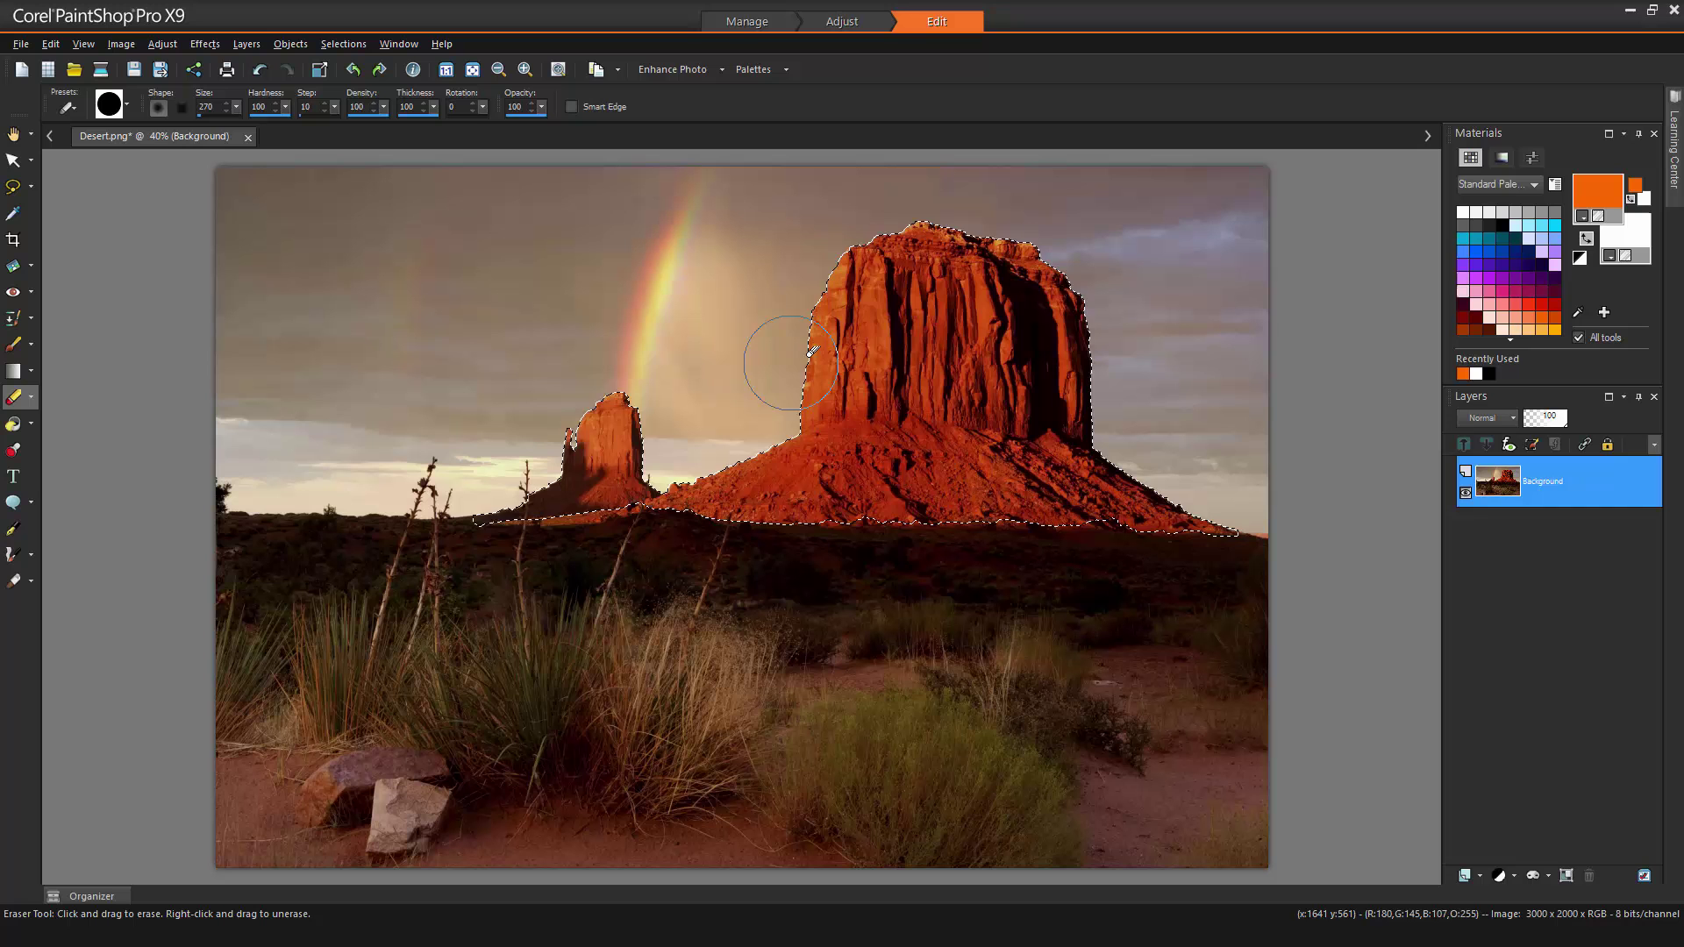
click(878, 351)
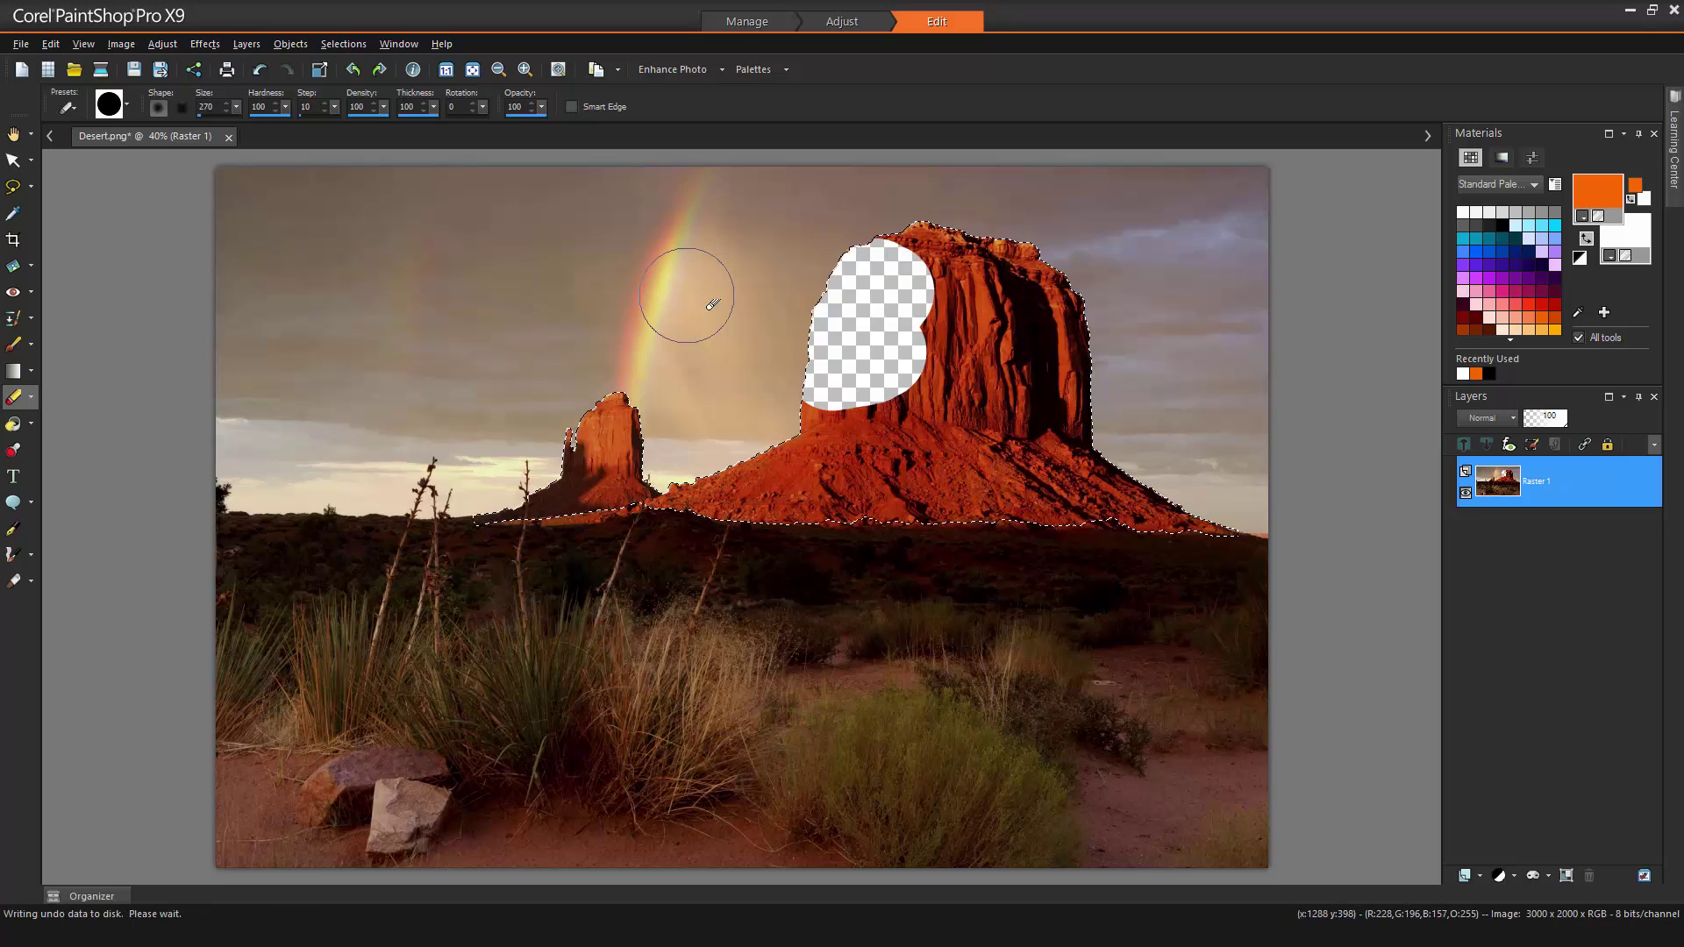
drag(791, 436, 863, 418)
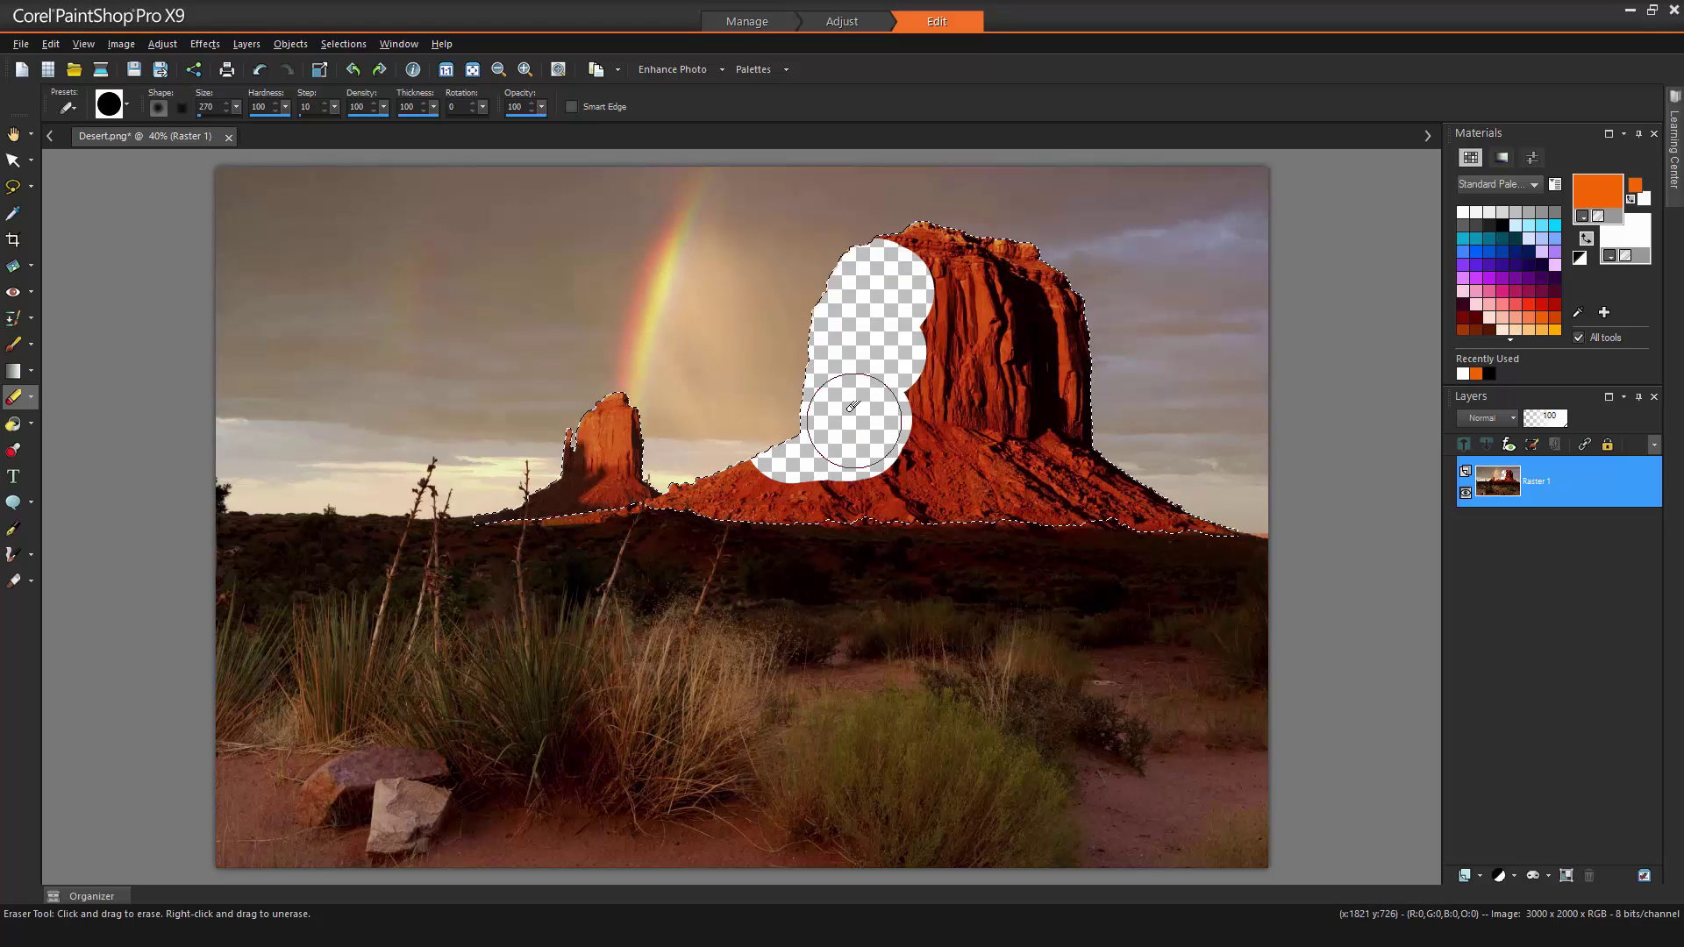
click(259, 72)
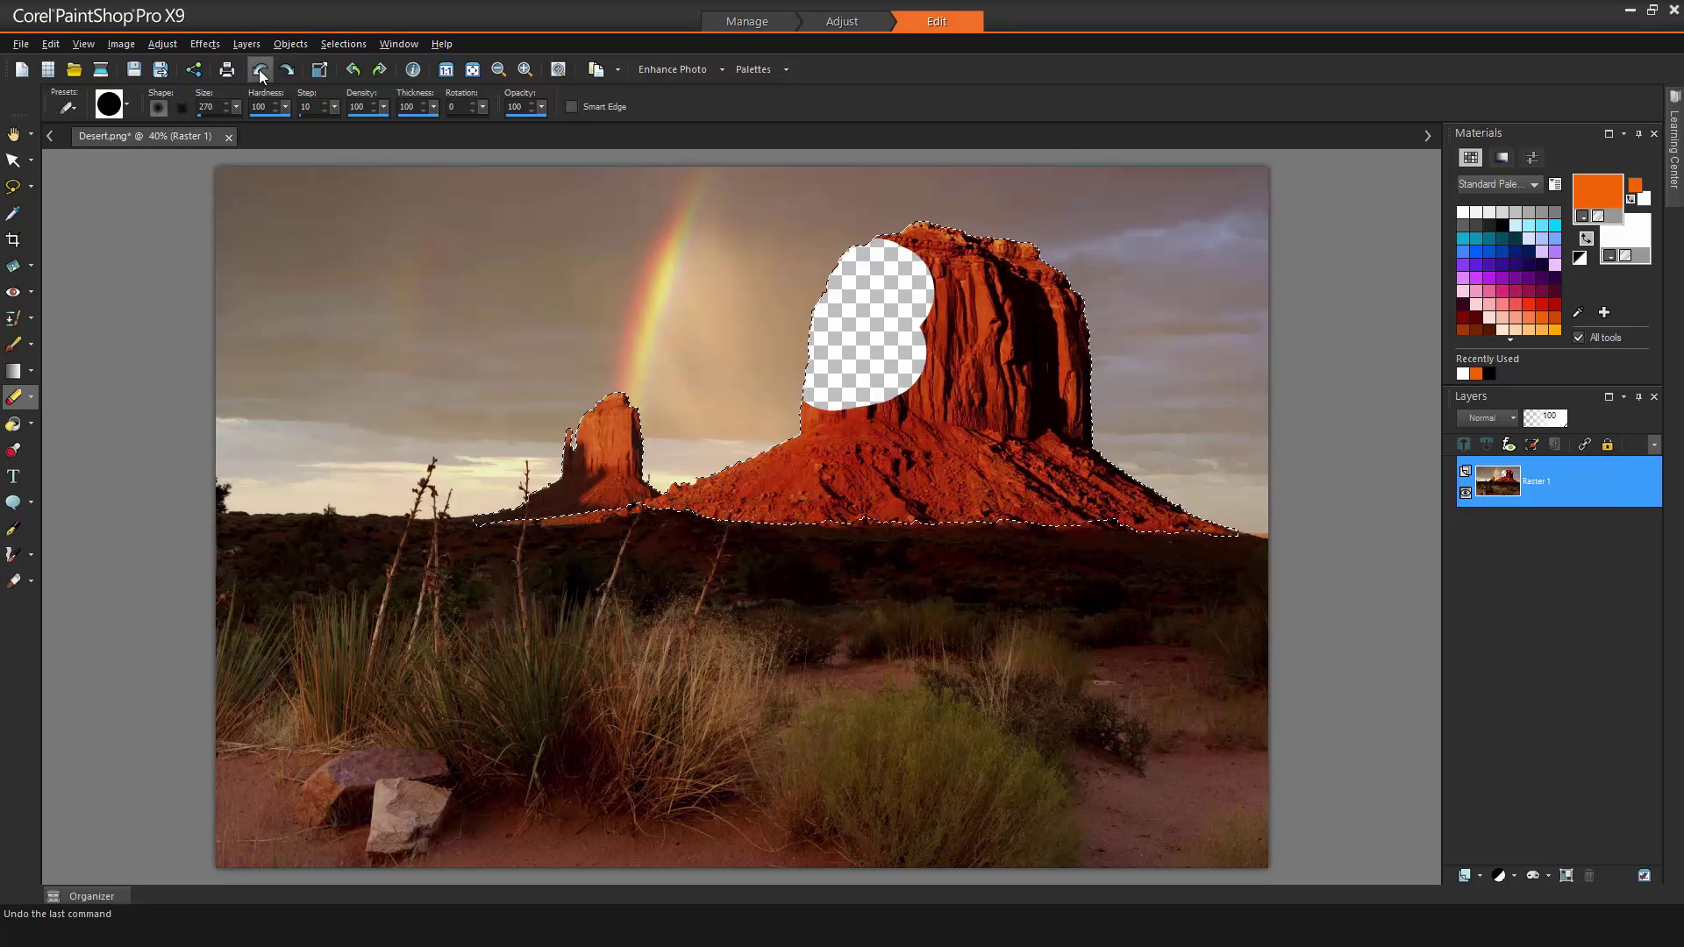
click(259, 72)
click(260, 72)
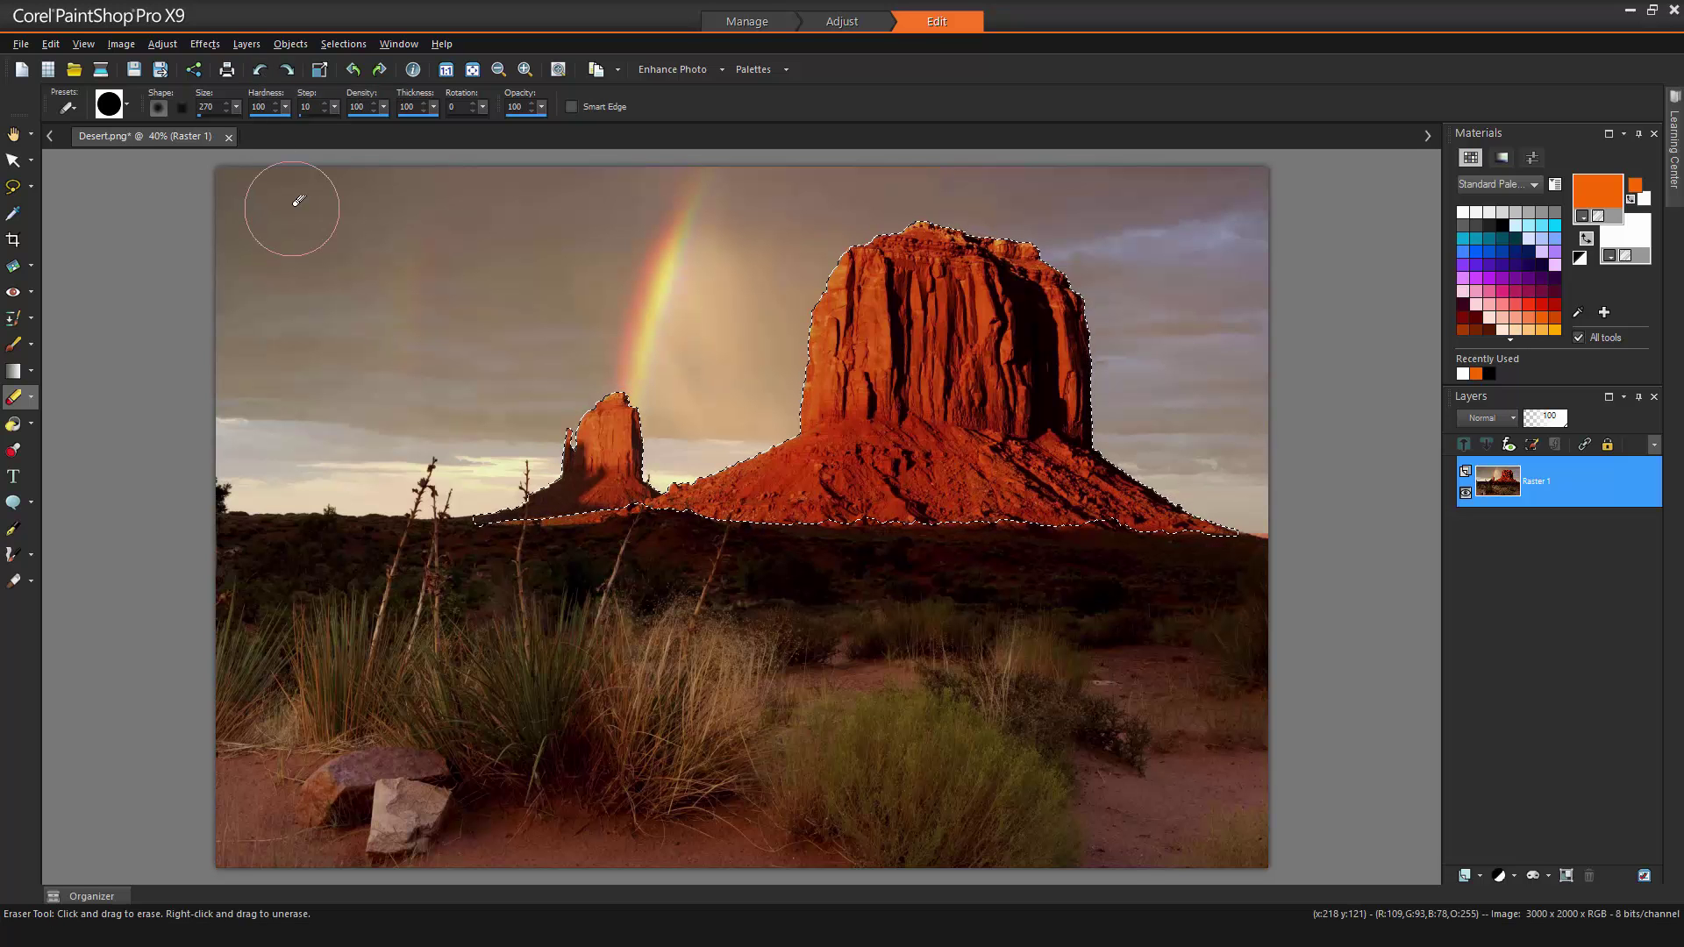
Step: Preview the Time Machine photo effect on the mesa with its dialog moved aside
click(207, 46)
mouse_move(214, 100)
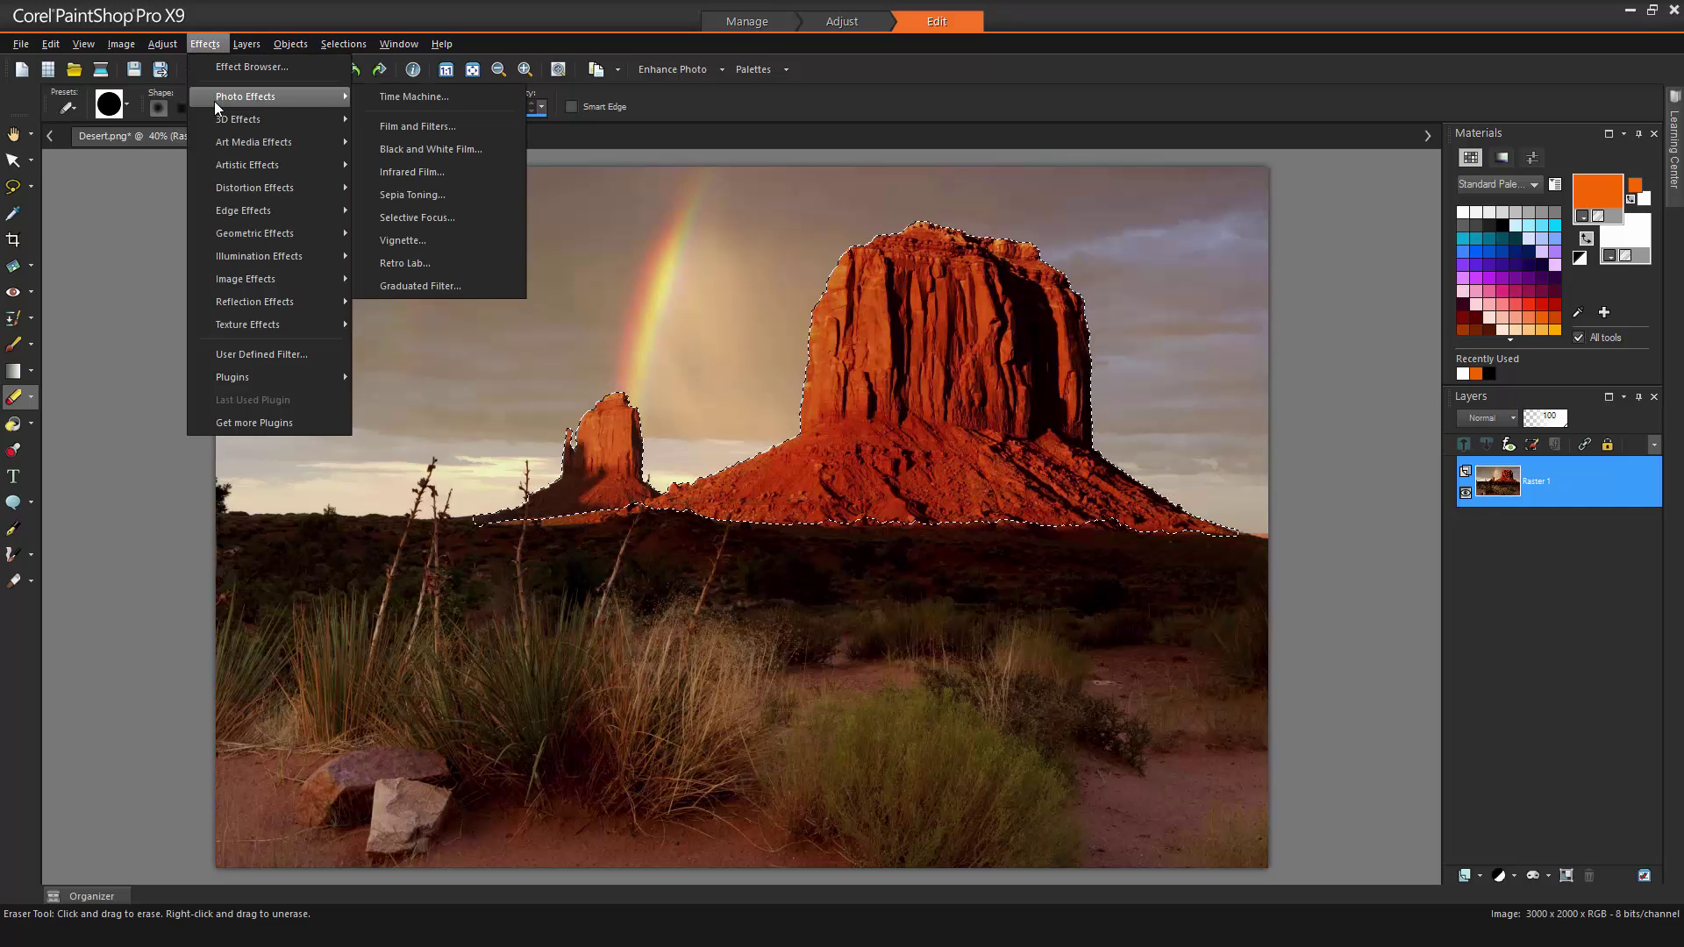
click(421, 95)
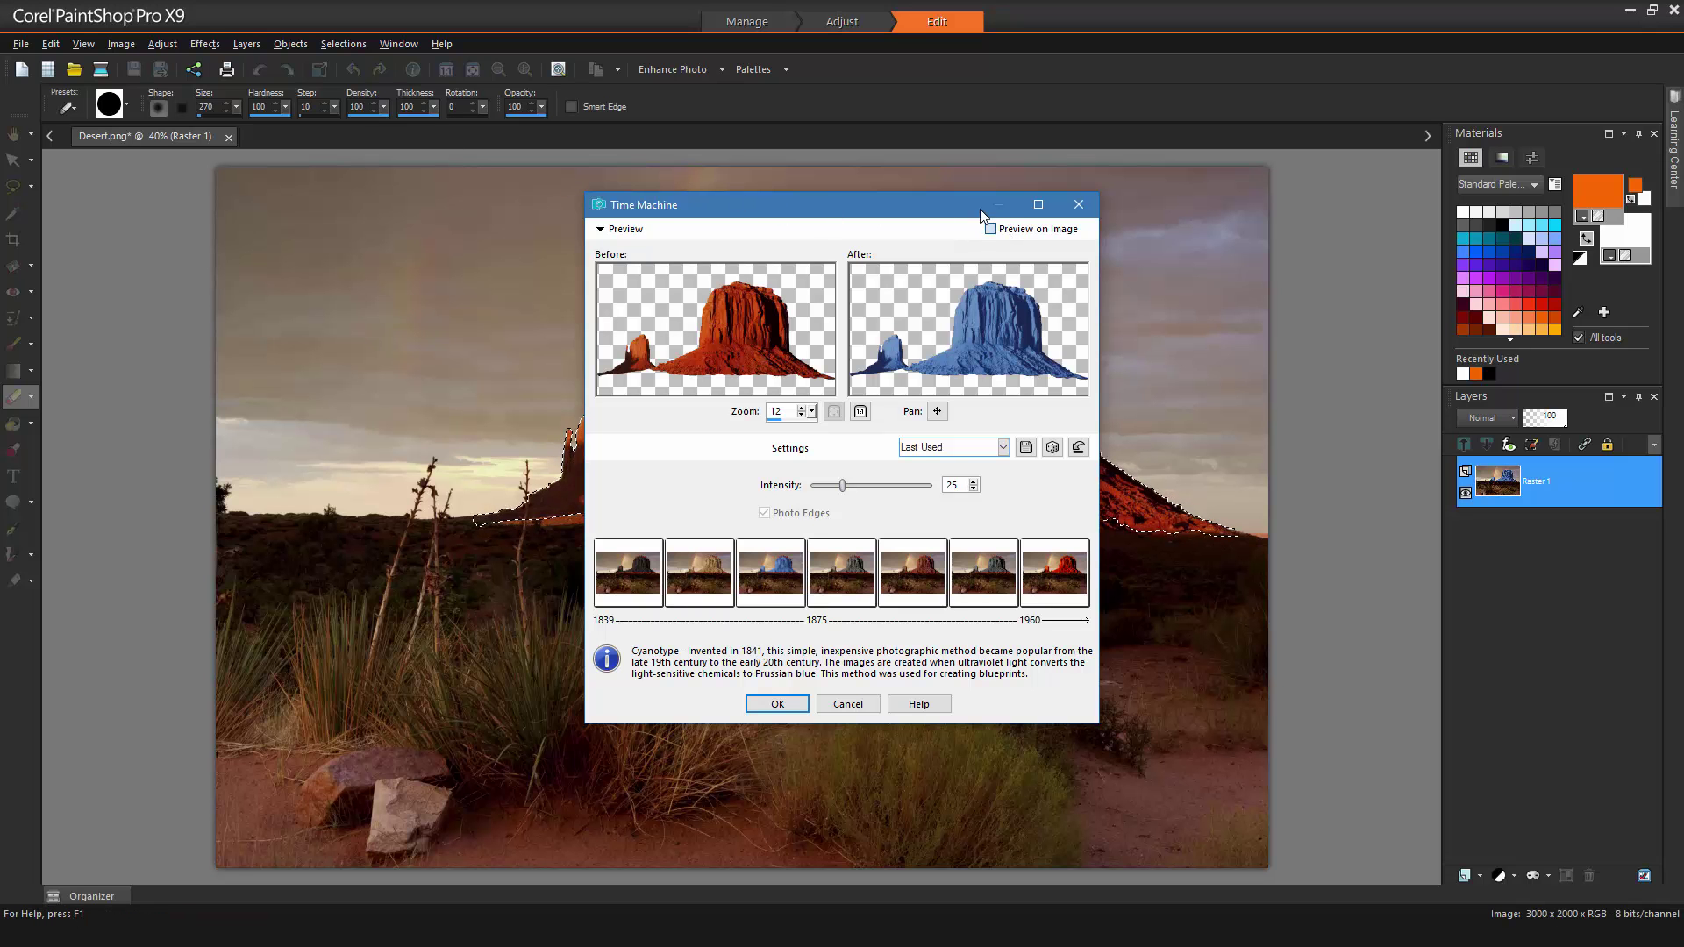
drag(969, 216, 429, 161)
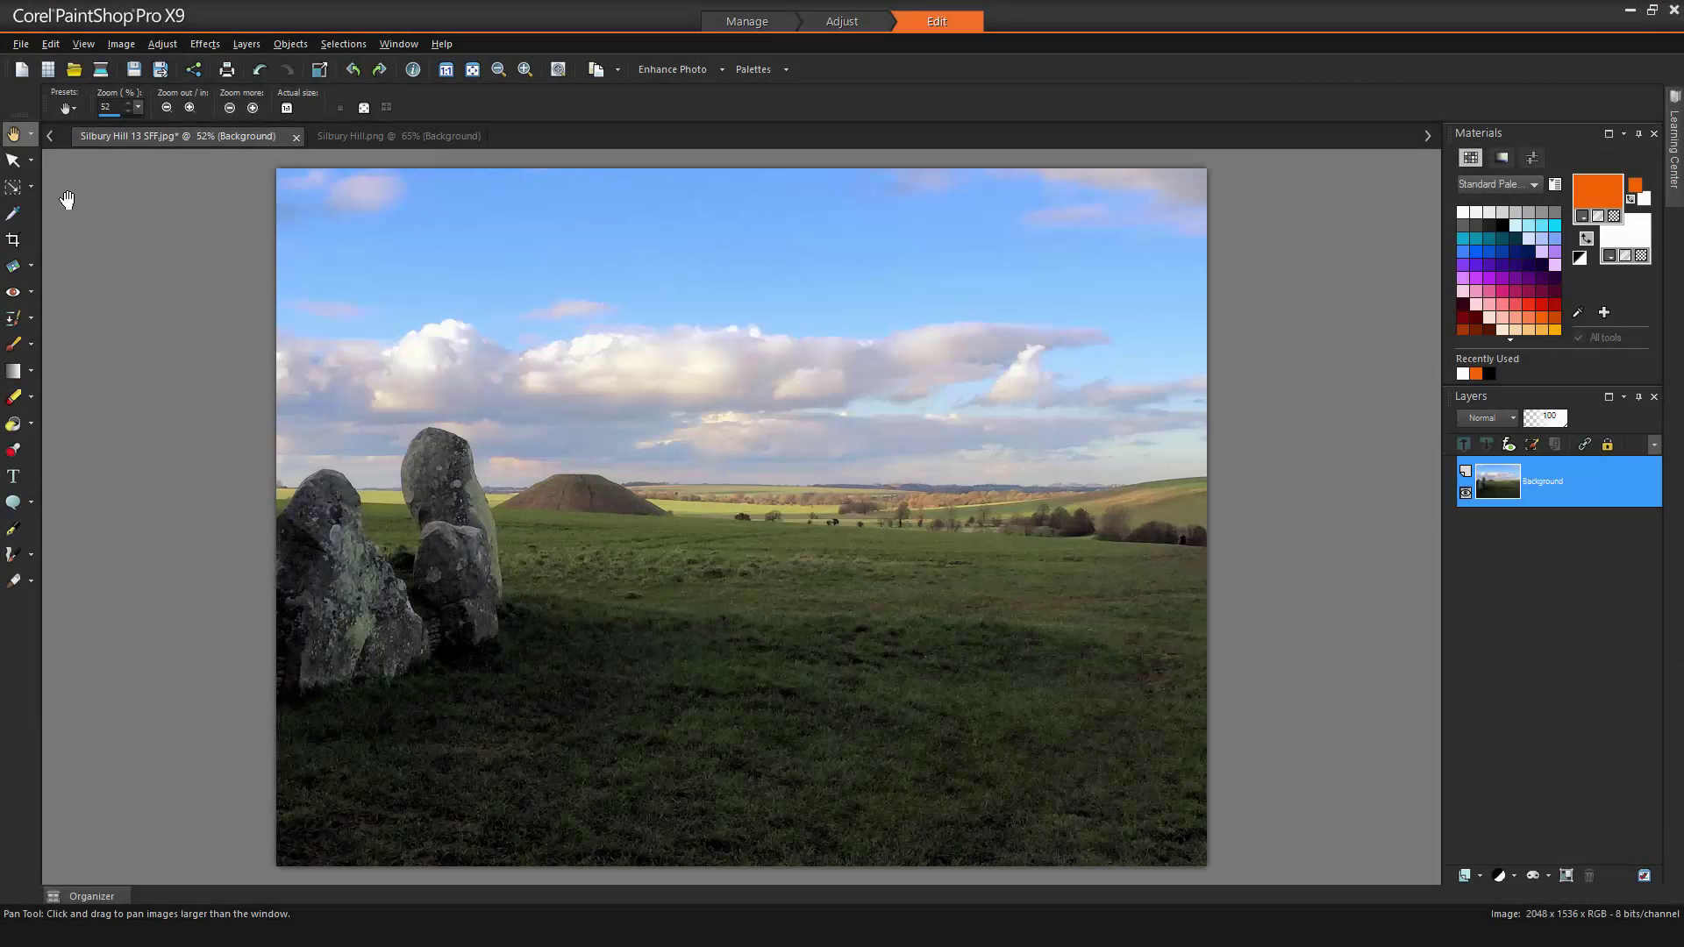
Step: Auto-select the standing stones and field below the skyline
click(31, 188)
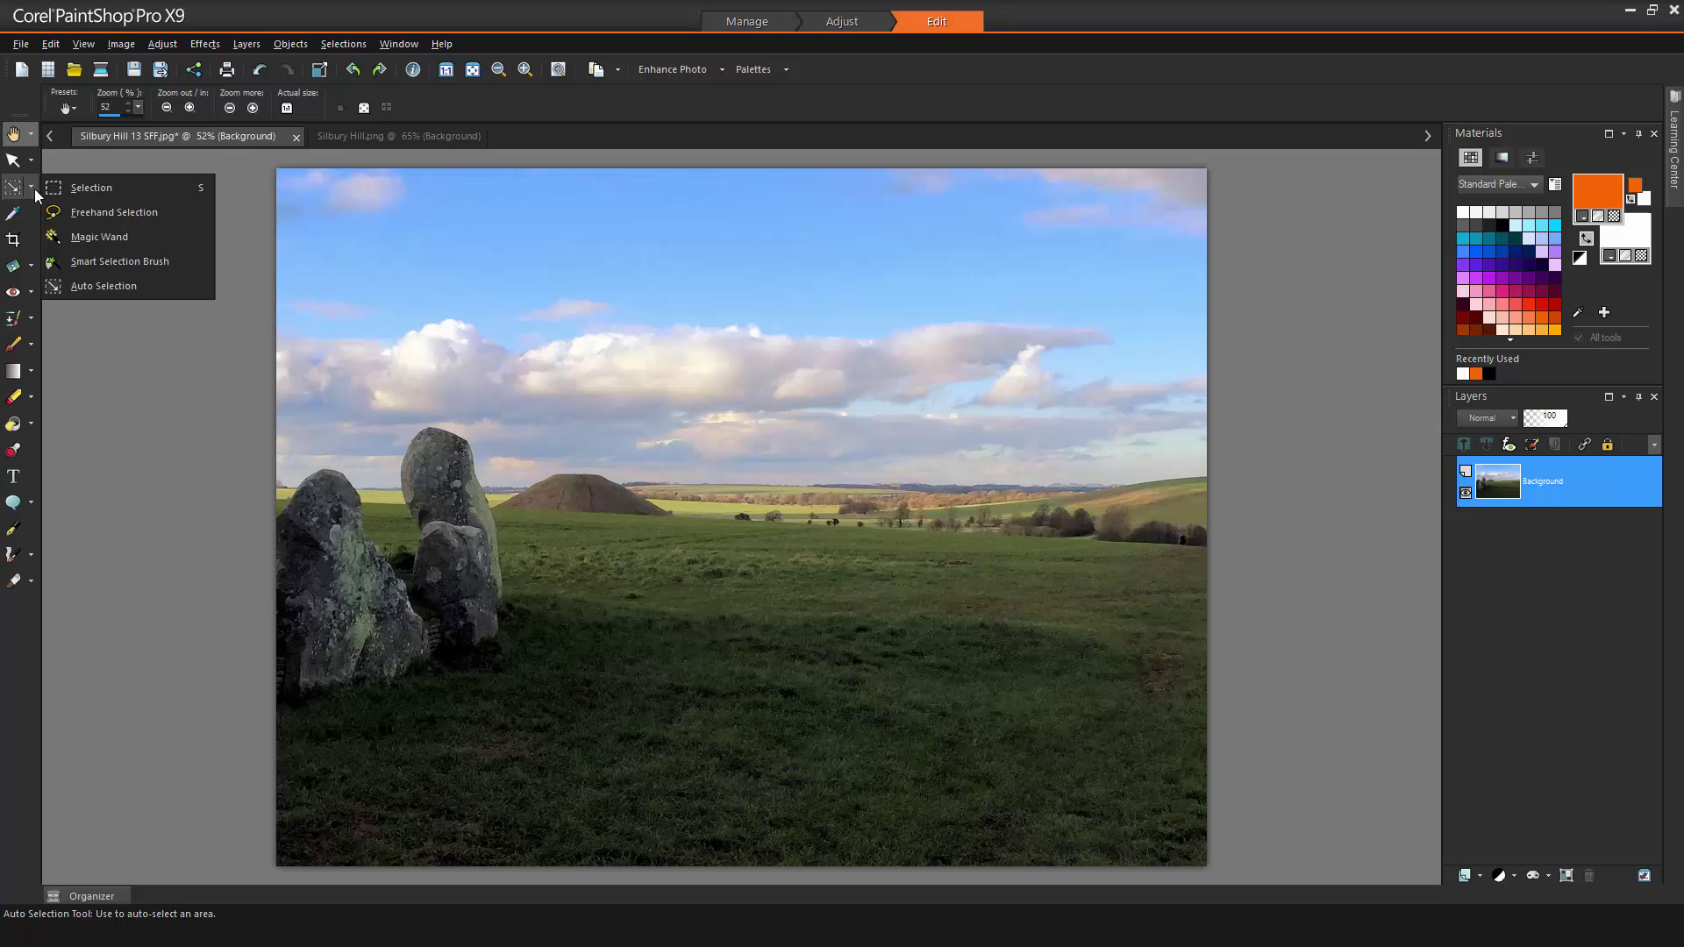
click(186, 287)
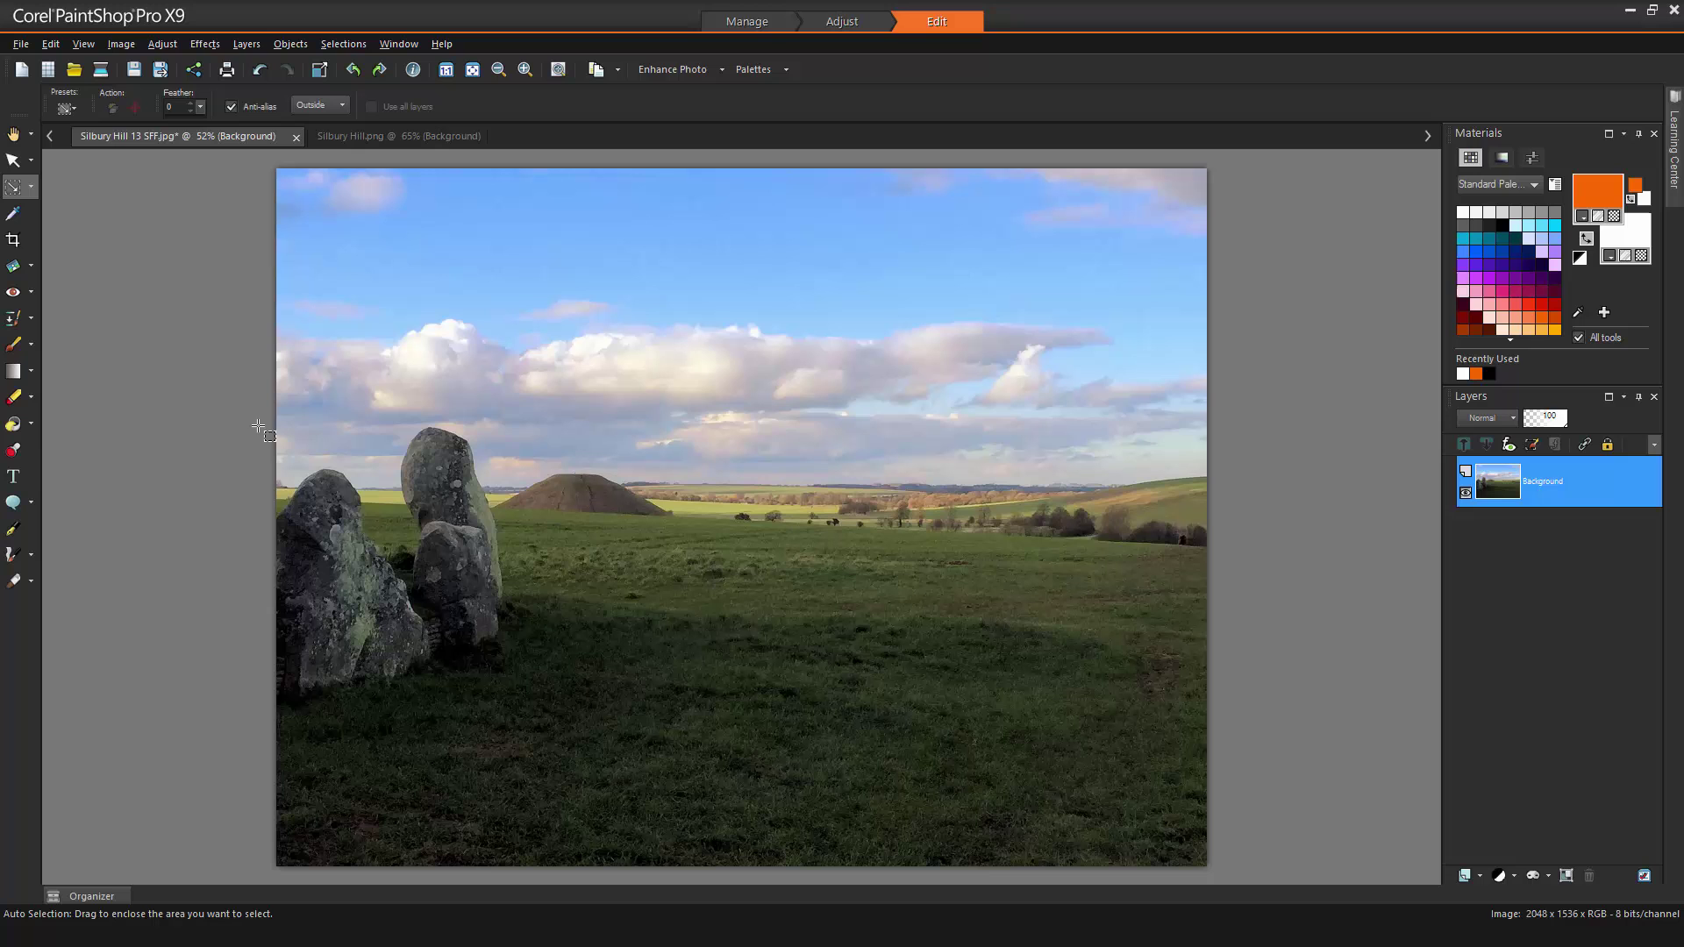
drag(269, 425, 1235, 862)
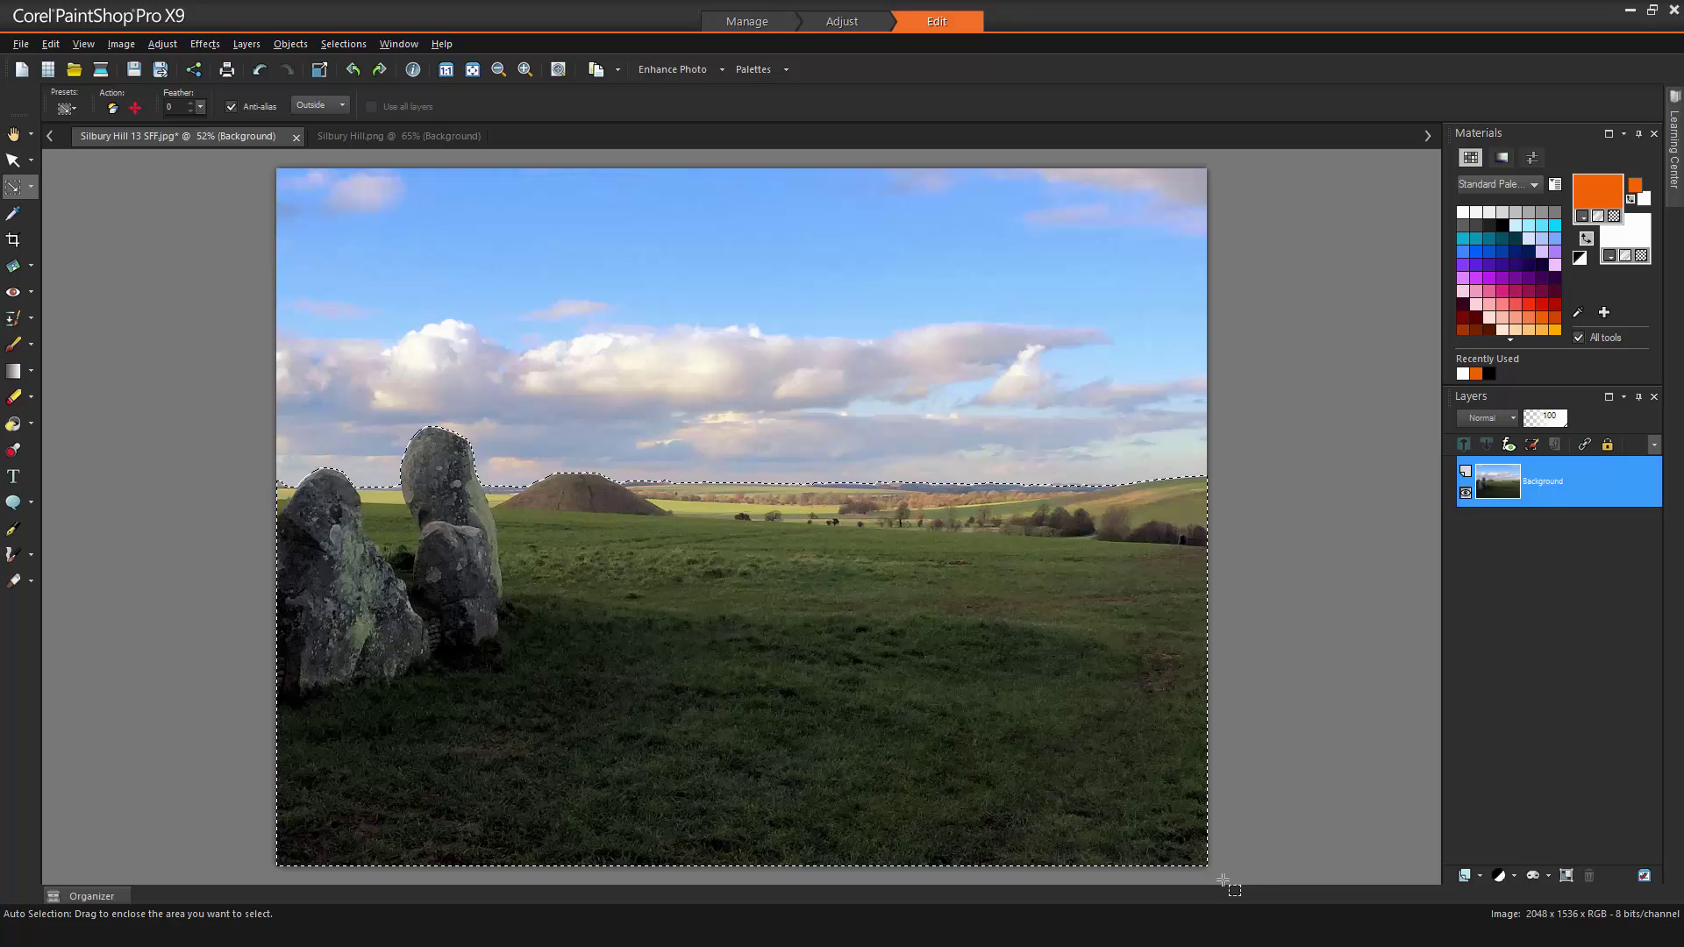
Step: Preview the Black and White Film effect, then close it without applying
click(209, 44)
mouse_move(223, 98)
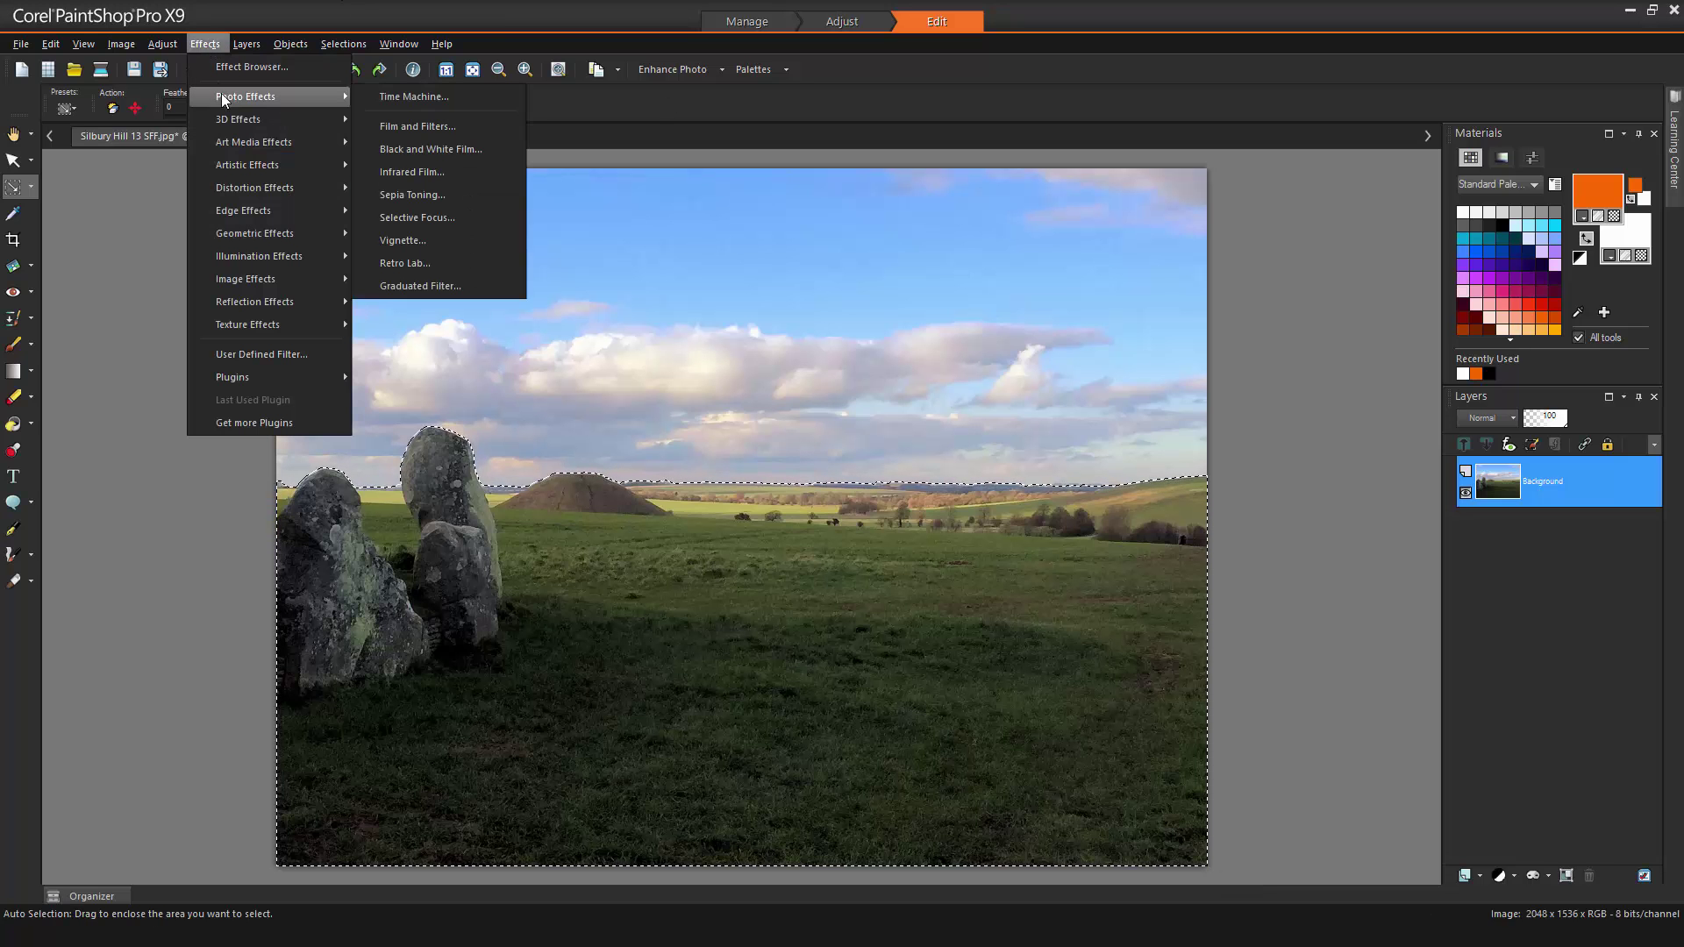
click(408, 148)
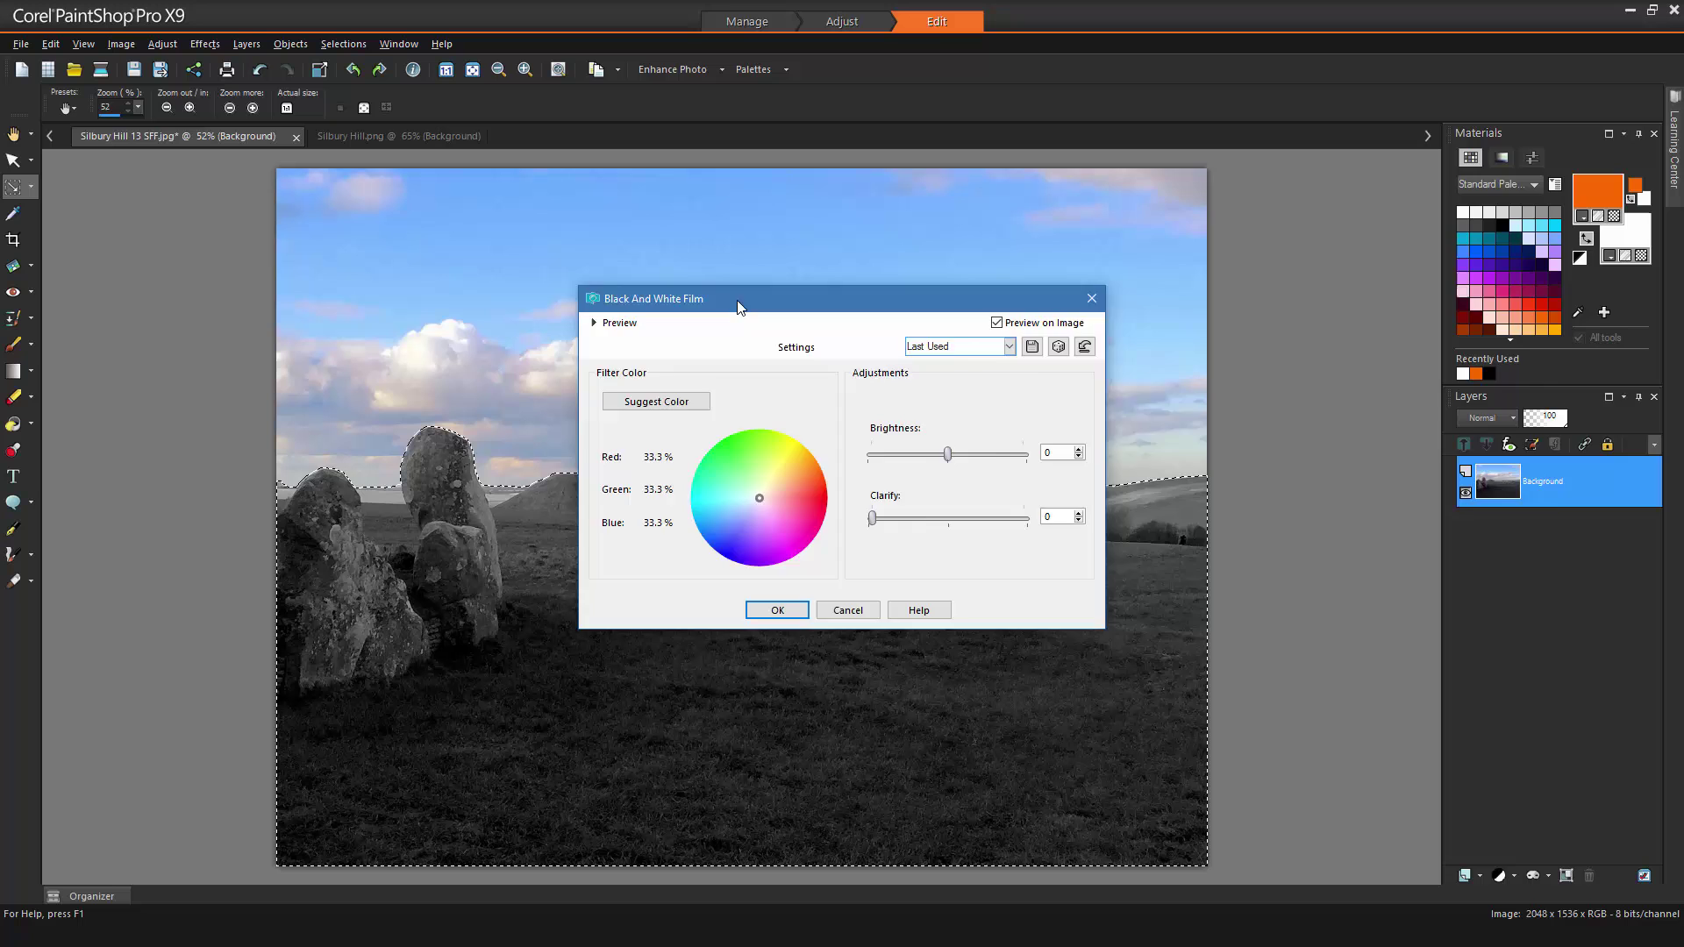
drag(739, 307, 1271, 195)
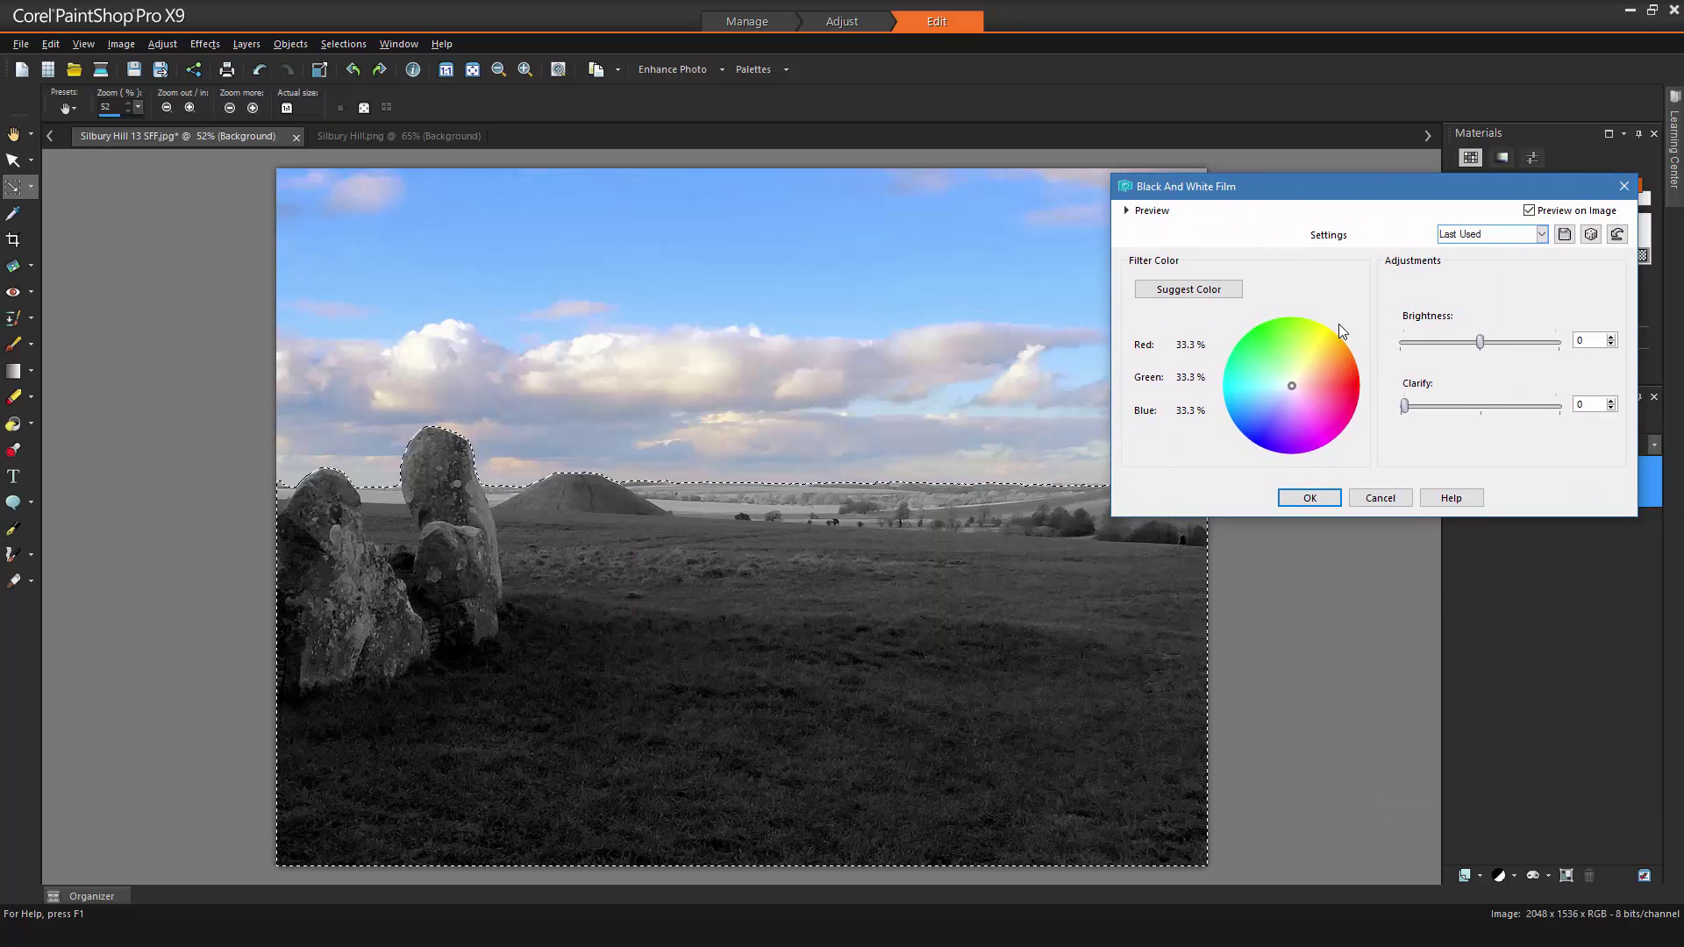
click(1623, 187)
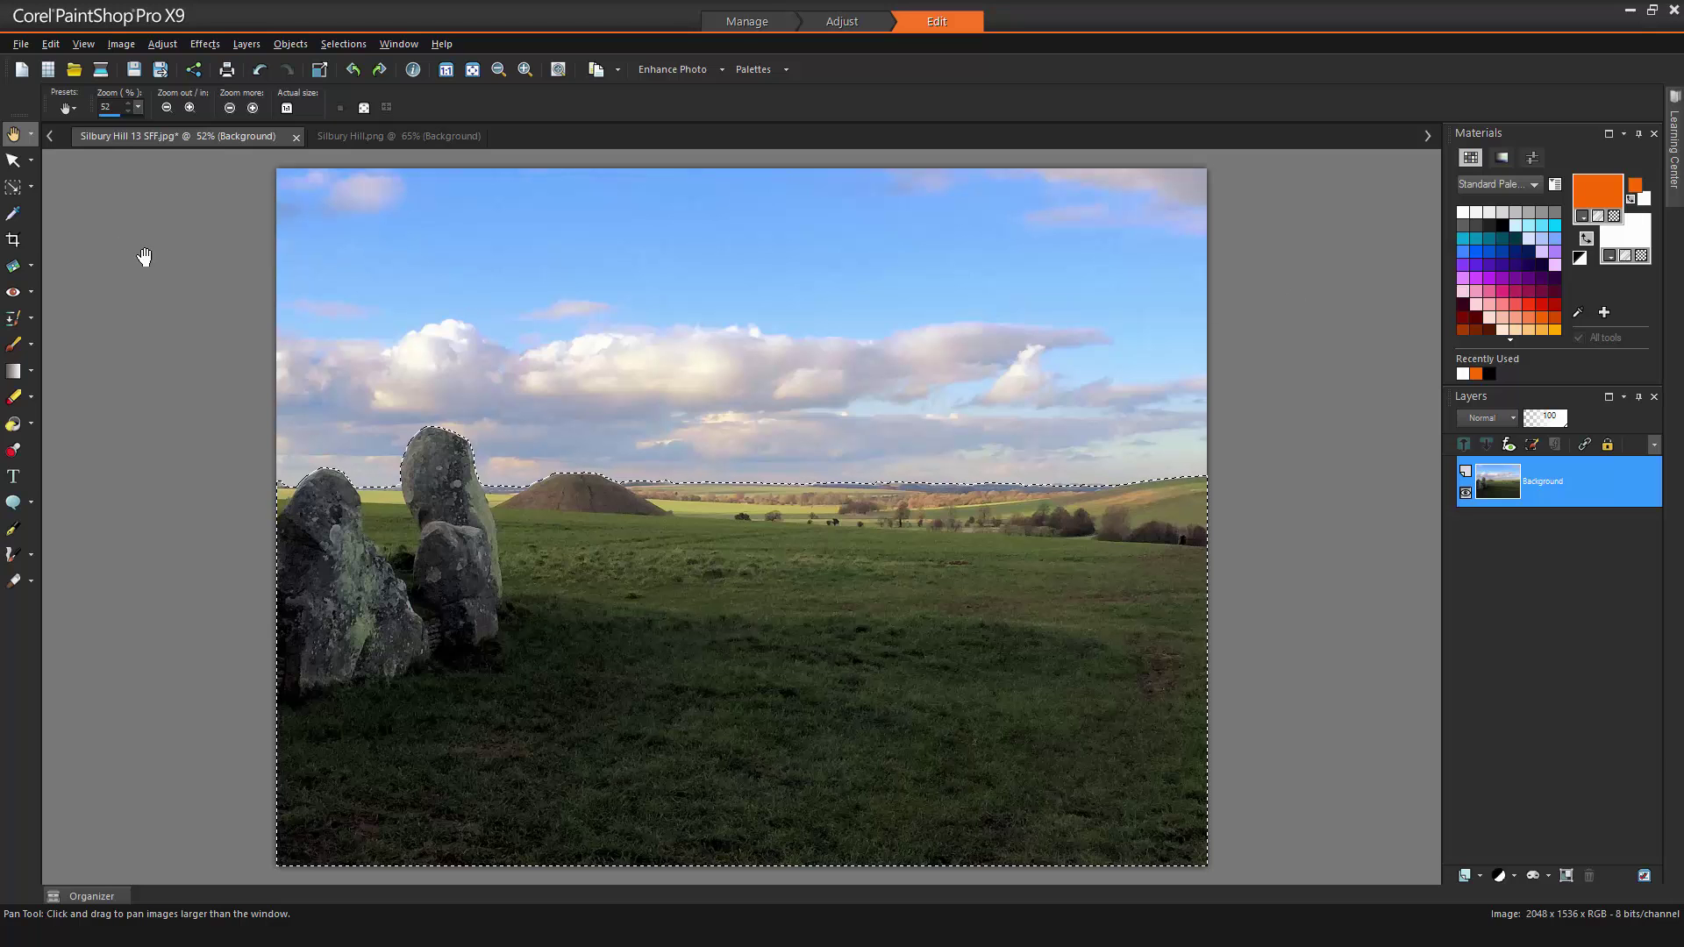
Step: Auto-select the hill and field below the skyline in Silbury Hill.png
click(13, 188)
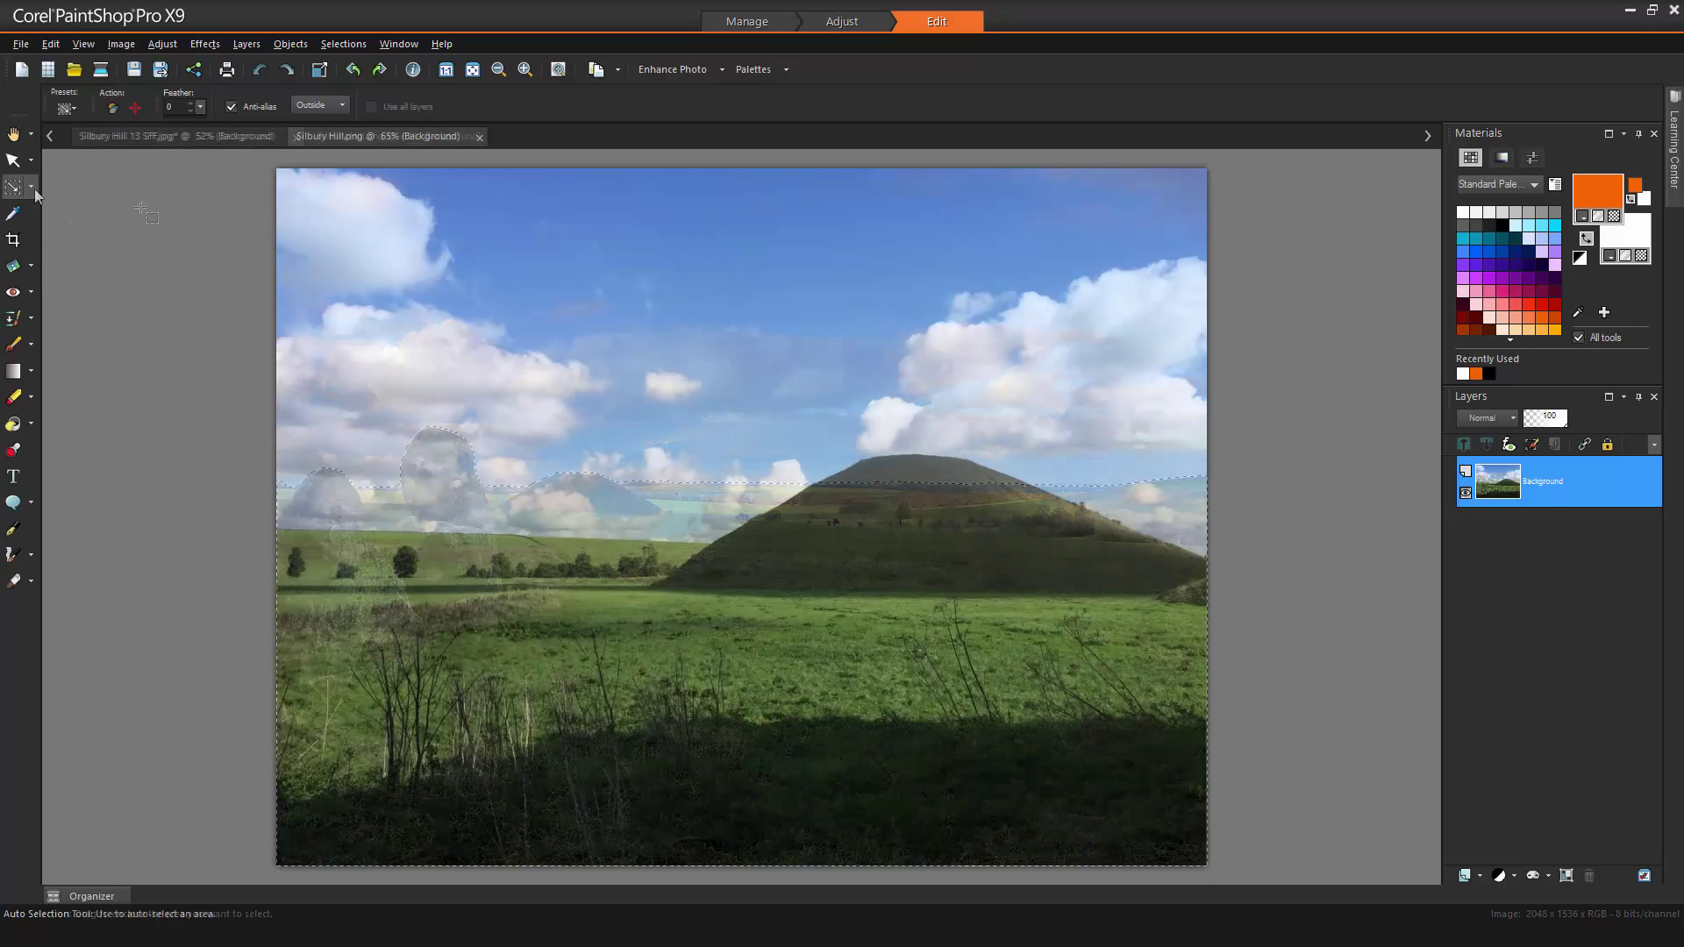
click(32, 188)
click(91, 284)
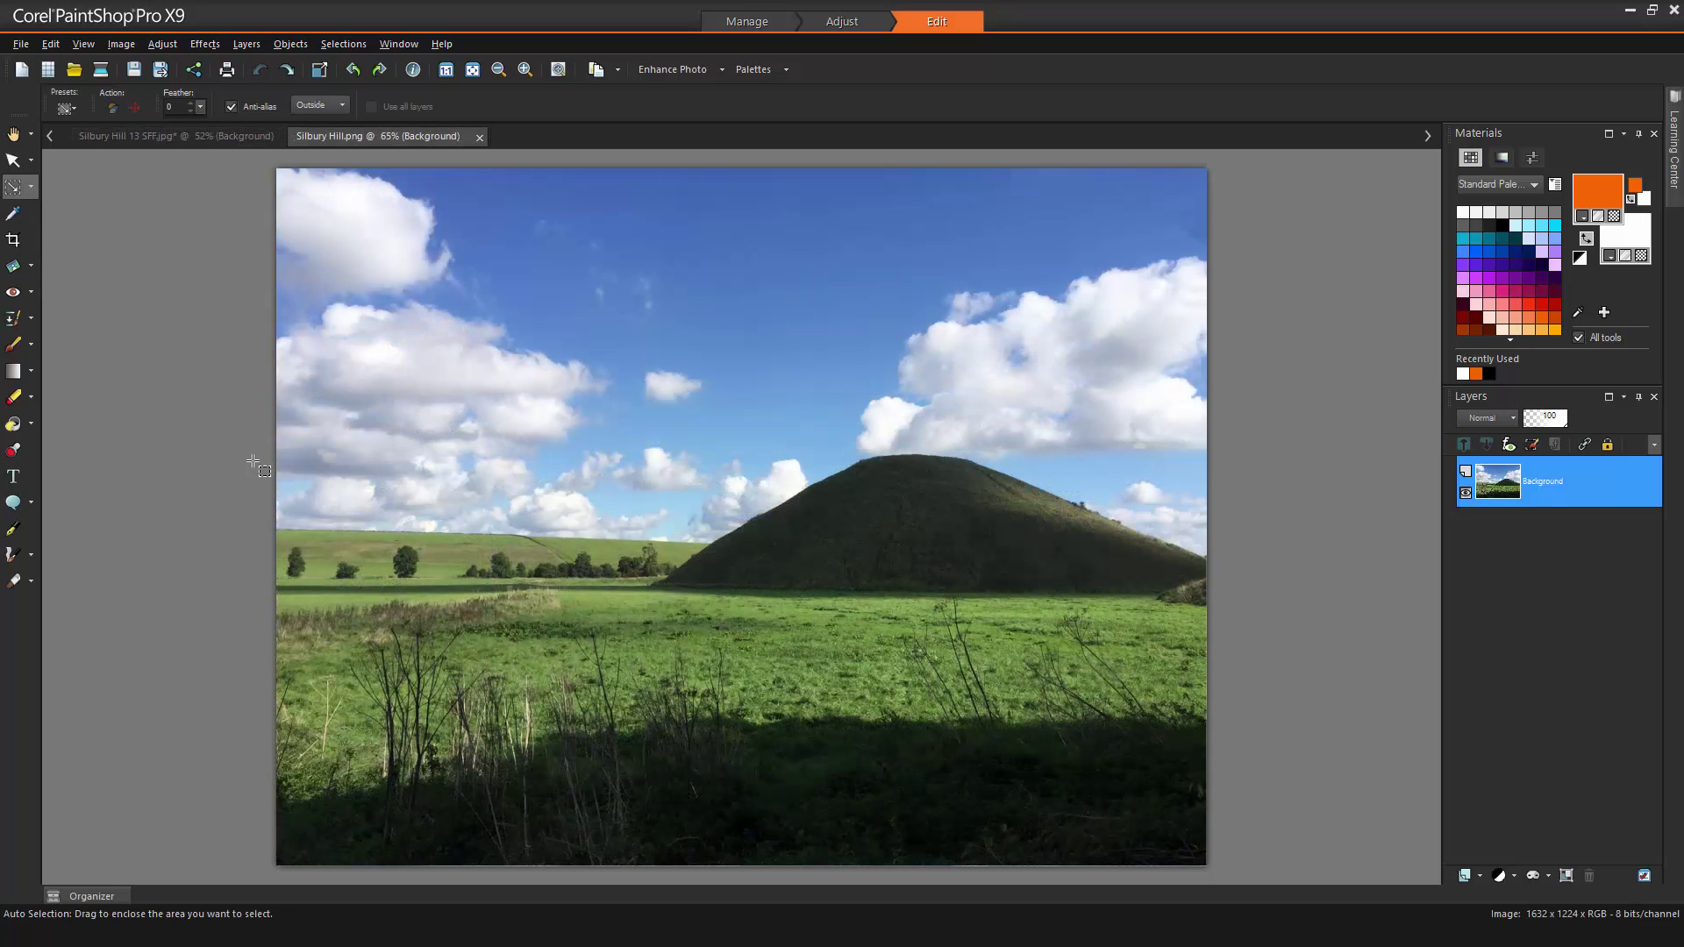
drag(274, 443, 1227, 871)
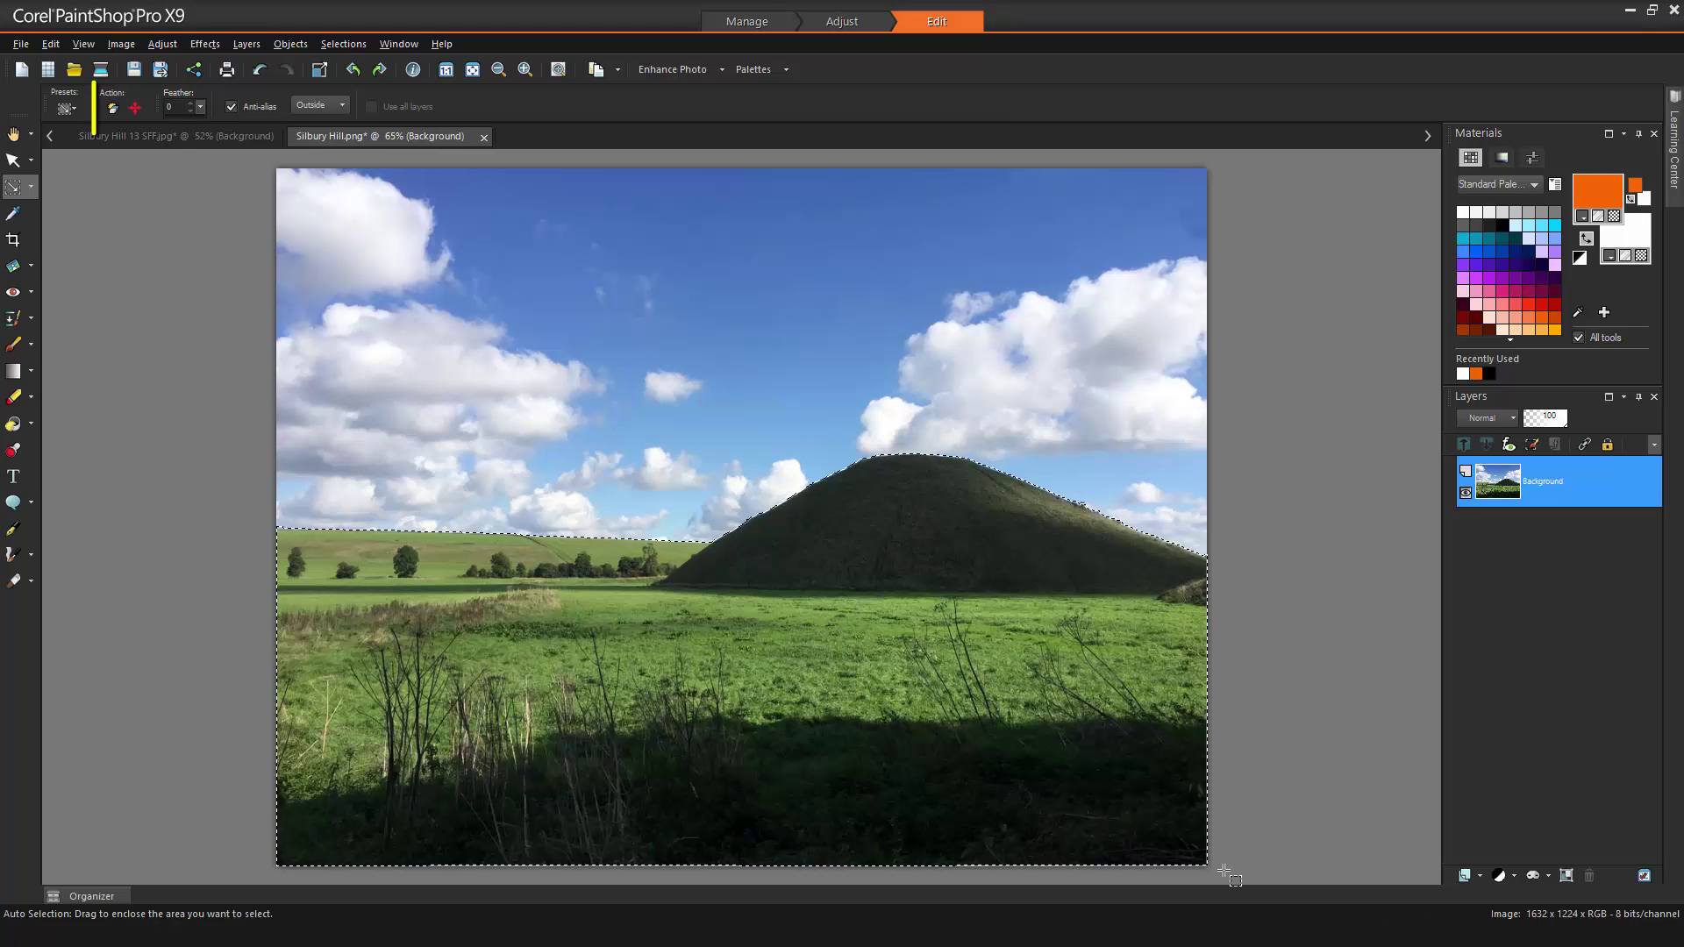
Step: Magic Fill the selection with sky and deselect, then undo both to restore the hill
click(112, 107)
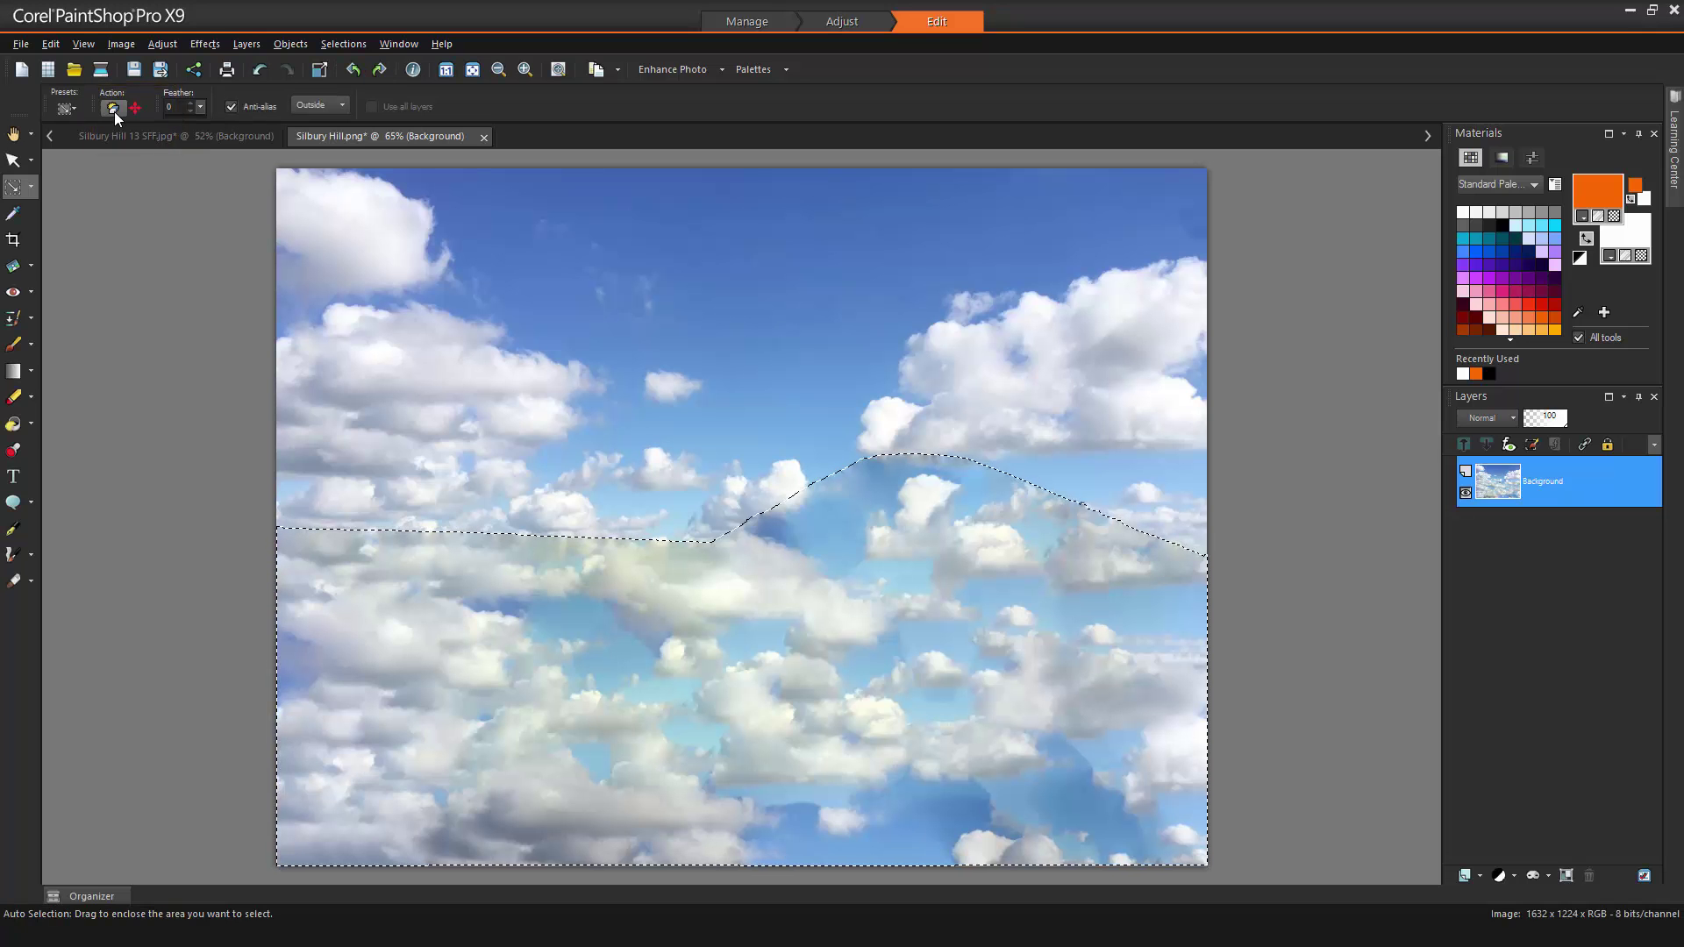
click(339, 43)
click(358, 88)
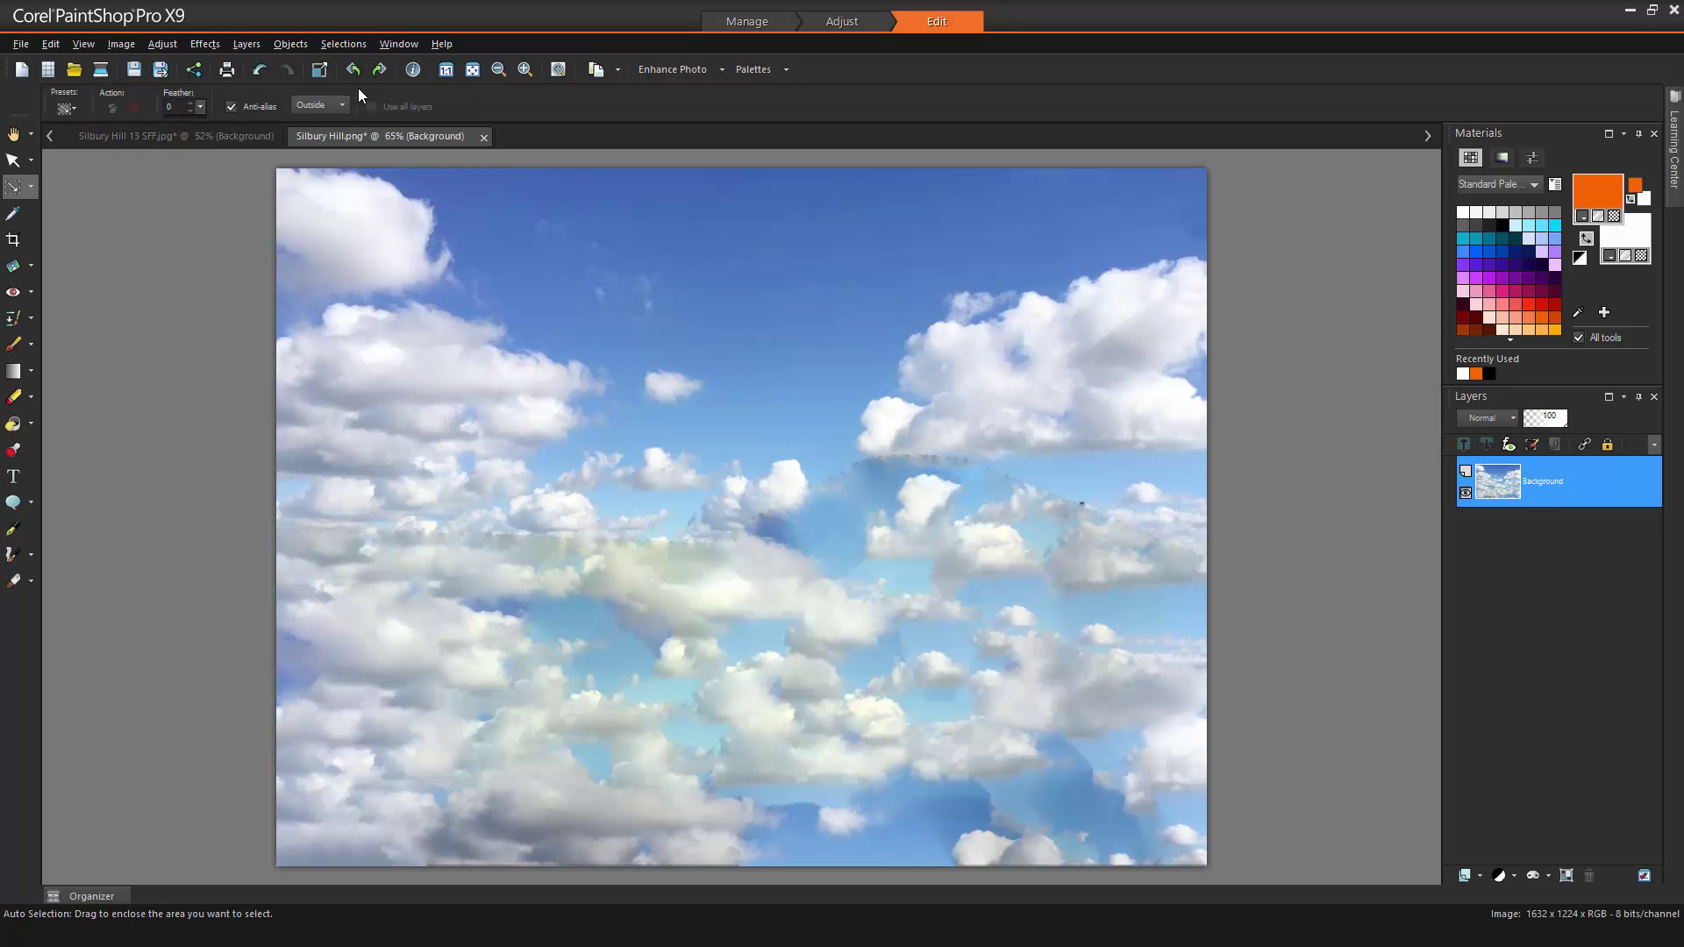
click(261, 70)
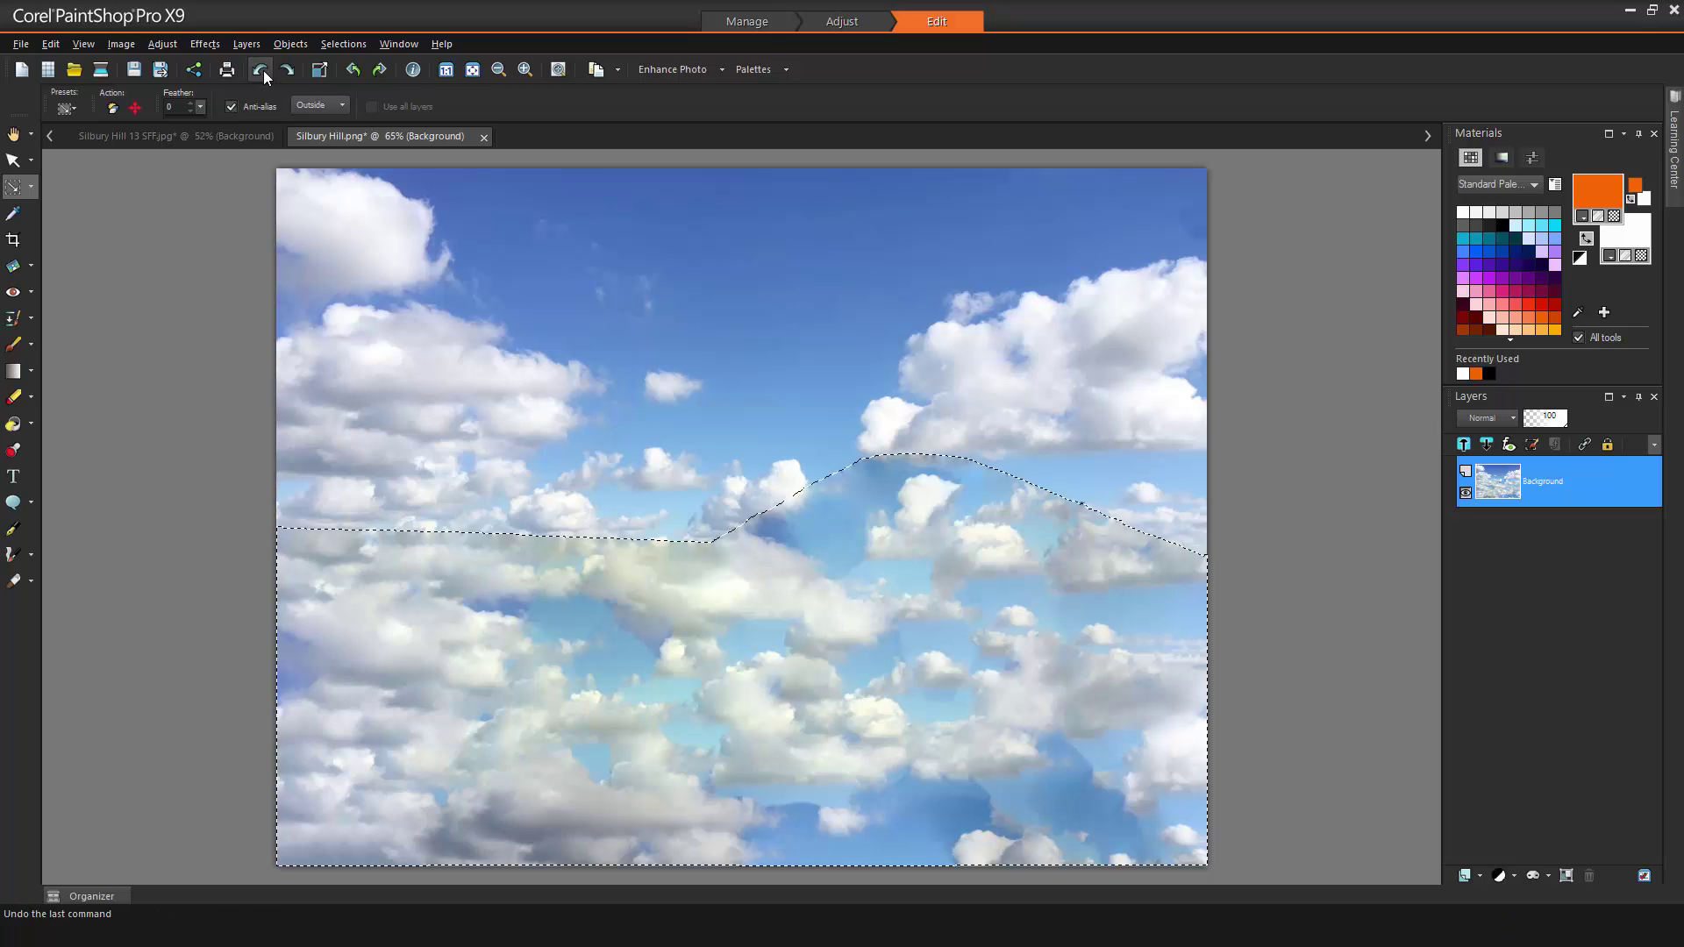
click(260, 70)
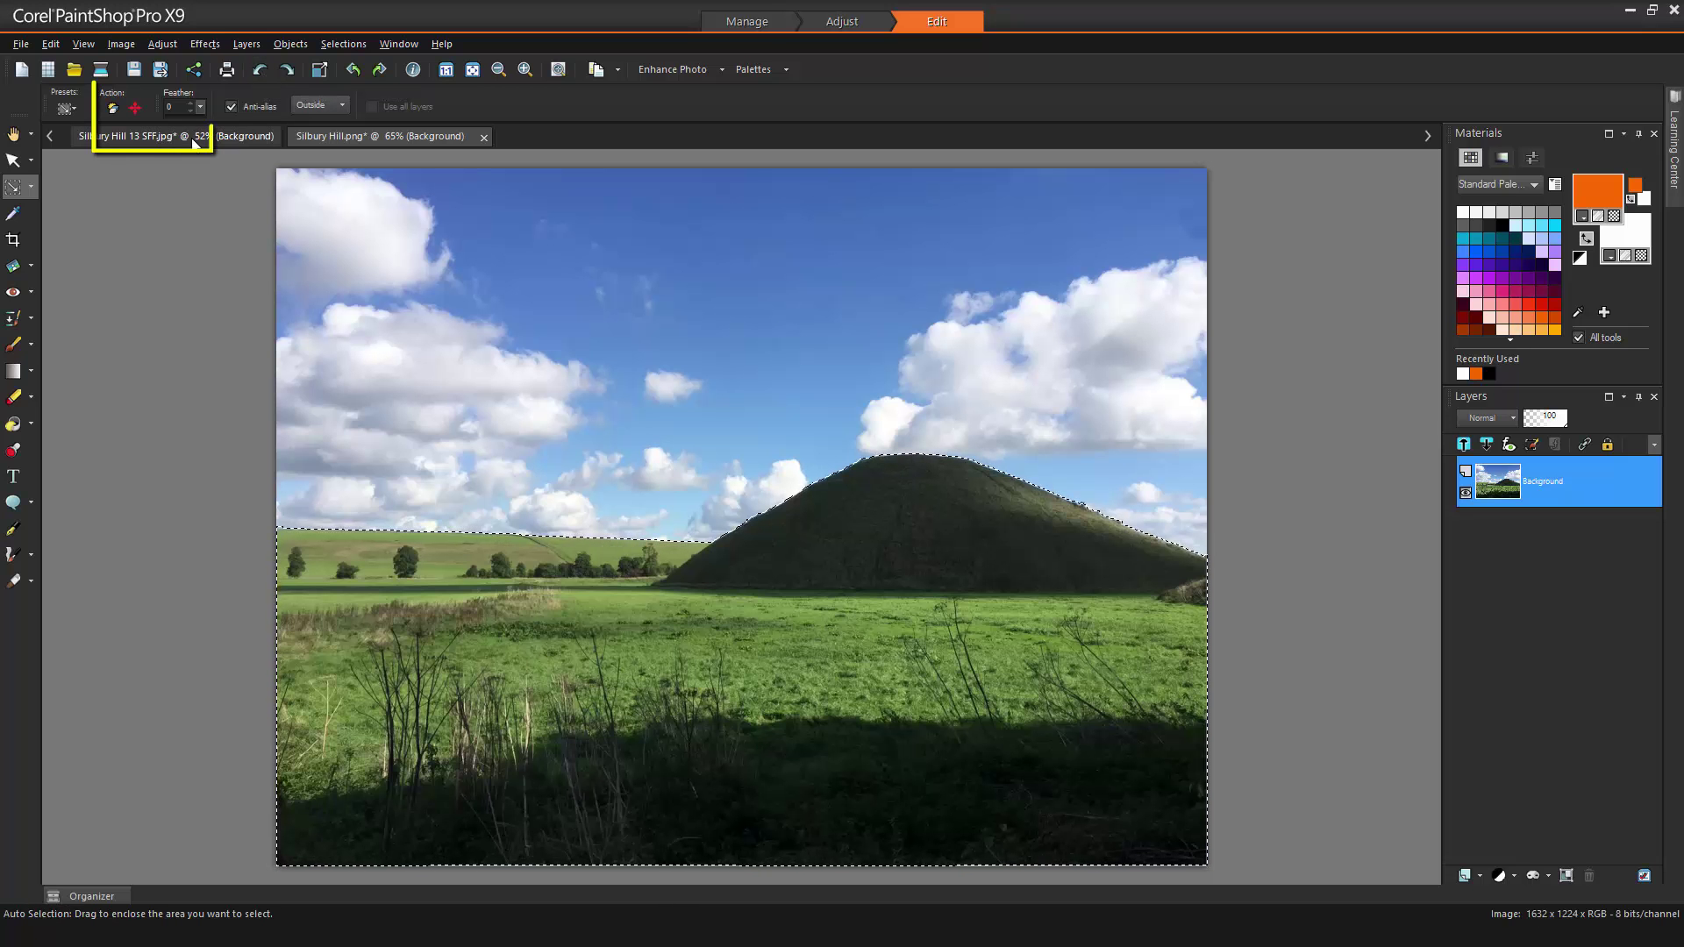
Step: Magic Move the hill and field higher, then promote the floating selection to its own layer
click(135, 108)
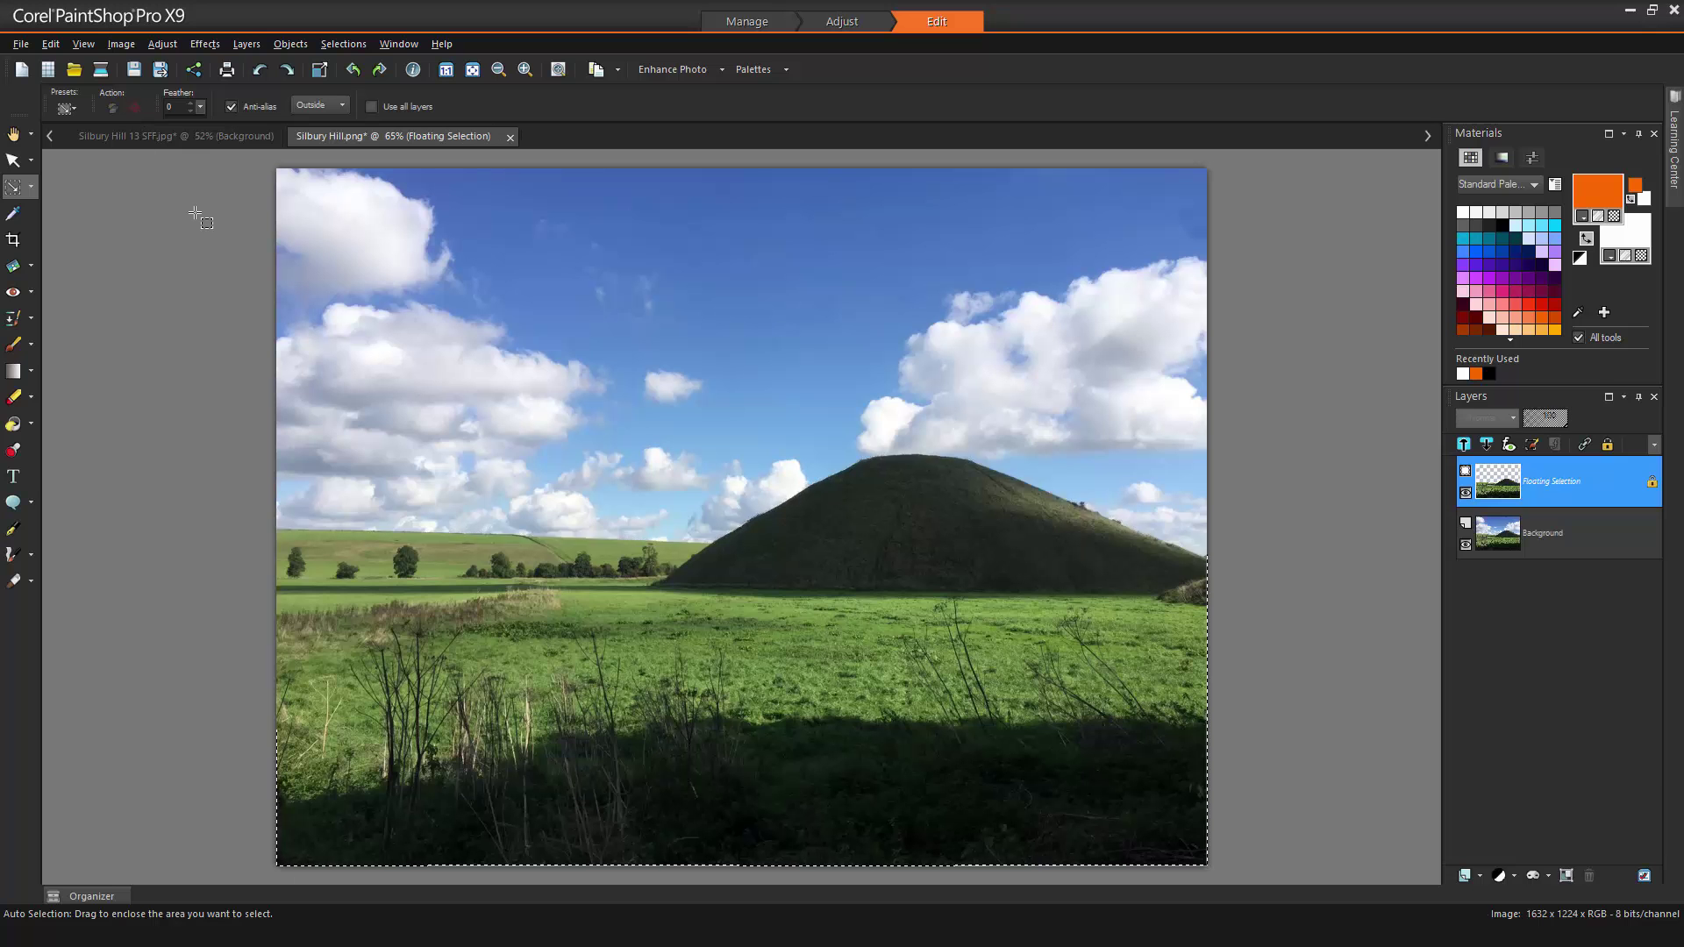
drag(794, 628, 751, 442)
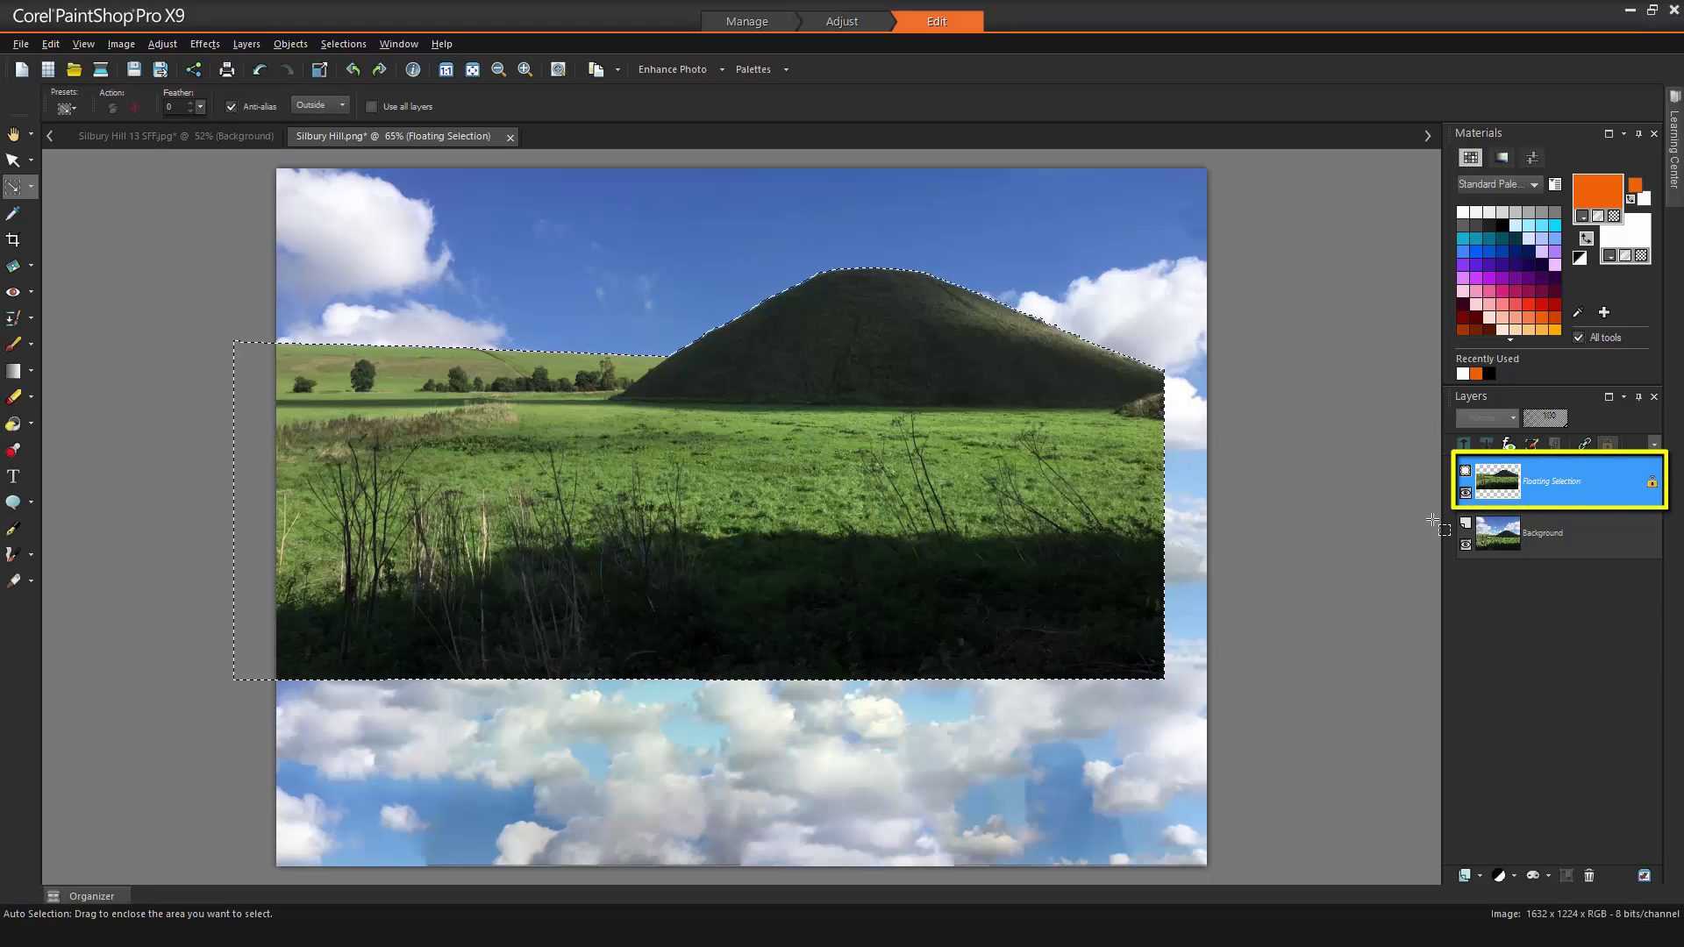
mouse_move(1566, 501)
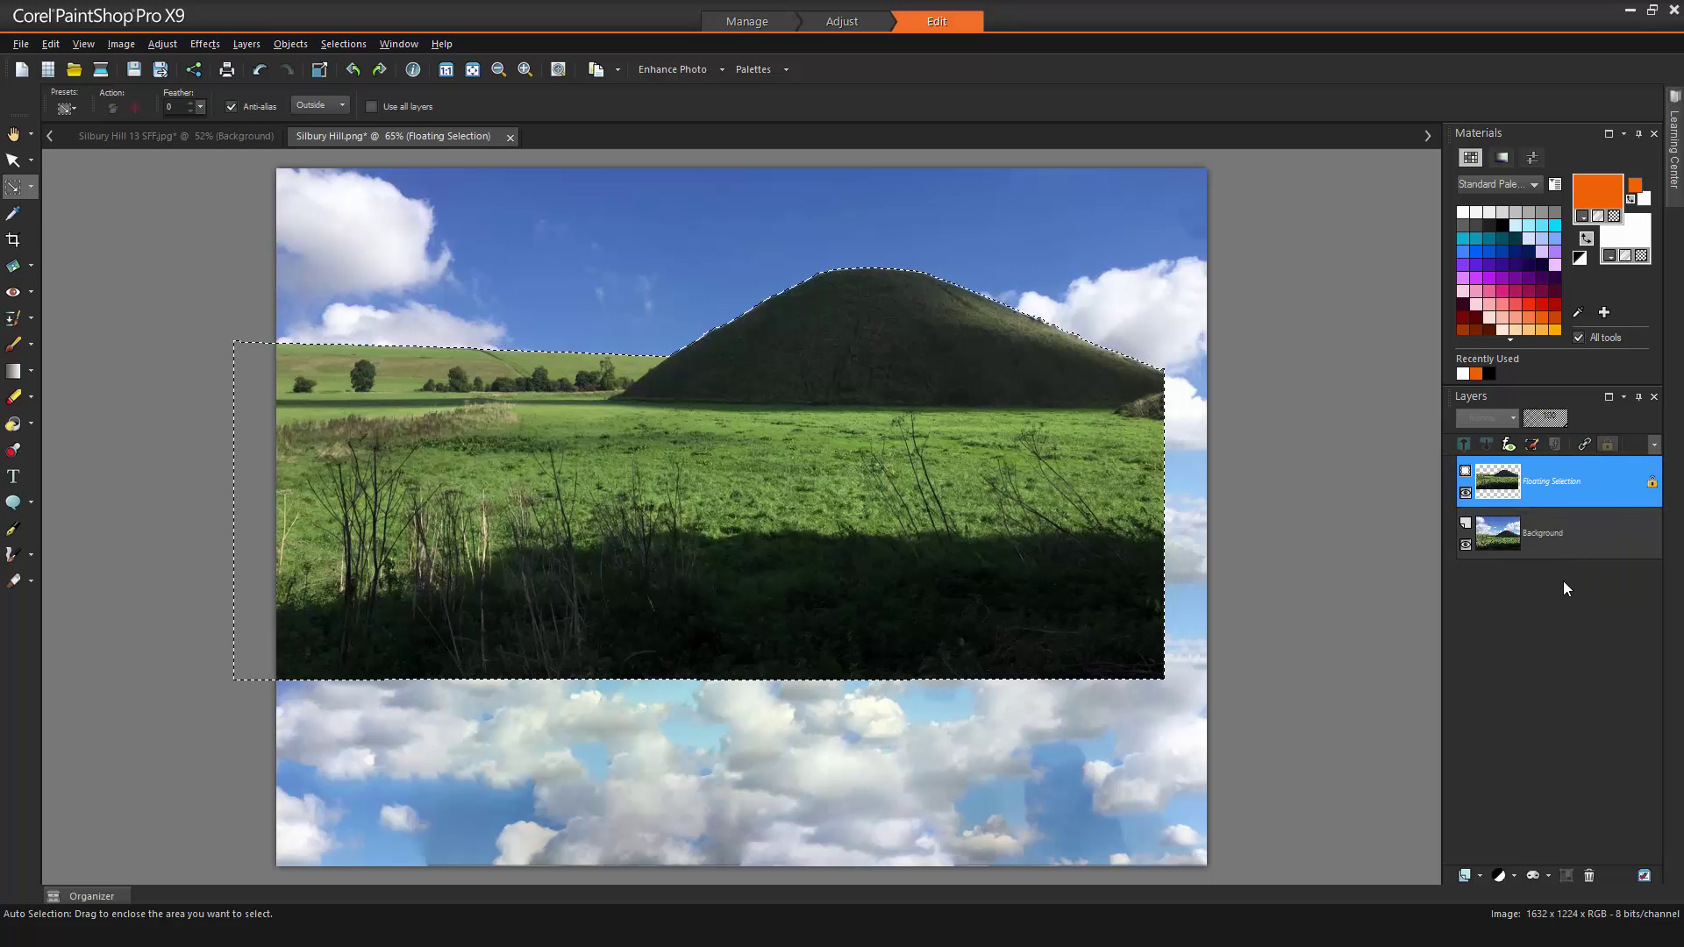
key(a)
right_click(1580, 479)
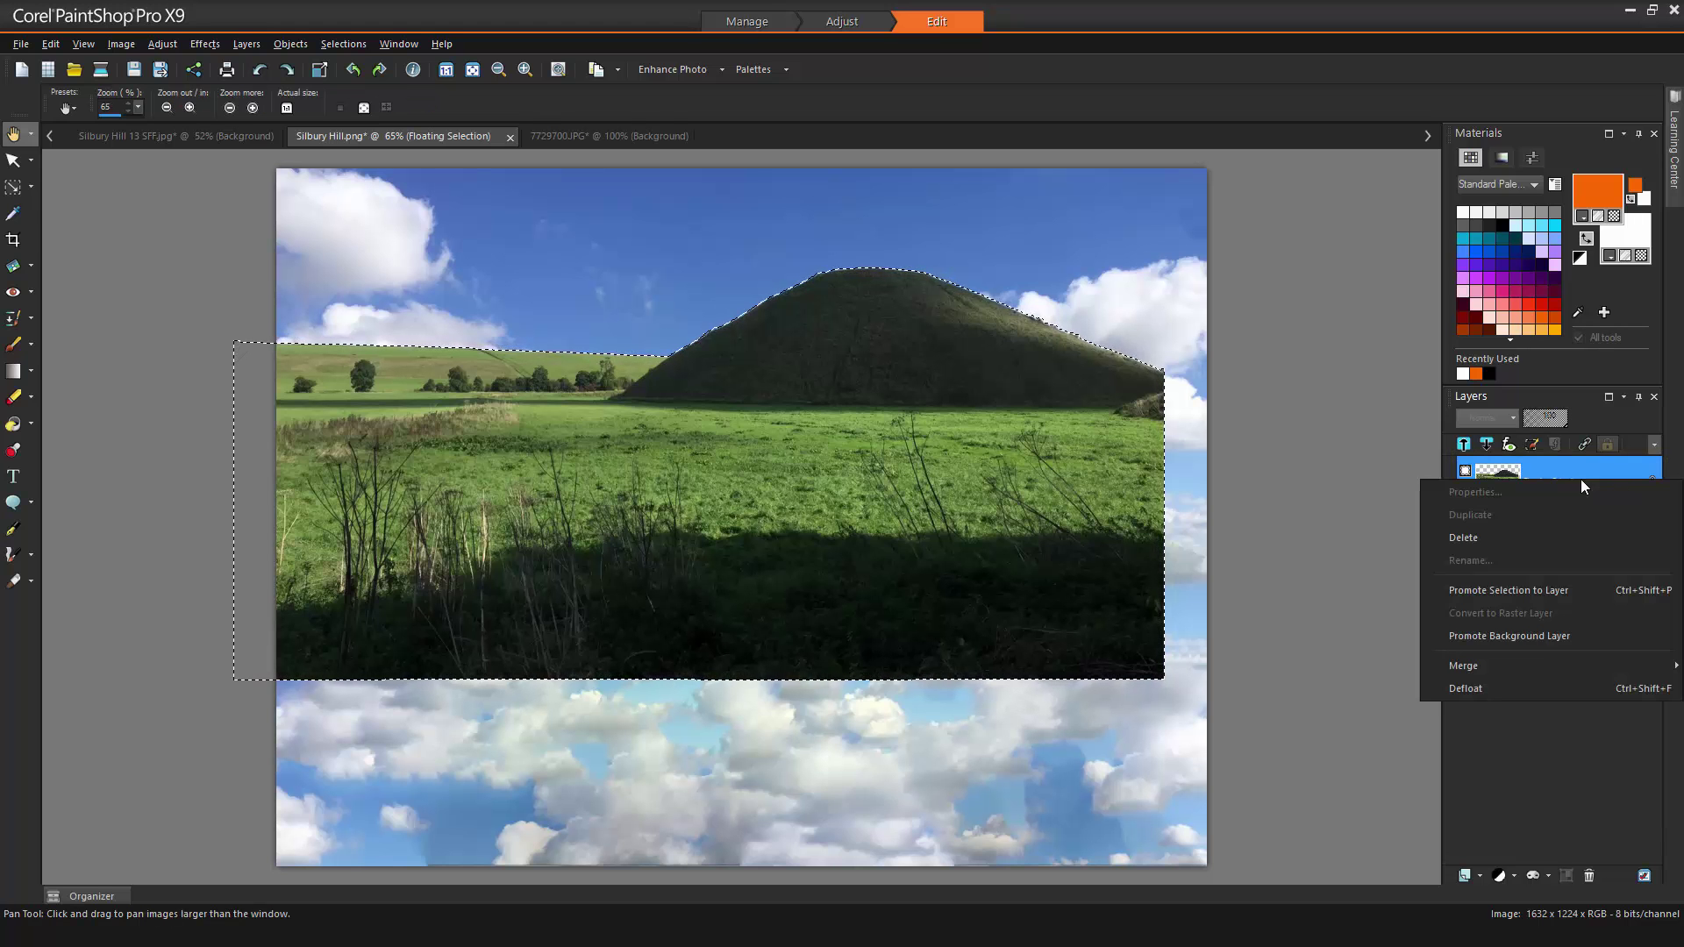
click(1573, 591)
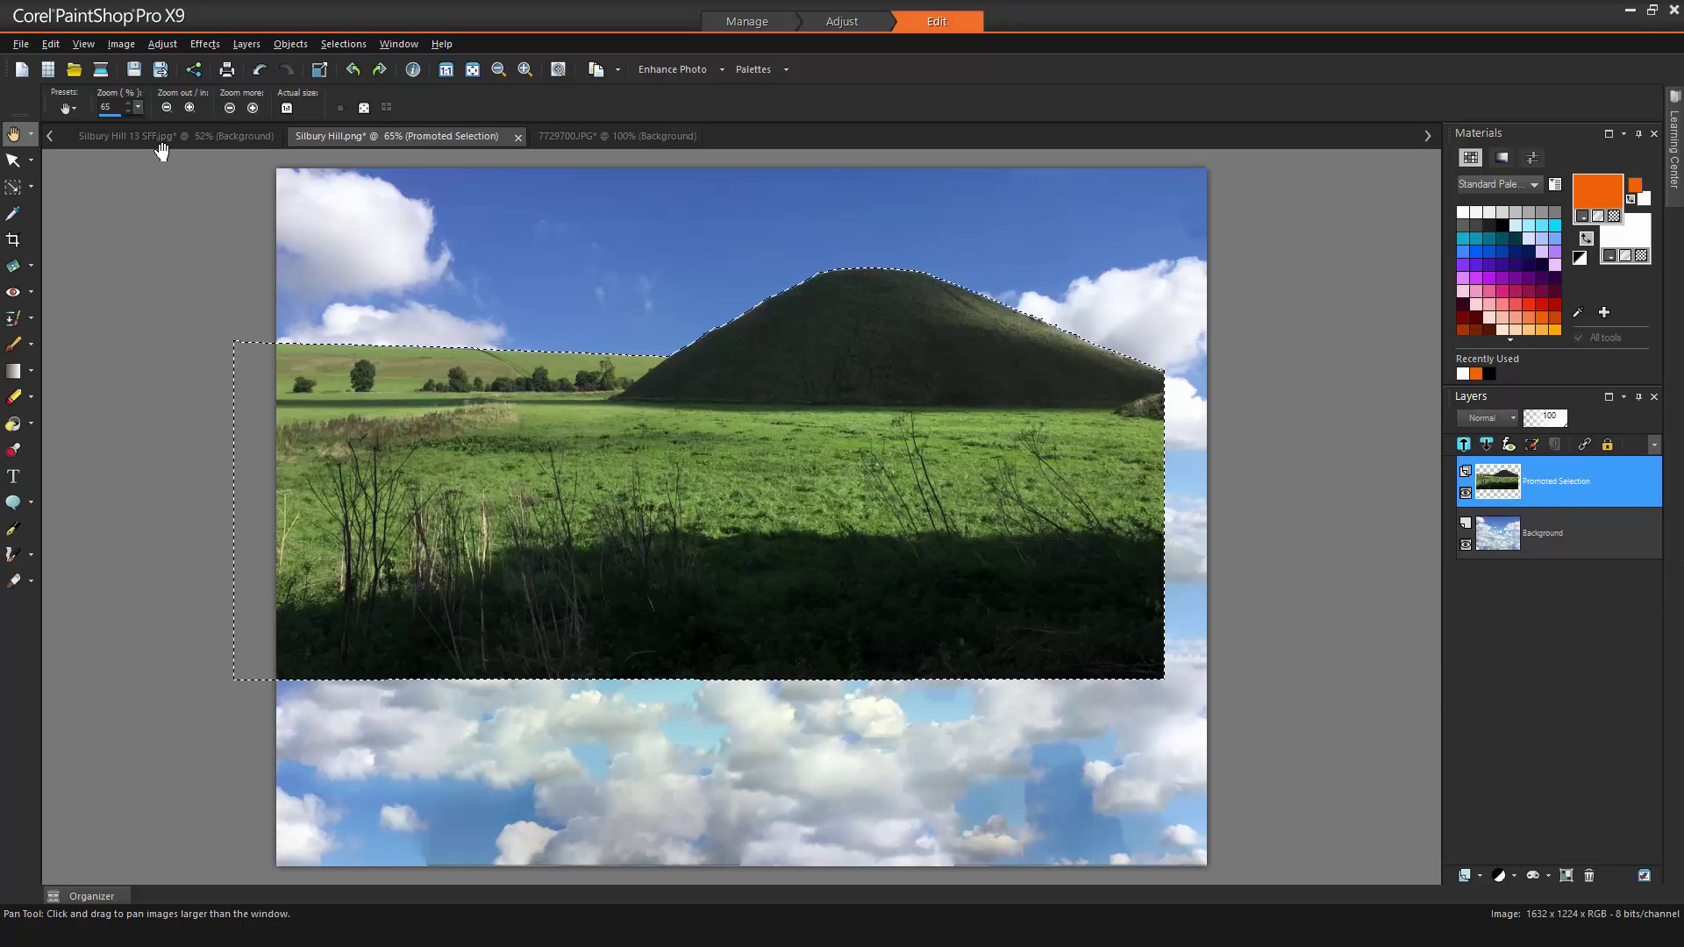
click(49, 44)
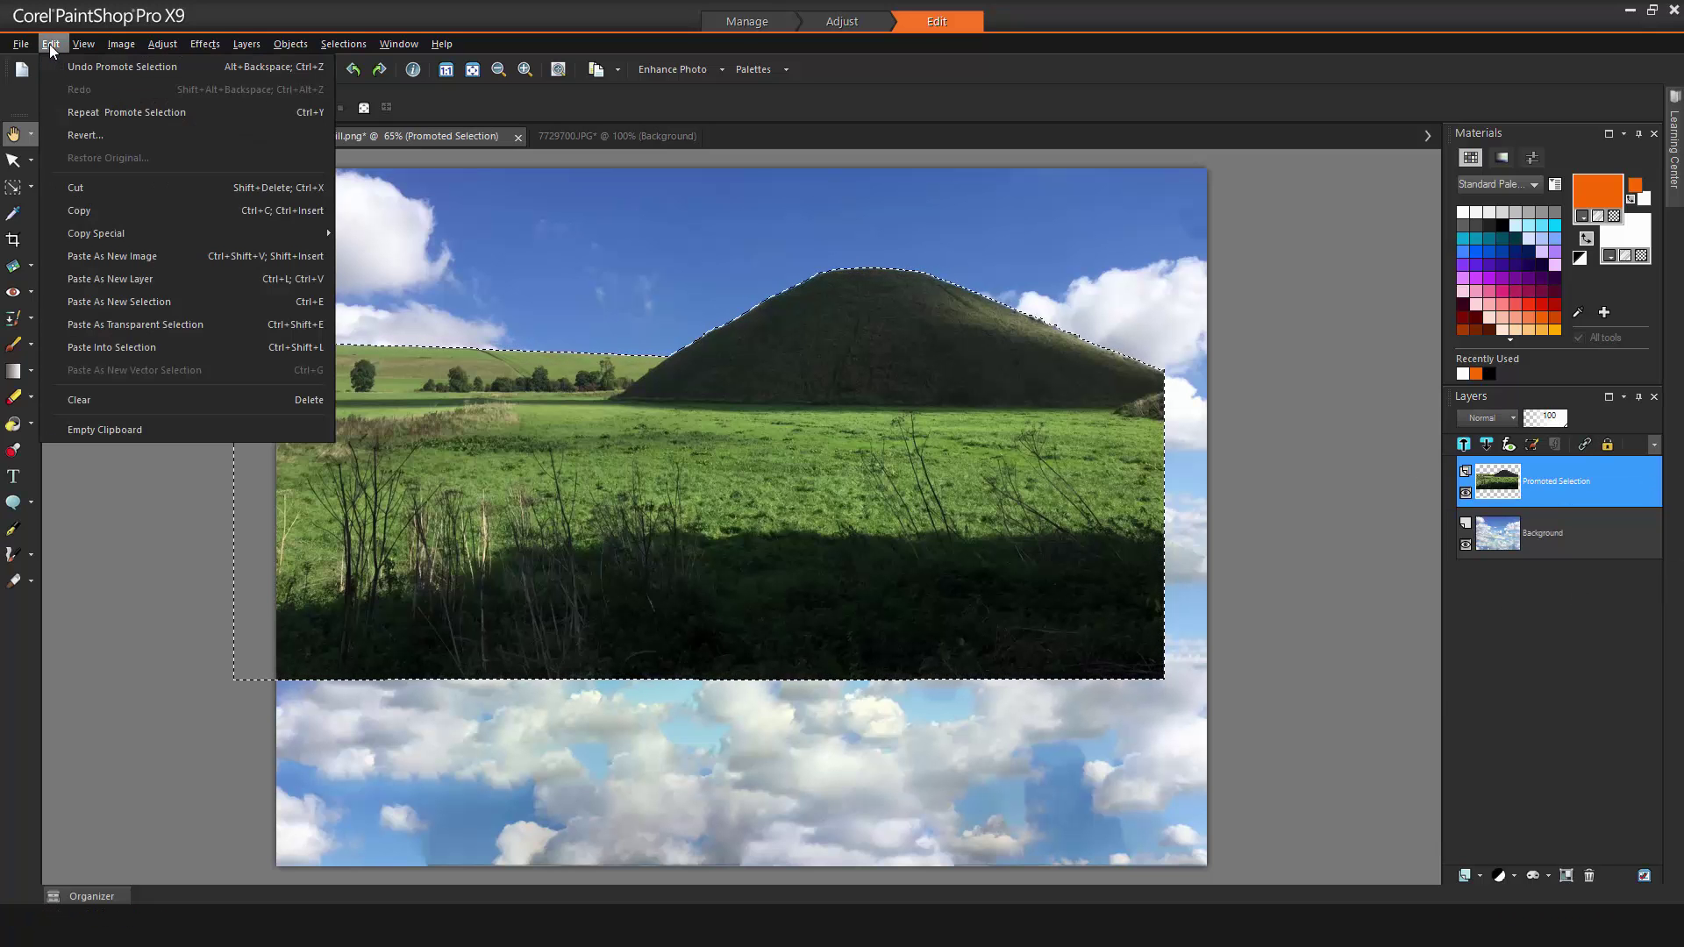
Step: Copy the Silbury Hill image and paste it as a new layer on the green hills photo
click(107, 211)
click(579, 136)
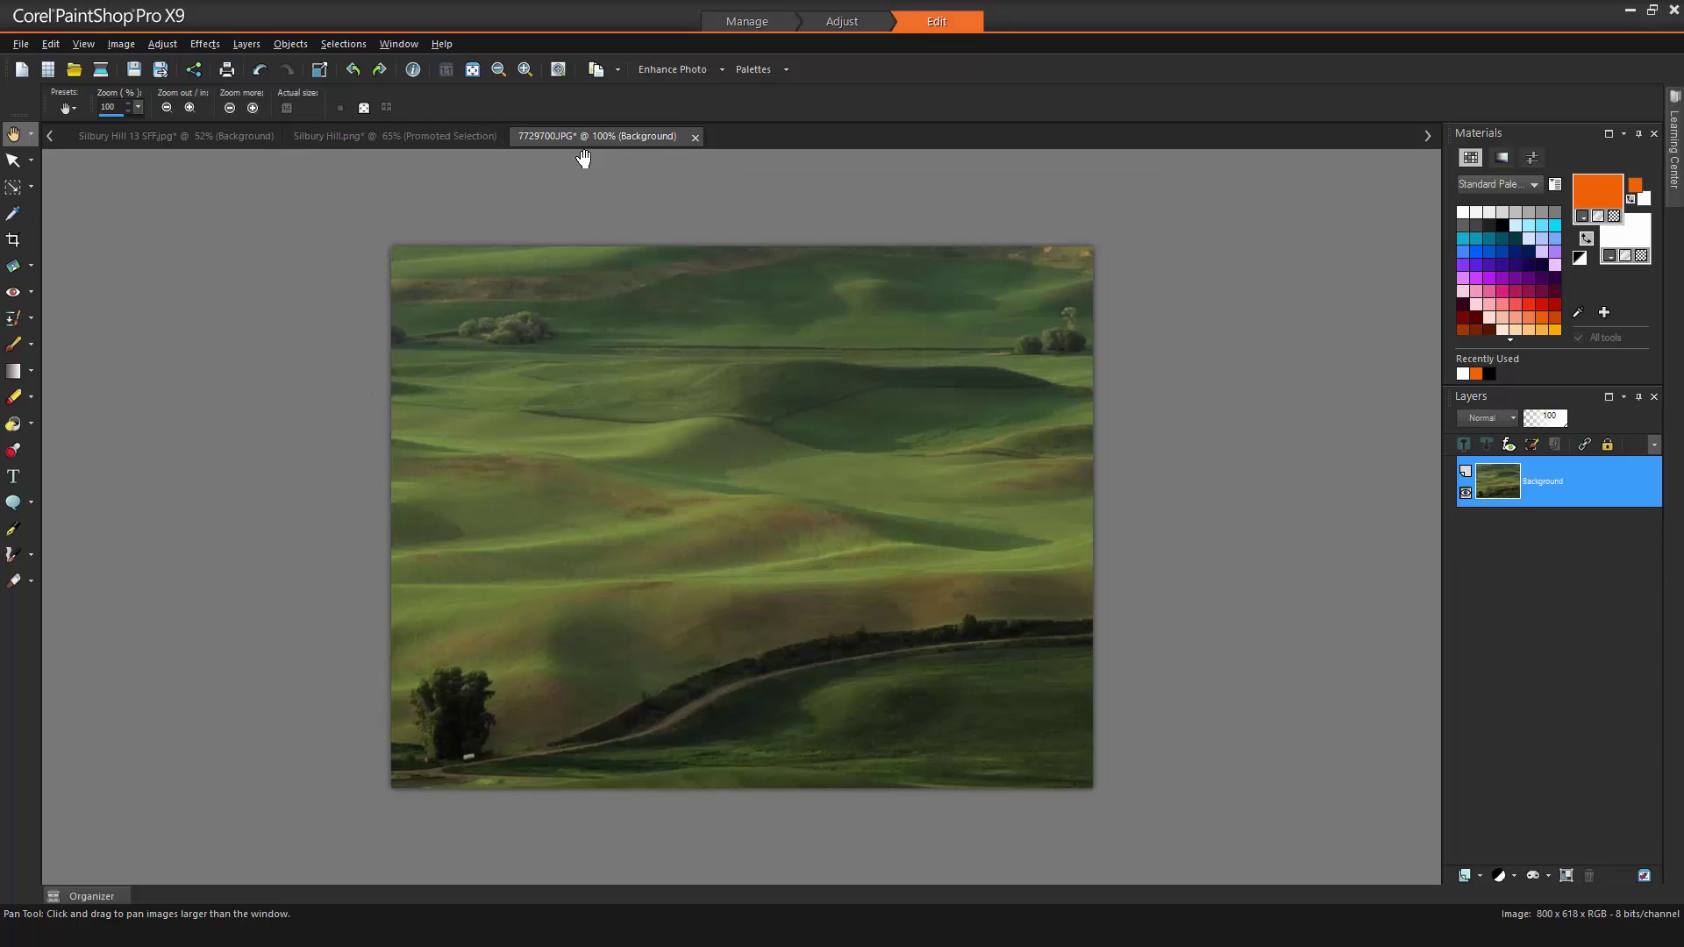
right_click(592, 395)
mouse_move(663, 473)
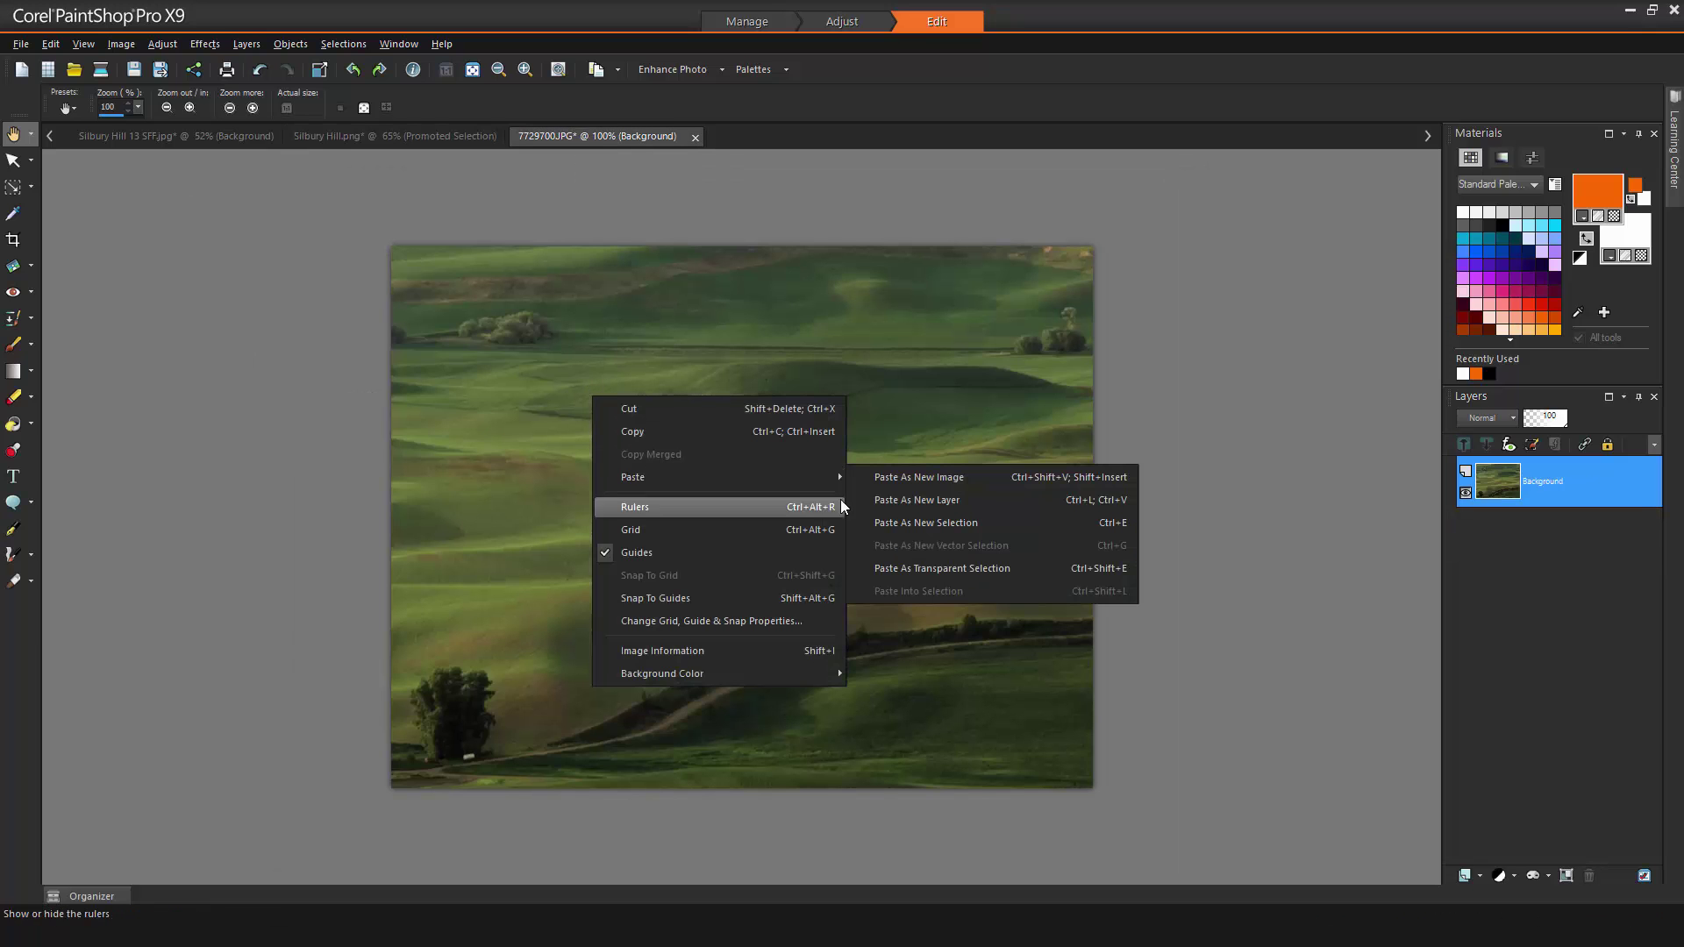
click(881, 506)
scroll(865, 500, down, 3)
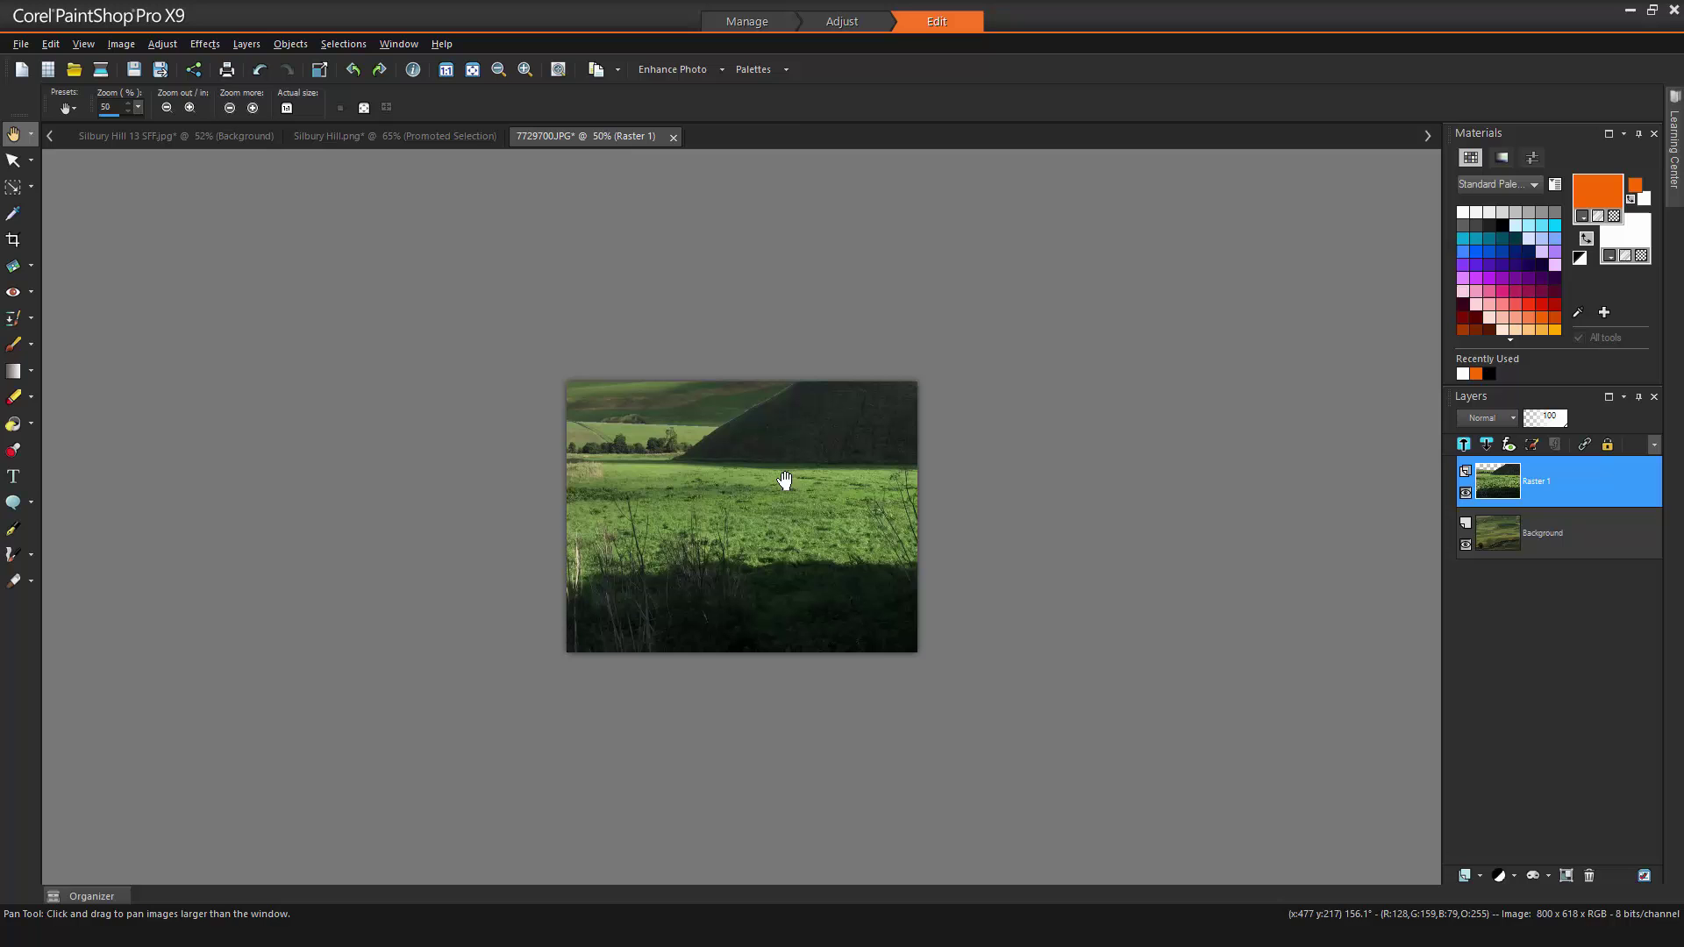
Step: Shrink the pasted layer proportionally with the Pick tool to fit the lower hills
click(17, 162)
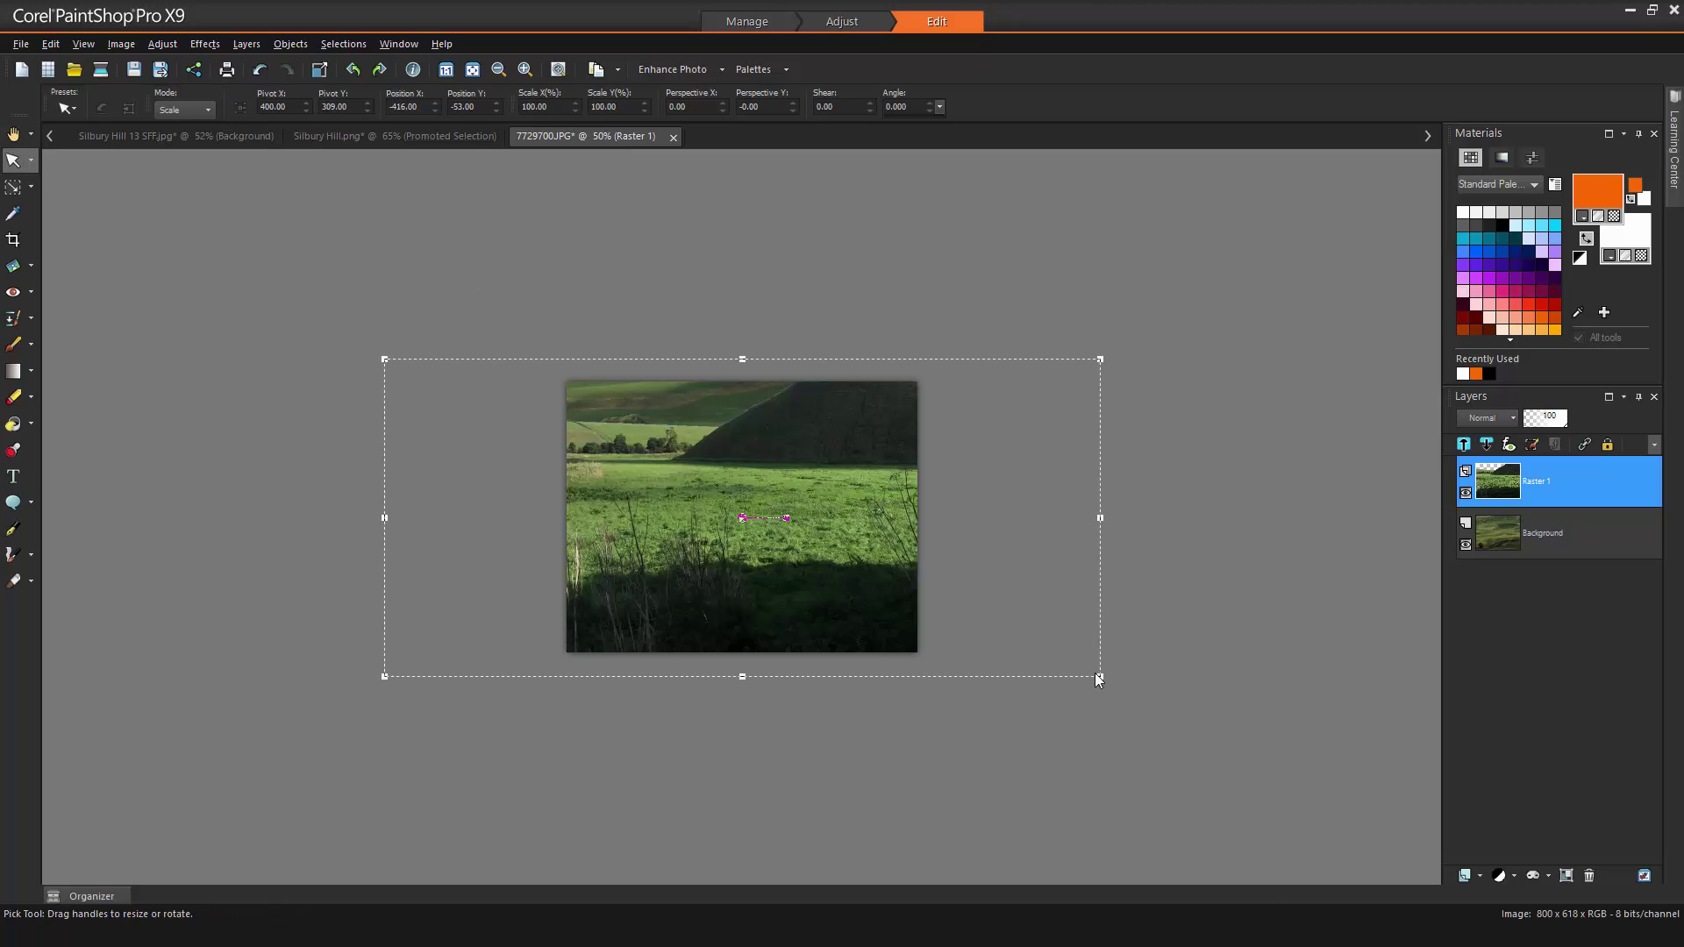
drag(1099, 676, 917, 595)
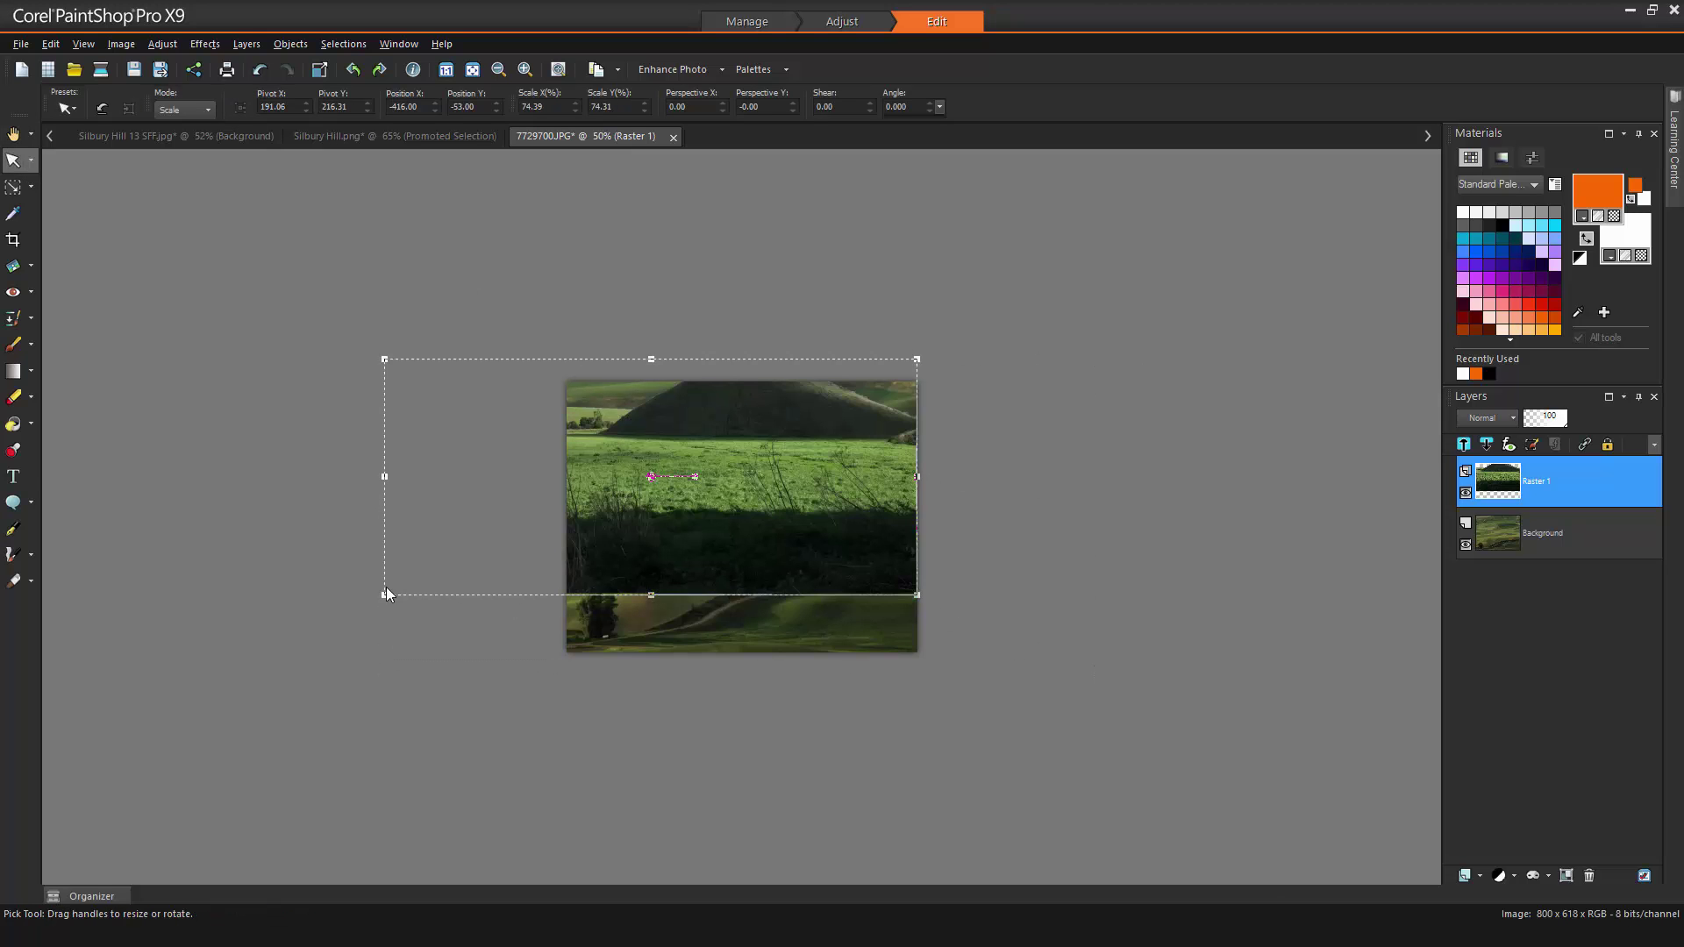
drag(389, 595, 567, 454)
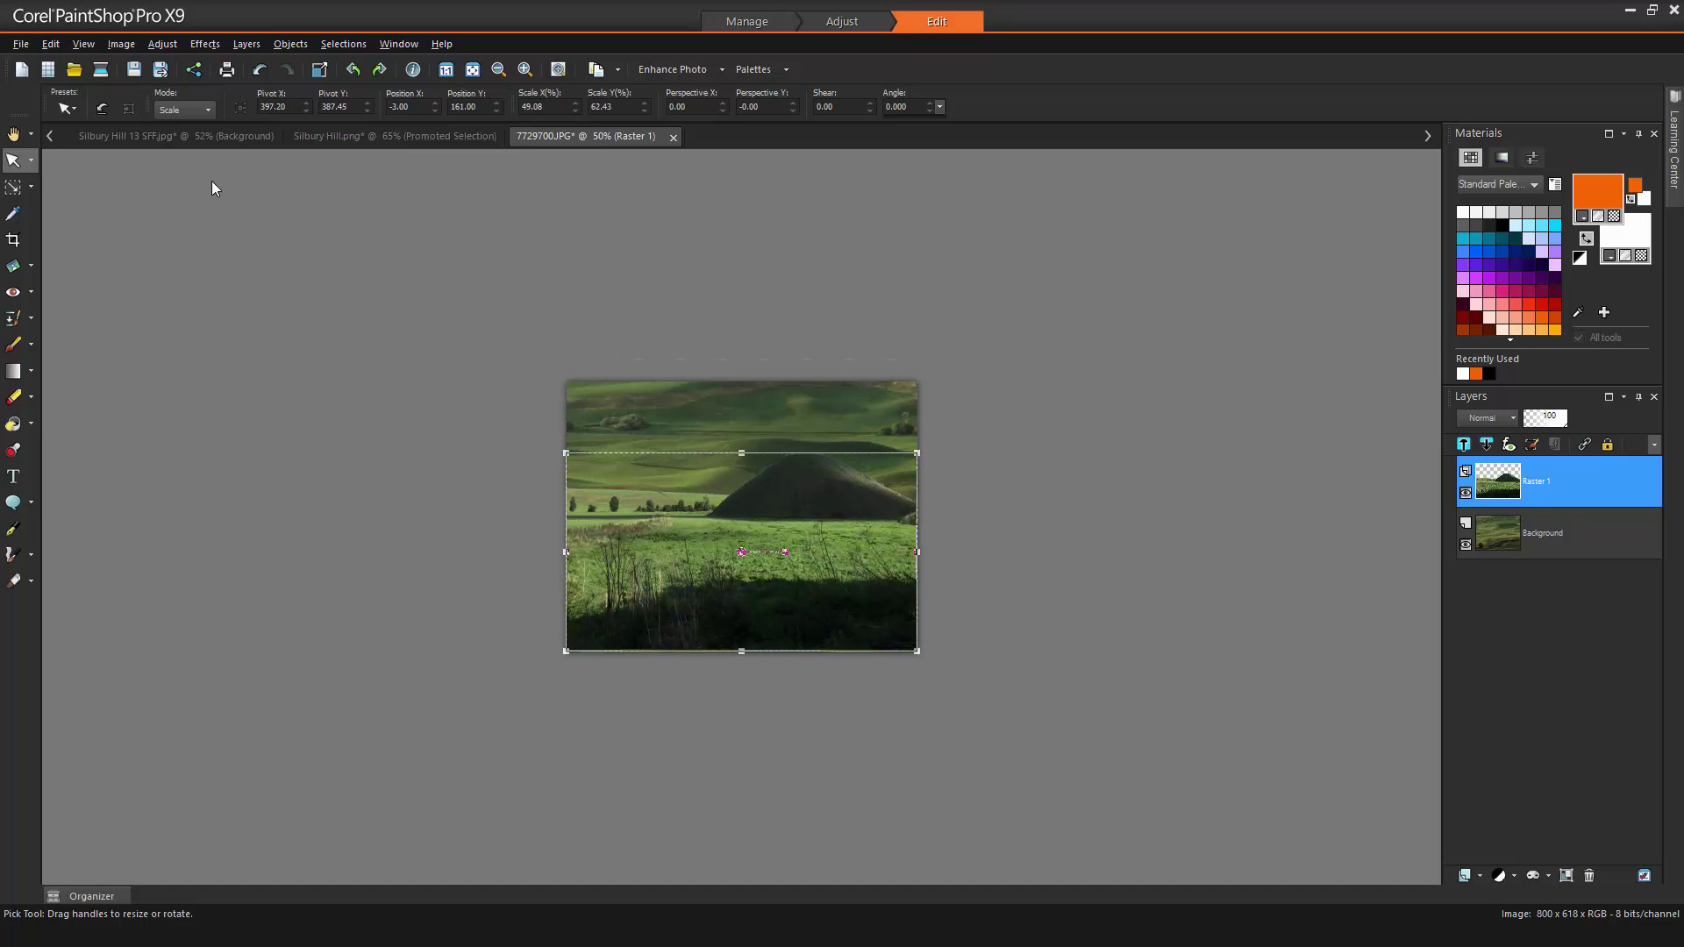
key(a)
scroll(746, 557, up, 3)
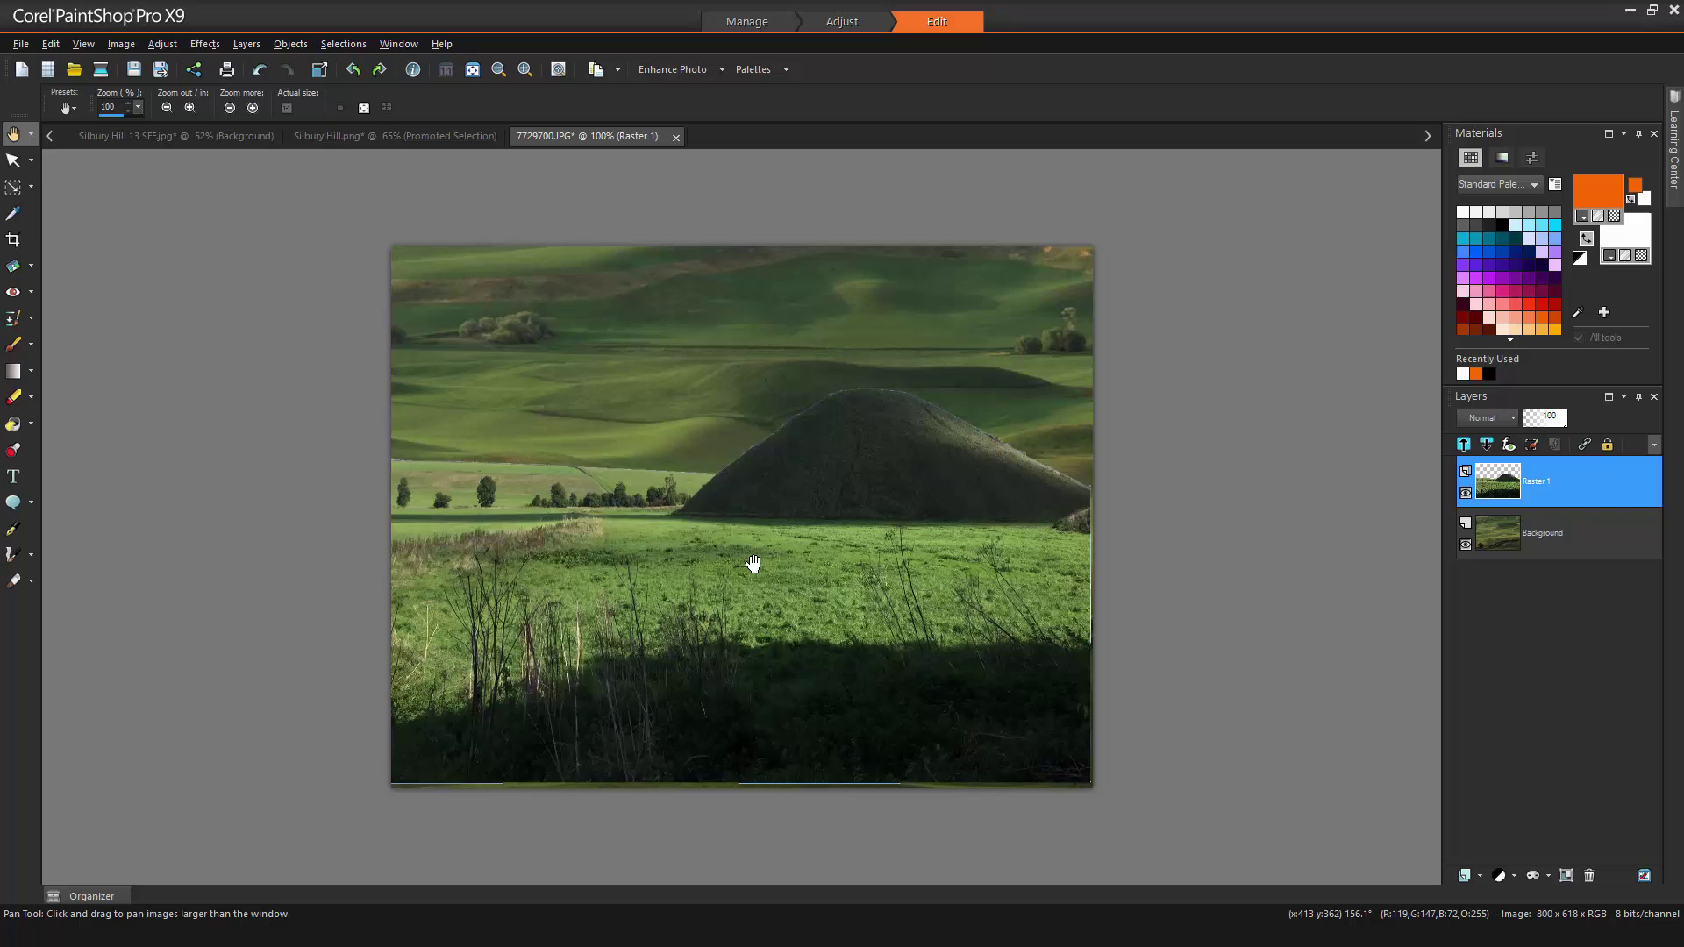
scroll(752, 564, up, 1)
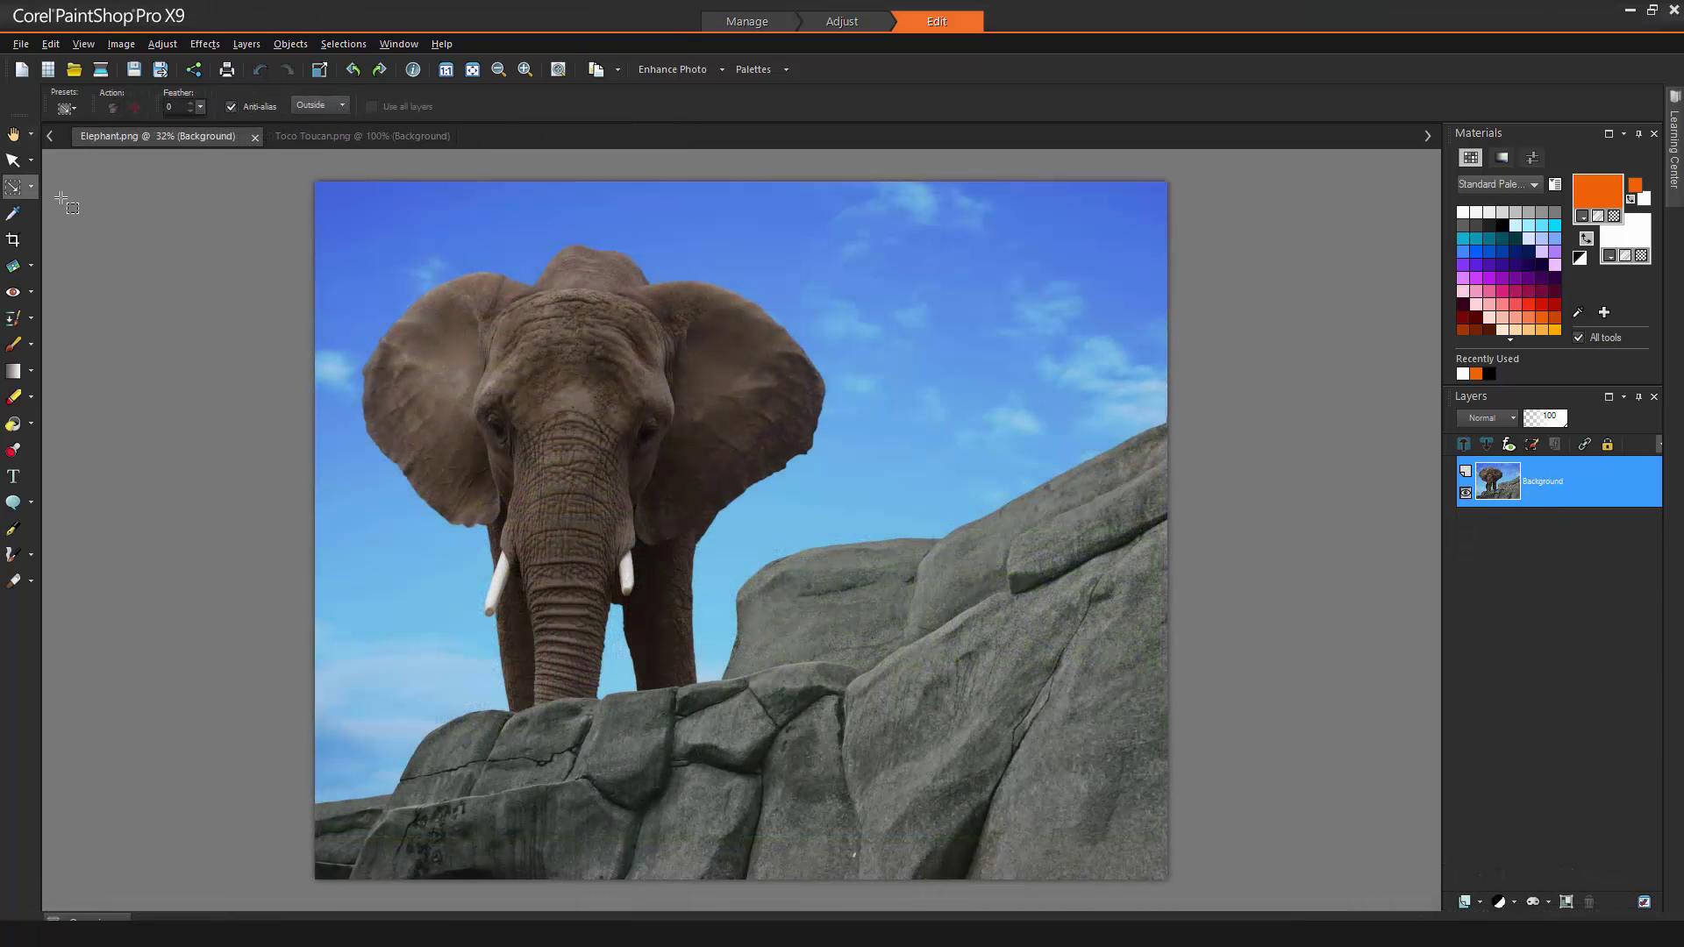
Step: Brush over the elephant with the Smart Selection Brush to select it
click(33, 188)
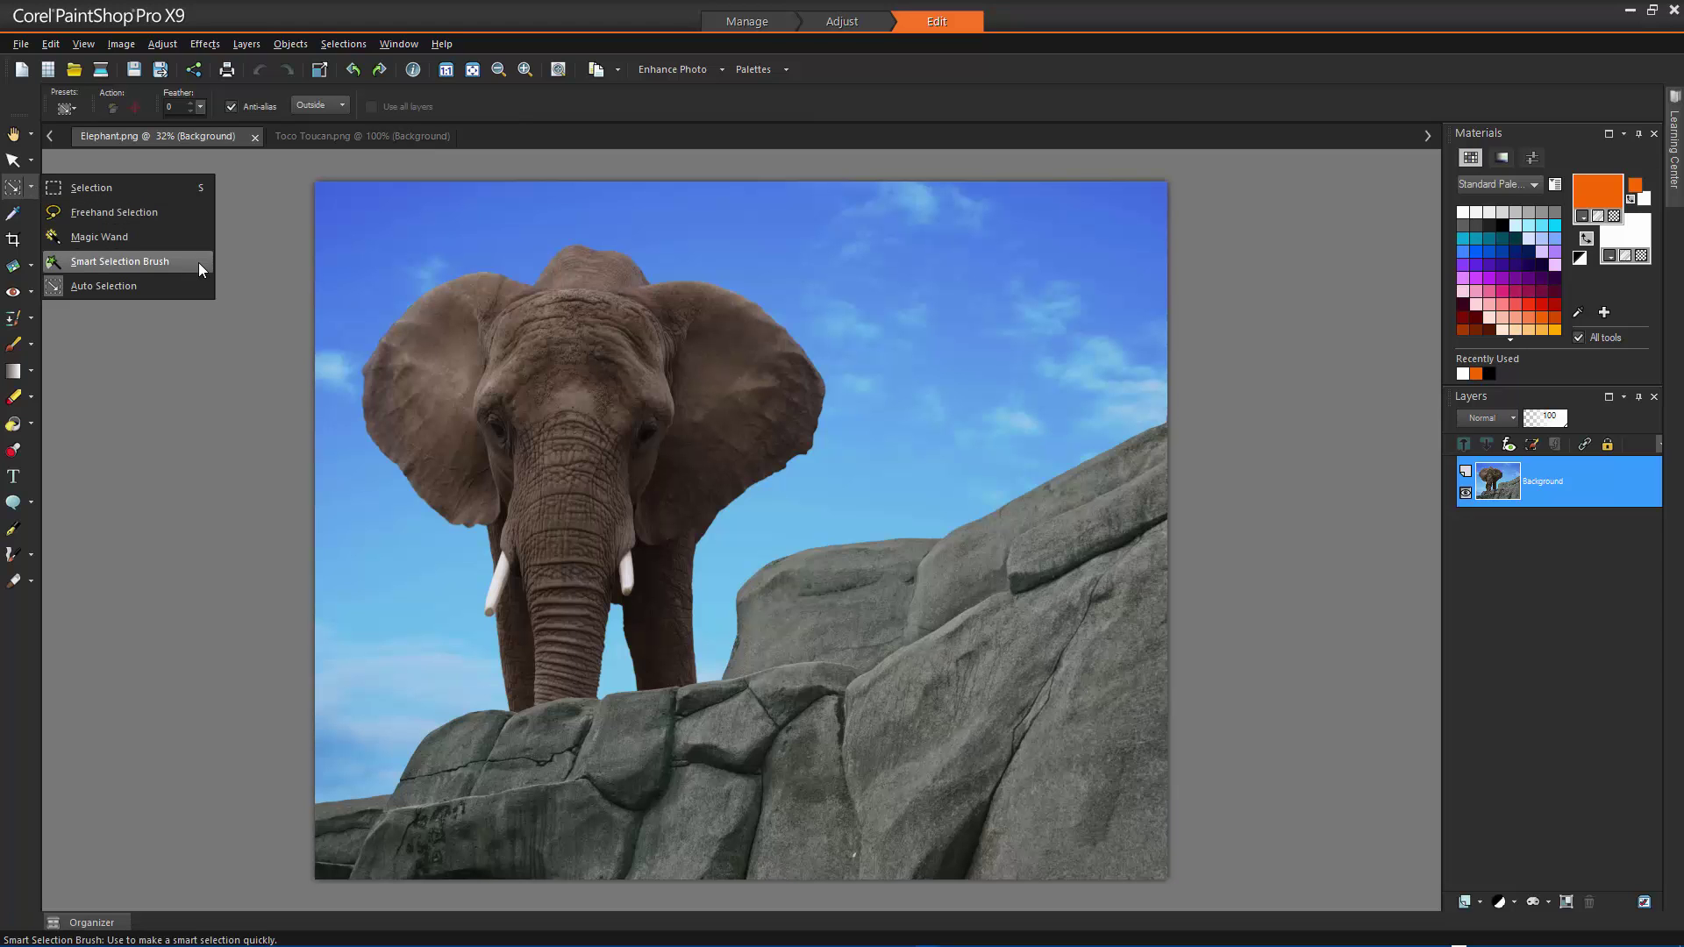
click(119, 262)
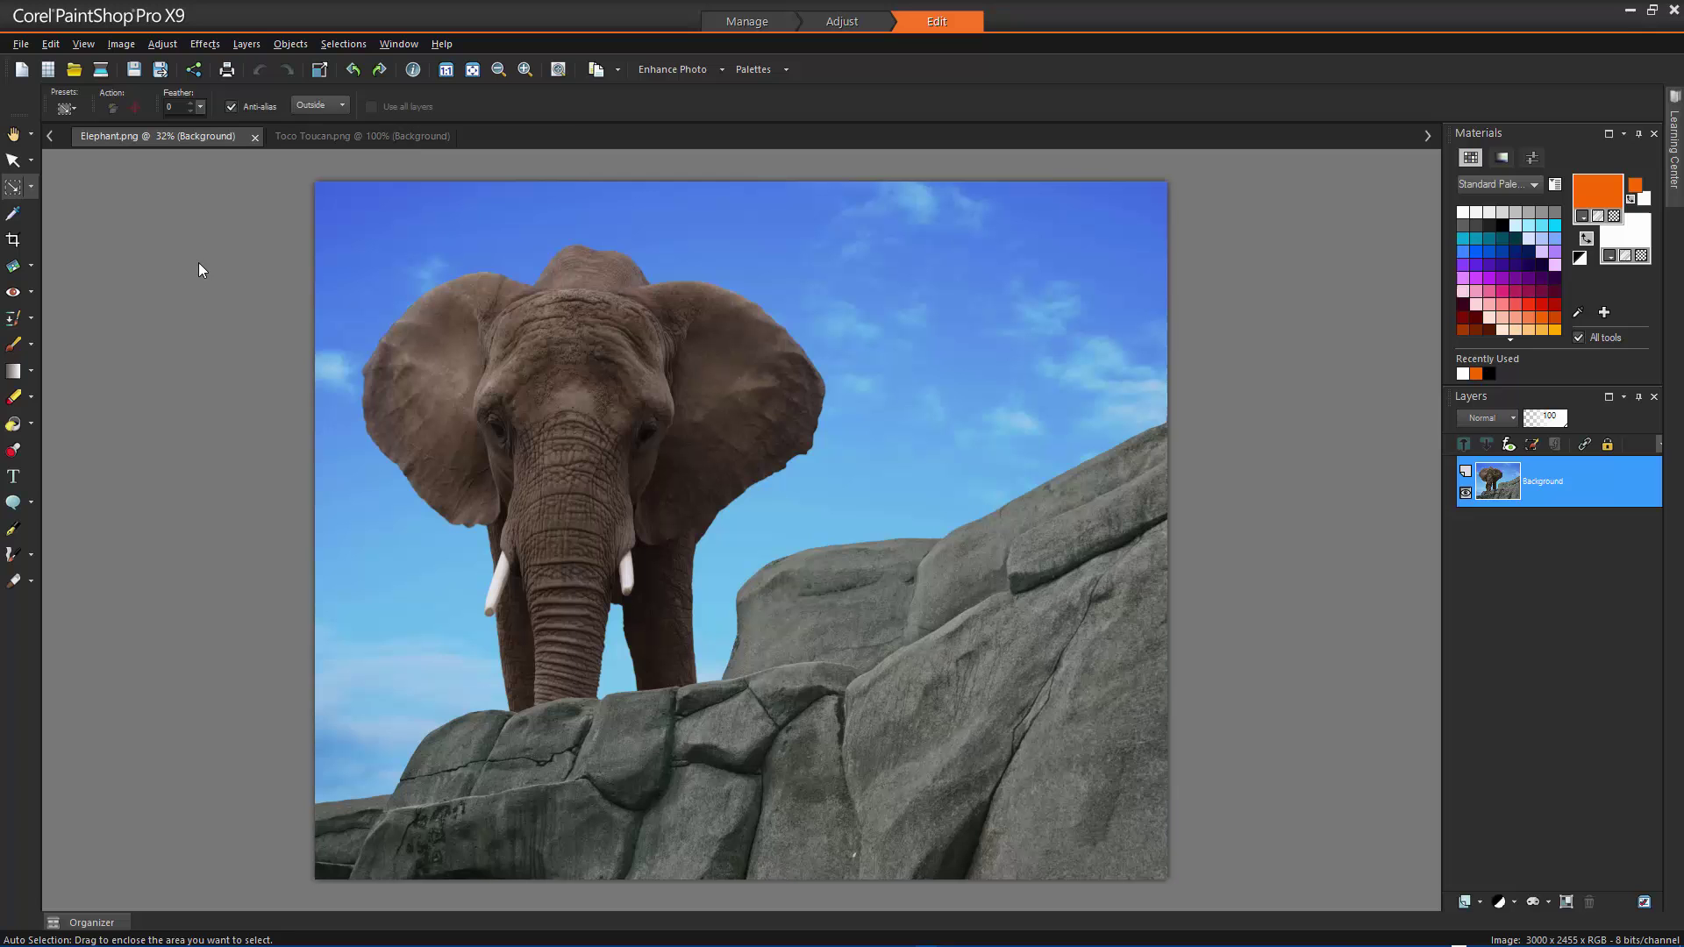
drag(564, 682, 562, 643)
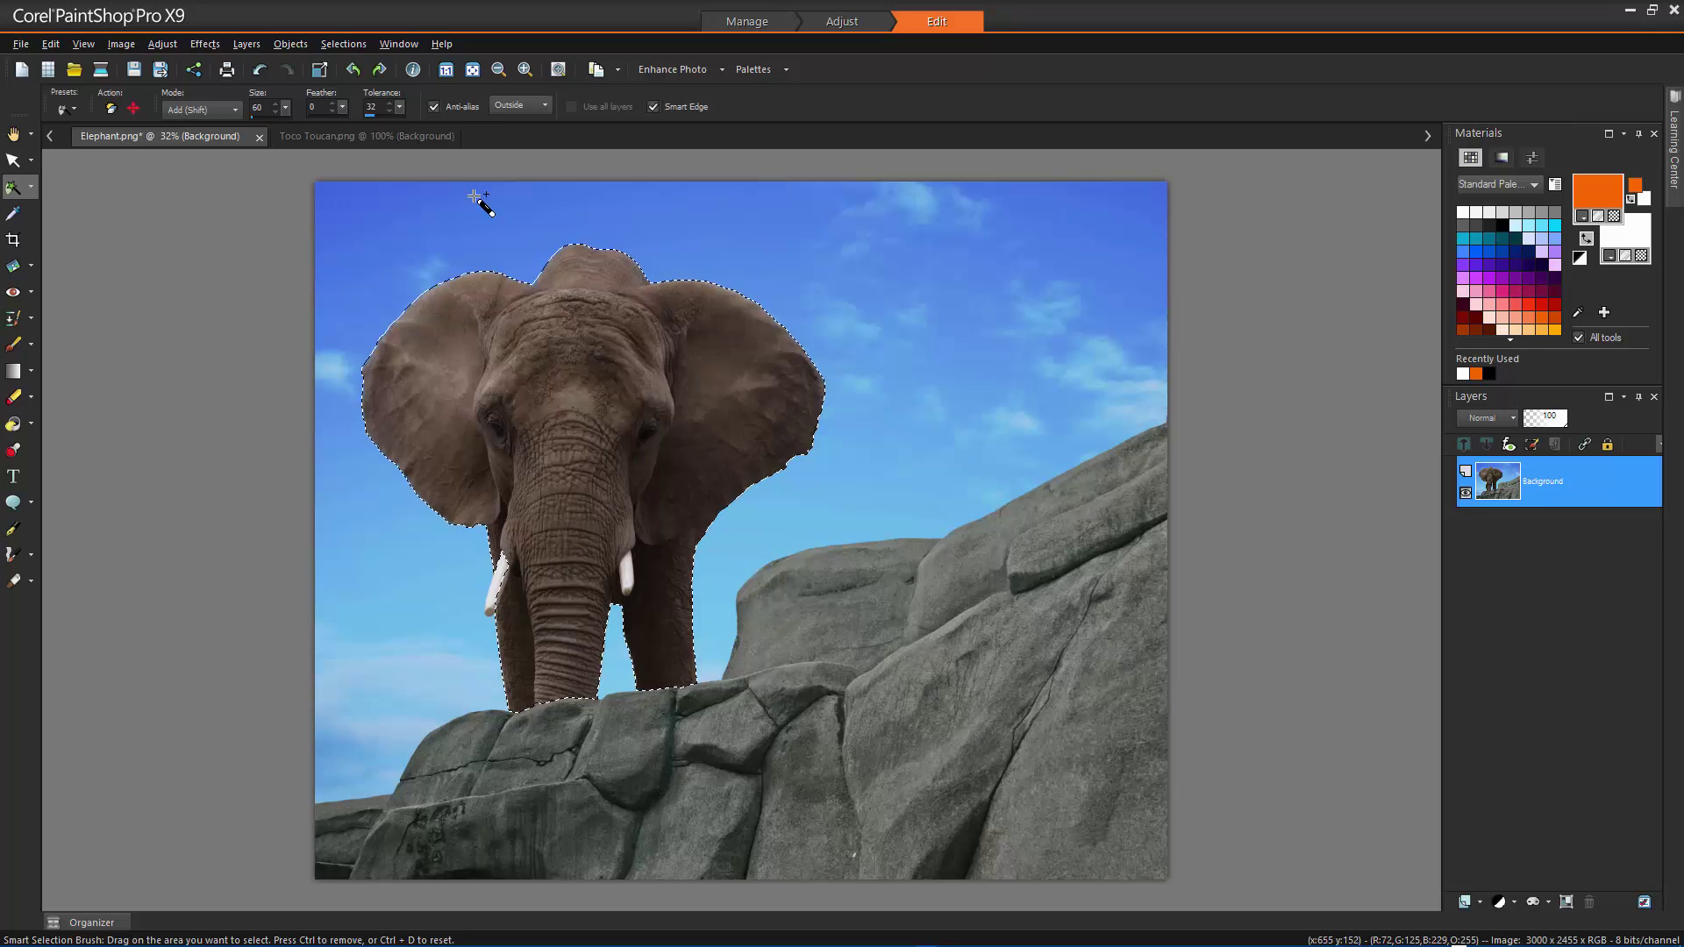
Step: Preview the Charcoal art media effect on the elephant, then cancel it
click(209, 46)
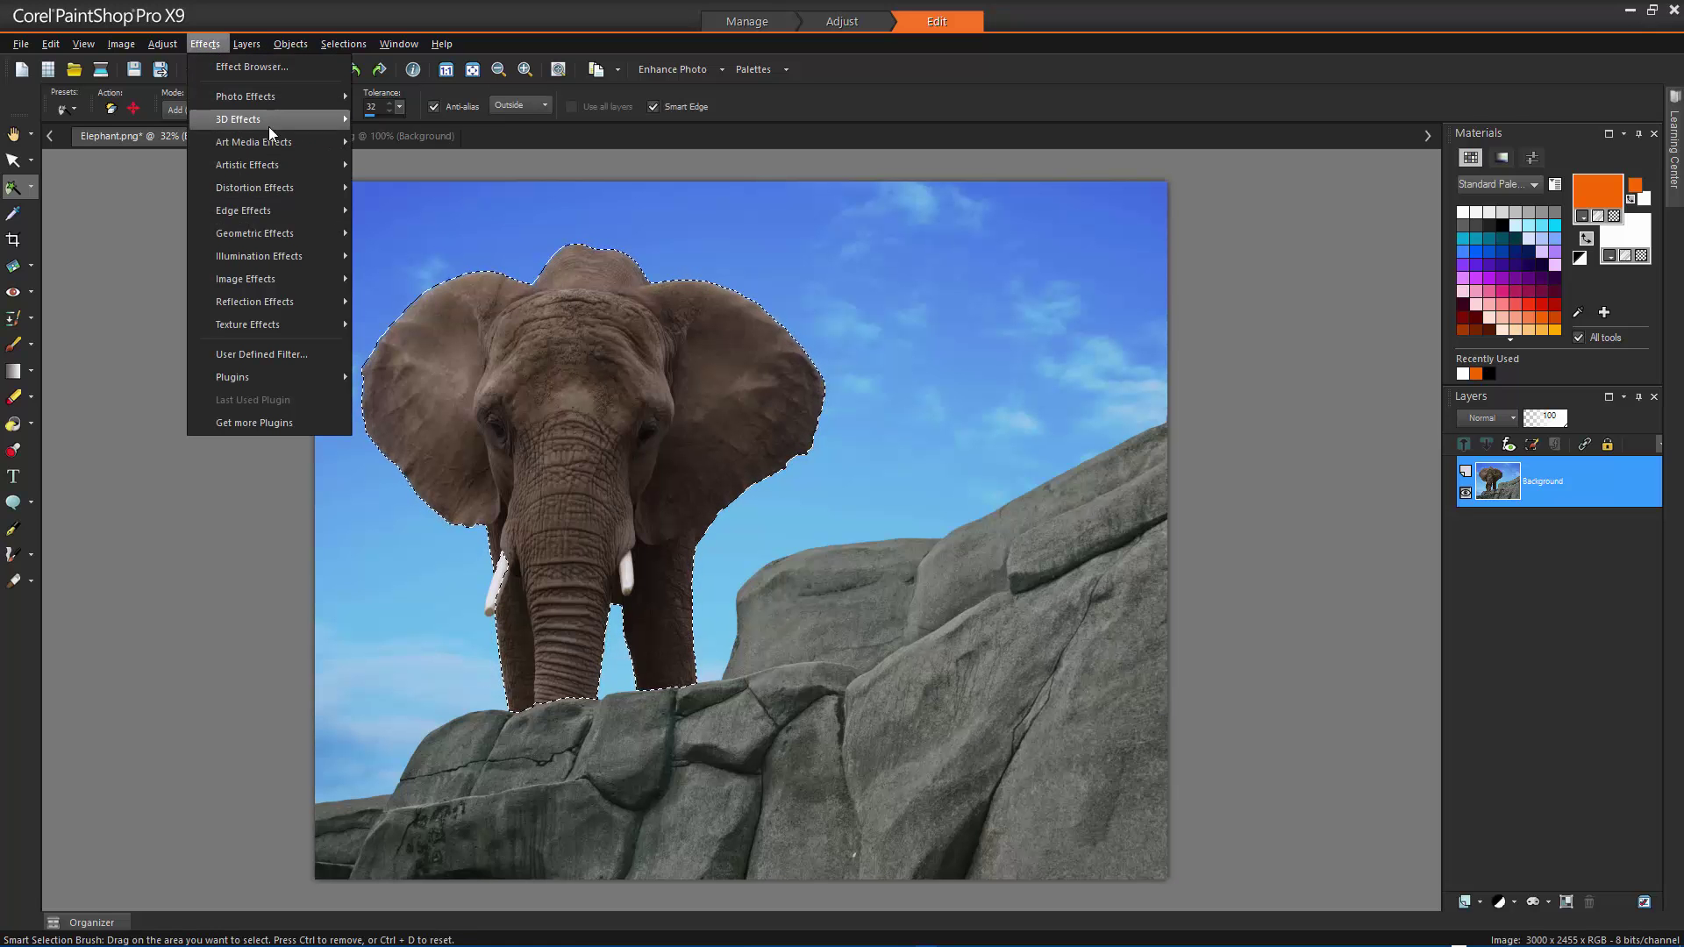
mouse_move(276, 144)
click(430, 188)
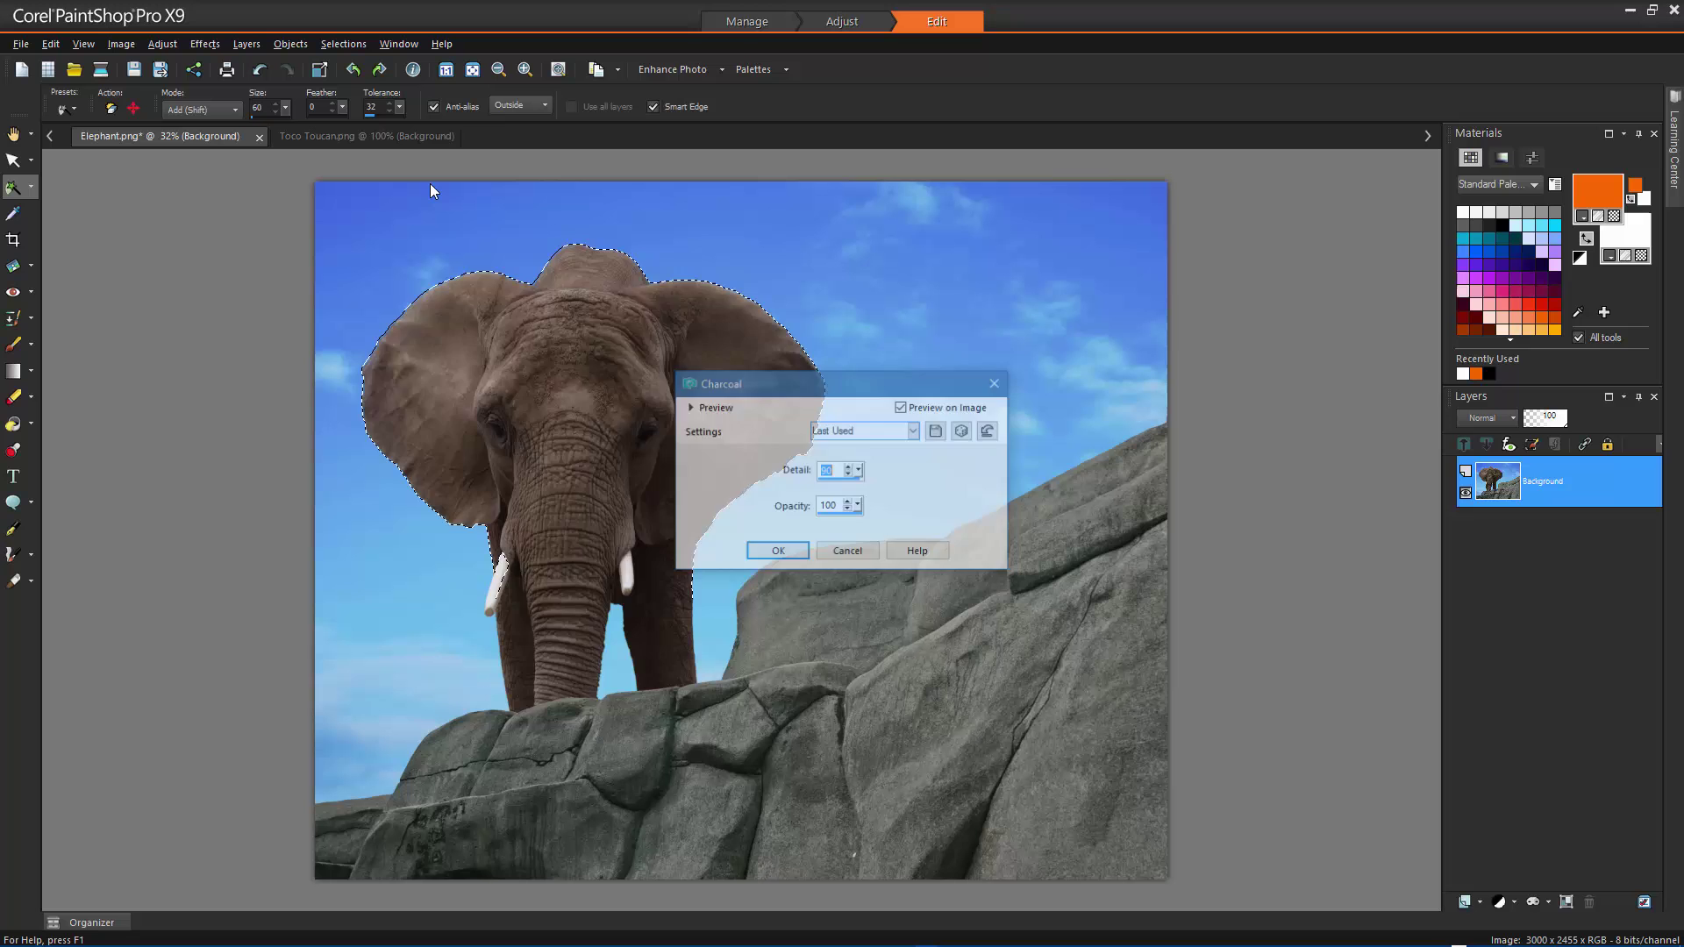
drag(807, 387, 1036, 338)
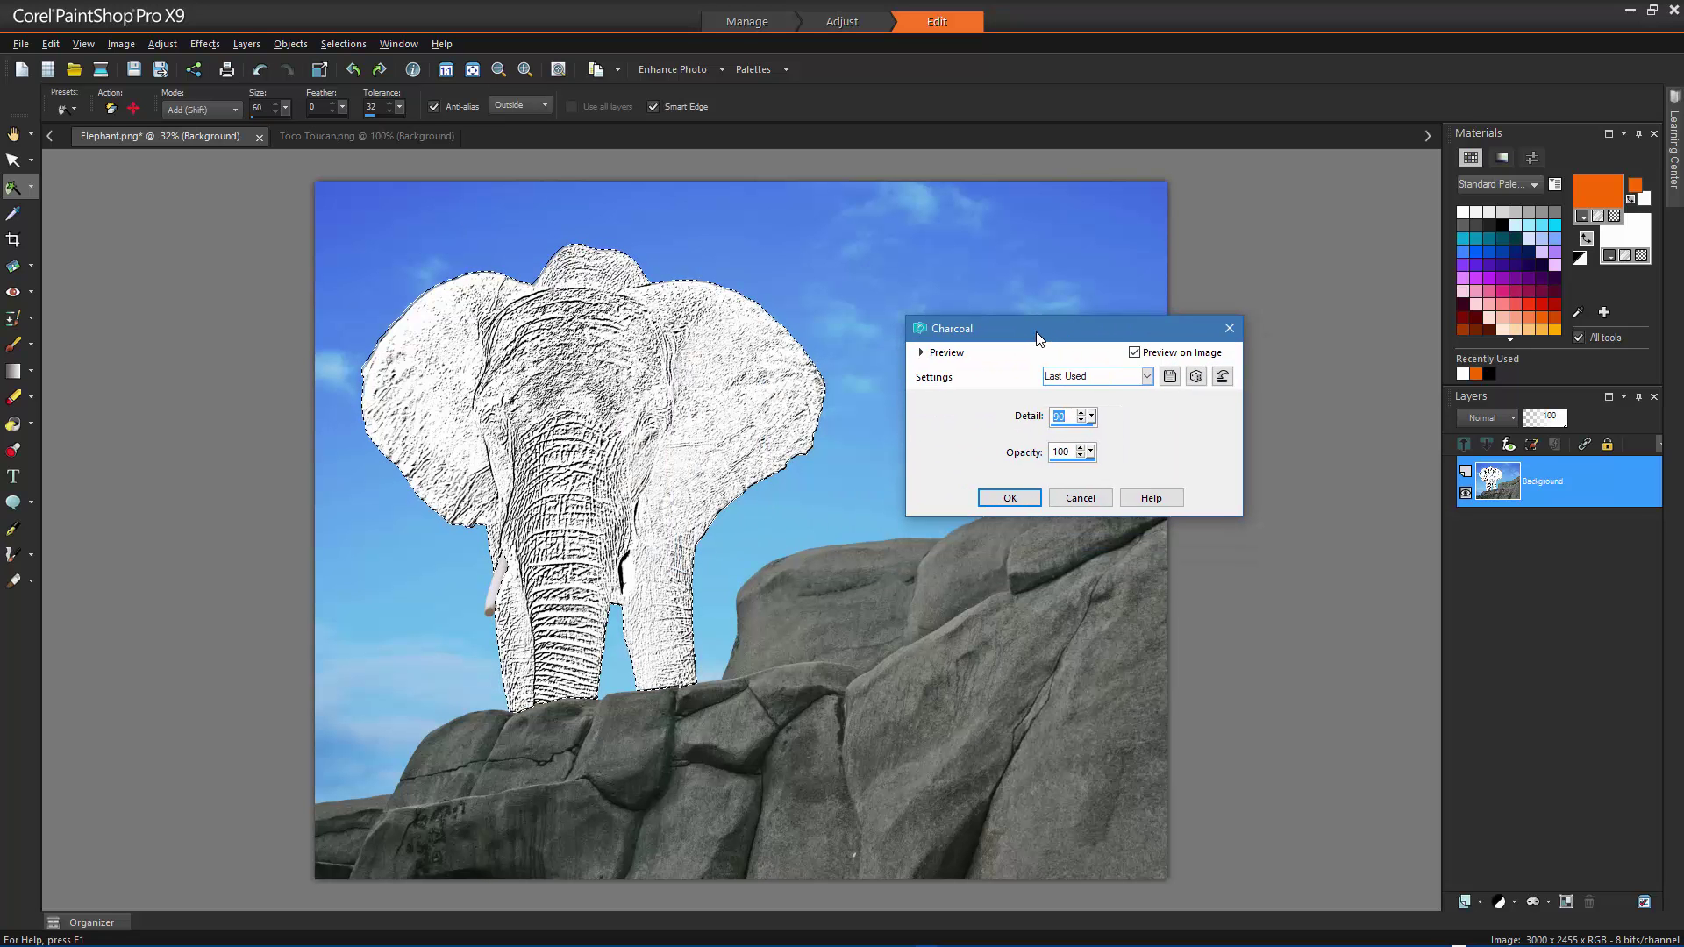
click(1079, 498)
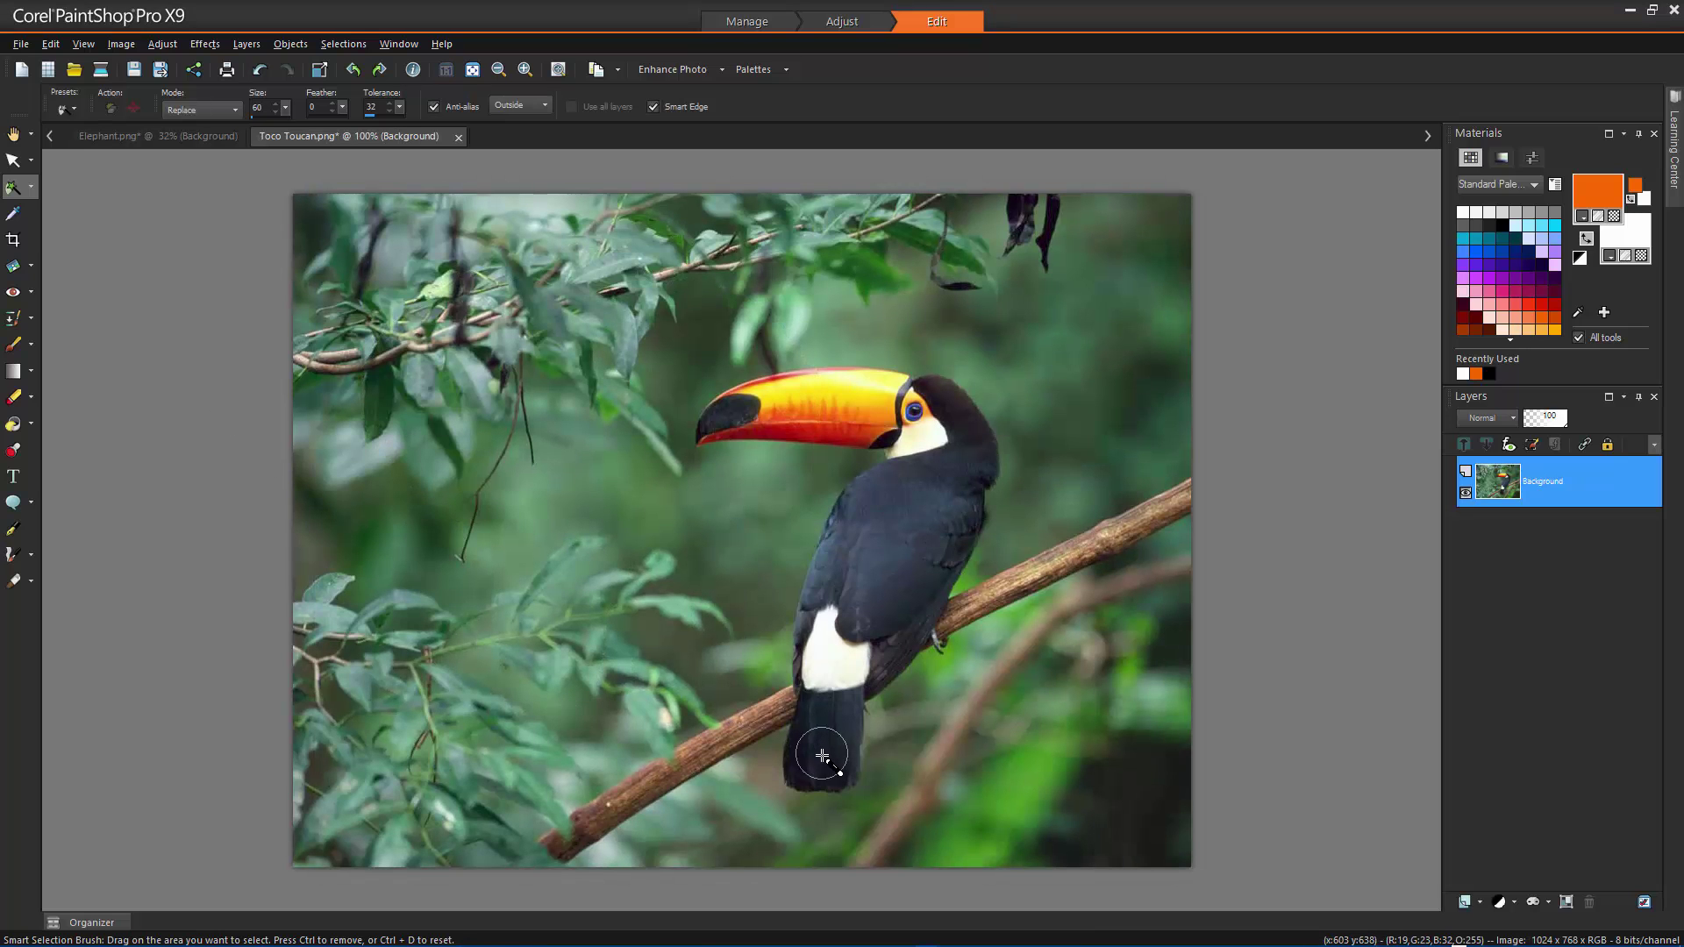
Step: Brush-select the toucan's body and set the brush mode to Add
mouse_move(835, 695)
mouse_down()
mouse_move(834, 631)
mouse_move(886, 583)
mouse_move(913, 515)
mouse_move(914, 411)
mouse_move(772, 400)
mouse_move(797, 408)
mouse_up()
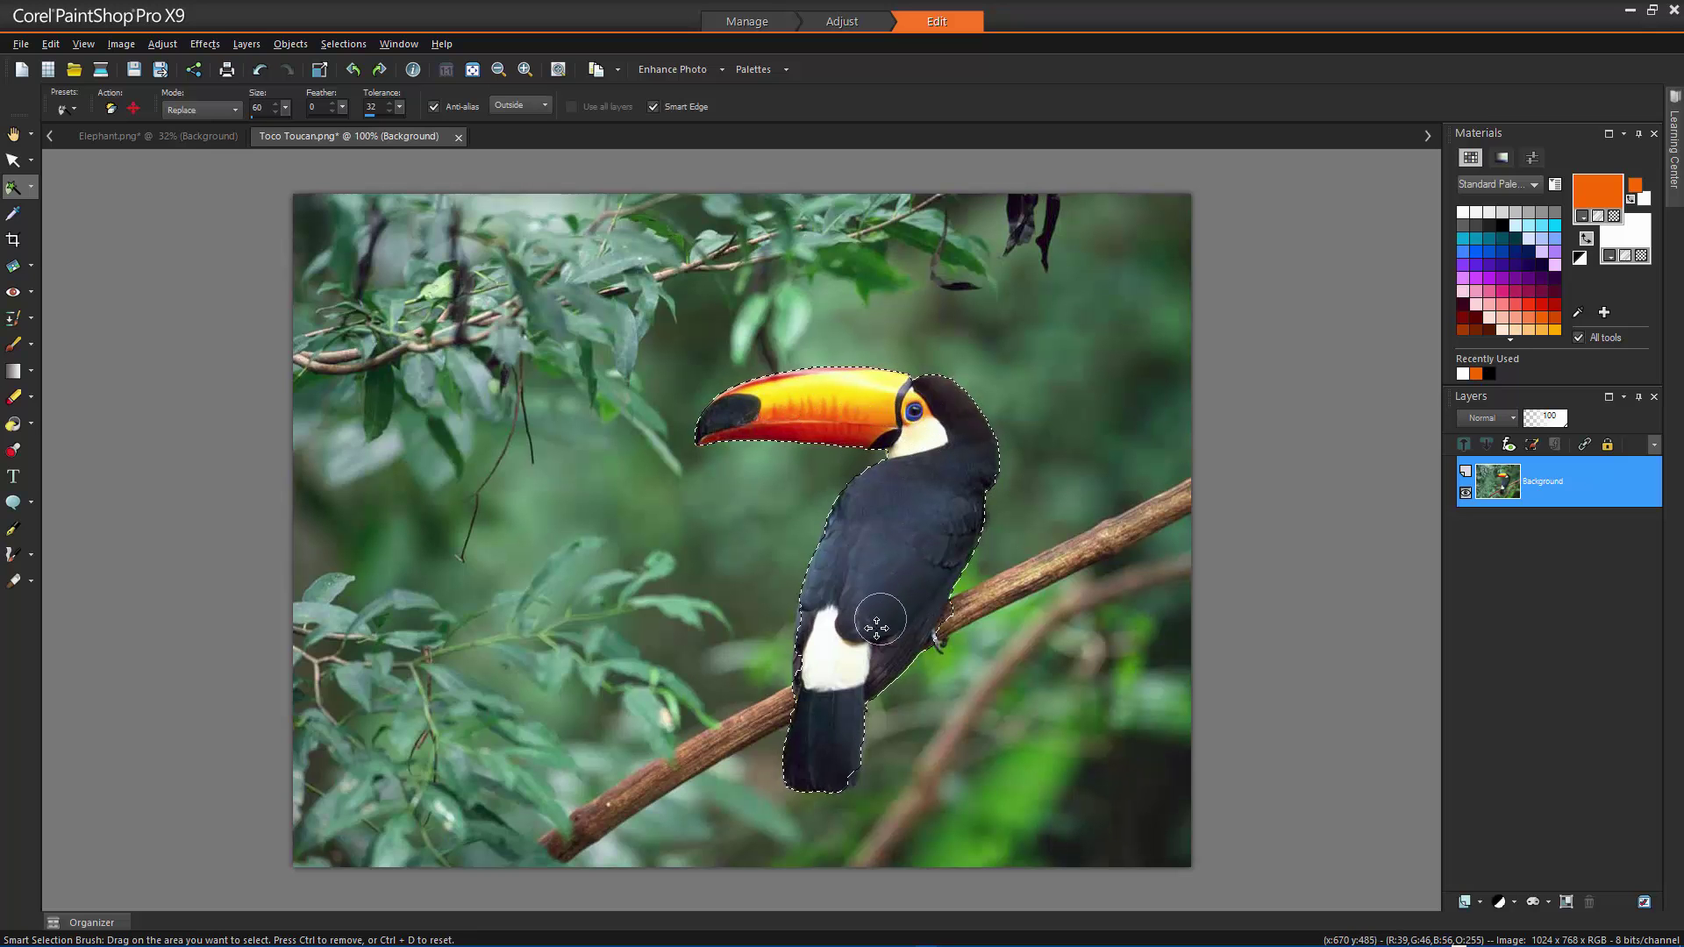
scroll(822, 736, up, 5)
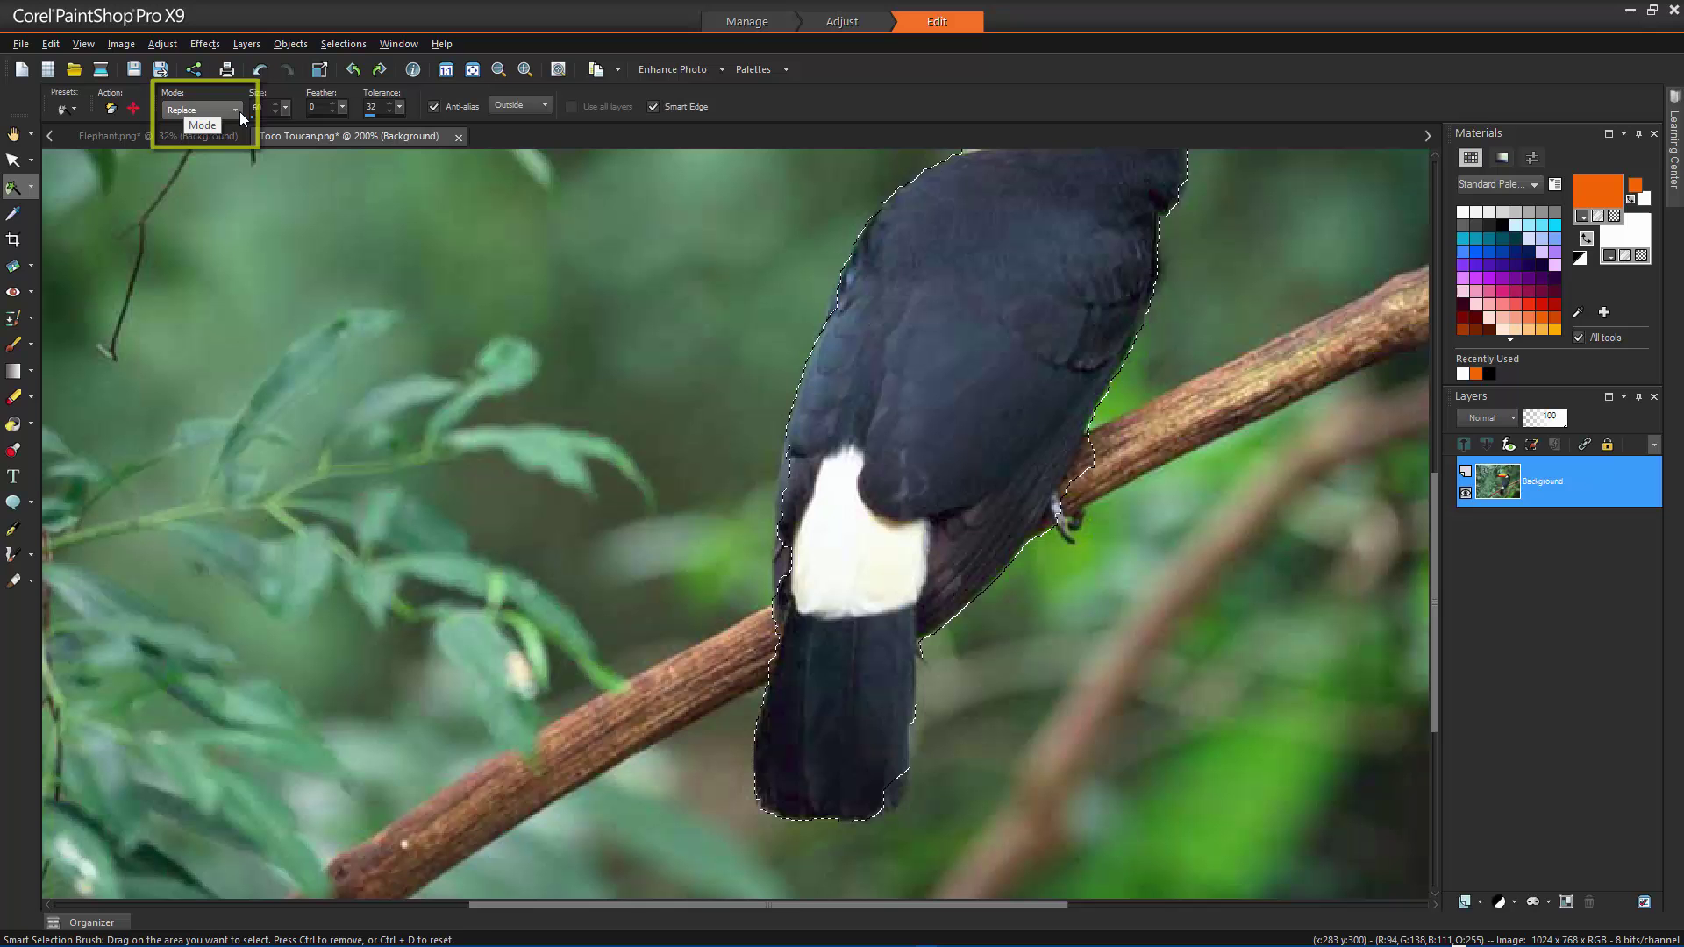
click(240, 113)
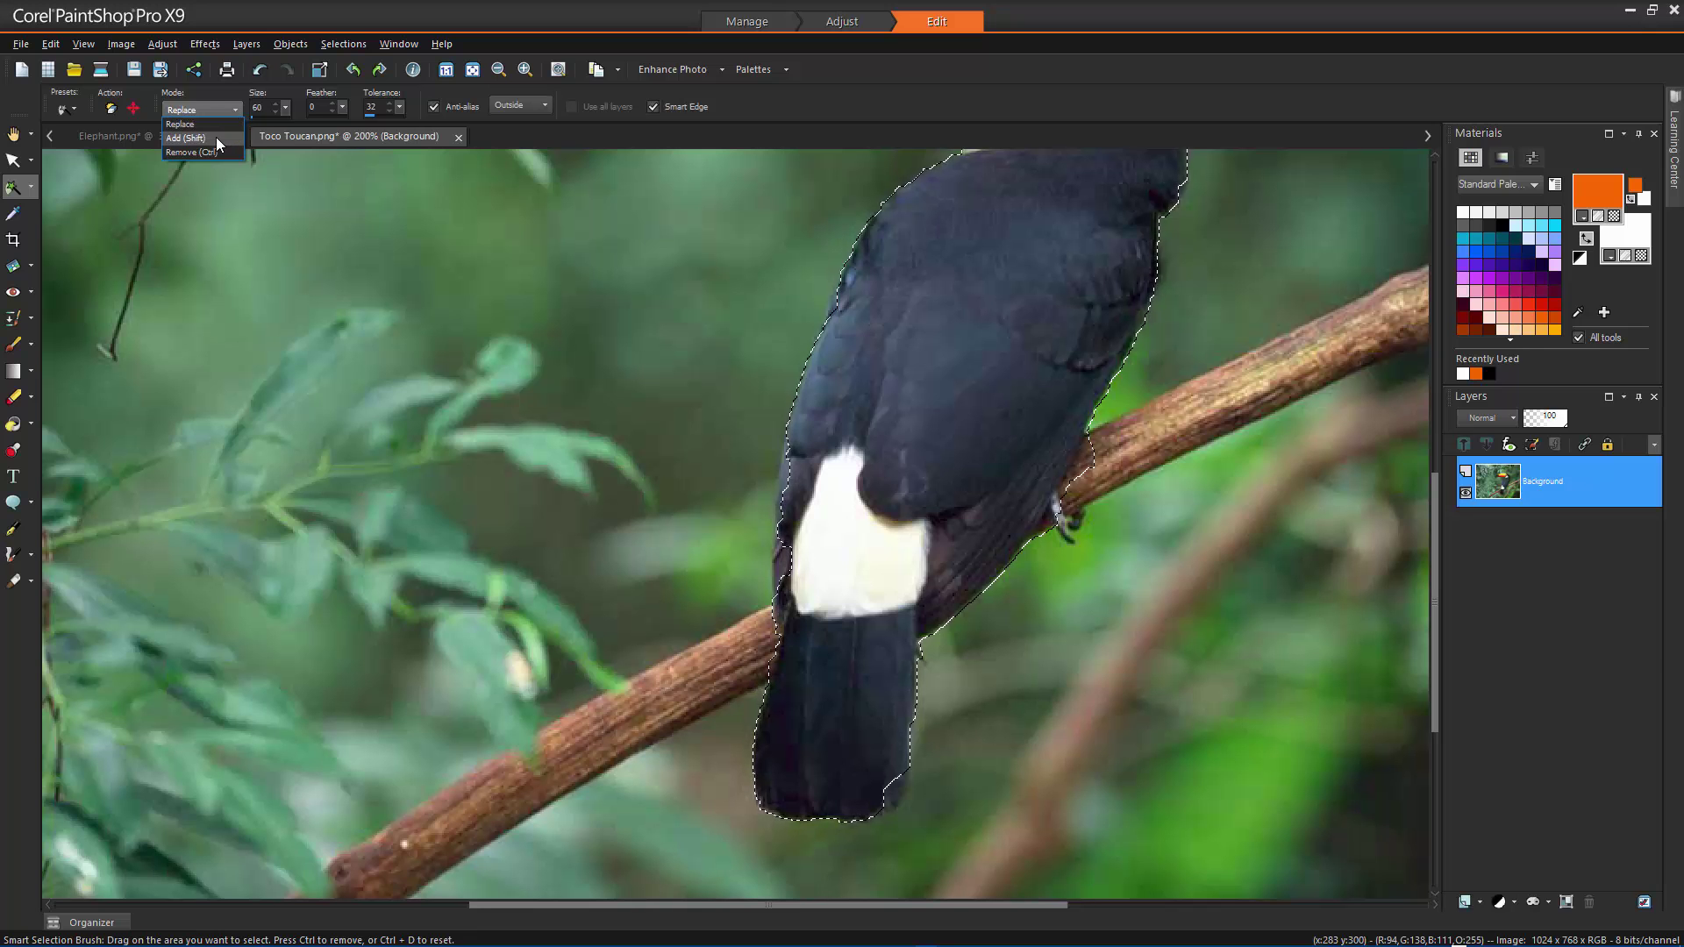
click(215, 137)
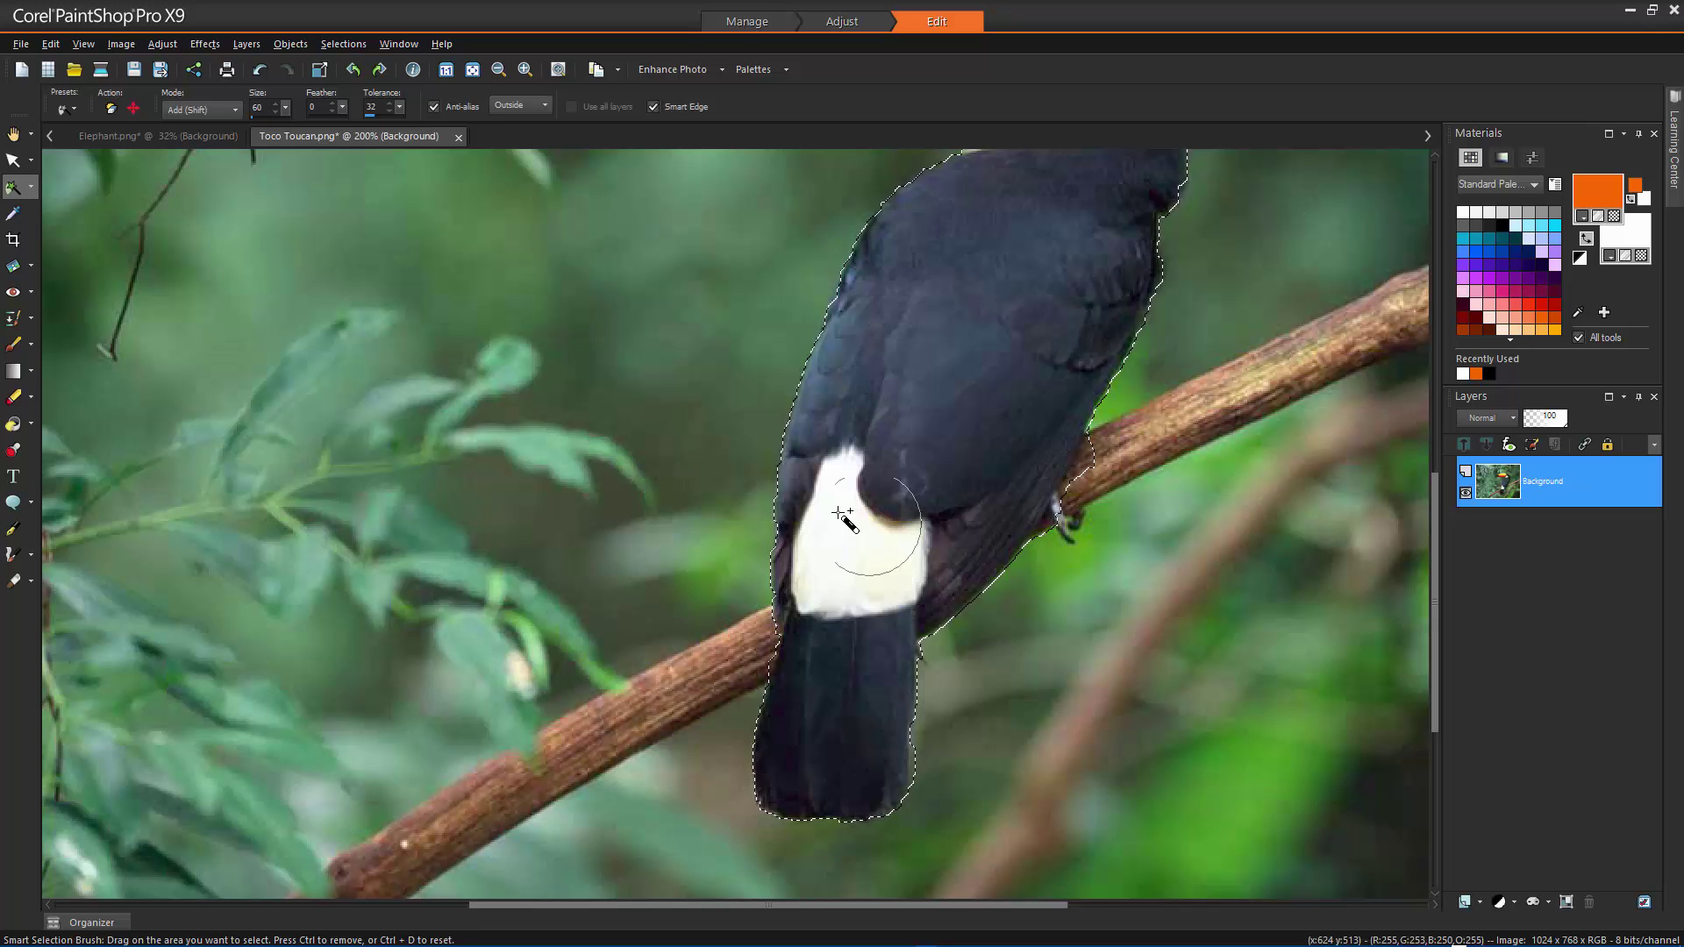
Step: Switch the brush to Remove and trim the branch and background beside the tail
click(235, 109)
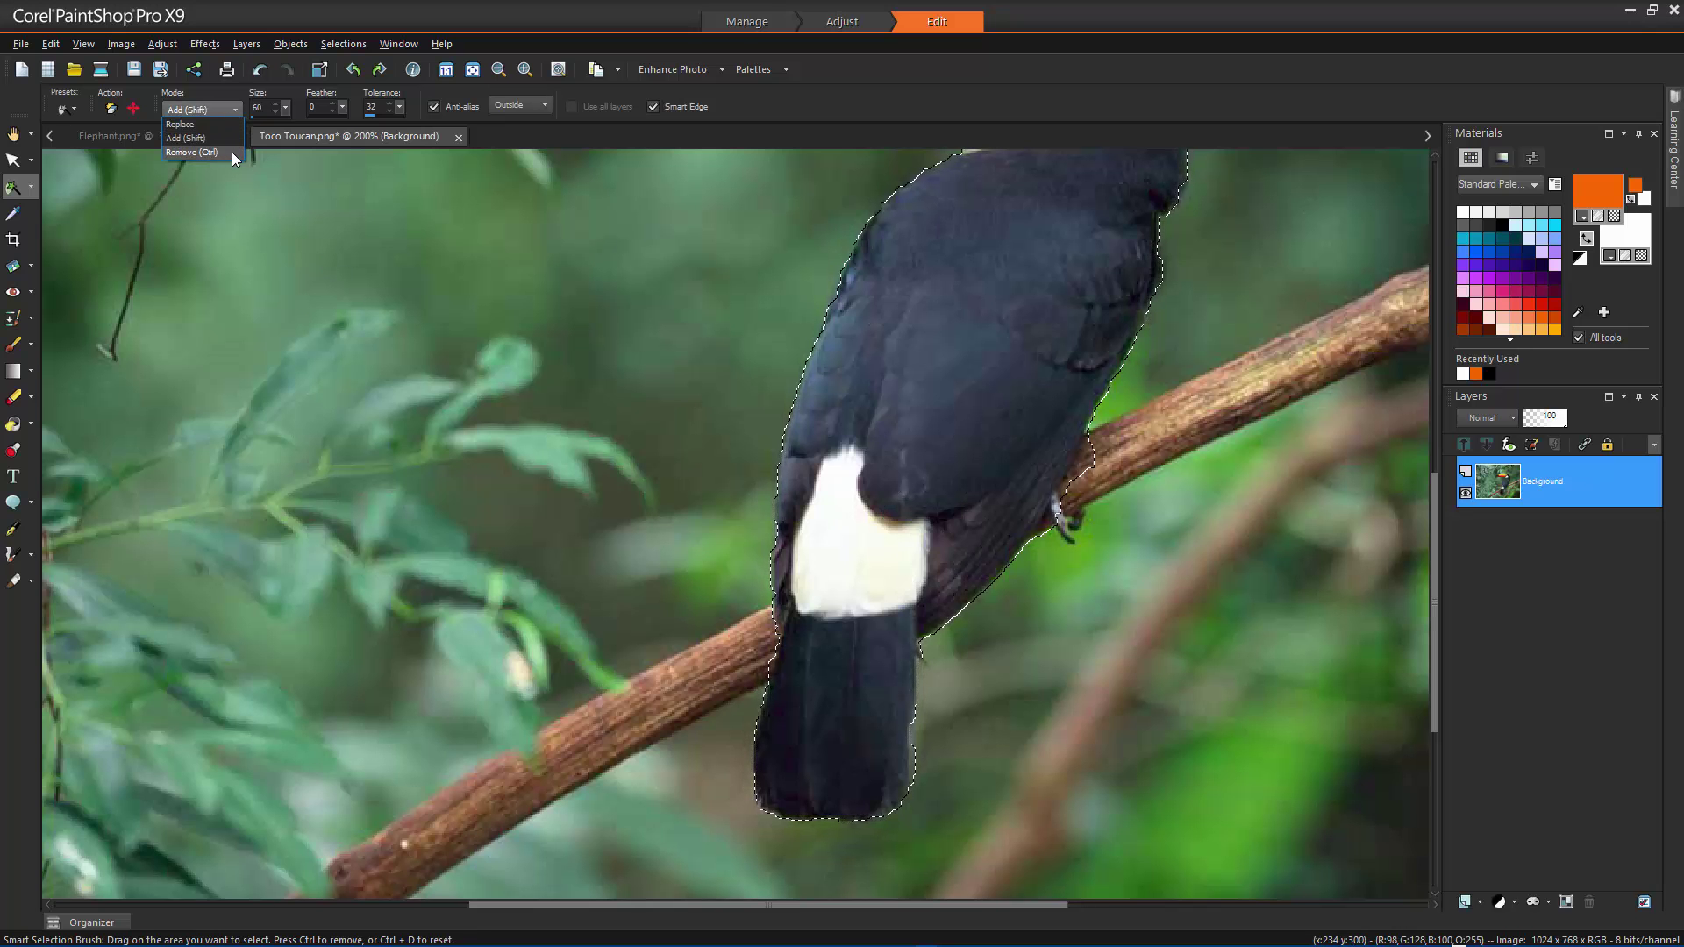
click(232, 152)
mouse_move(1067, 461)
mouse_down()
mouse_move(1067, 511)
mouse_move(1004, 517)
mouse_up()
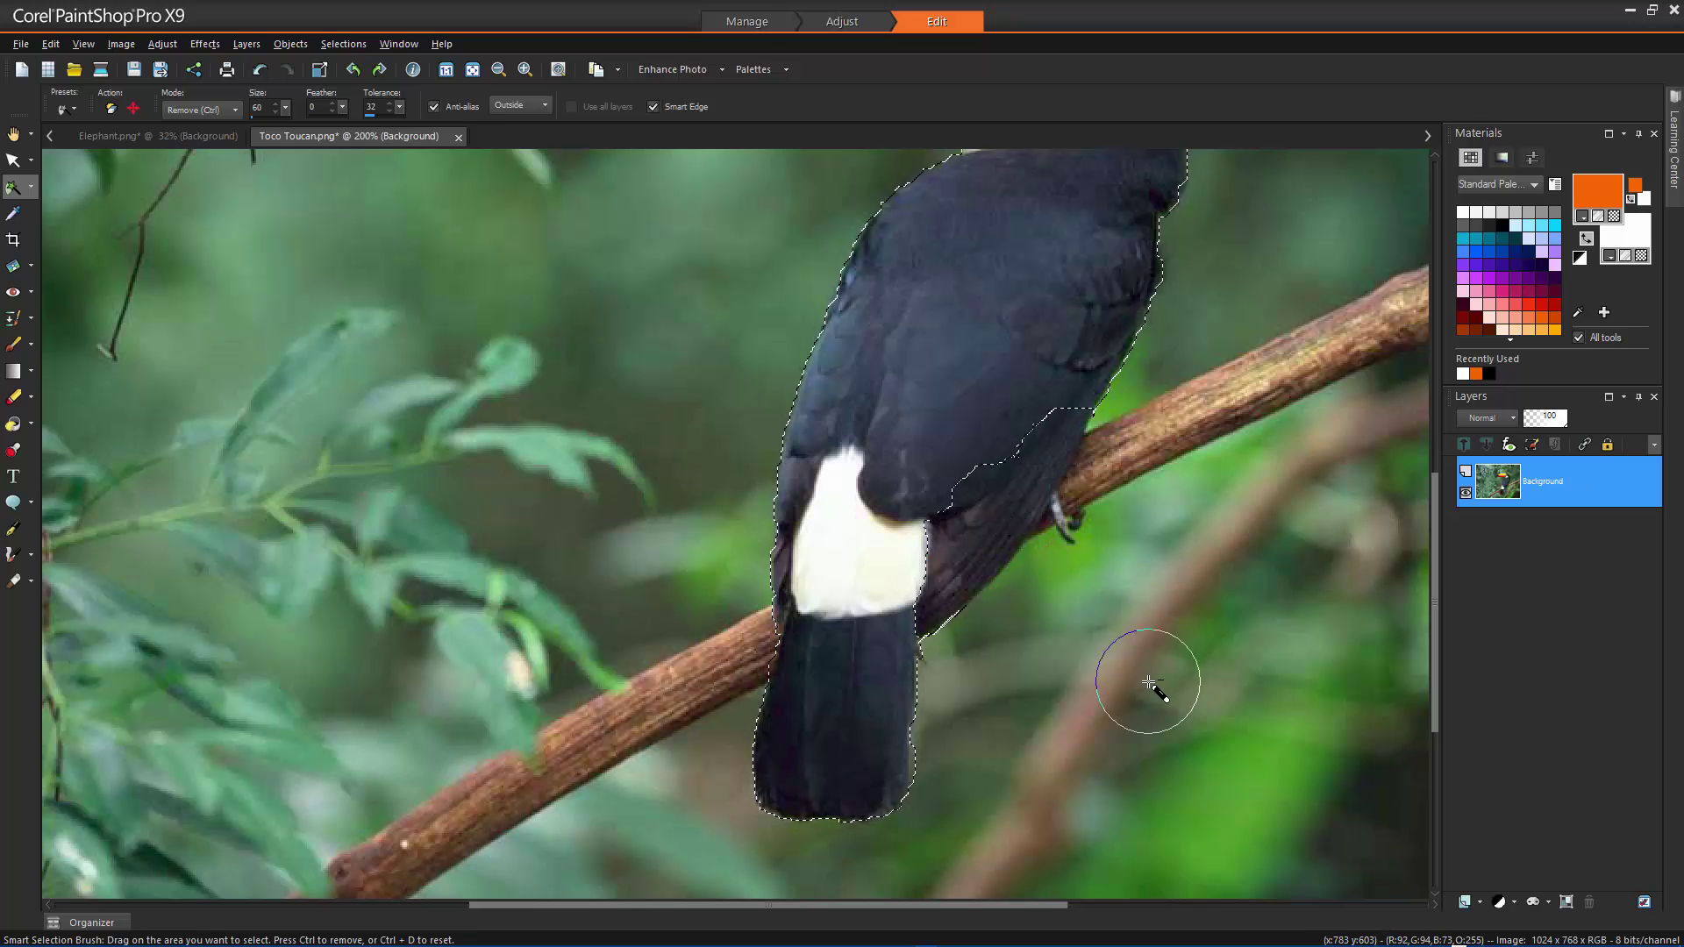
drag(934, 613, 939, 639)
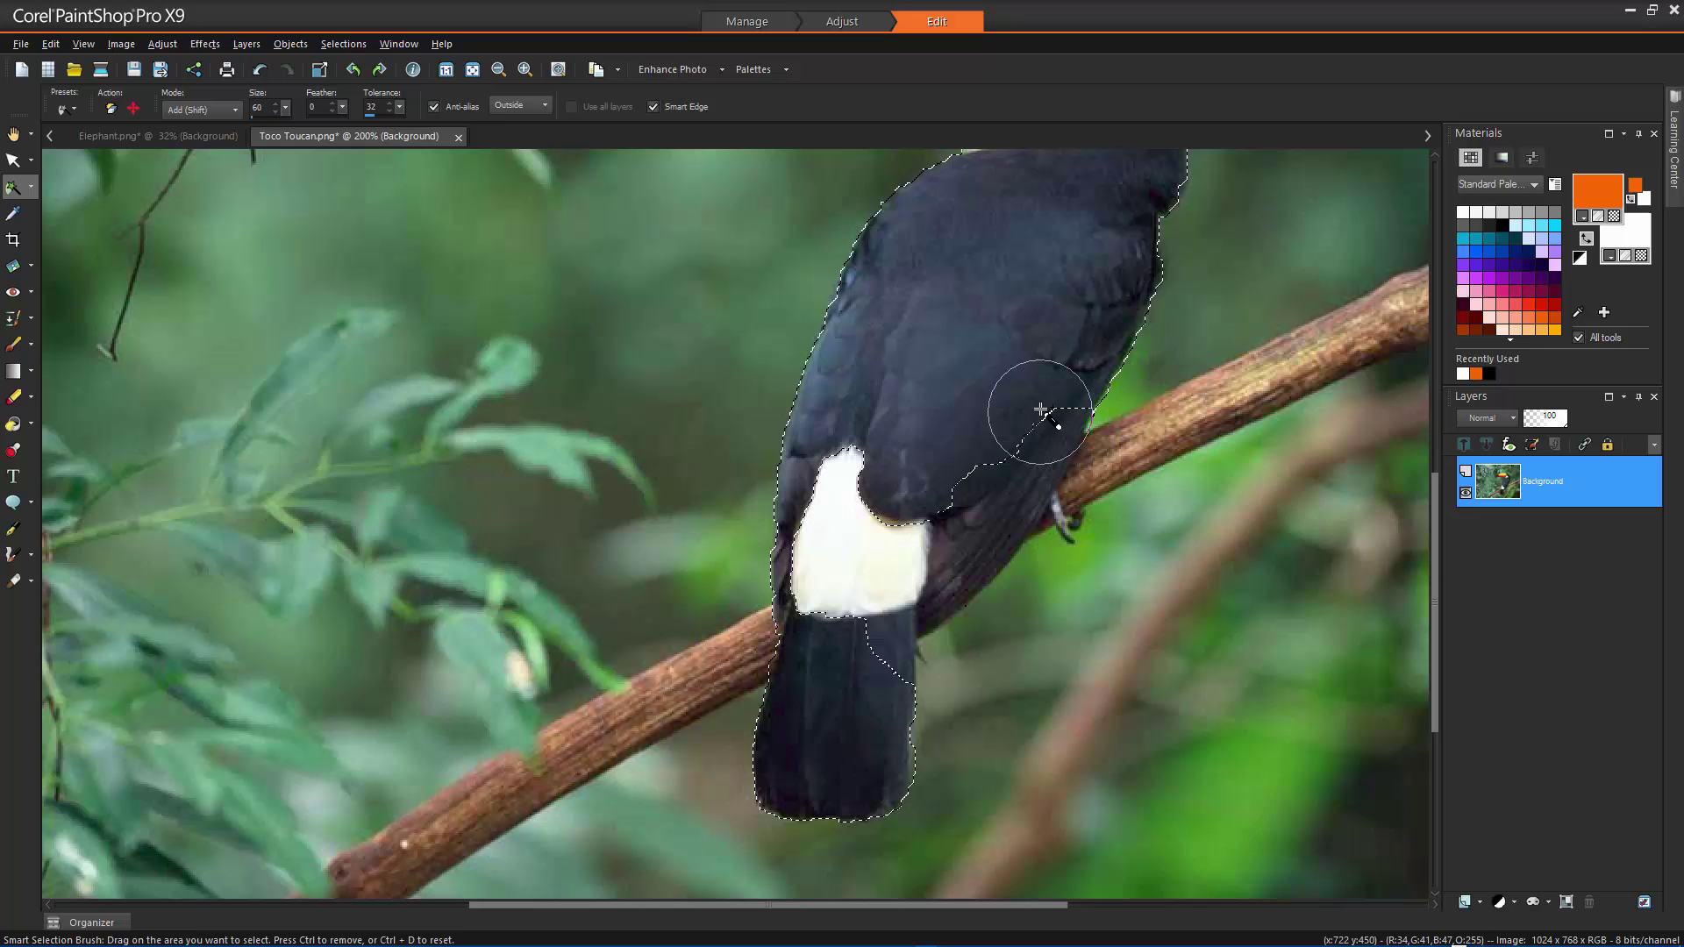
Step: Shift-add the bird's lower back and upper tail back into the selection
key(shift)
mouse_move(1050, 389)
shift+mouse_down()
mouse_move(1035, 391)
mouse_move(1017, 468)
shift+mouse_up()
shift+drag(884, 571, 881, 620)
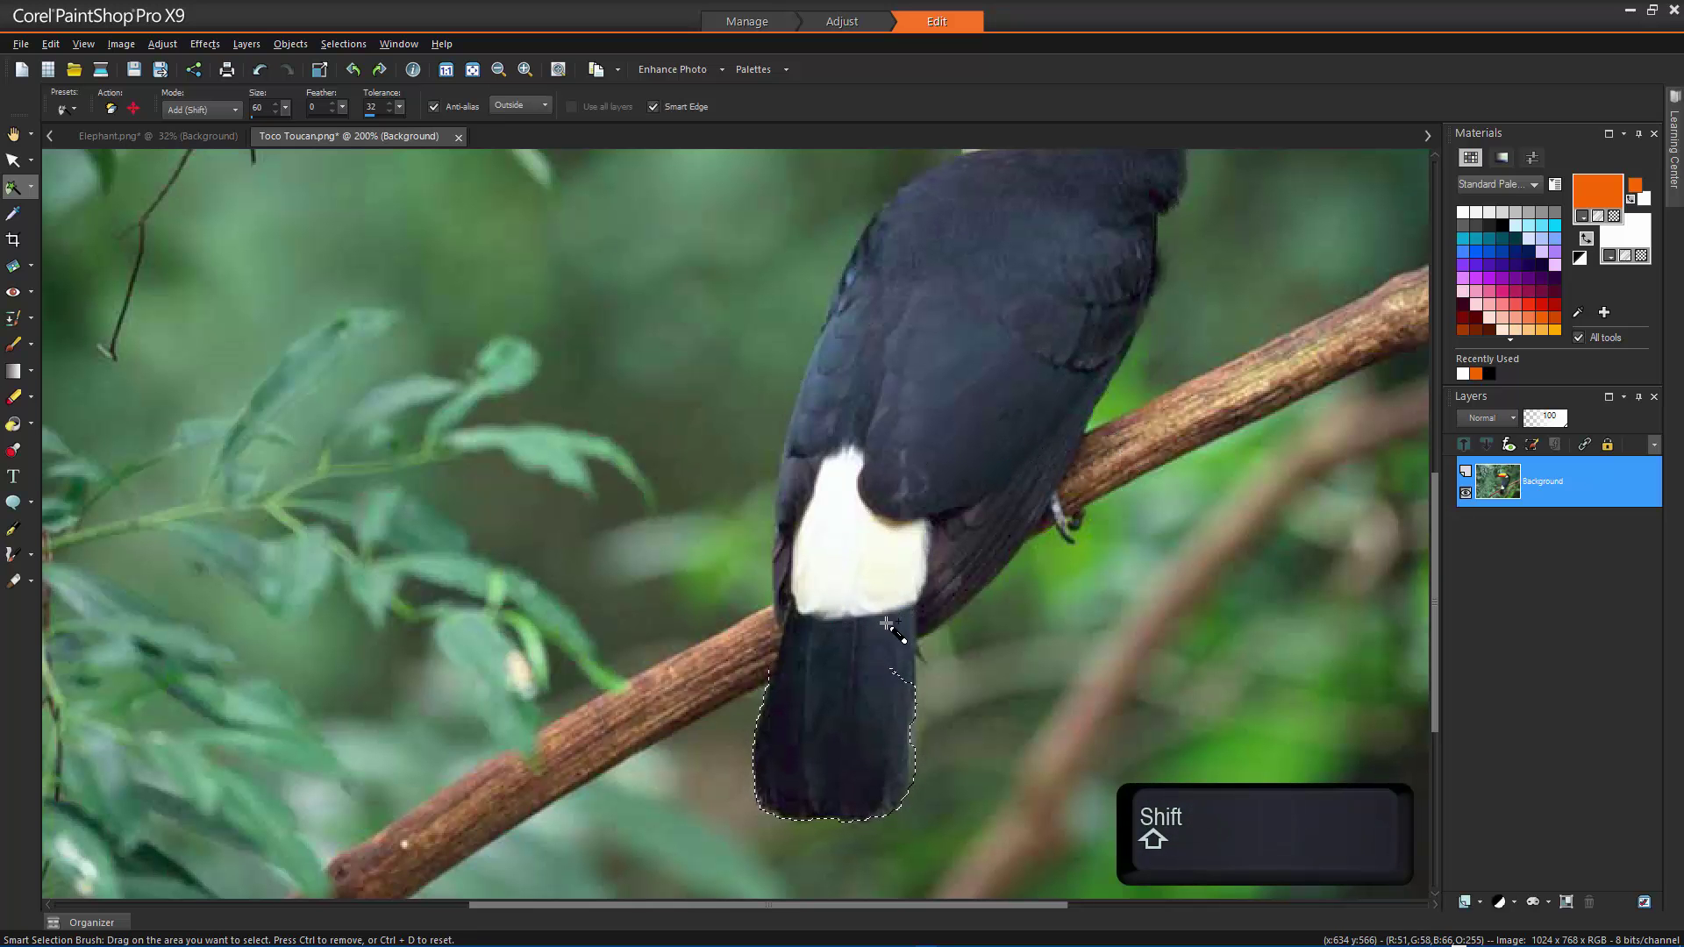
key(ctrl)
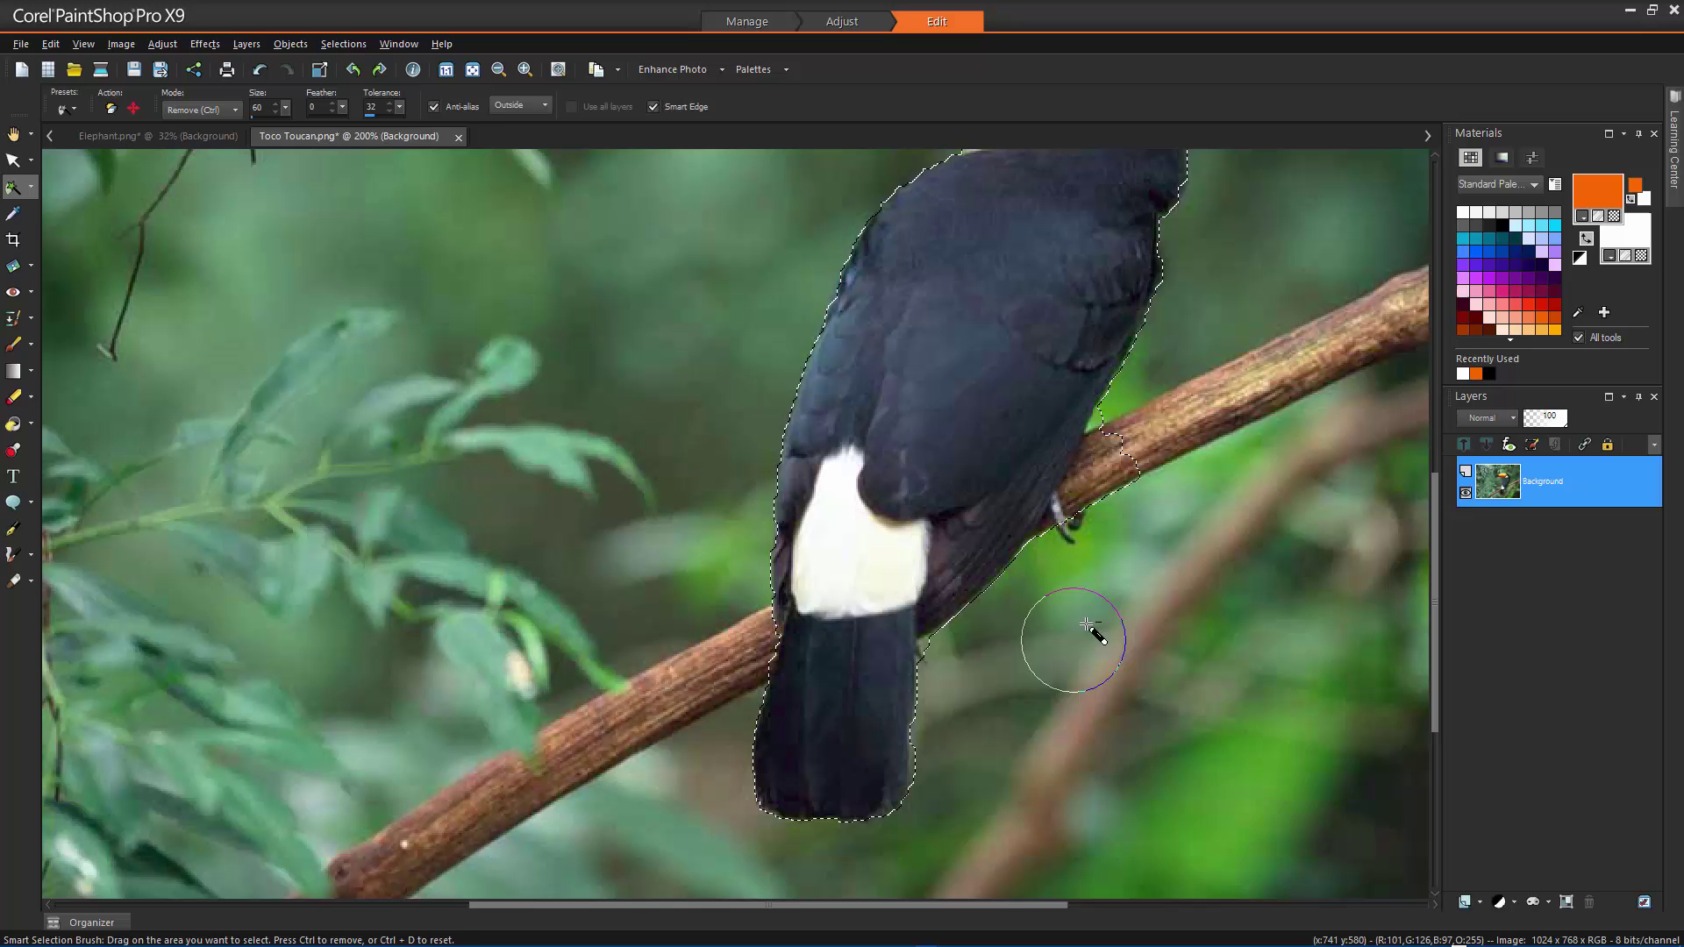
key(ctrl)
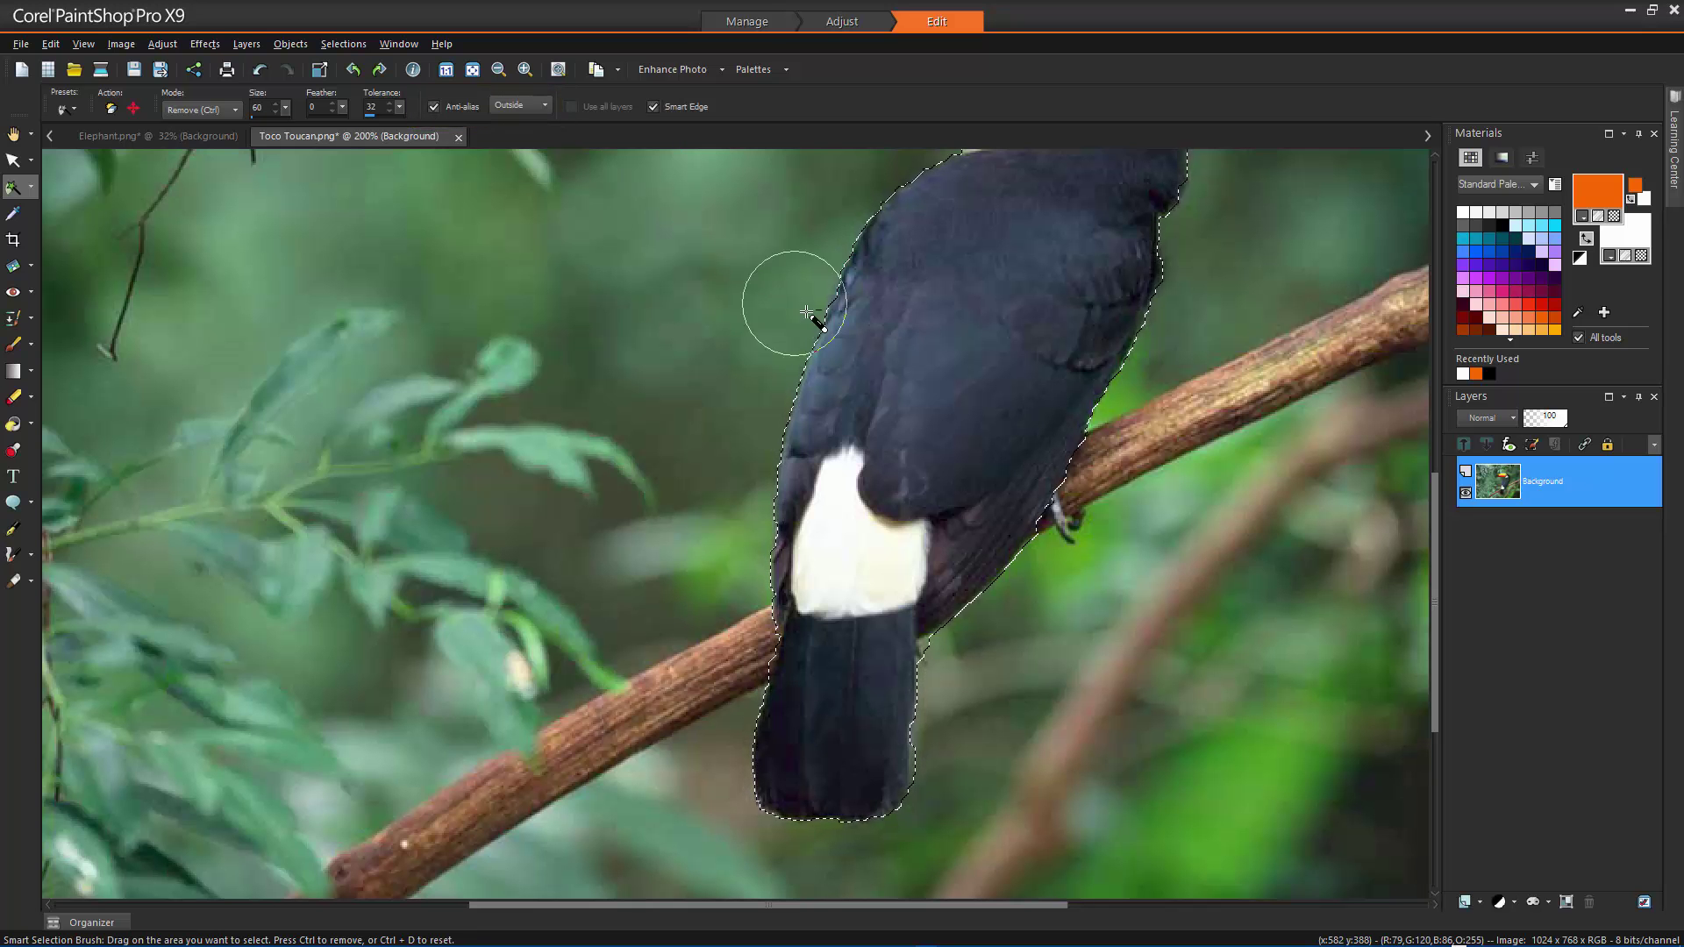
Step: Zoom to 1200% on the selection edge and keep the edge set to Outside
scroll(825, 337, up, 1)
scroll(828, 338, up, 6)
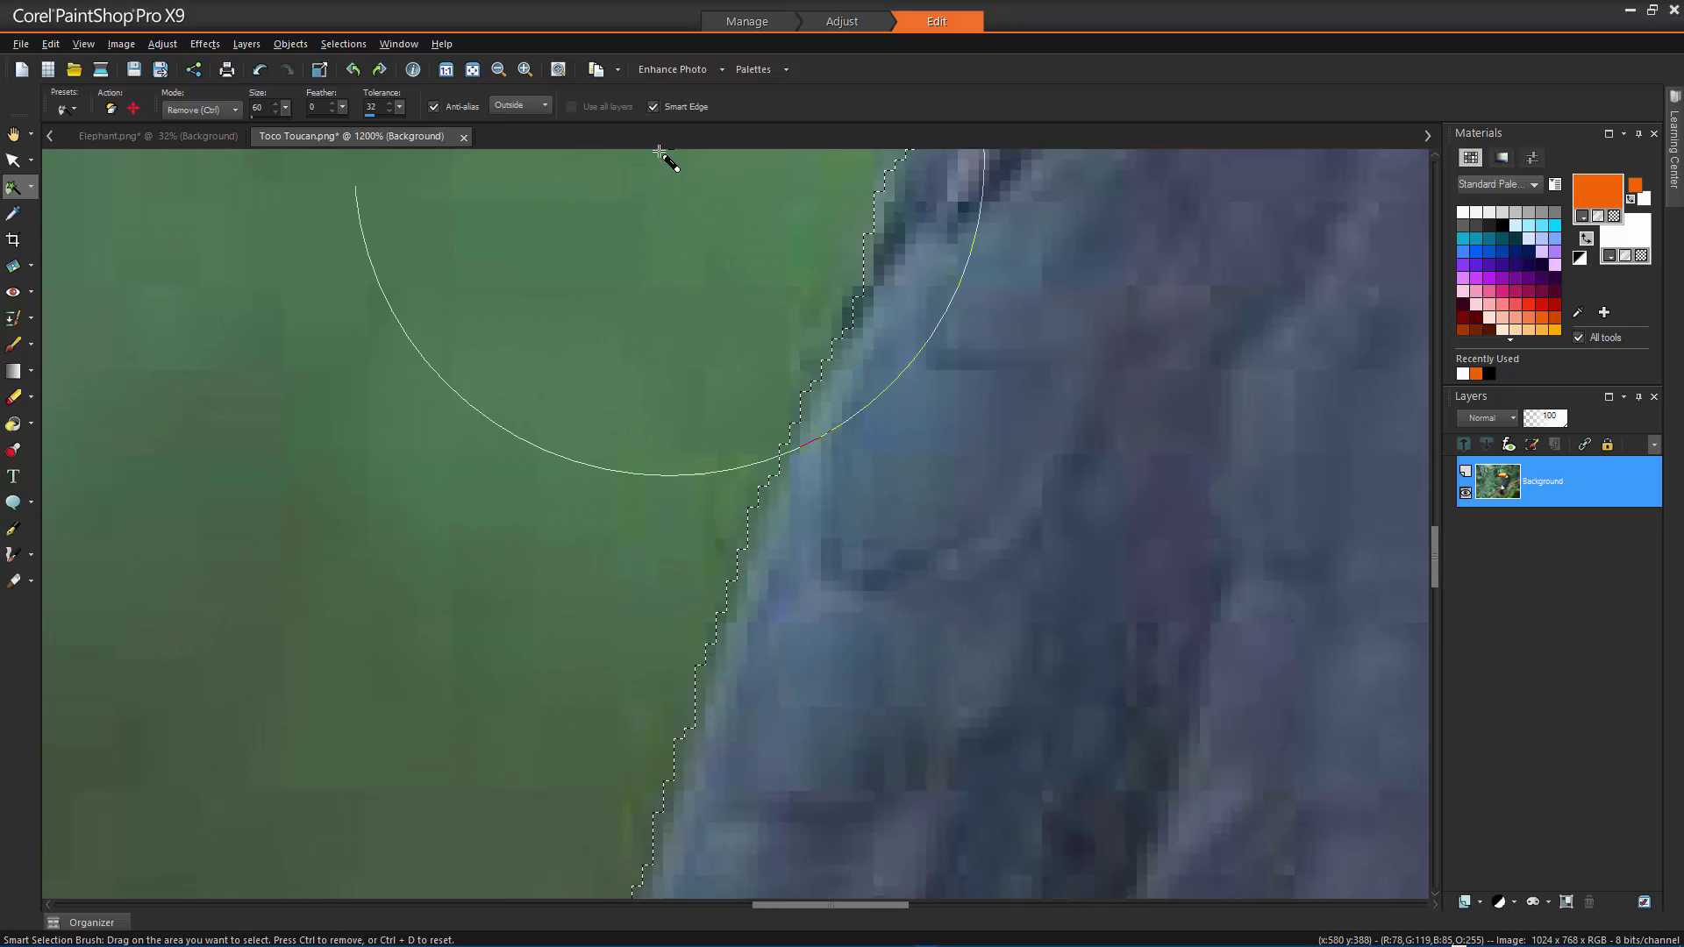
click(545, 106)
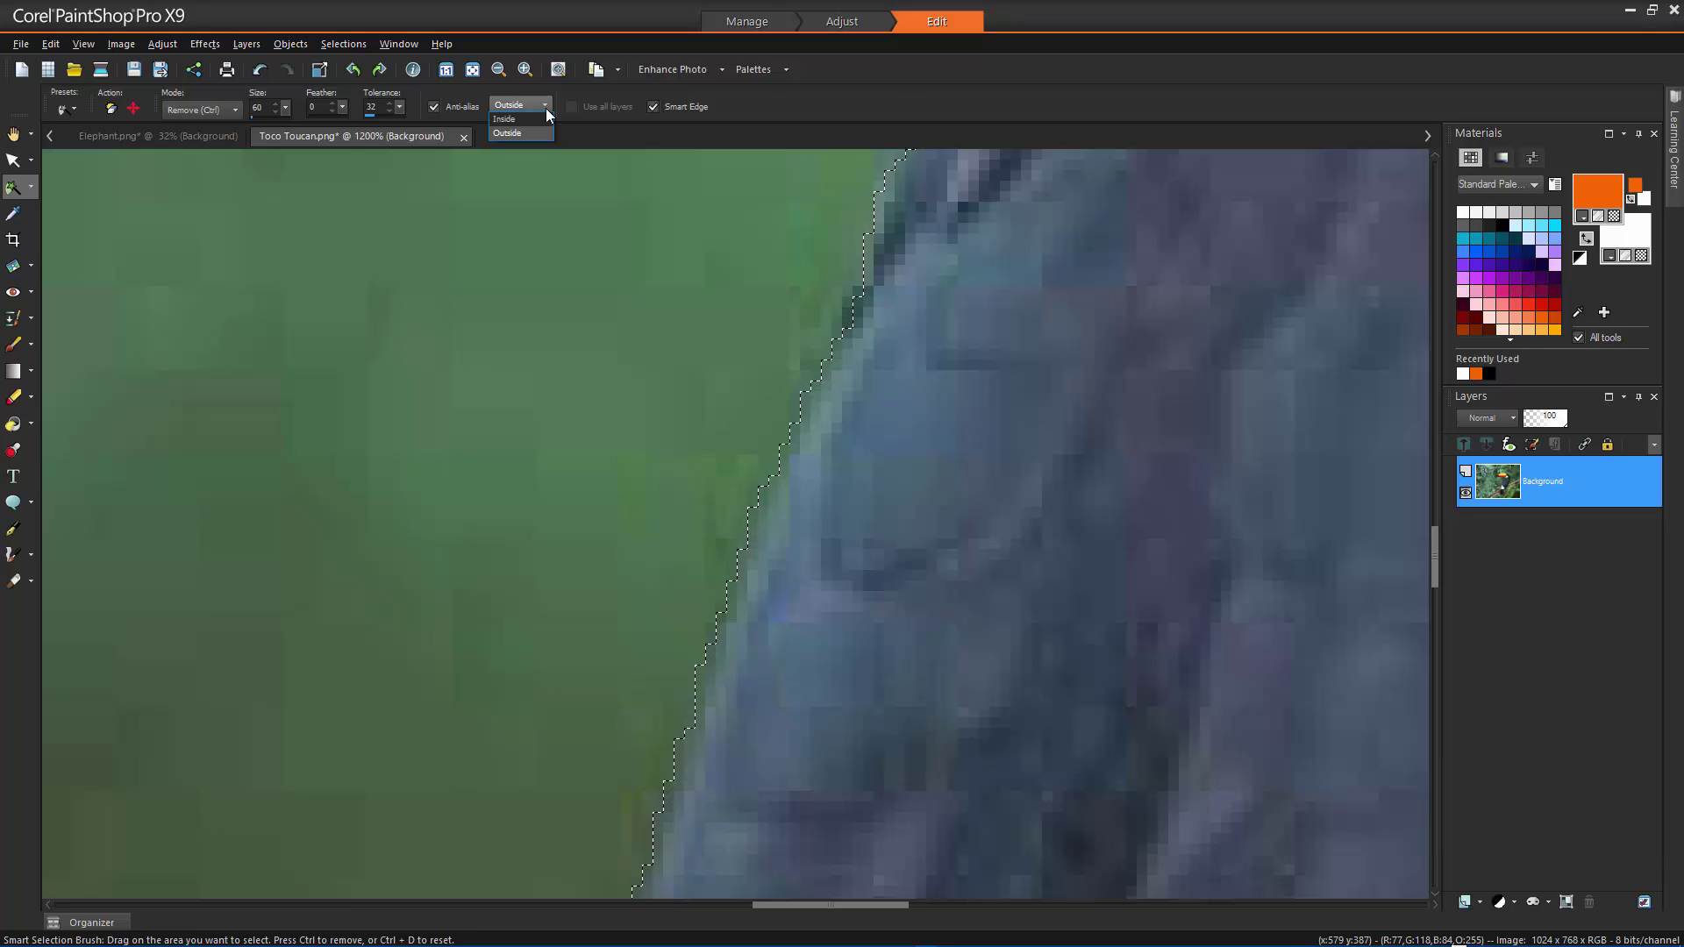
click(546, 108)
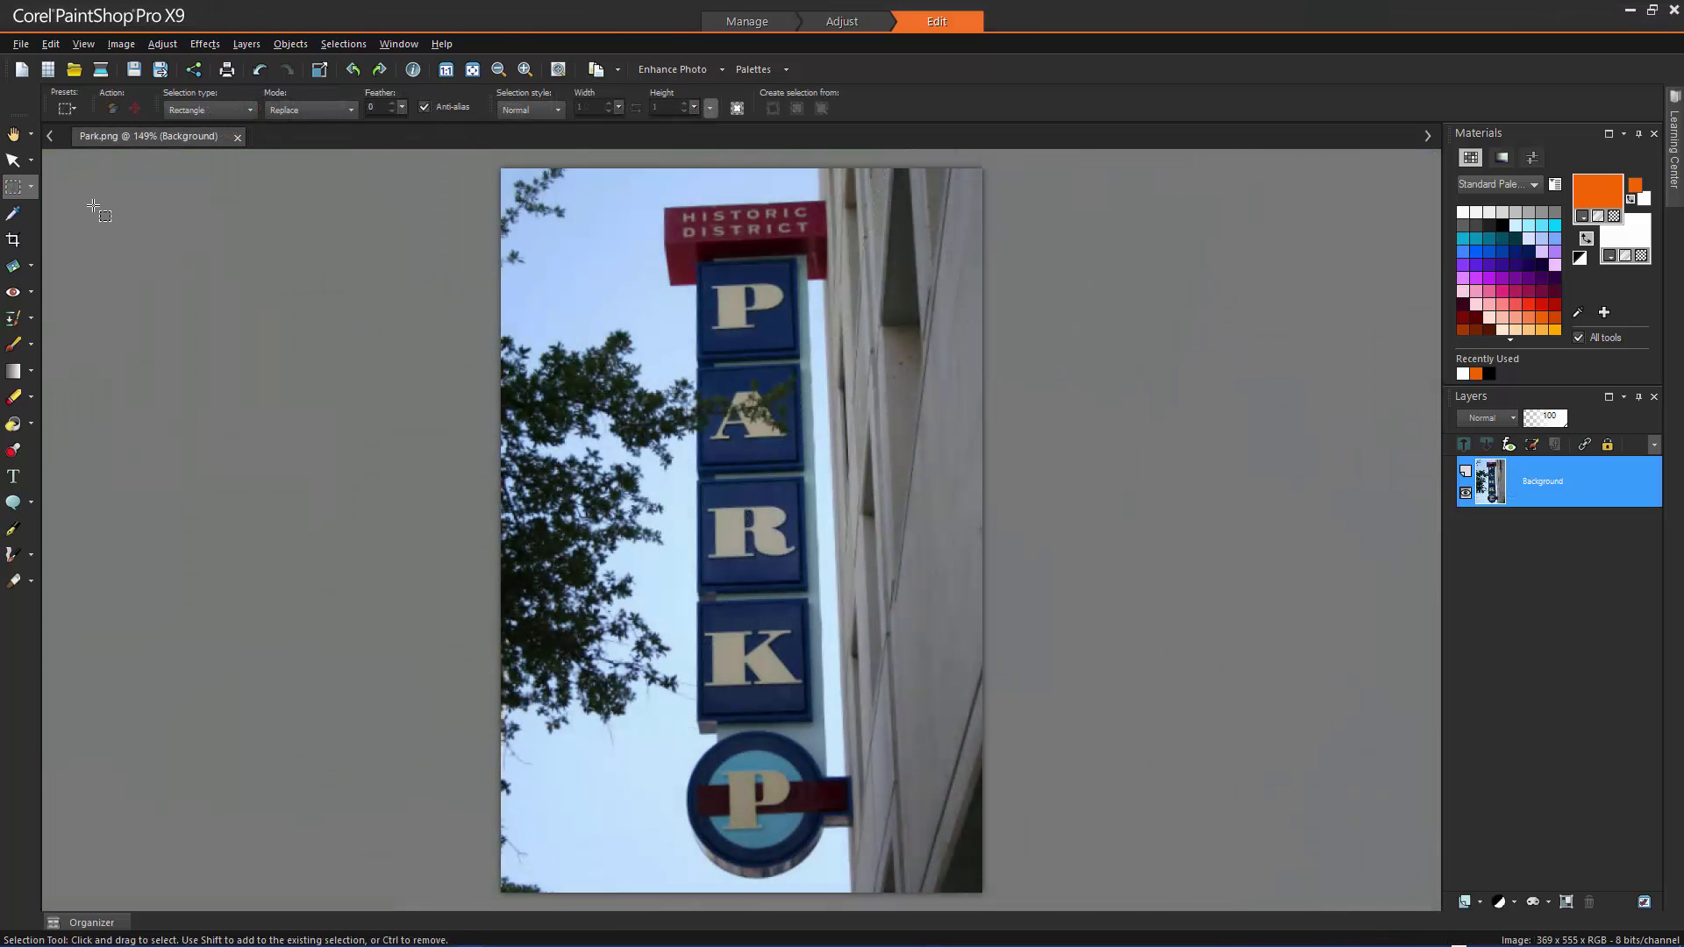
Step: Draw a circular selection over the round P sign with the Selection tool
click(32, 185)
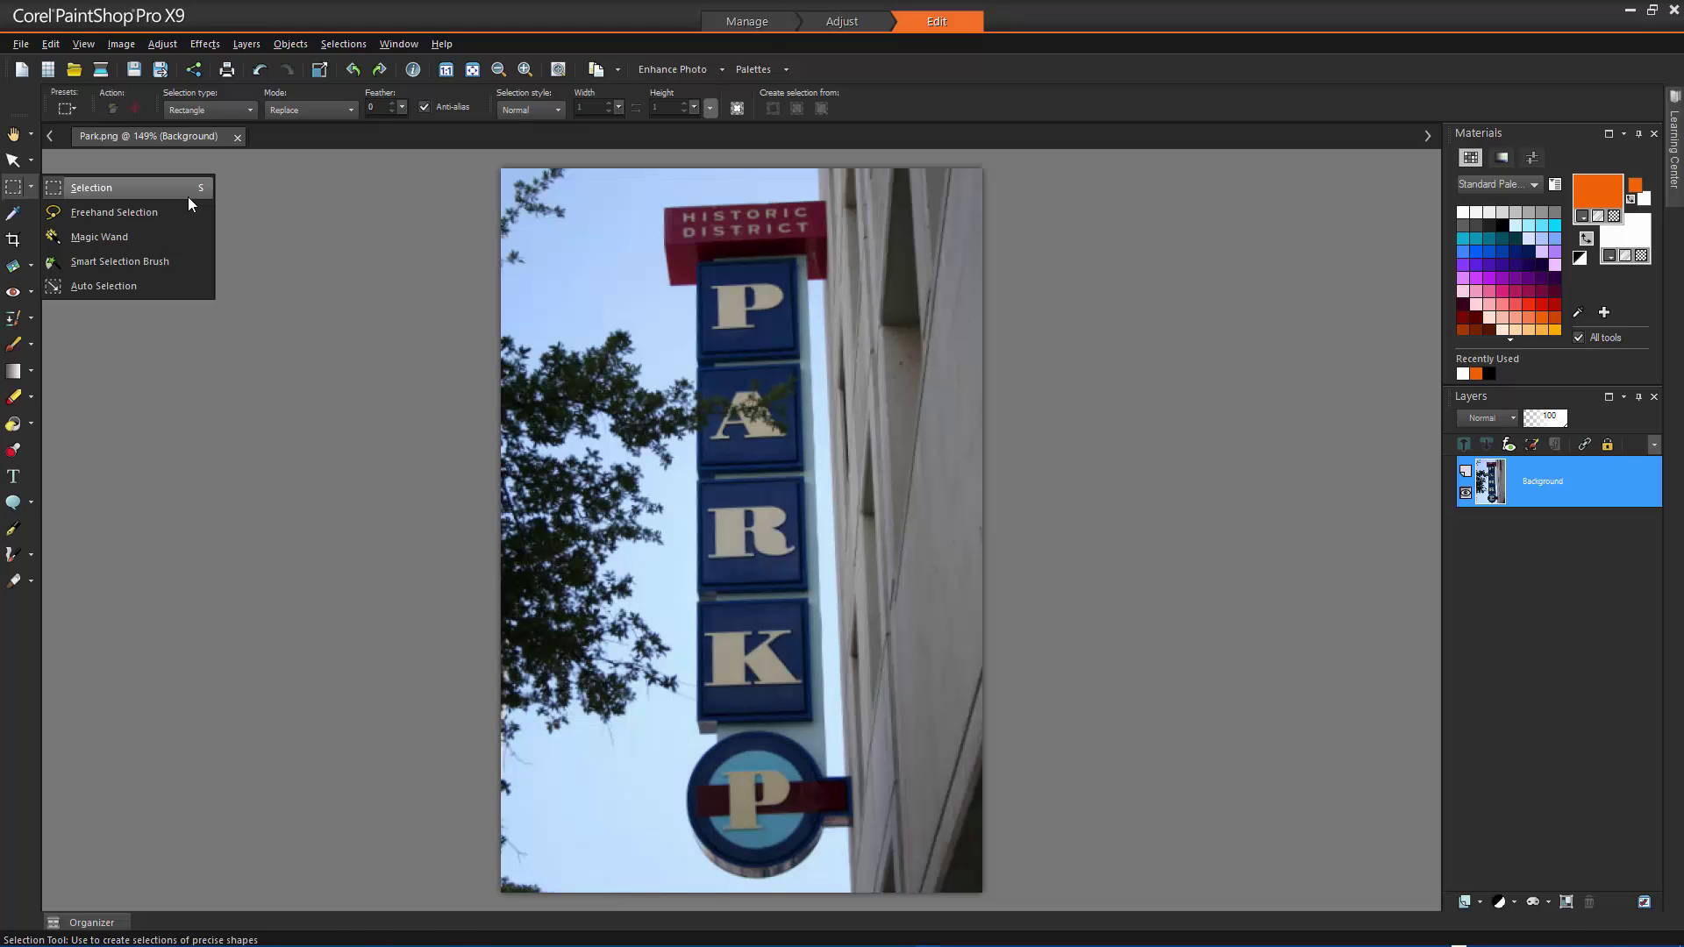
click(188, 197)
click(251, 111)
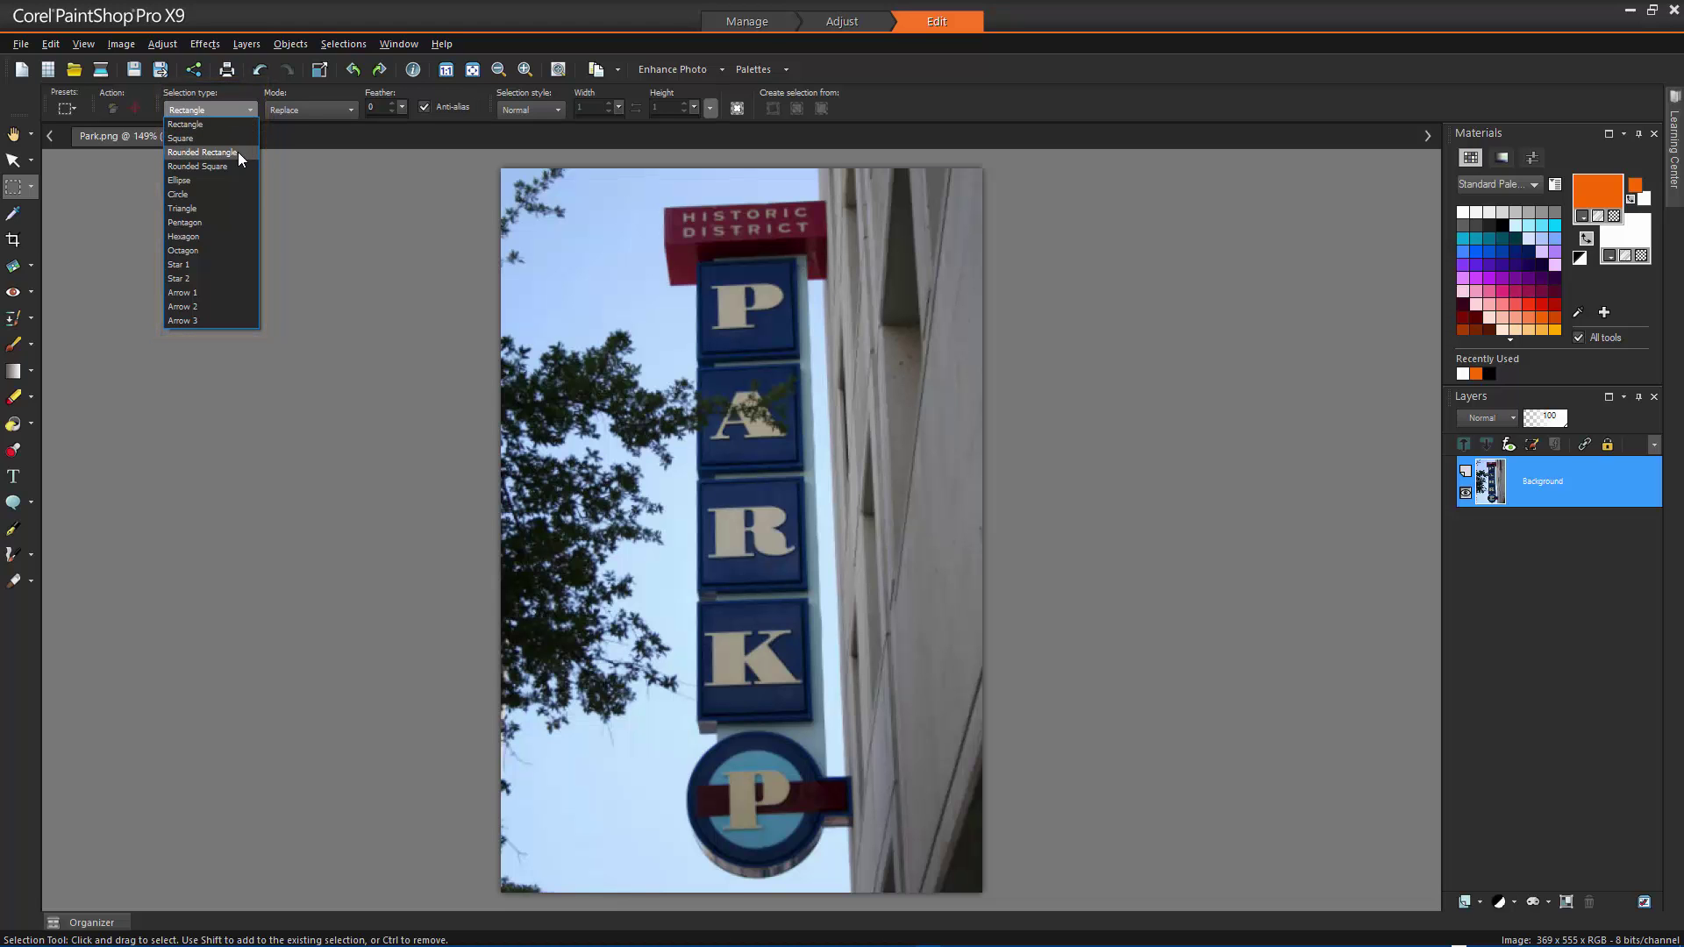
click(221, 194)
drag(757, 806, 817, 878)
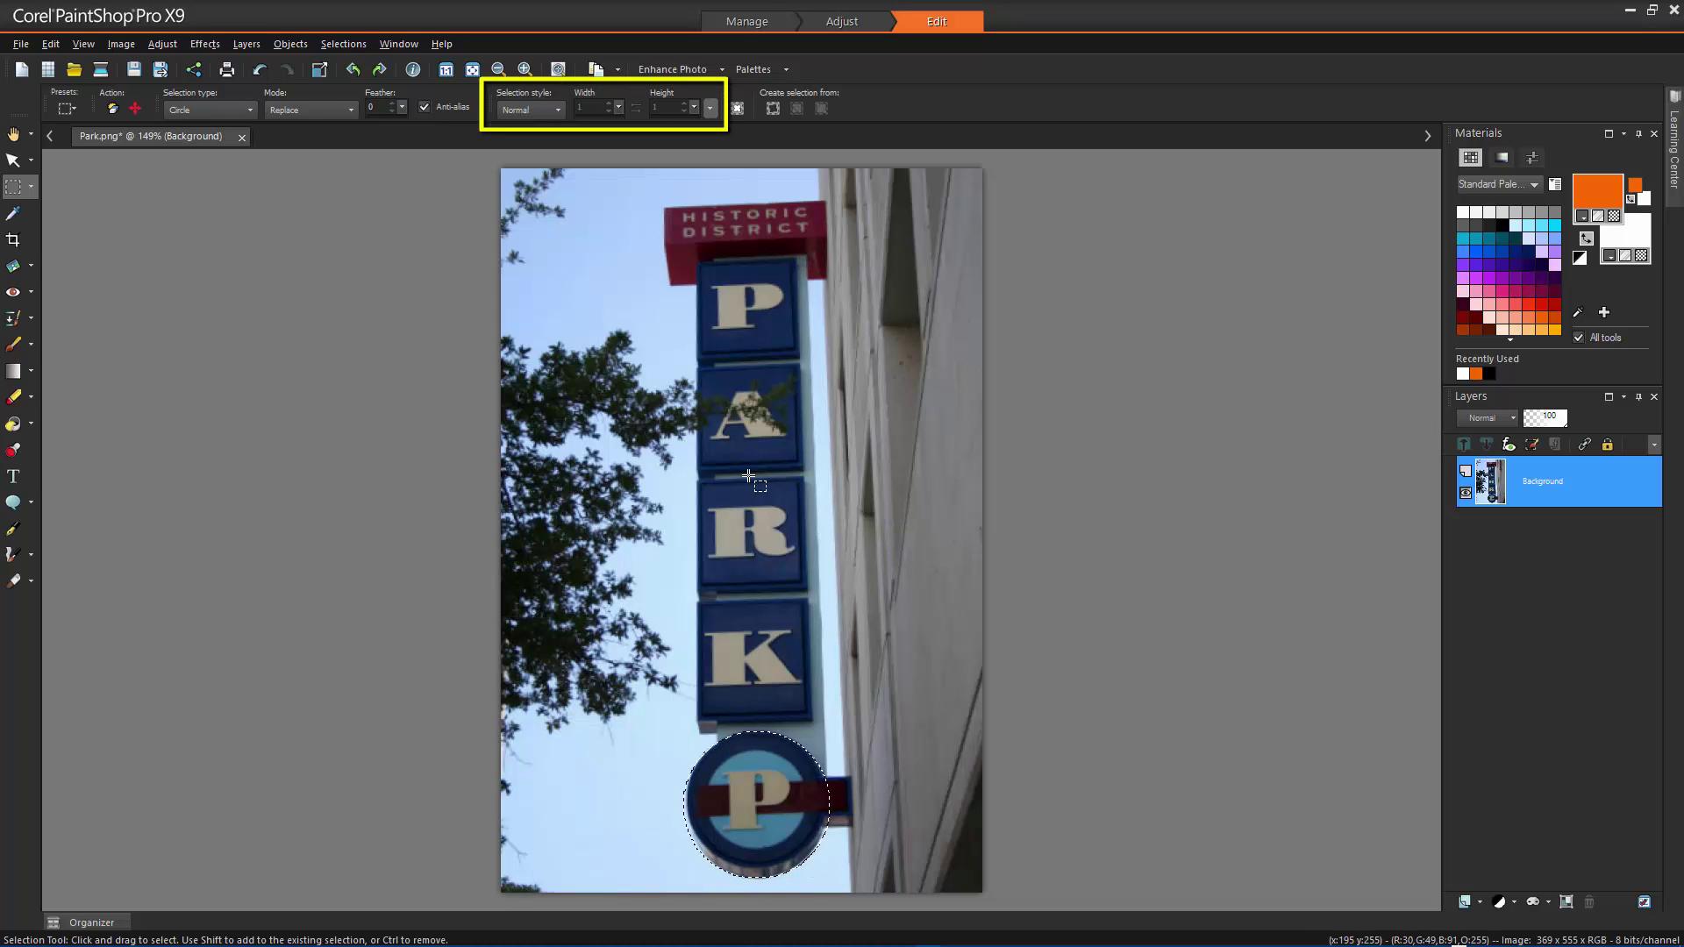
Step: Set the selection style to Fixed Size, then change it to Fixed Ratio
click(558, 110)
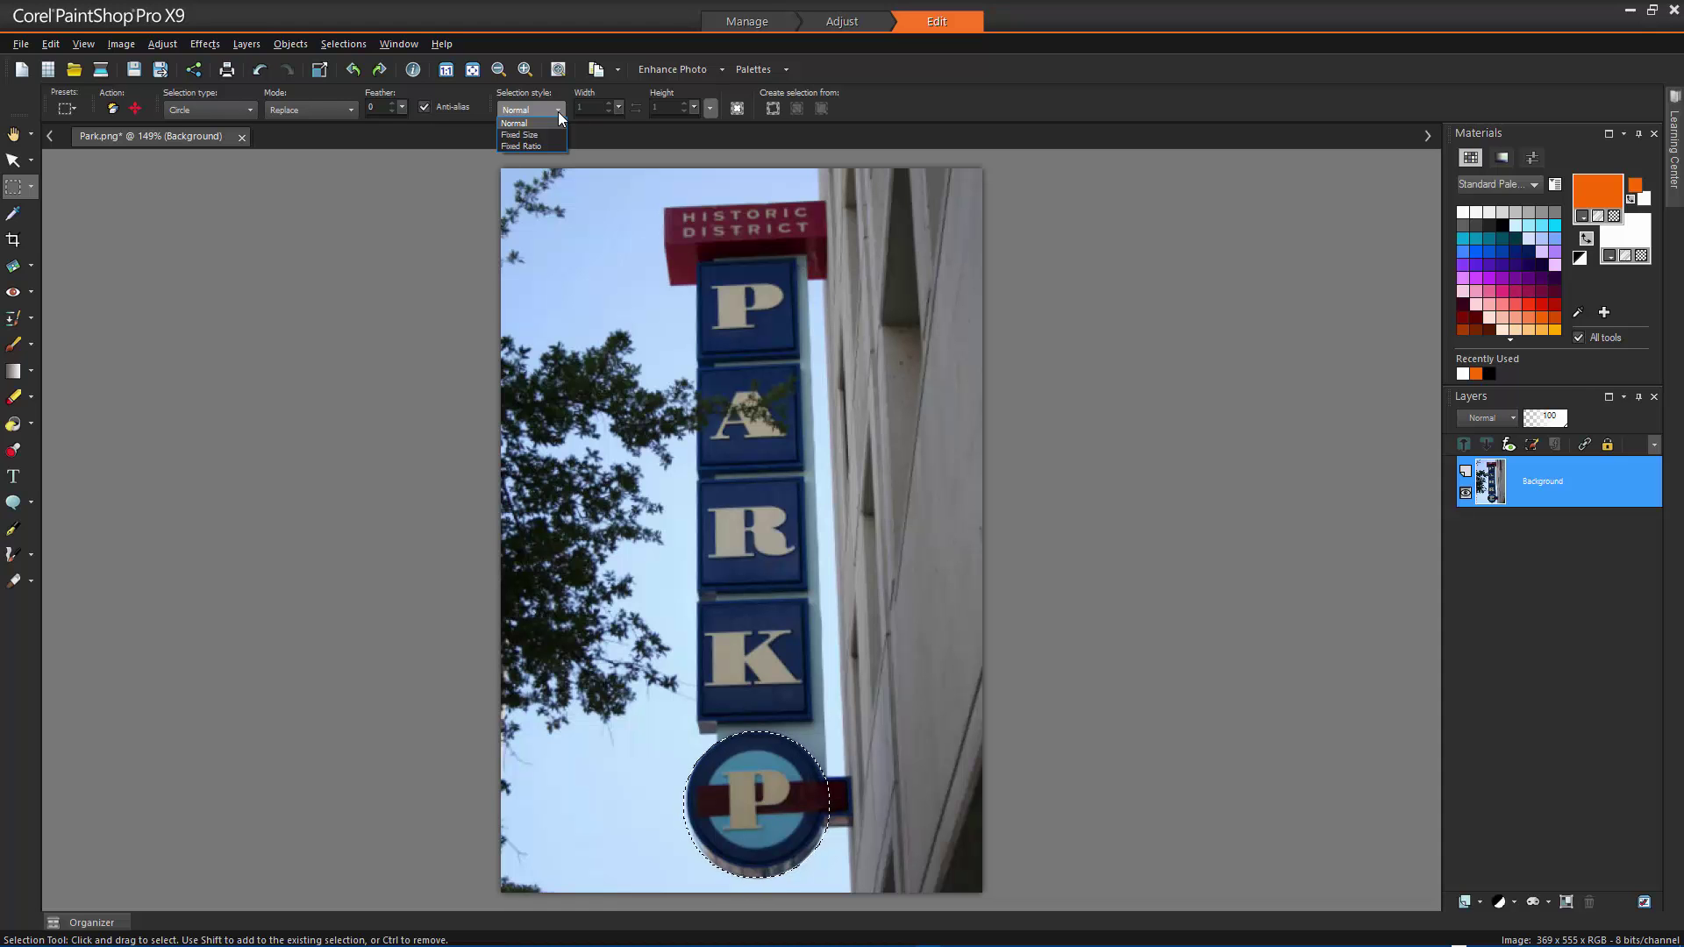
click(548, 135)
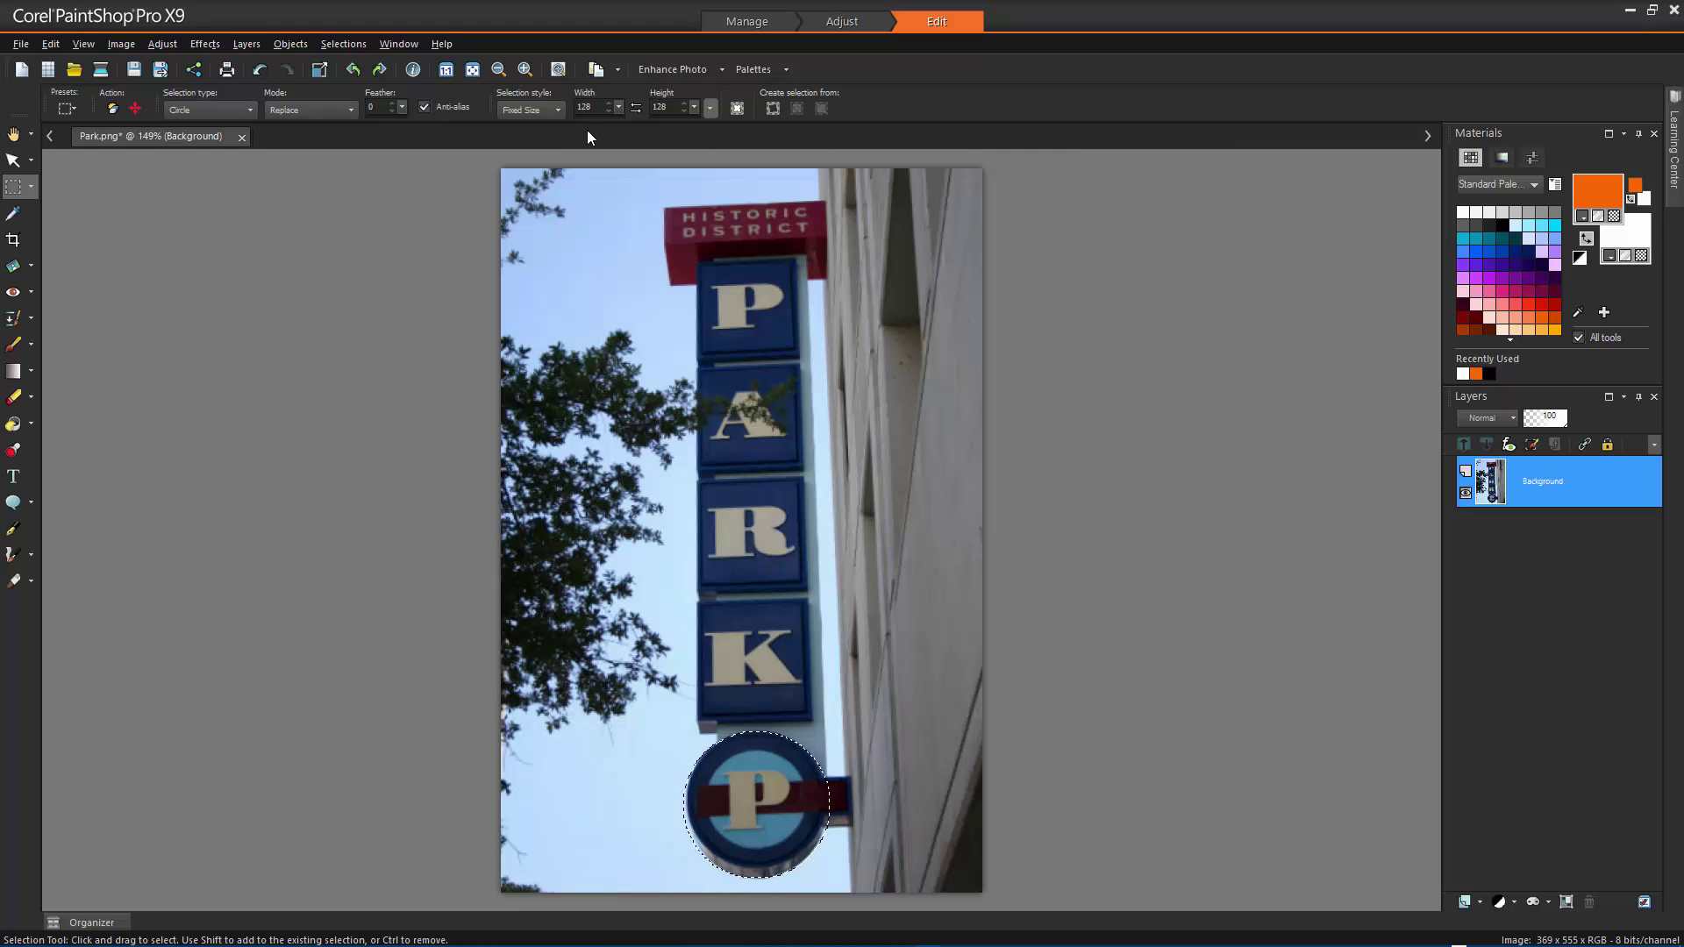
click(554, 113)
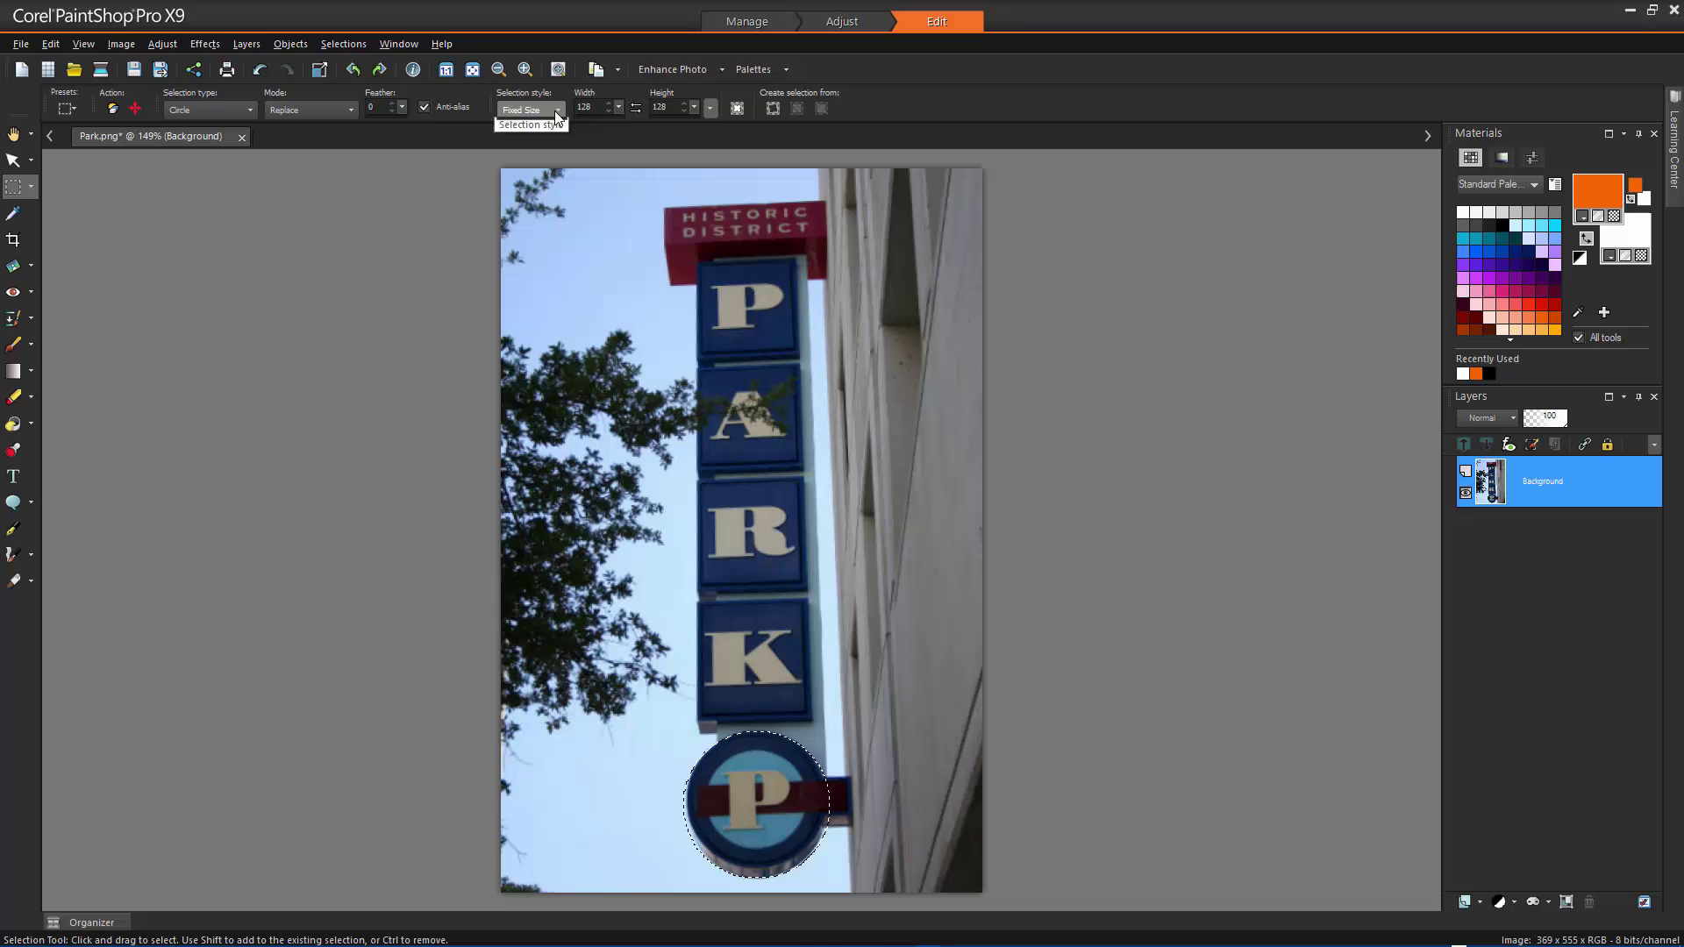
click(553, 146)
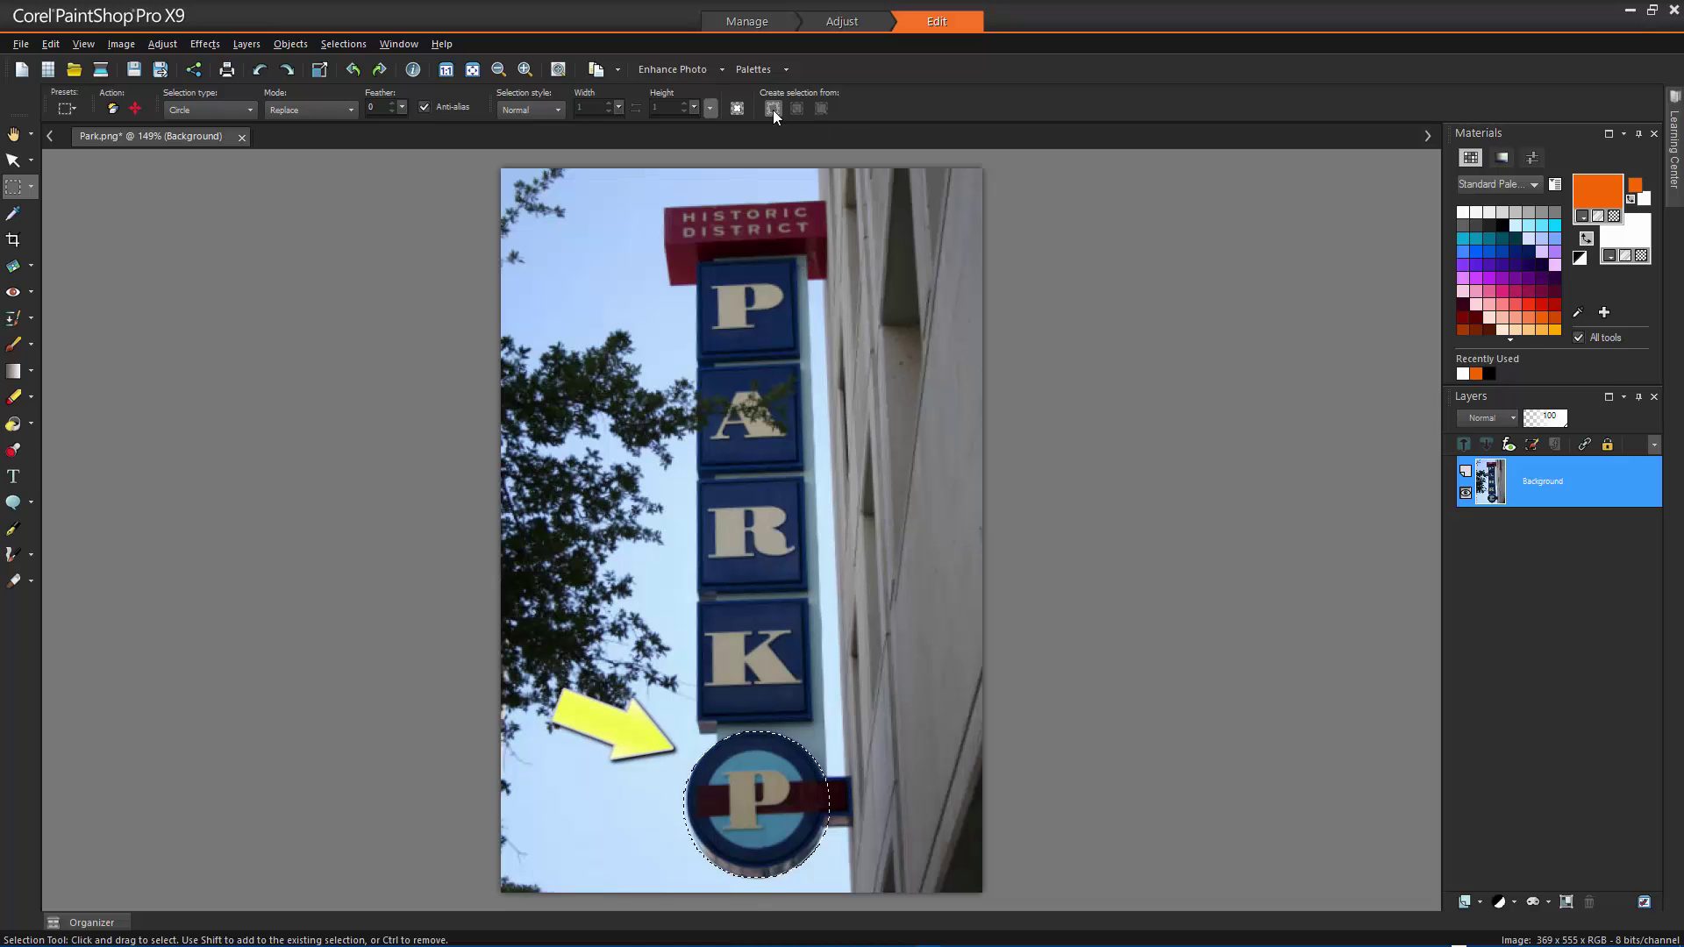
Step: Turn the circular selection into a bounding rectangle around the round P sign
click(774, 108)
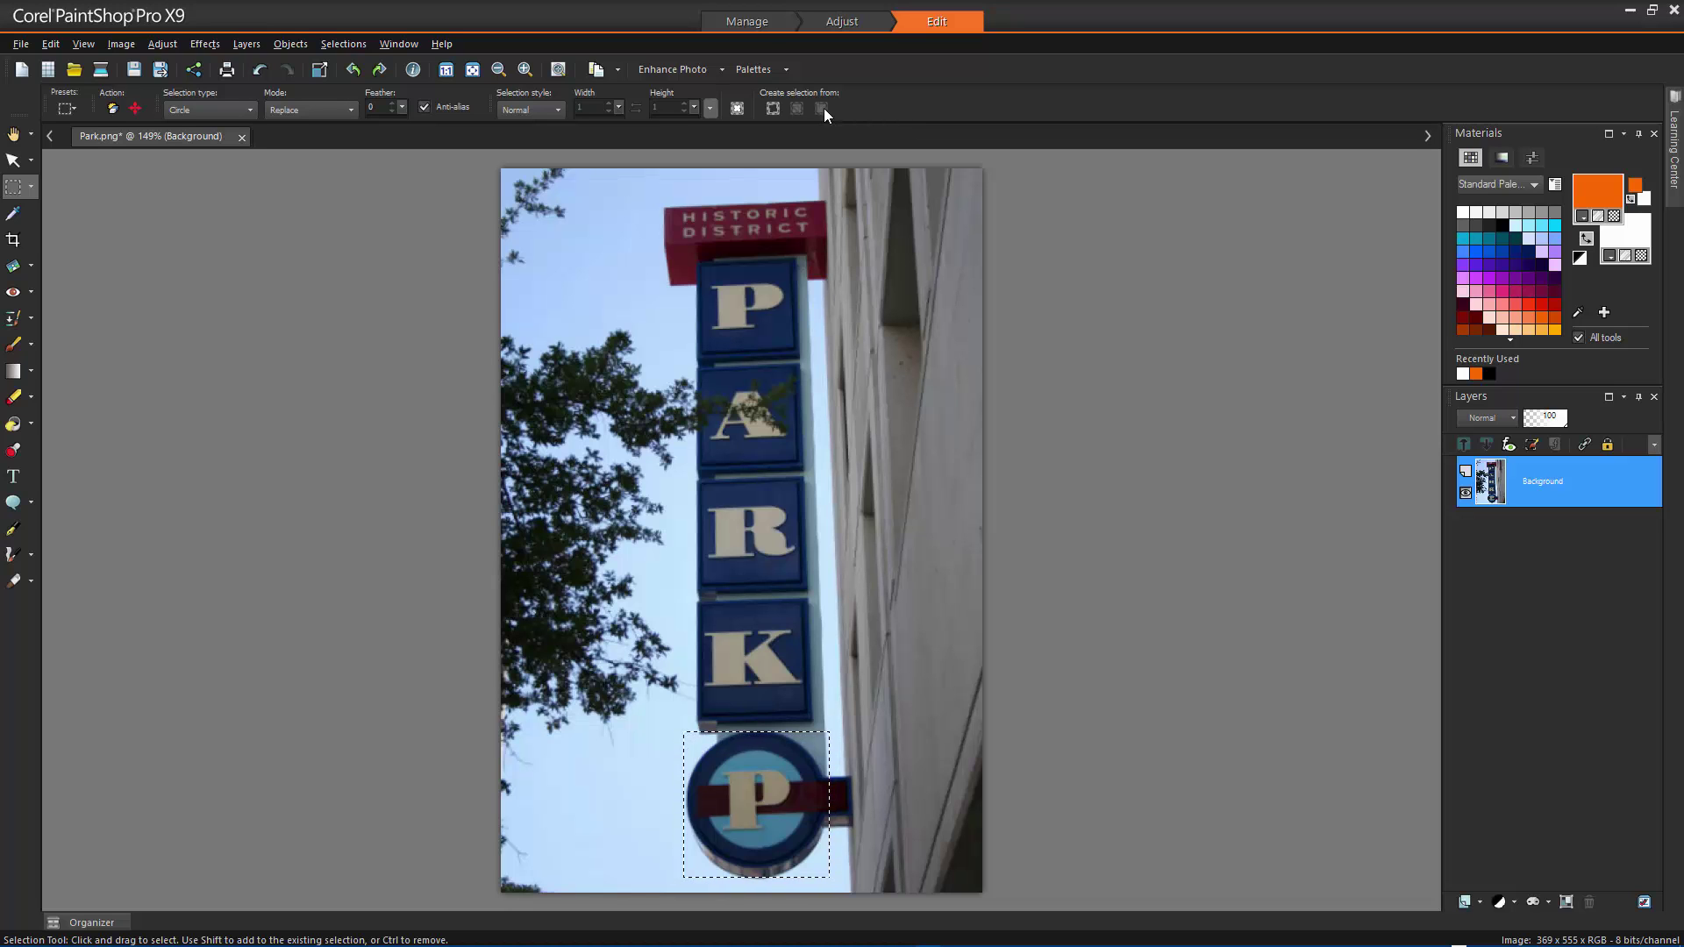
Step: Make a custom rectangular selection on Park.png with Top 50, Right 200 and Bottom 400
click(737, 109)
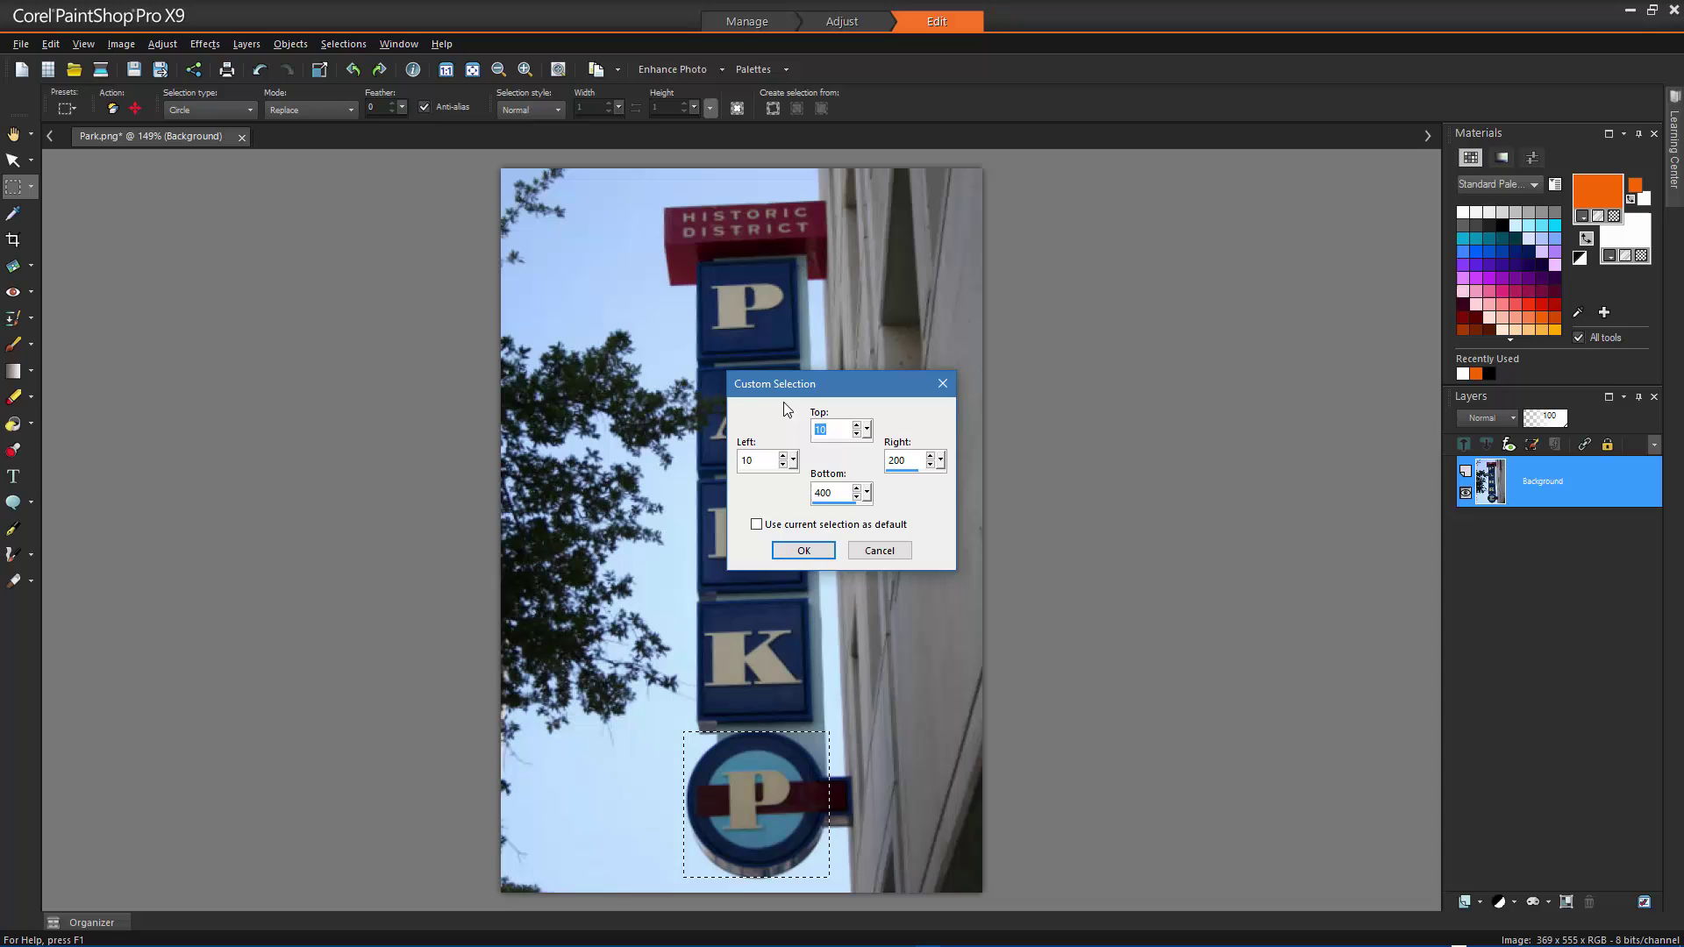
drag(806, 387, 1125, 259)
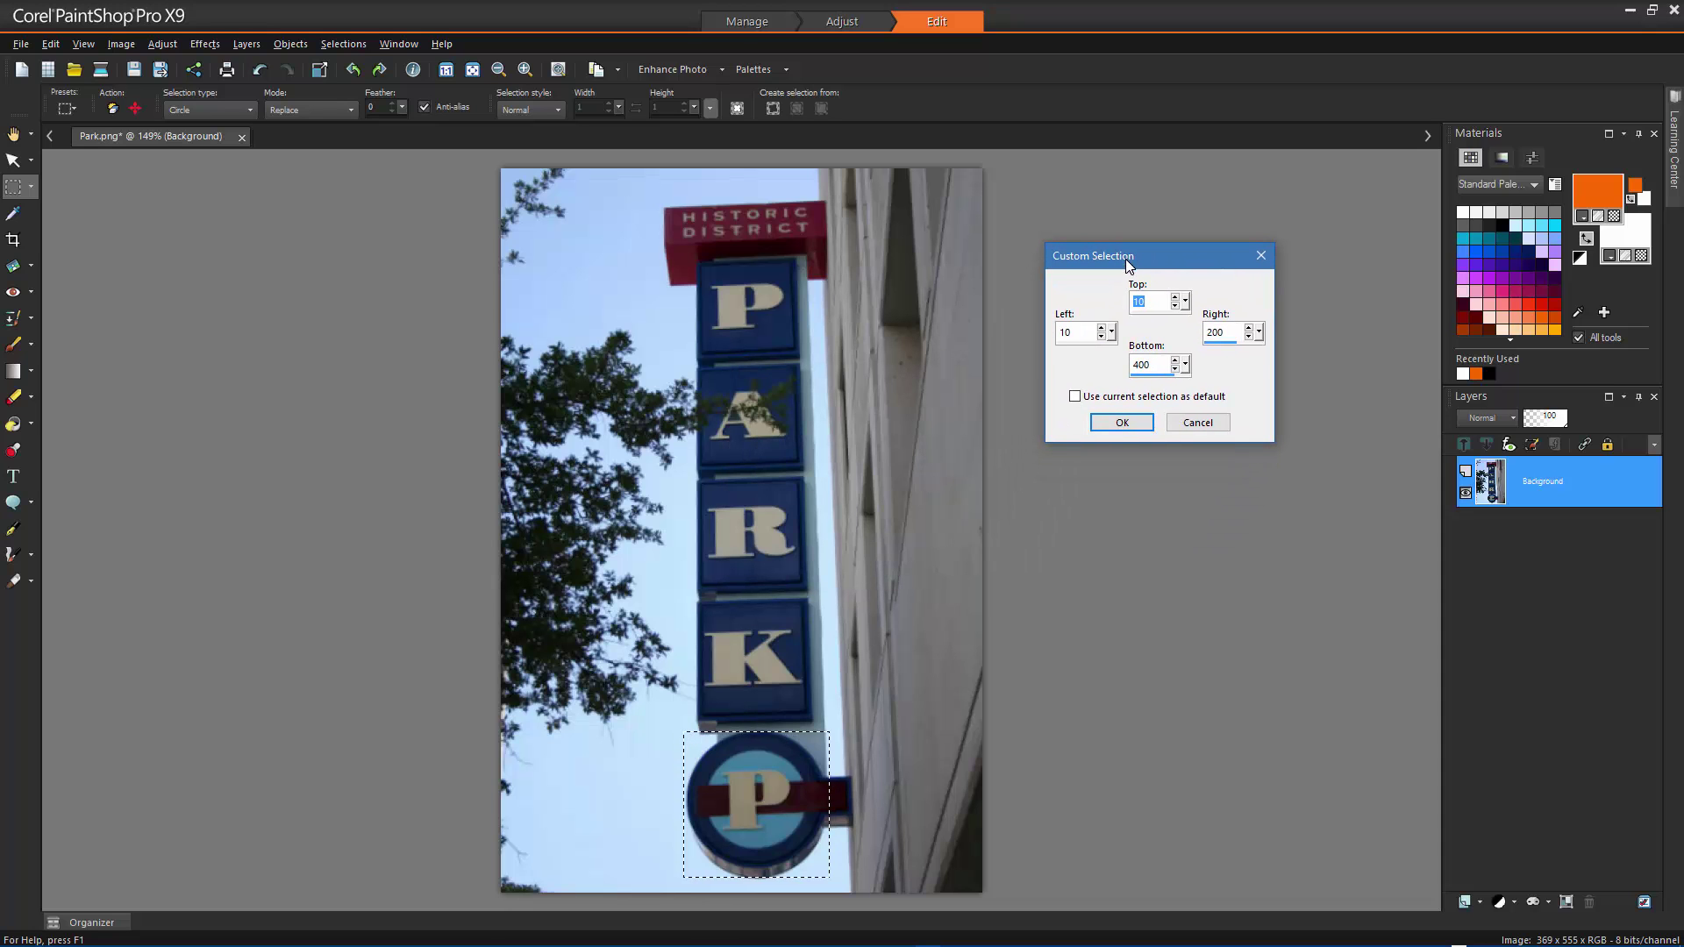
click(1060, 332)
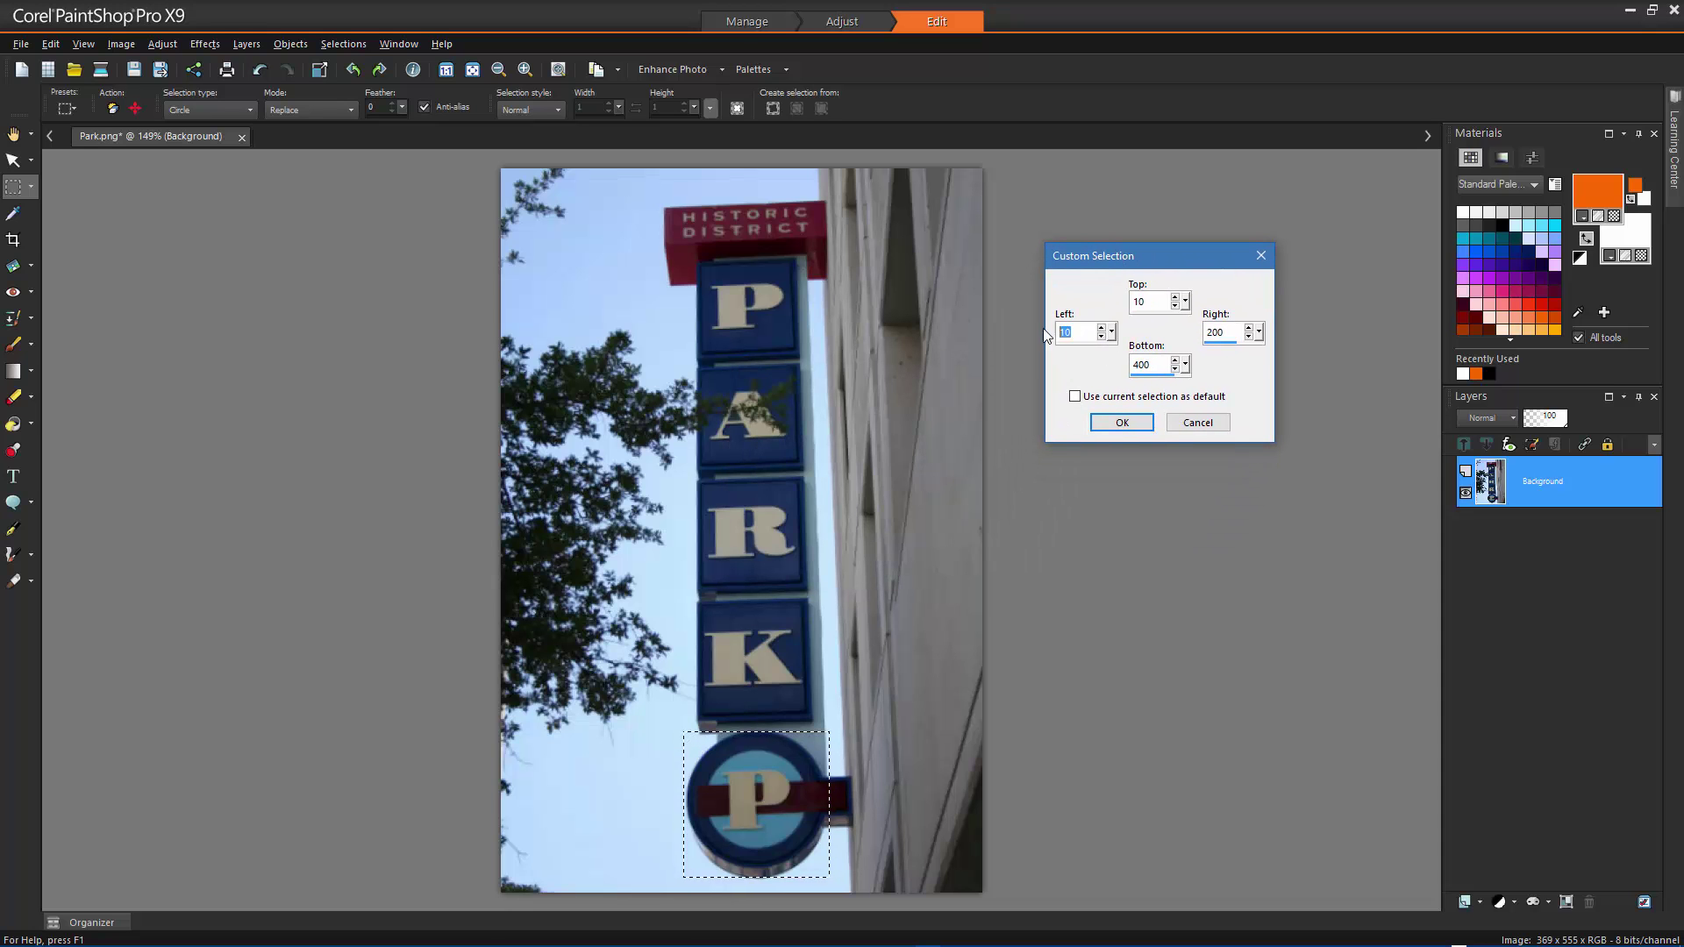
double_click(1137, 300)
key(BackSpace)
text(50)
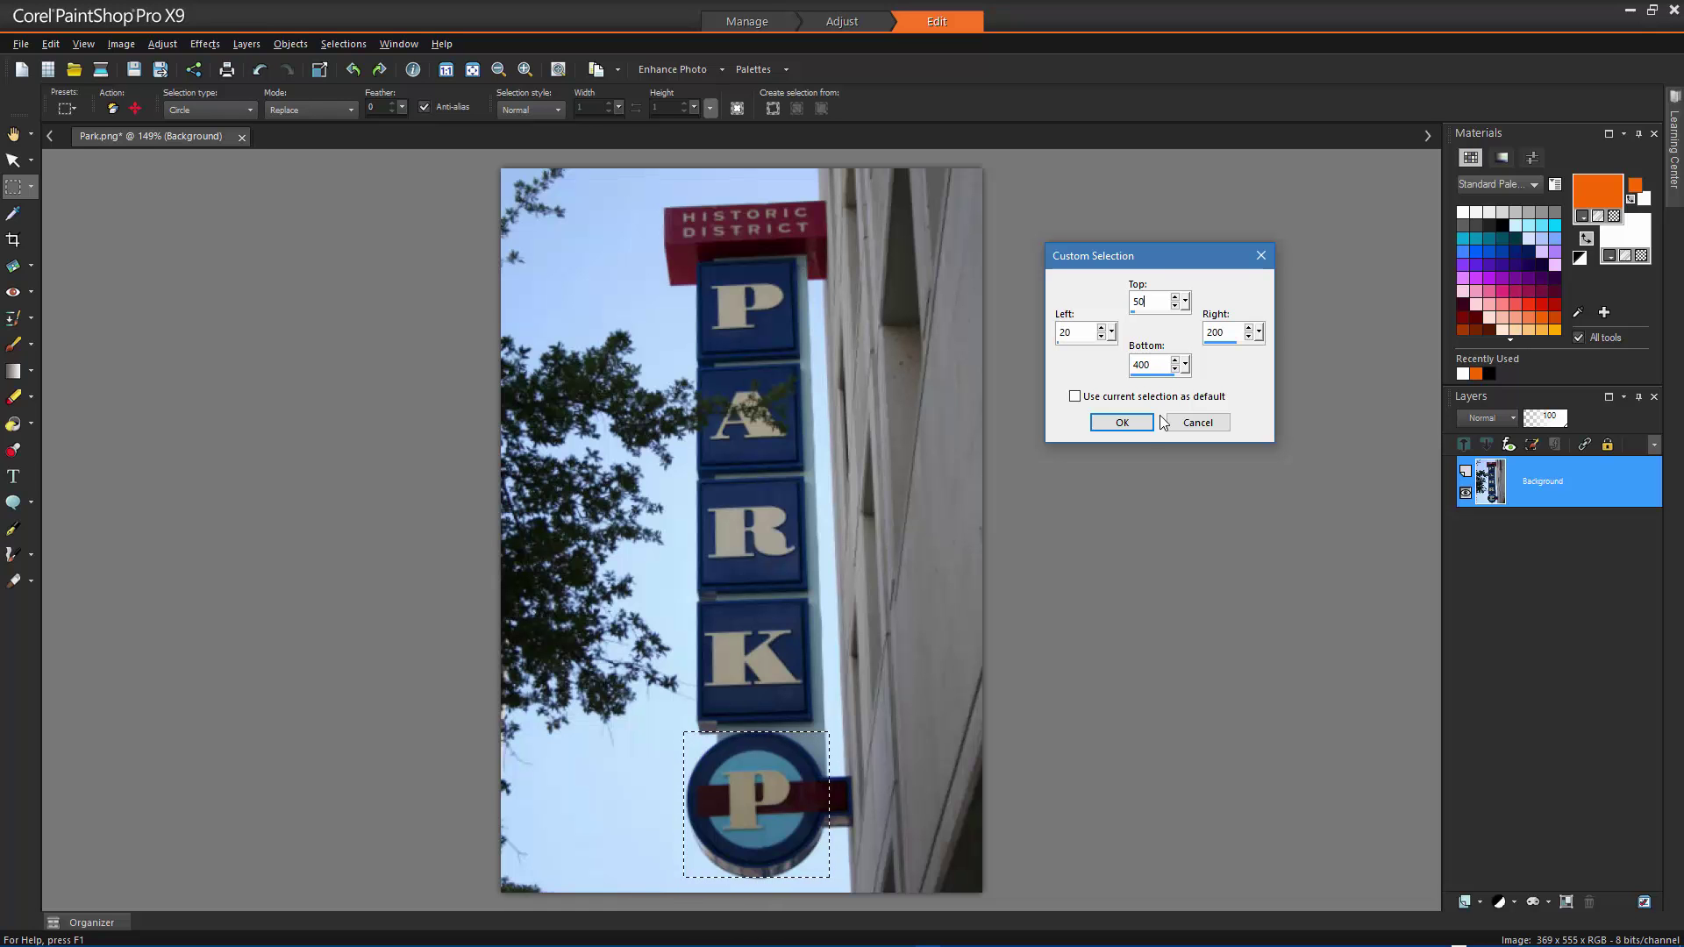
click(1121, 422)
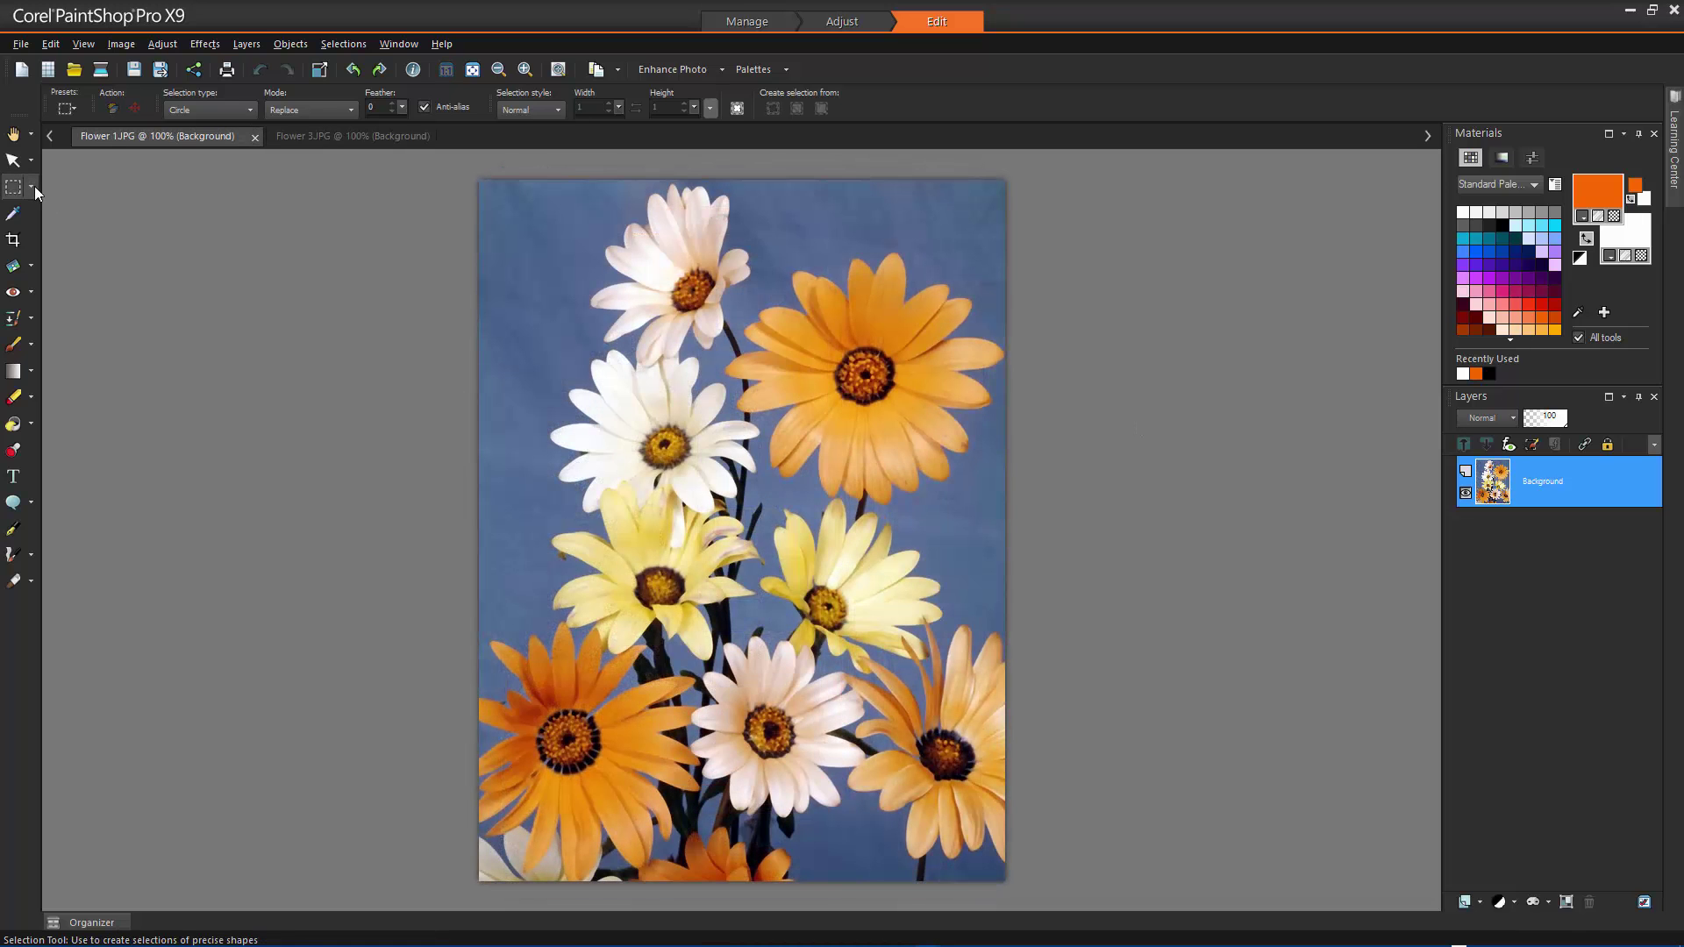
Step: Choose the Freehand Selection tool with its Selection type kept at Freehand
click(31, 187)
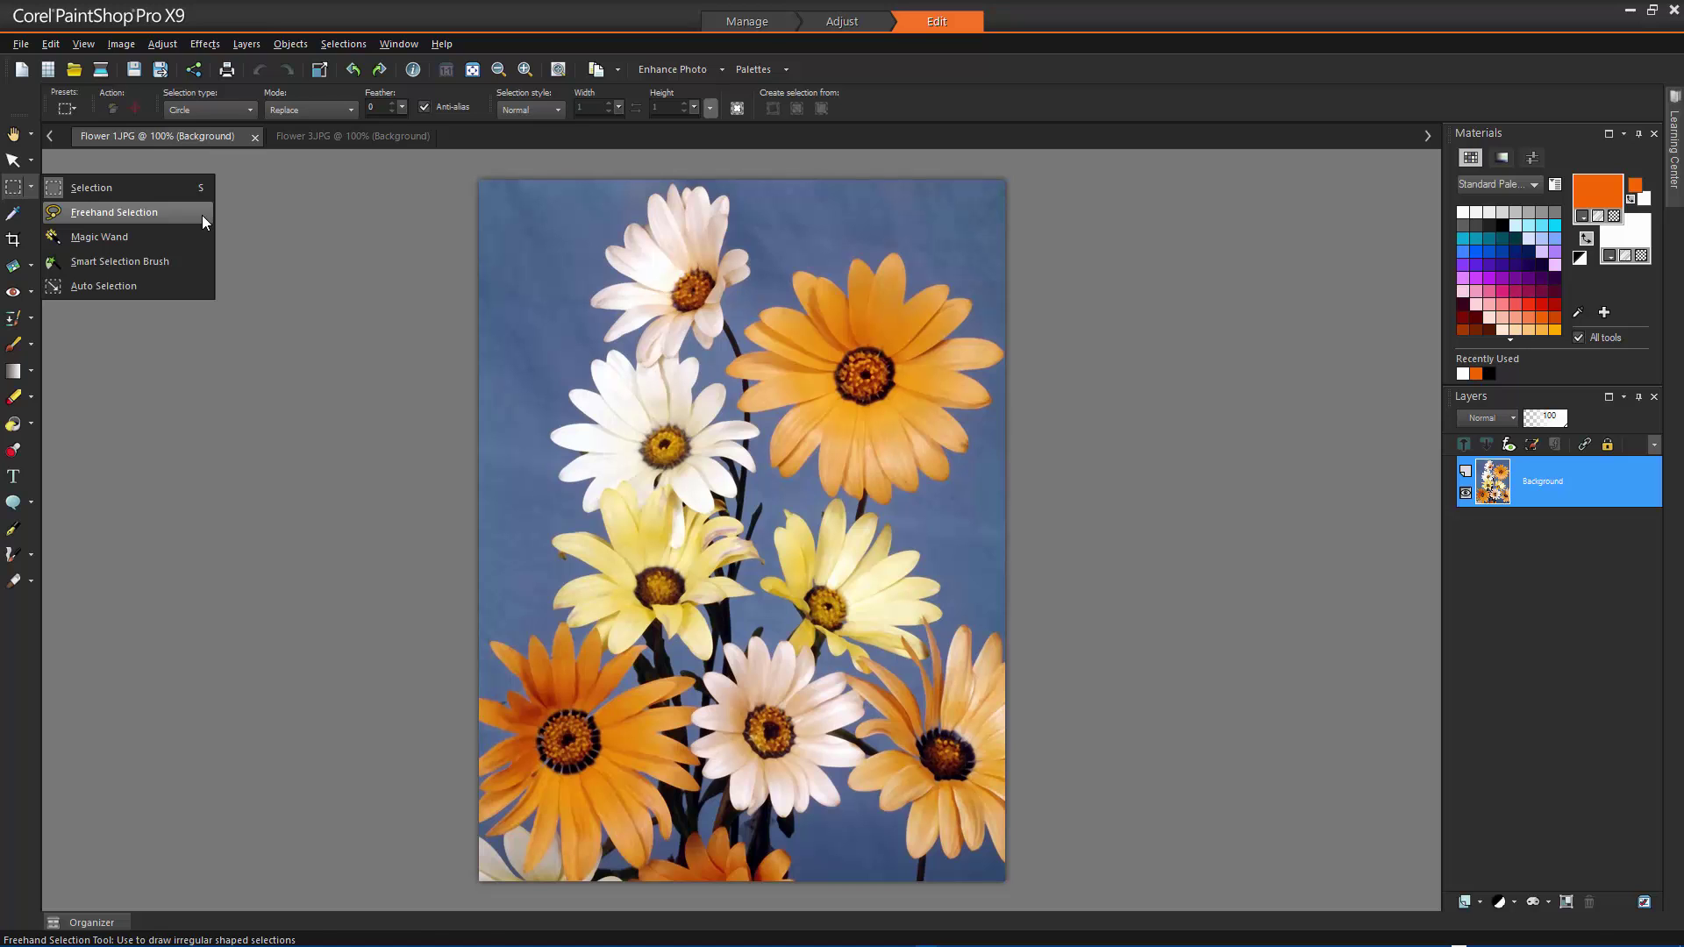
click(202, 214)
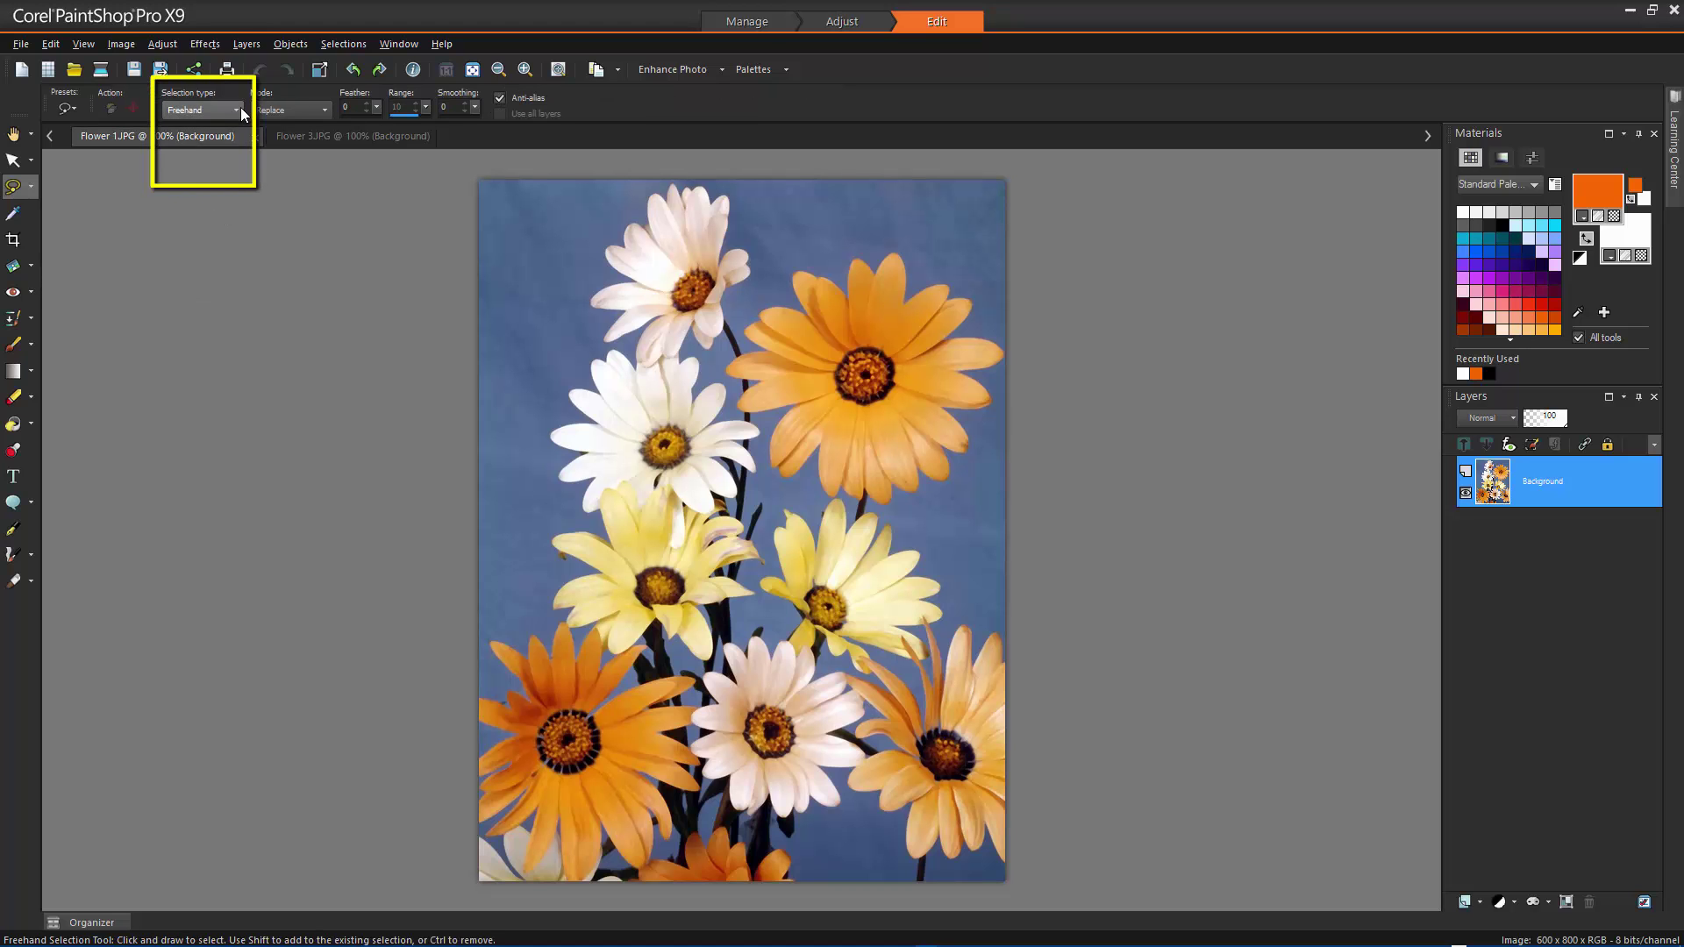
click(239, 108)
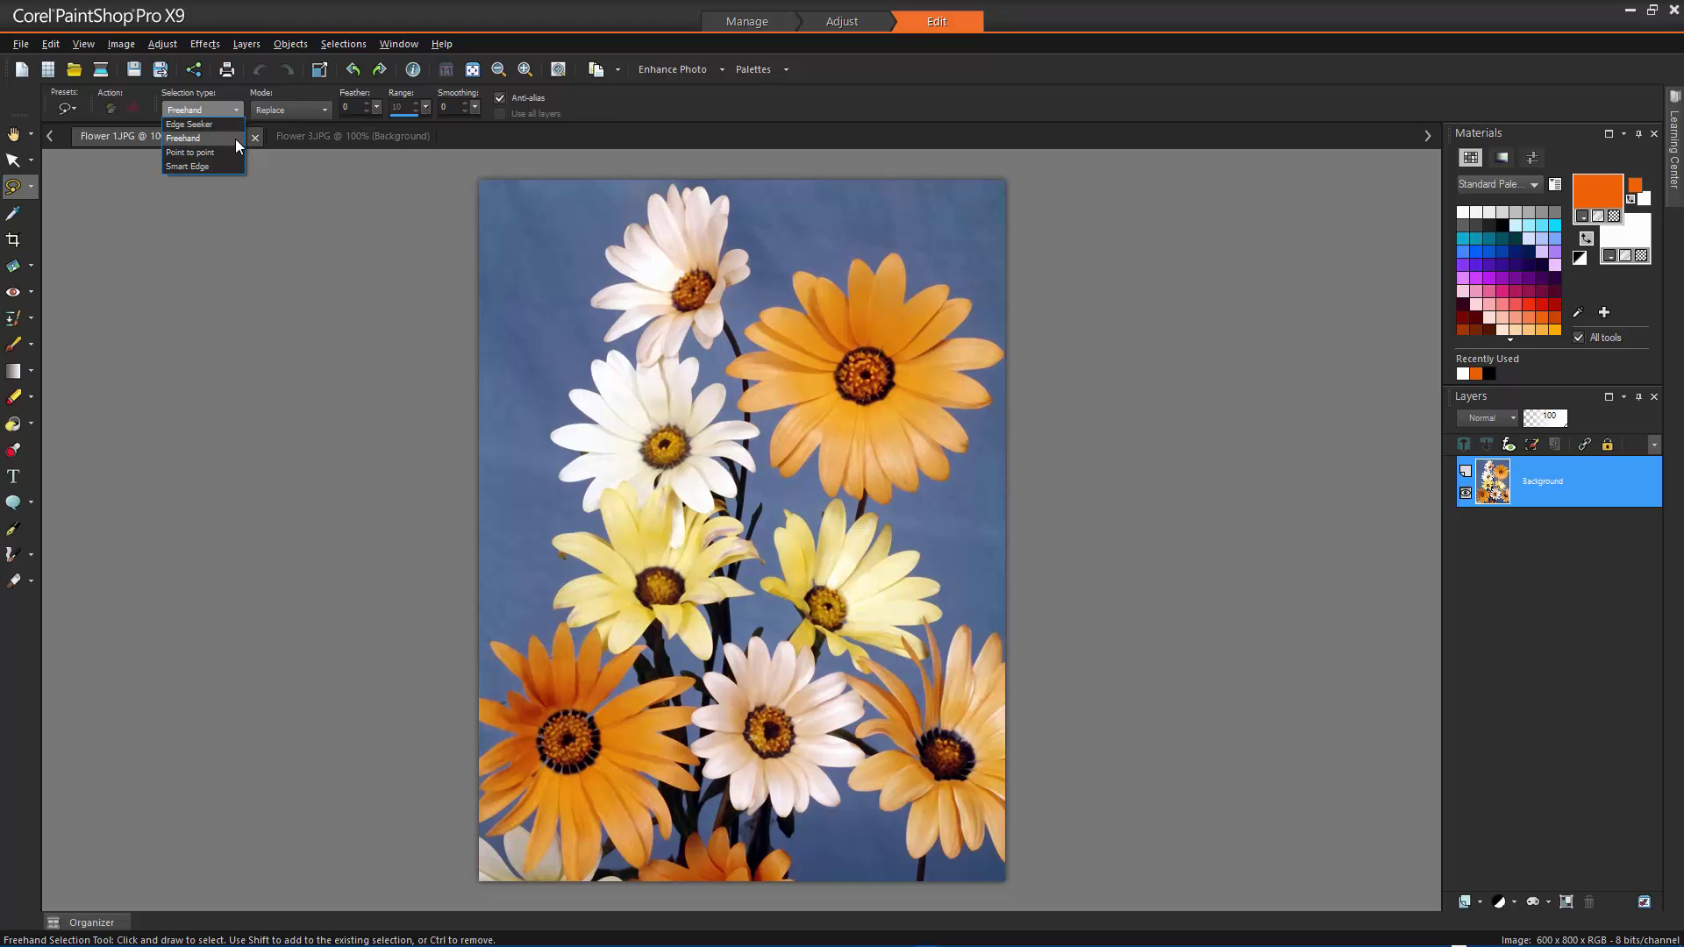
click(235, 139)
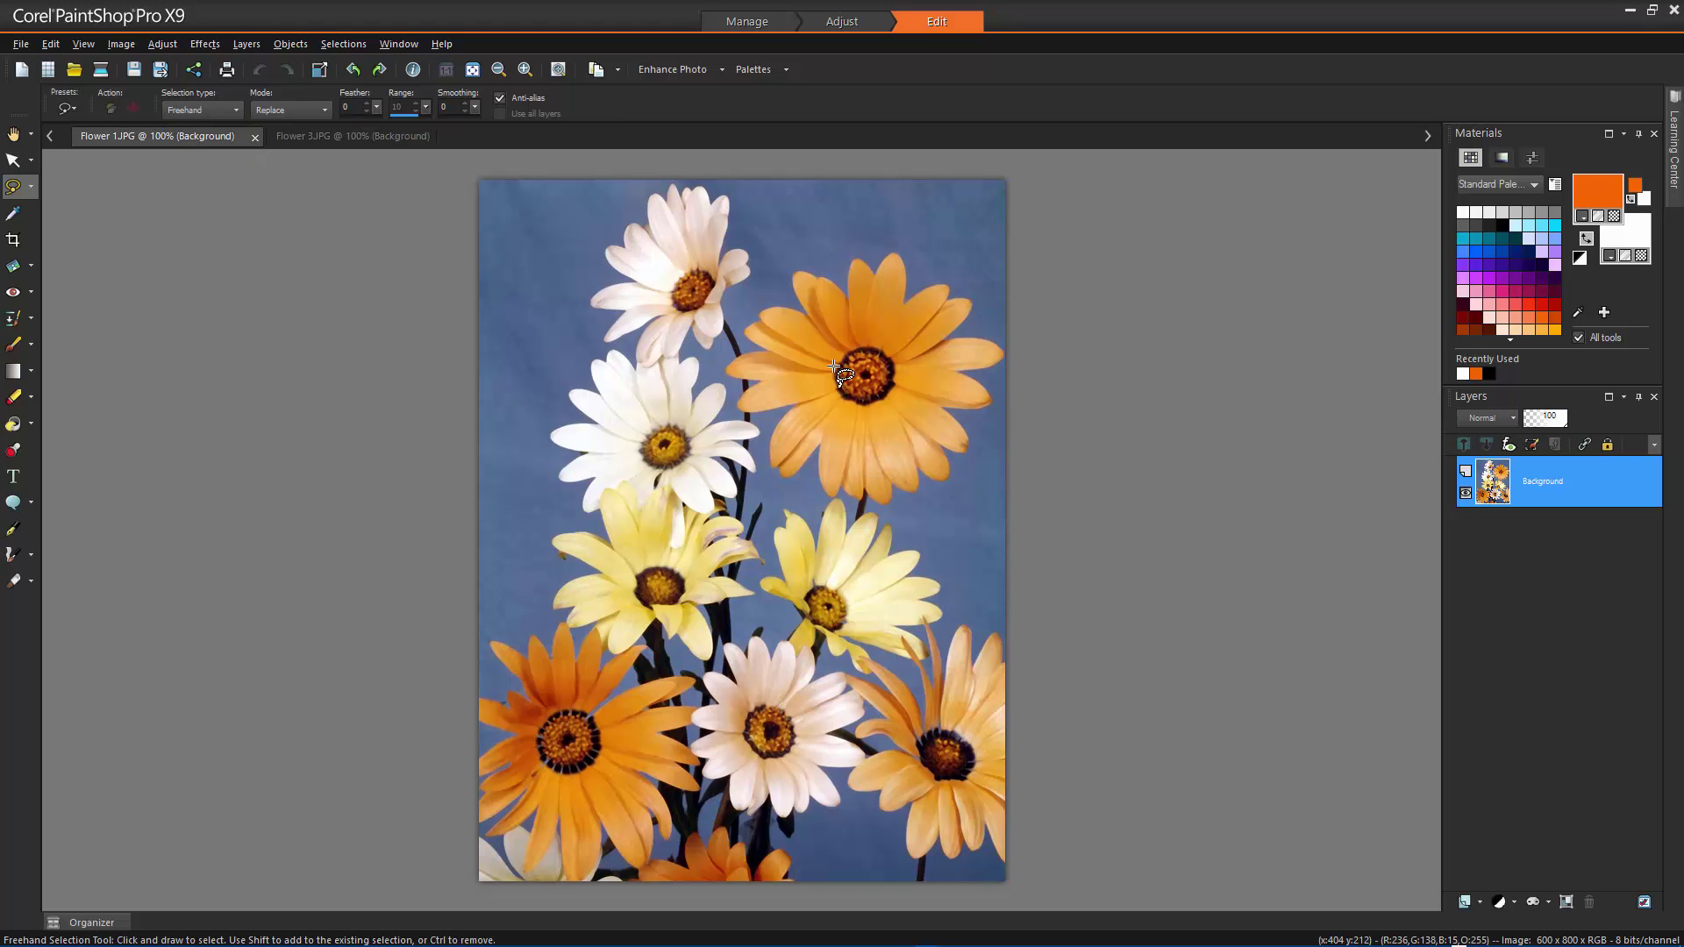
Step: Lasso the orange daisy's right petals freehand at 200% zoom, then select none
scroll(837, 373, up, 4)
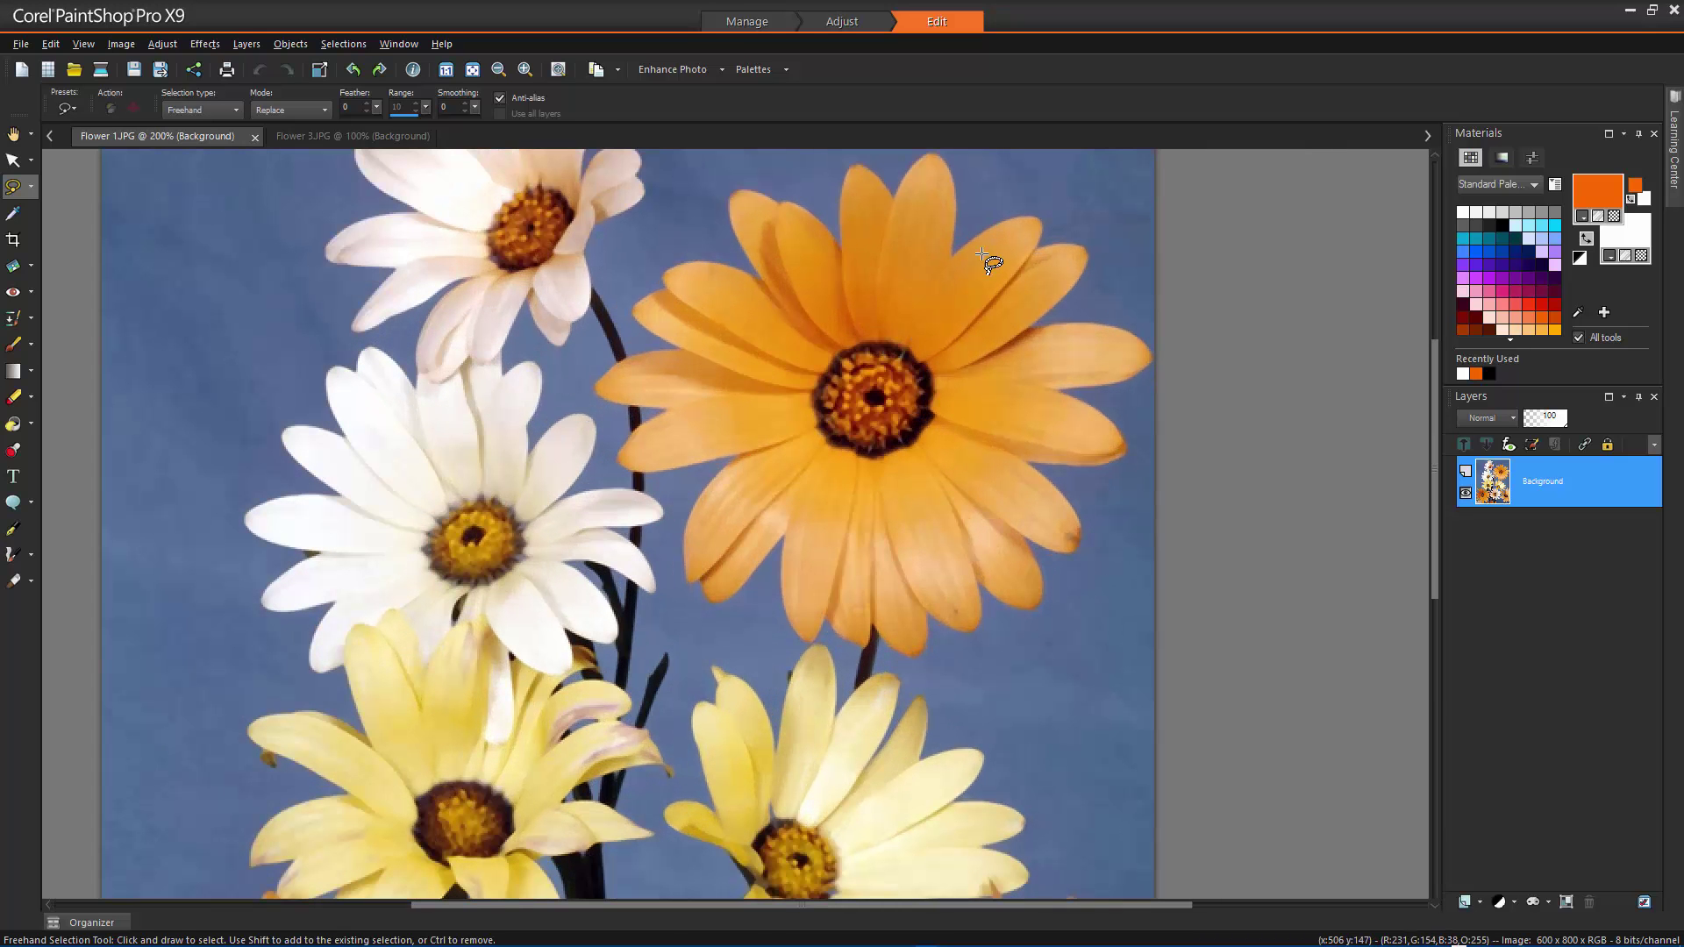
mouse_move(952, 260)
mouse_down()
mouse_move(1033, 209)
mouse_move(1088, 274)
mouse_move(1041, 319)
mouse_move(1147, 346)
mouse_up()
mouse_move(1061, 386)
mouse_down()
mouse_move(1112, 445)
mouse_move(1038, 456)
mouse_move(962, 353)
mouse_up()
drag(972, 263, 969, 263)
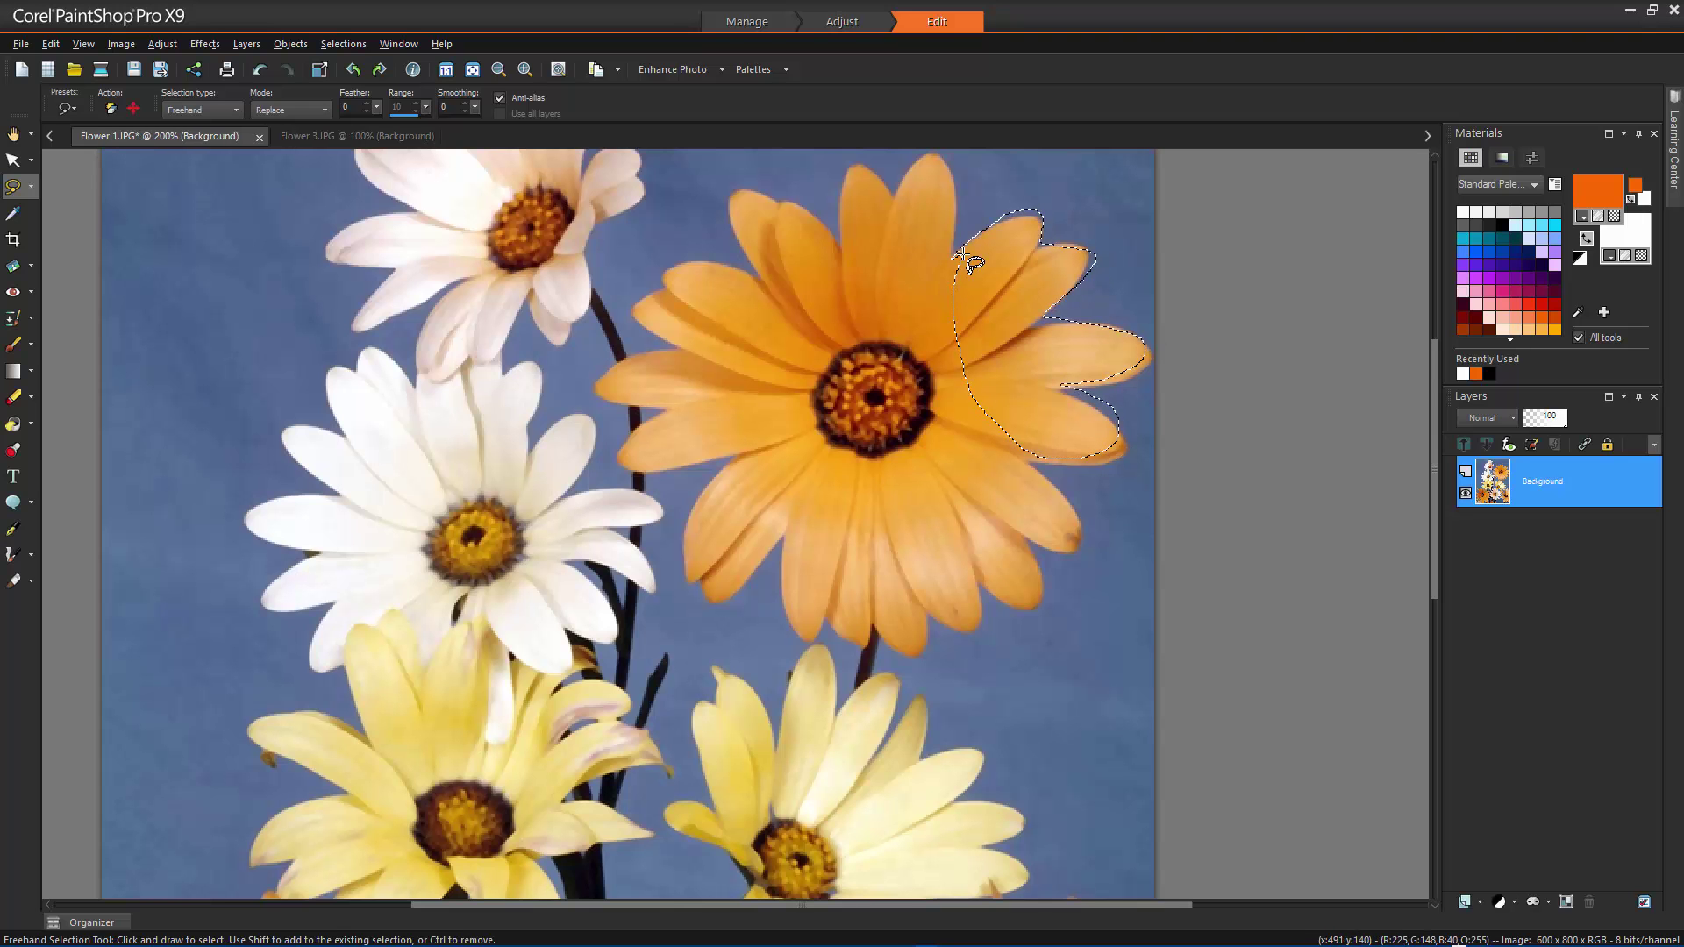
click(355, 45)
click(366, 92)
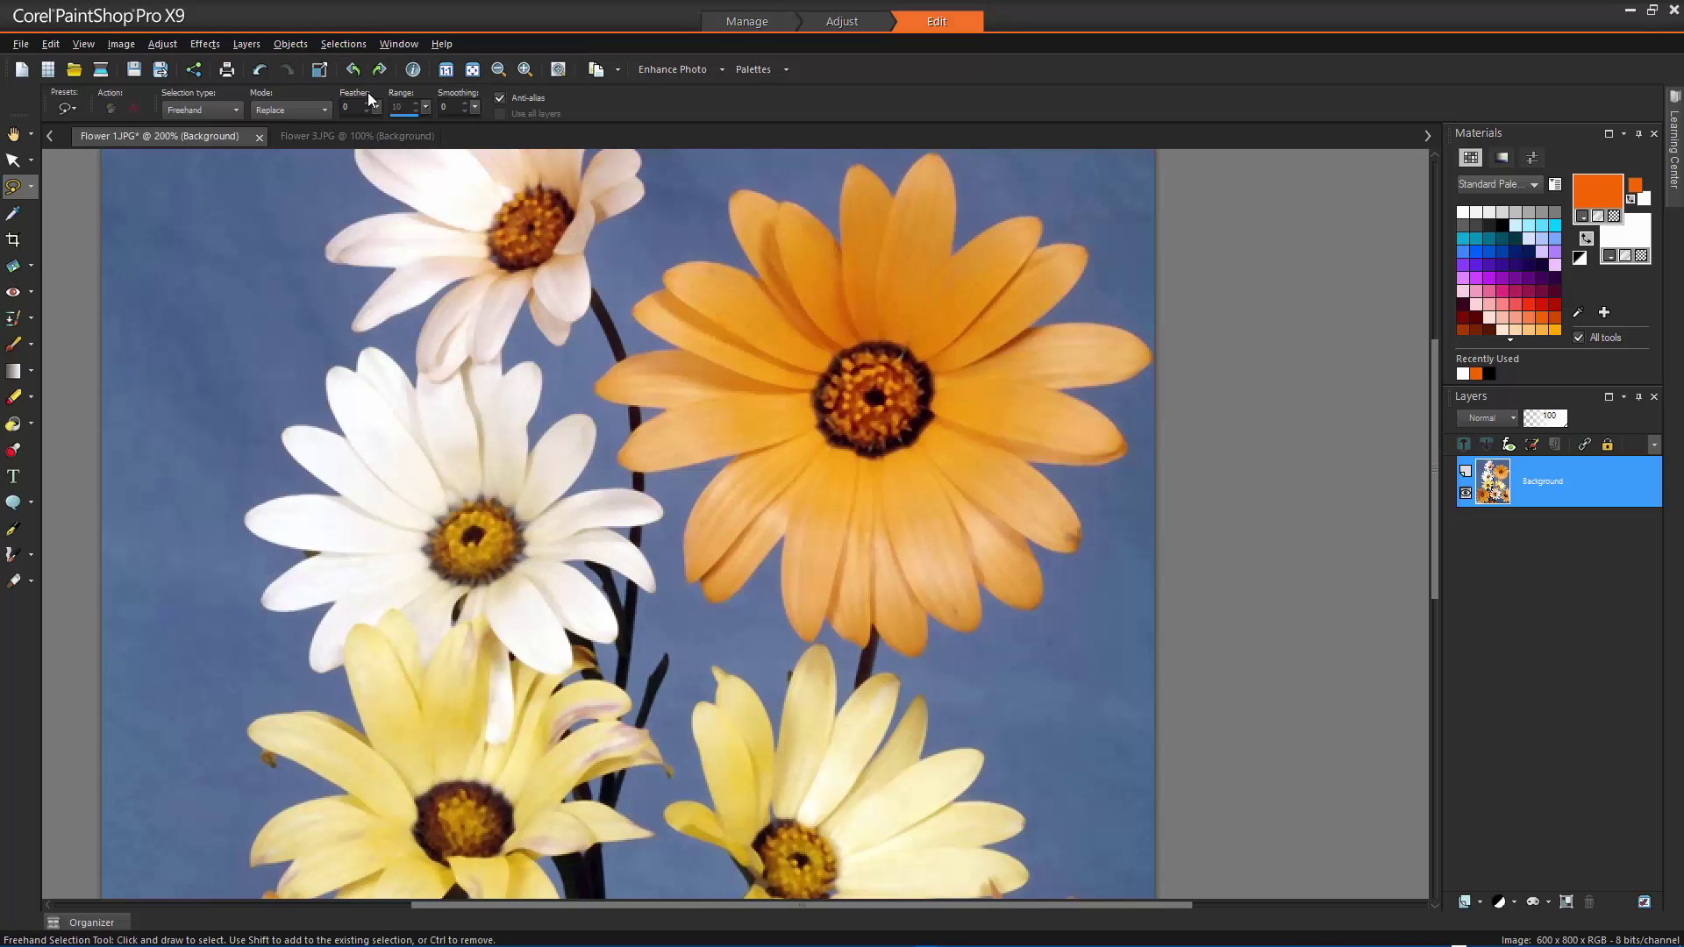
Step: Switch to Edge Seeker and begin outlining the top petals at 300% zoom
click(235, 113)
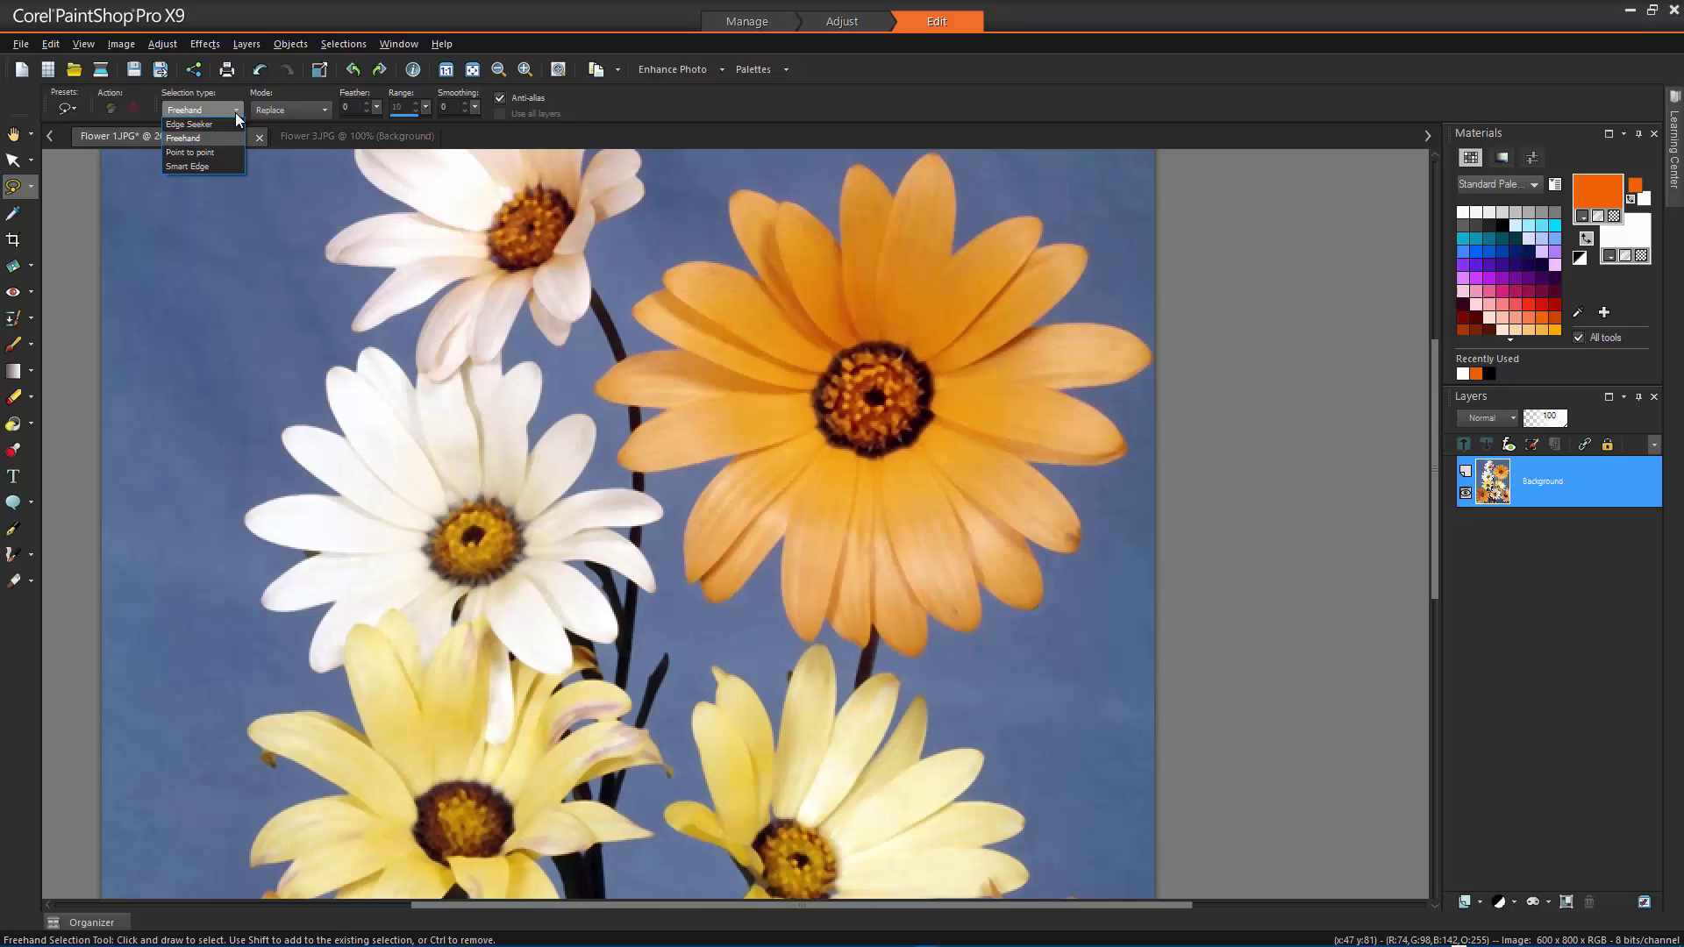
click(219, 125)
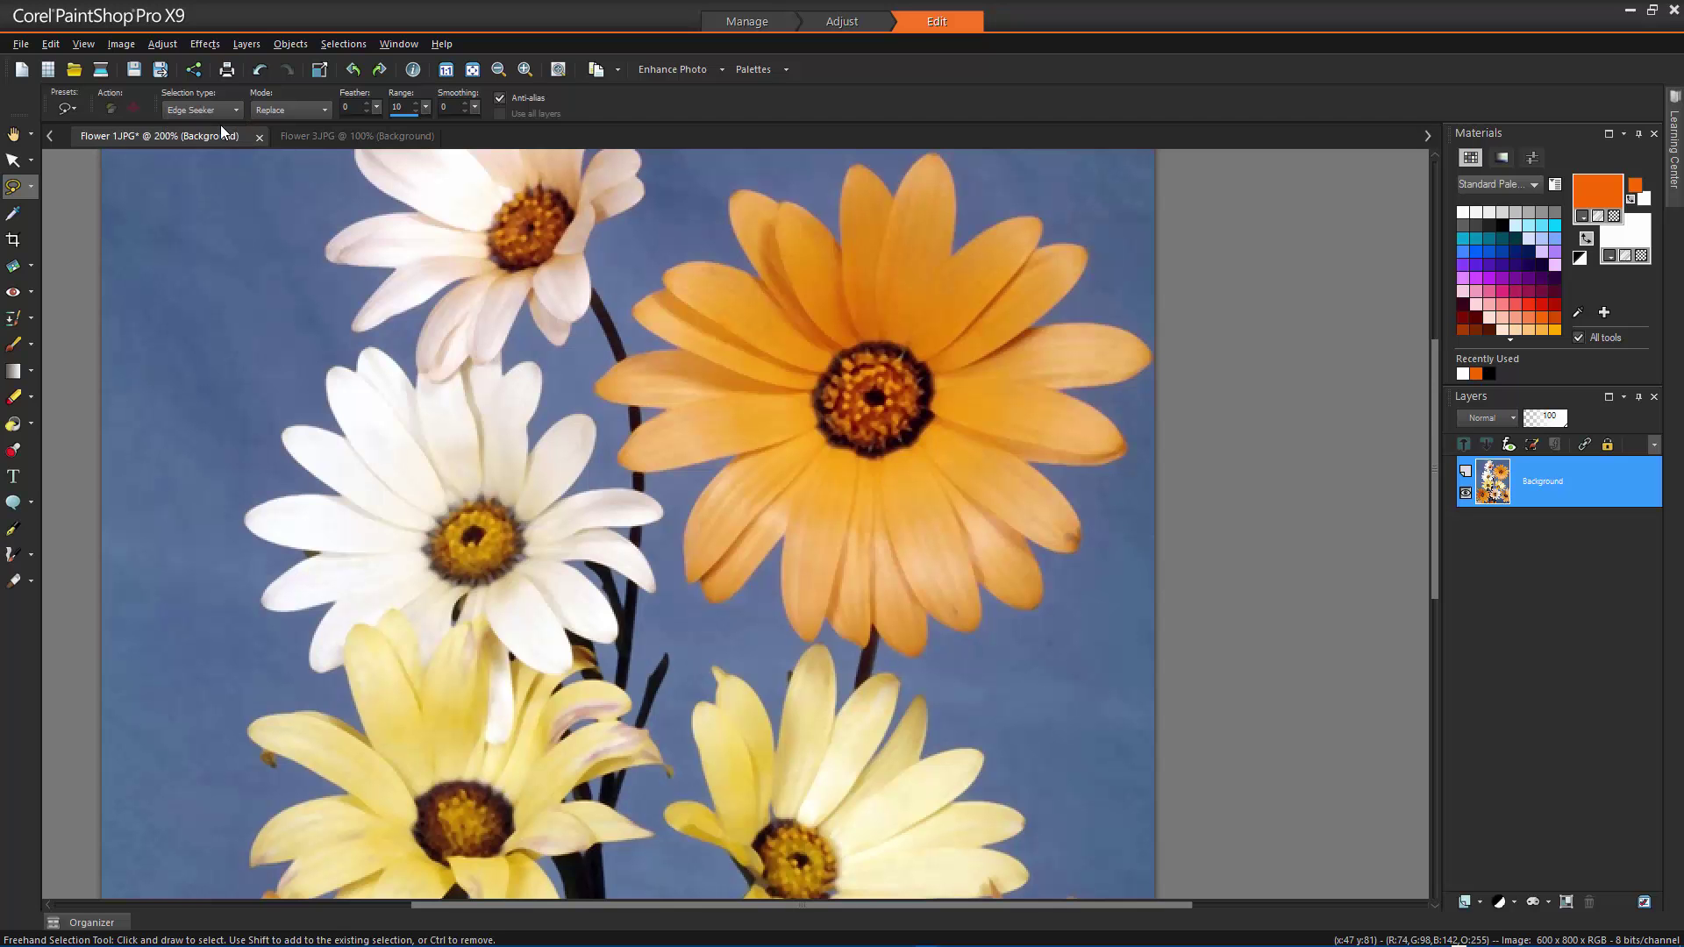
scroll(1015, 239, up, 2)
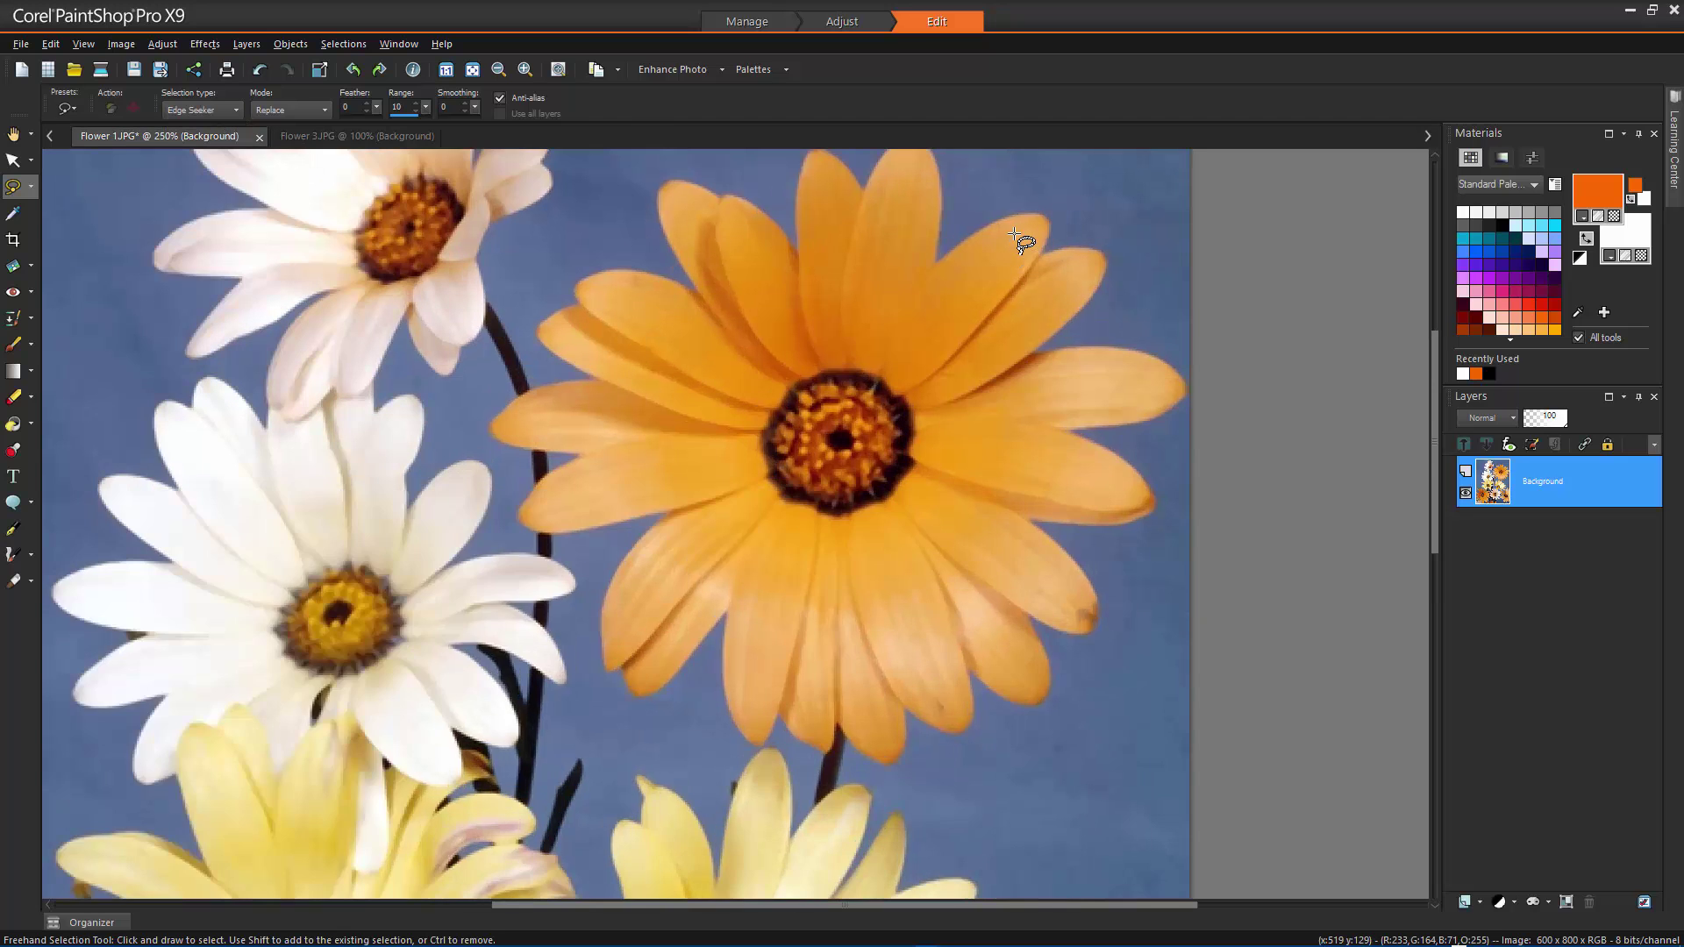
click(920, 266)
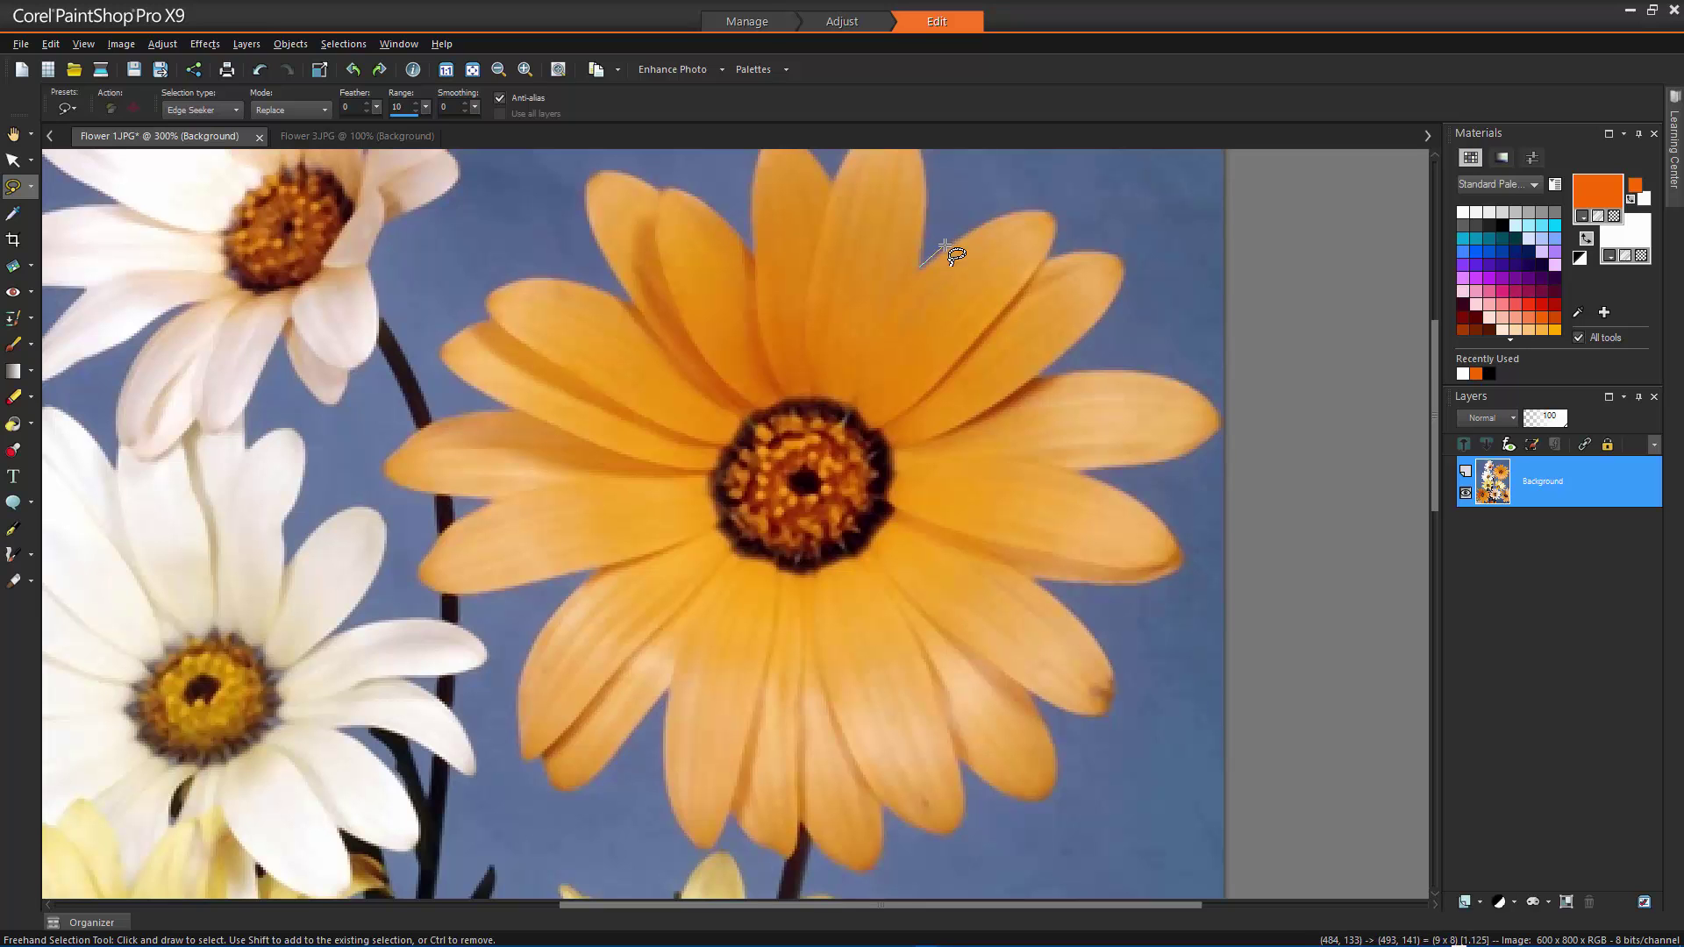
click(1023, 211)
click(1051, 256)
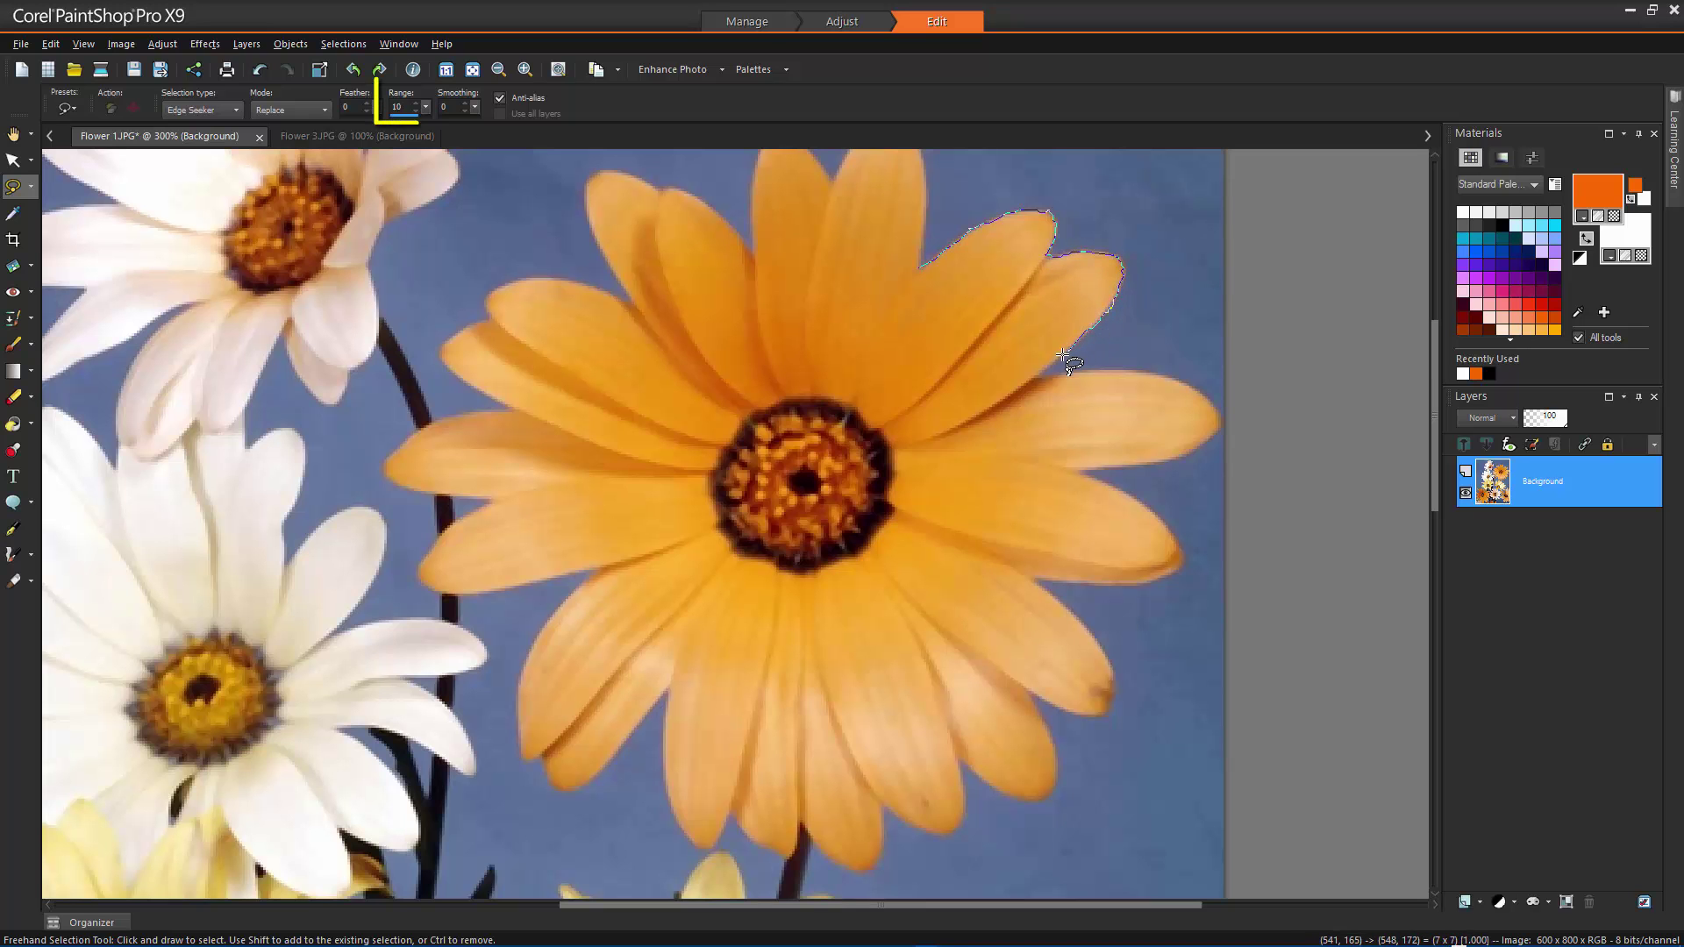
Step: Close the Edge Seeker outline around two petals, then clear that selection
click(1039, 375)
double_click(920, 268)
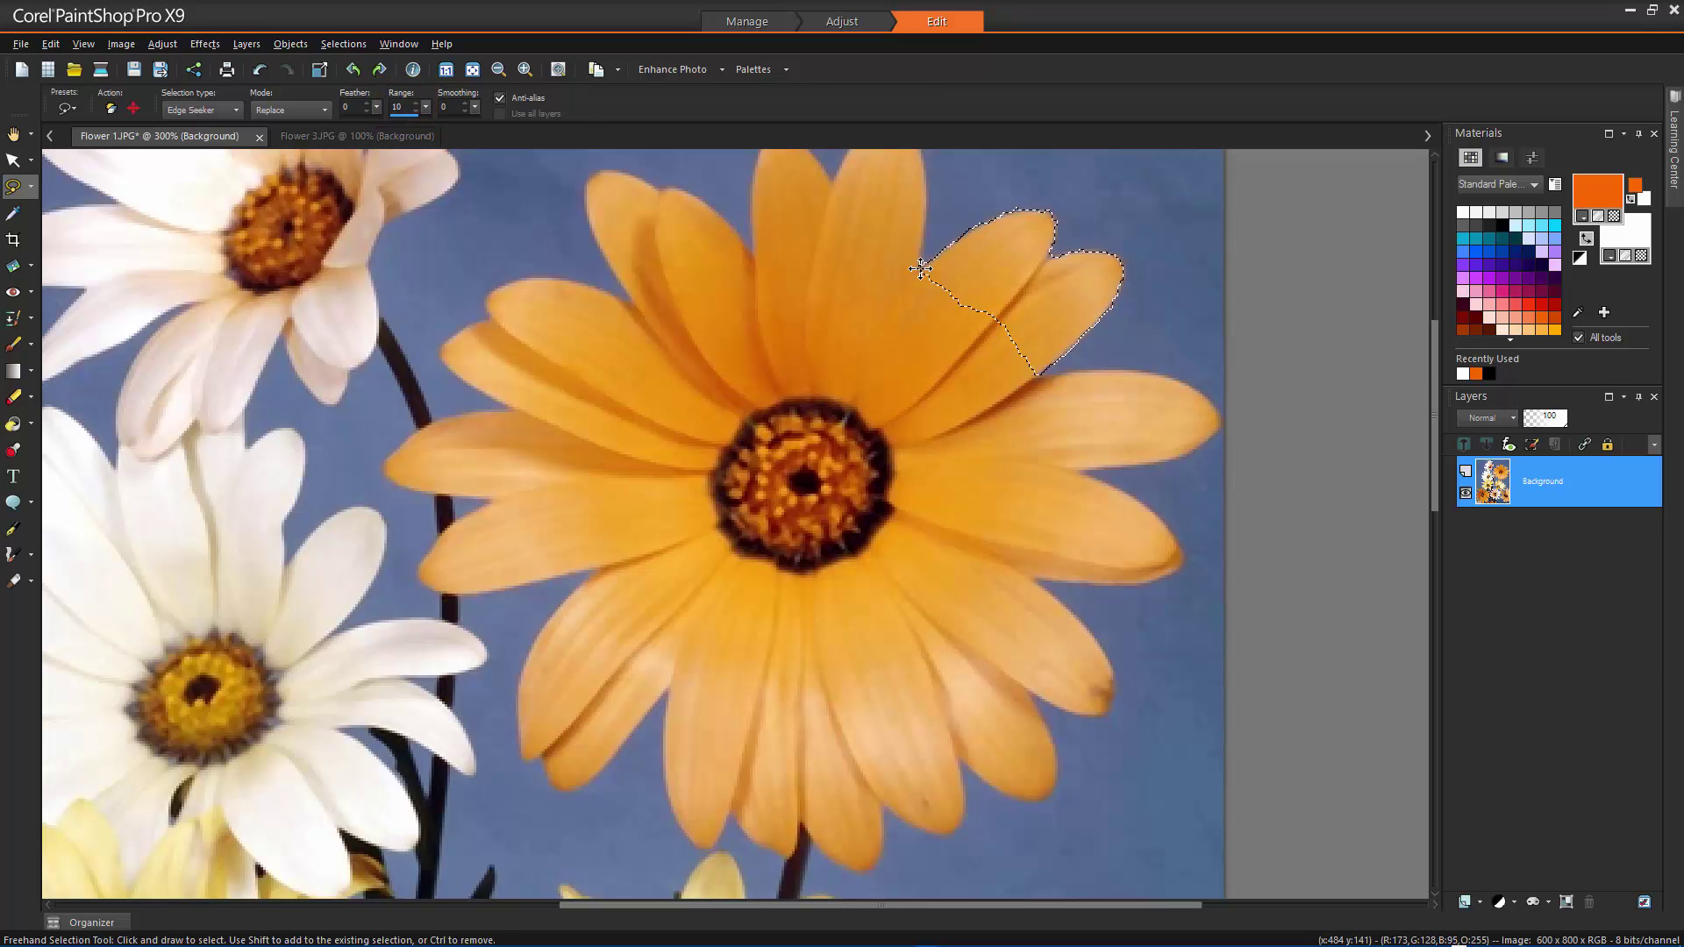
click(346, 45)
click(376, 89)
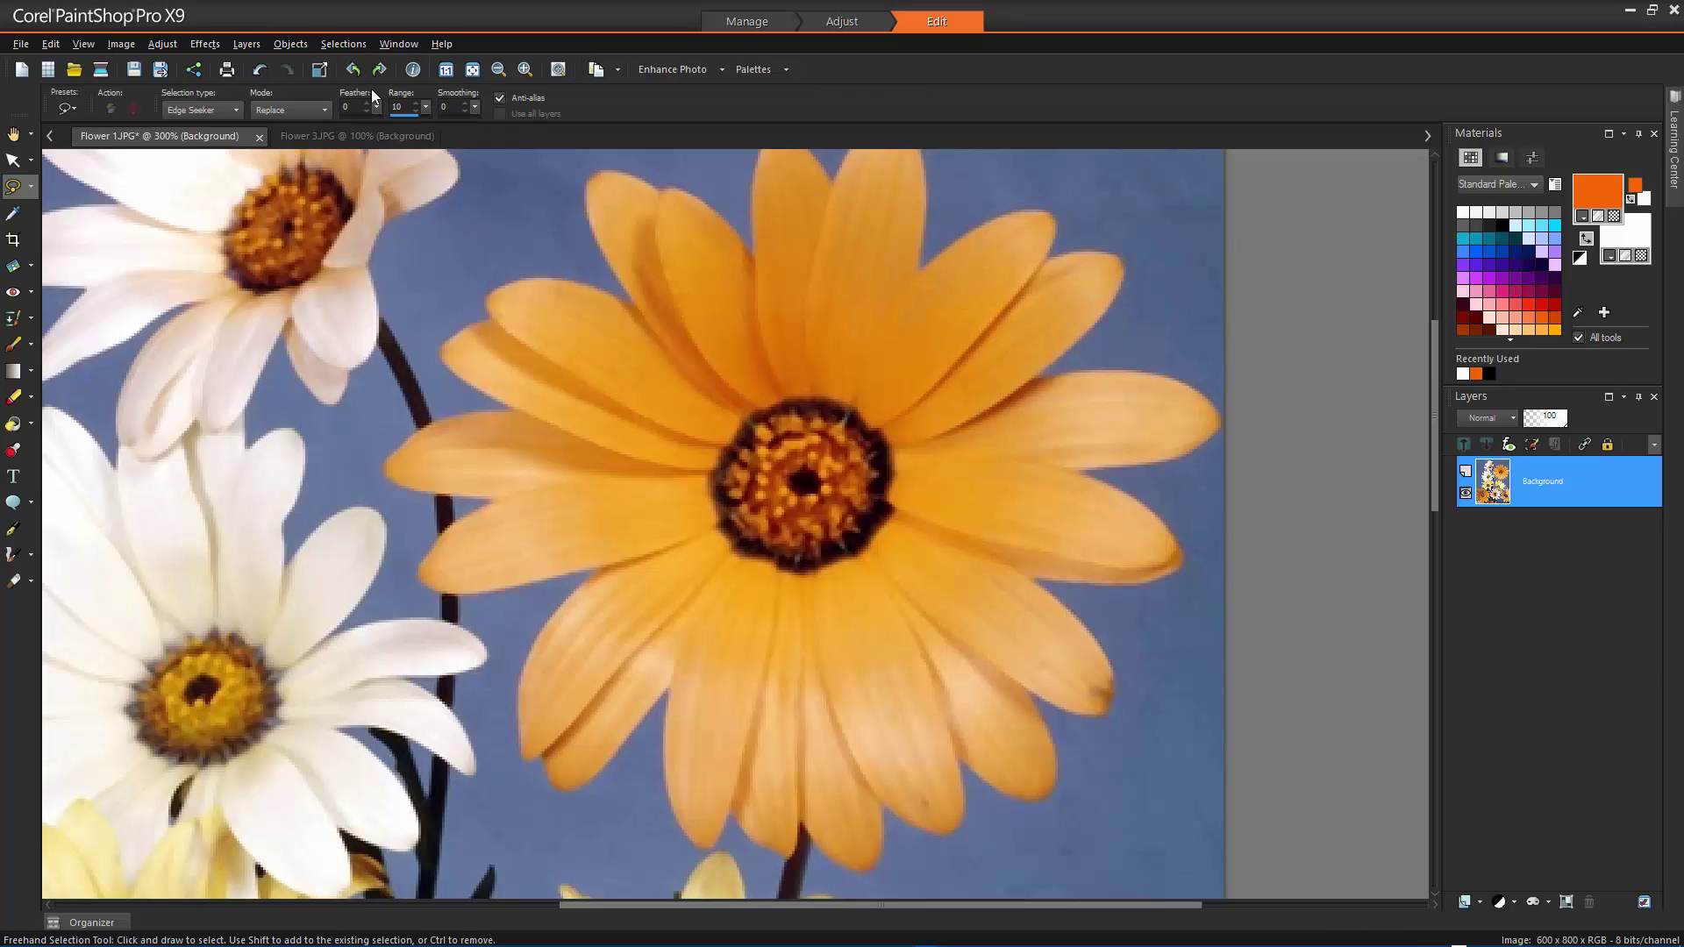
Step: Outline two petals with the Point to point type, then clear the selection
click(235, 109)
click(219, 151)
click(923, 266)
click(972, 231)
click(1007, 213)
click(1046, 210)
click(1052, 257)
click(1112, 299)
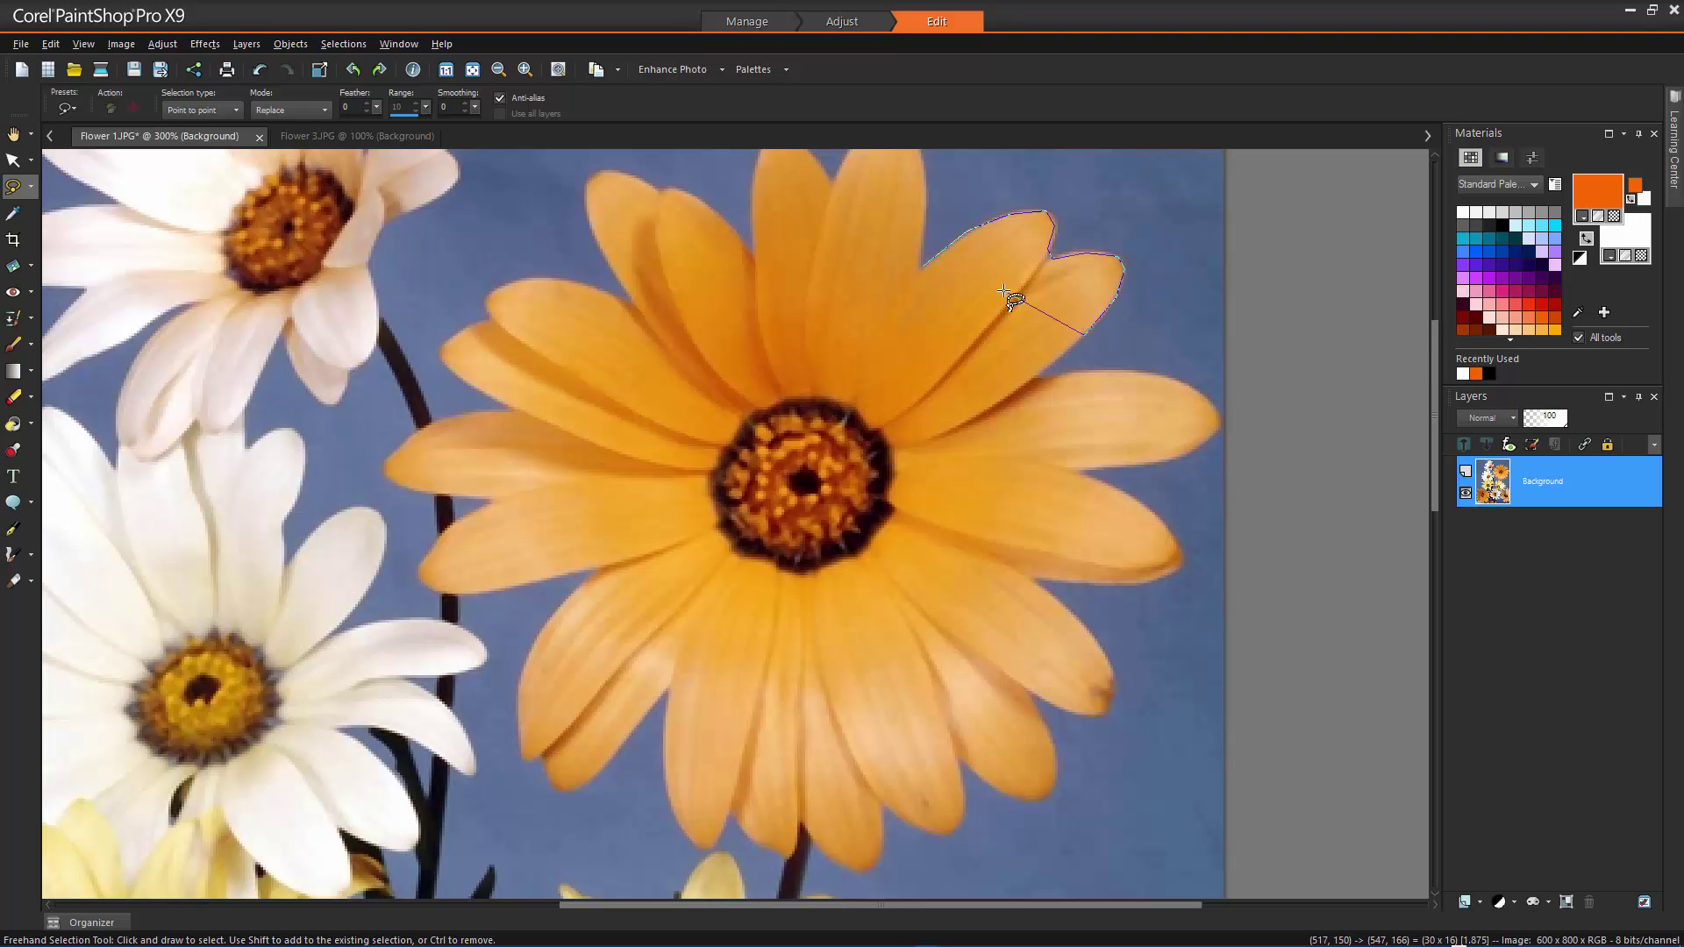
double_click(931, 270)
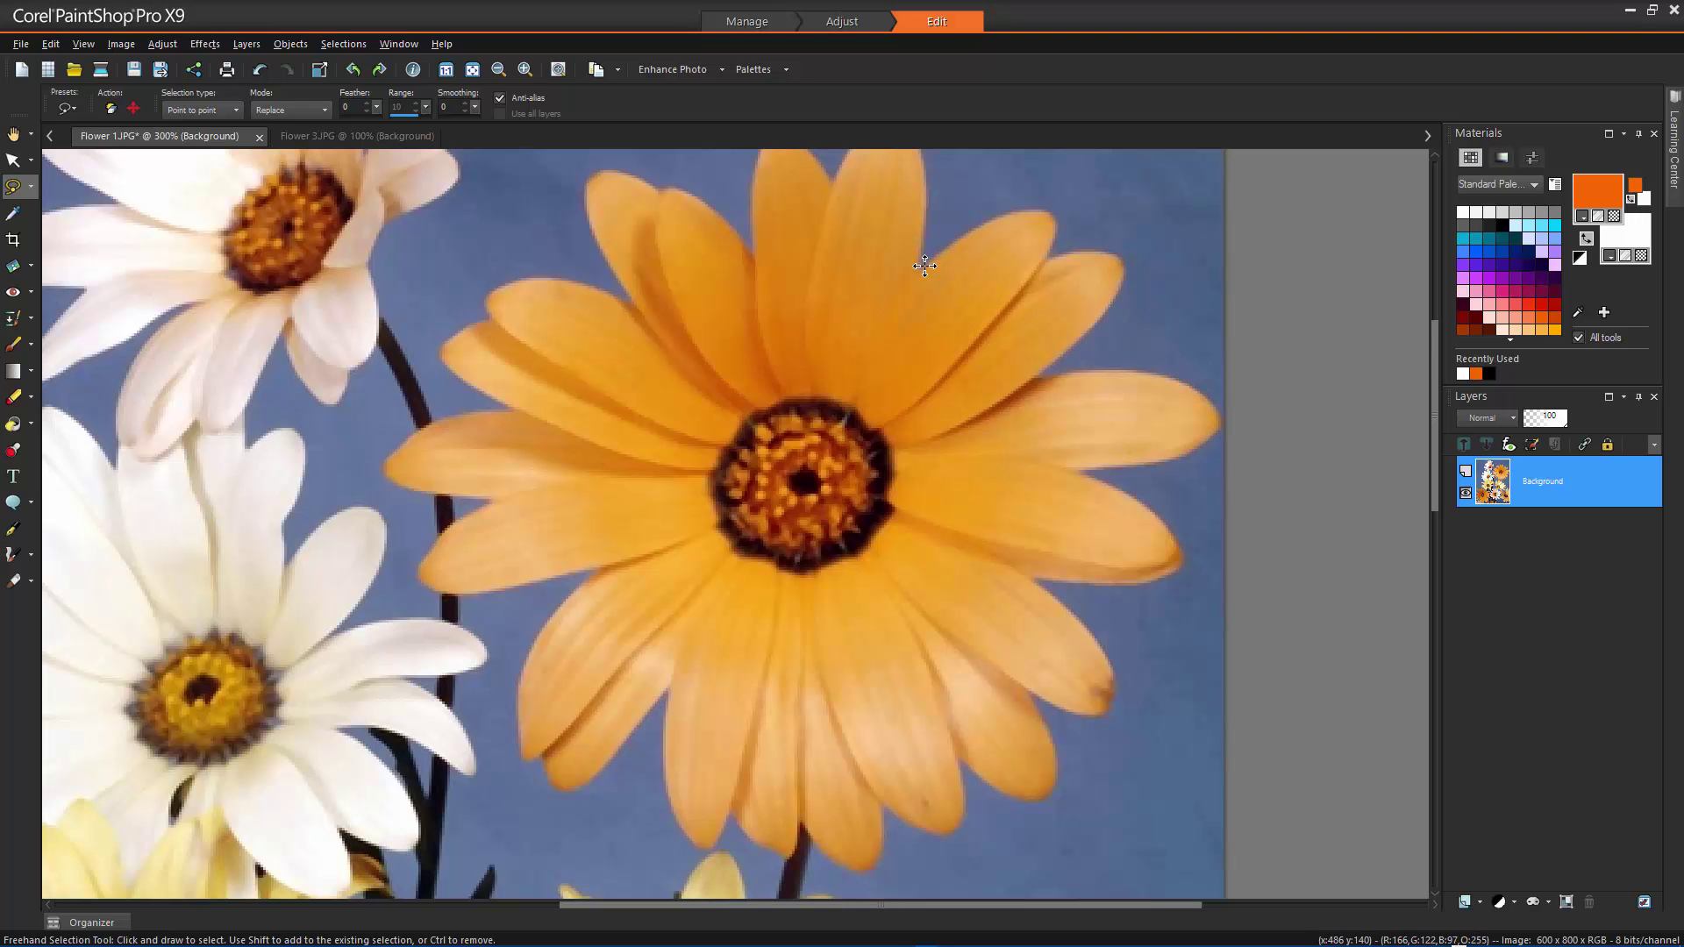
click(356, 44)
click(370, 87)
Step: Switch to Smart Edge and outline the daisy's upper petals into a closed selection
click(237, 109)
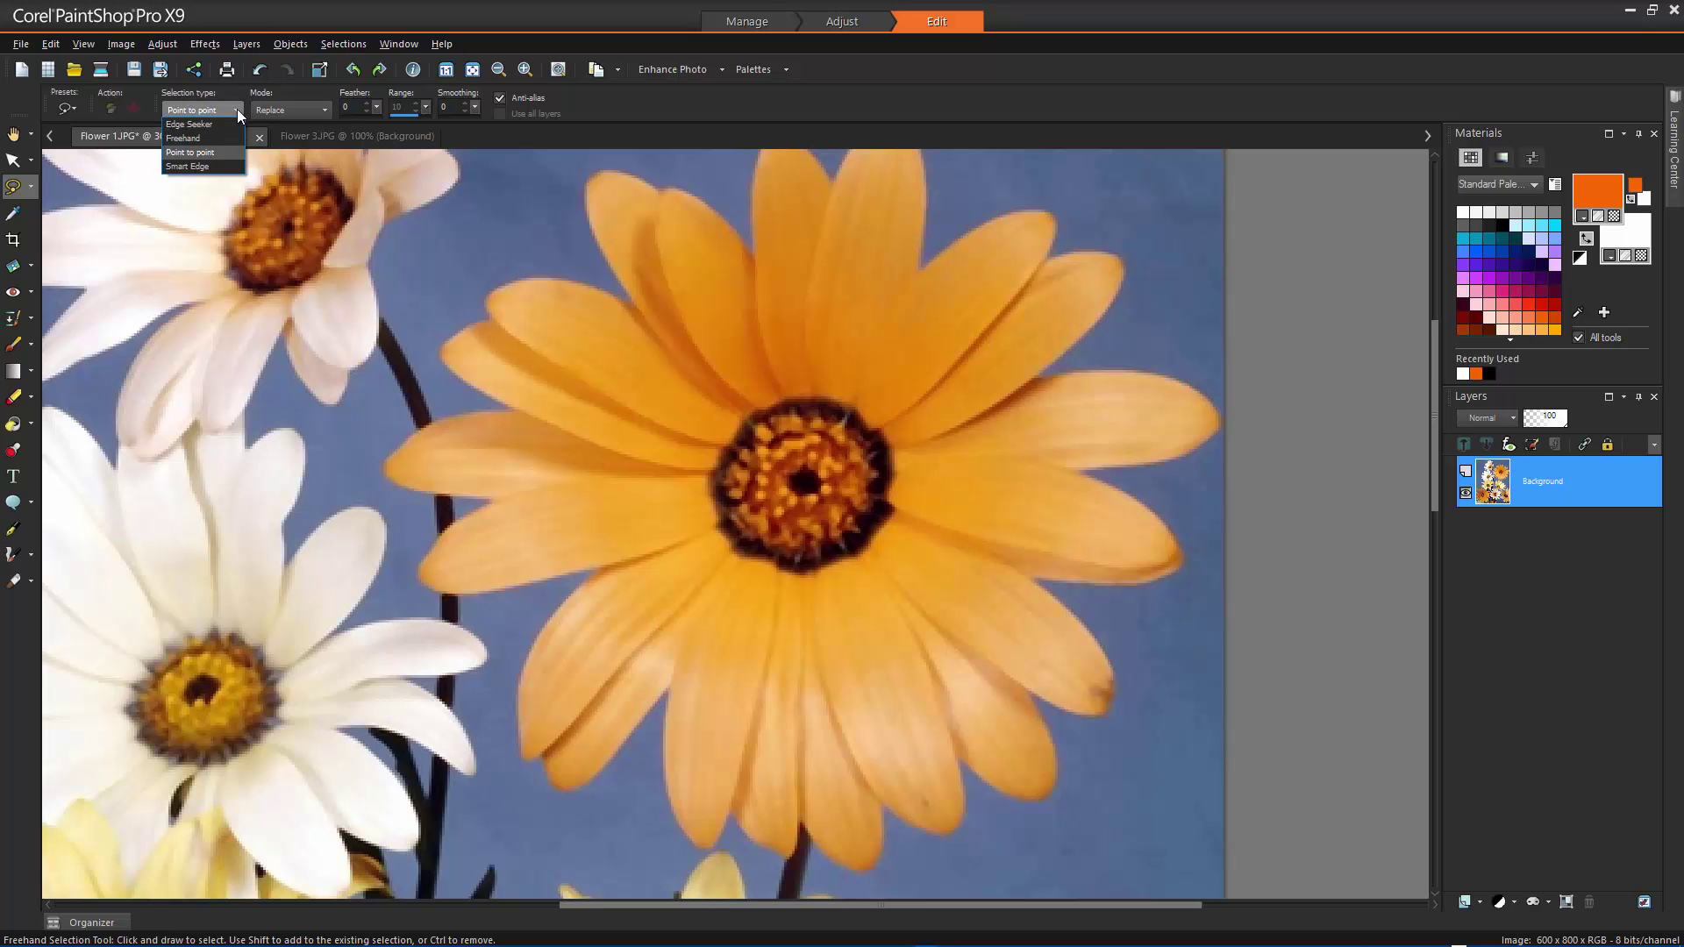
click(226, 168)
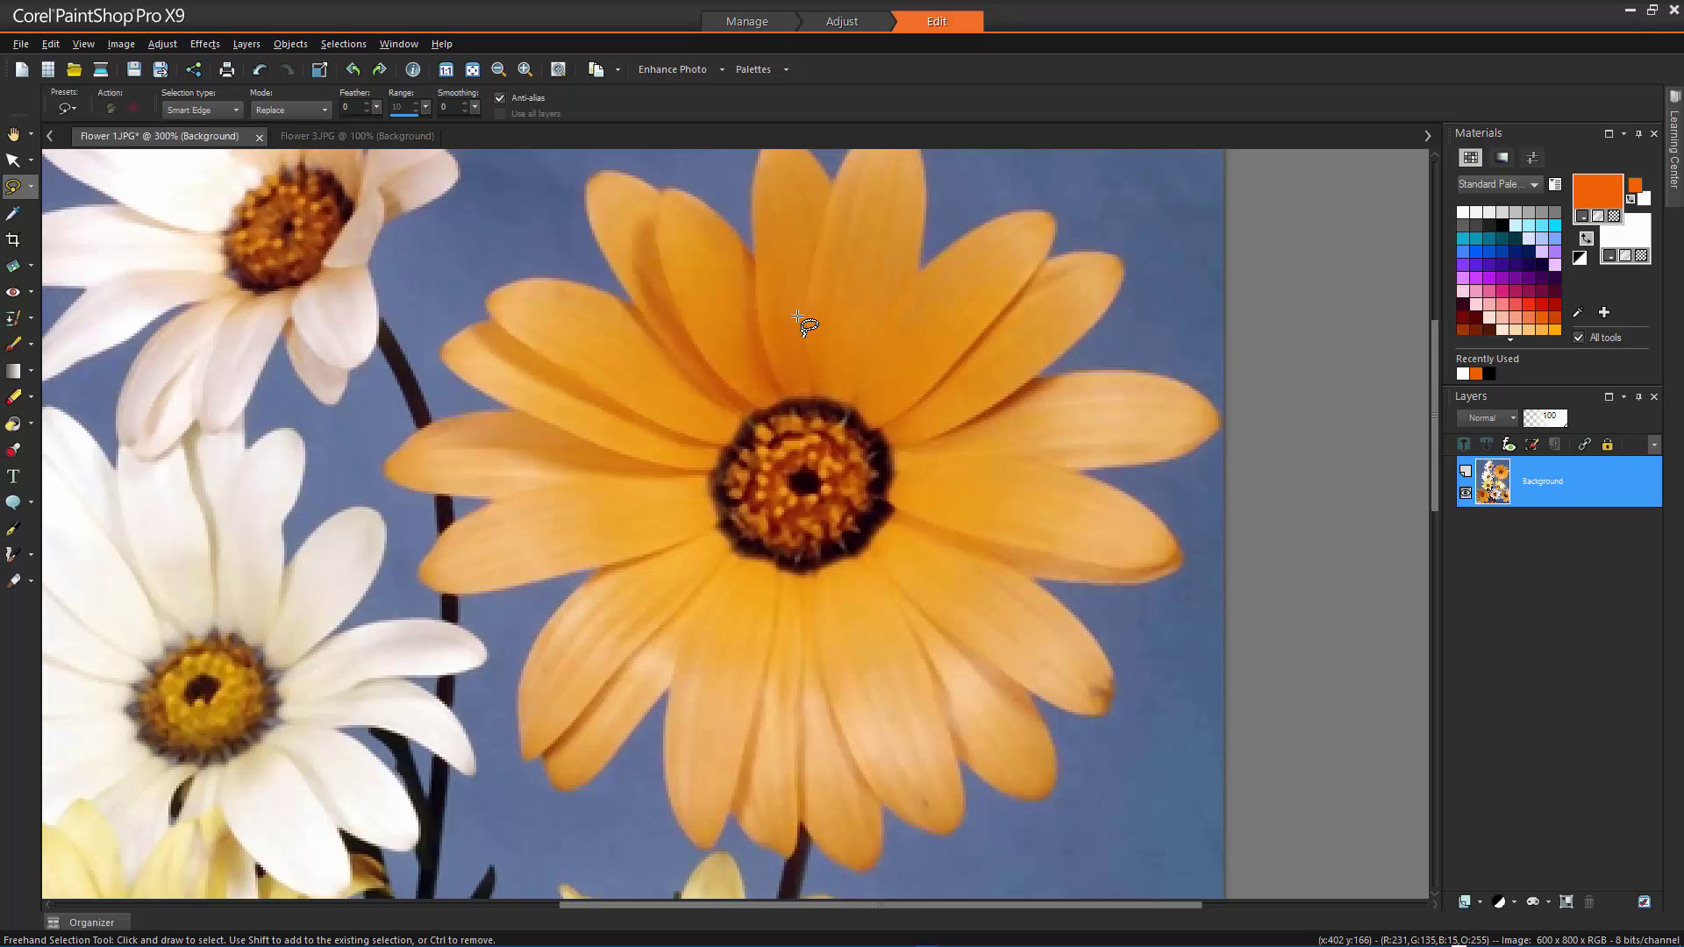
click(924, 266)
click(968, 230)
click(1019, 212)
click(1044, 213)
click(1050, 254)
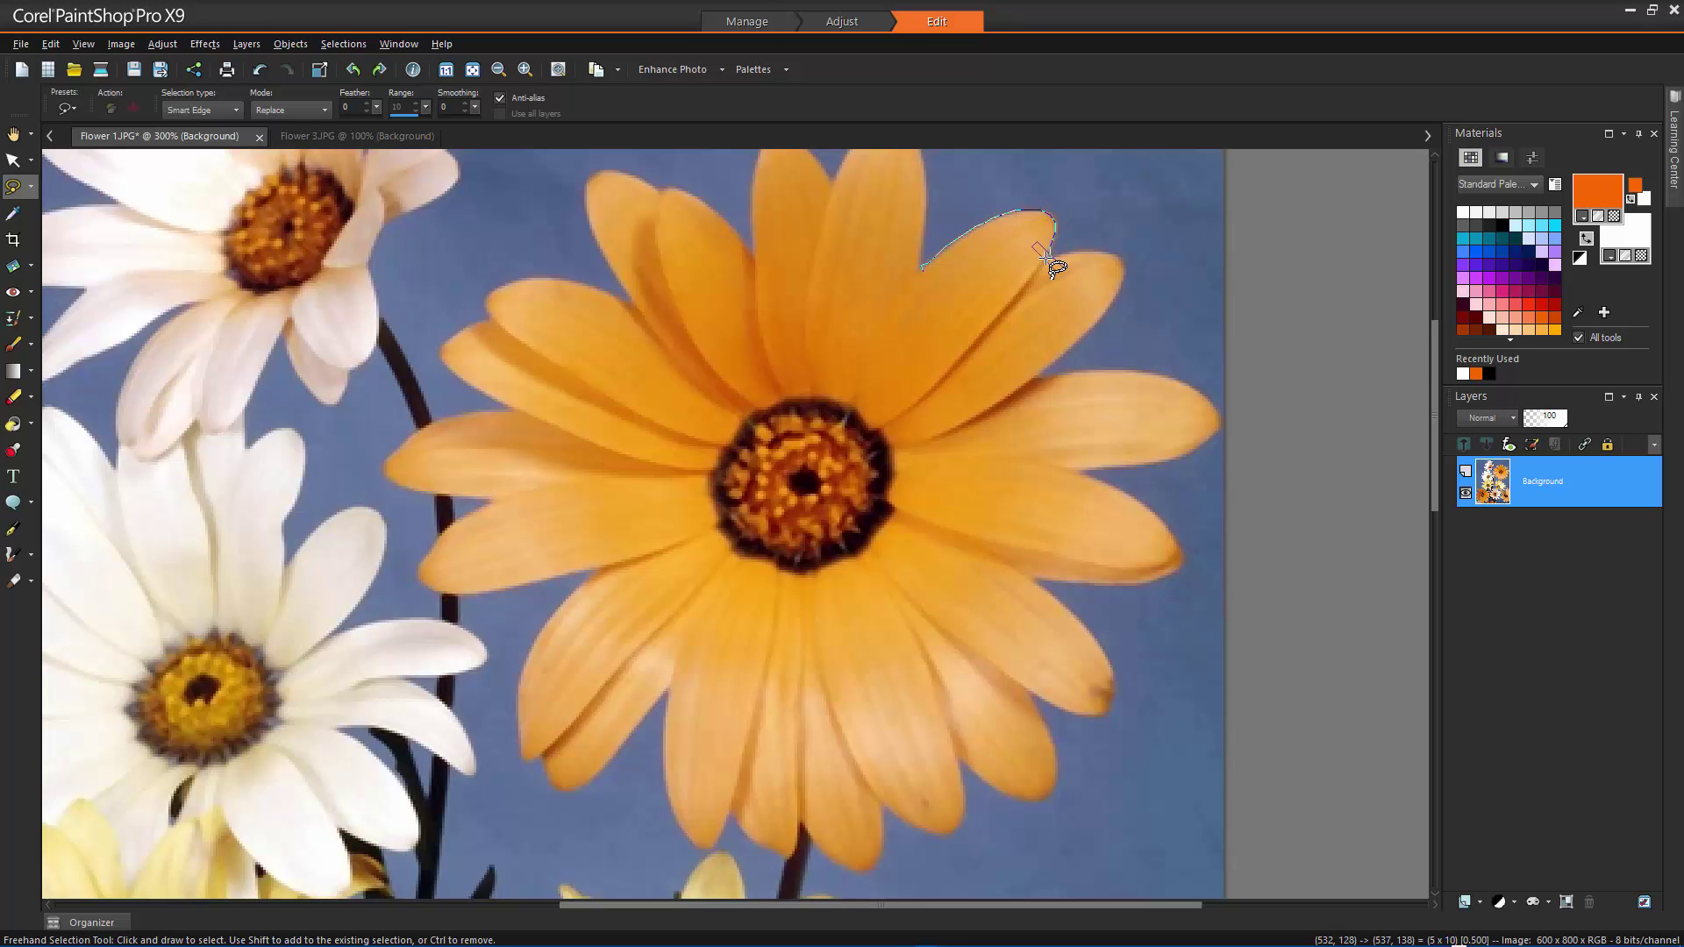
click(1103, 257)
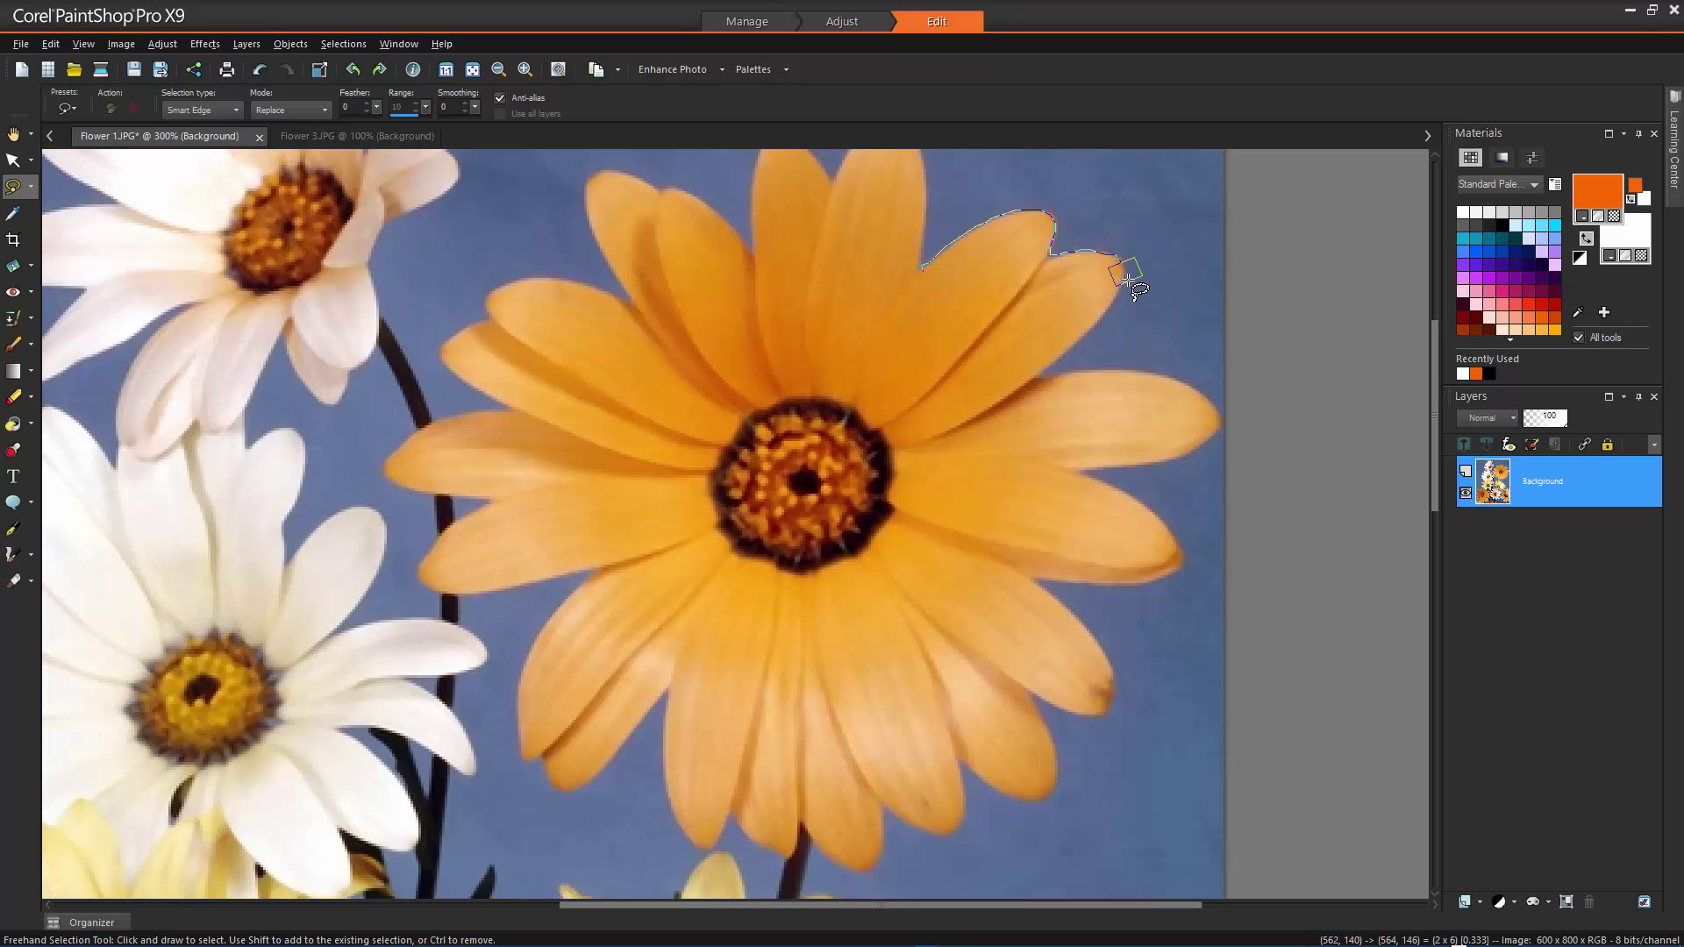
click(1126, 276)
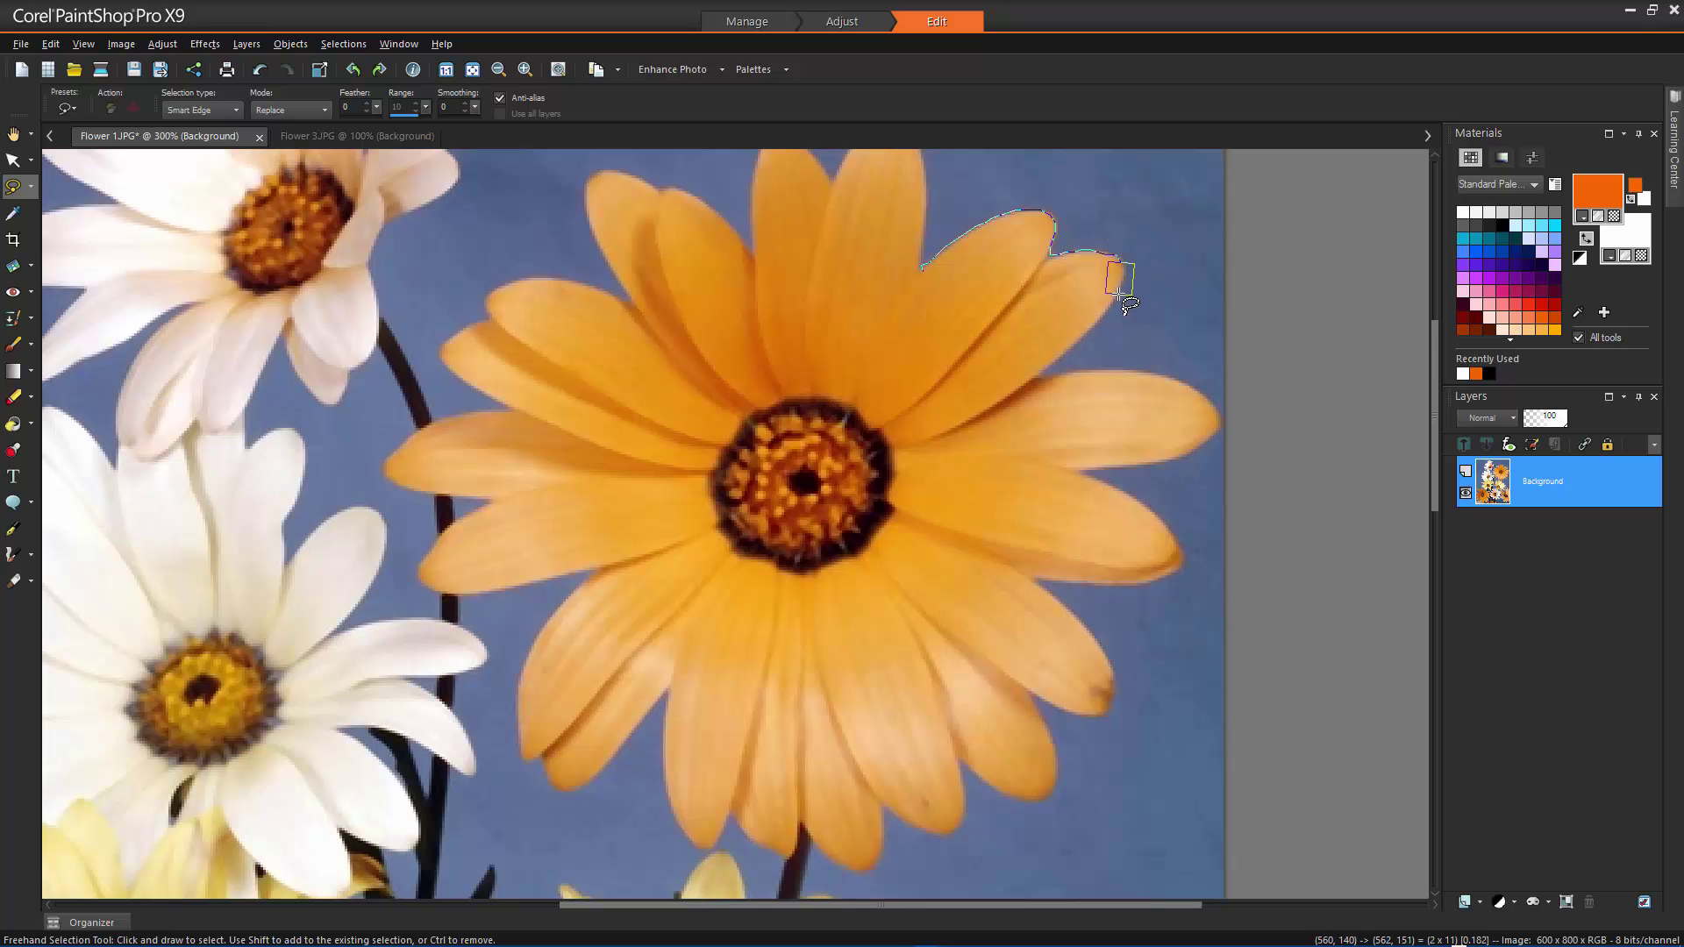
click(1075, 349)
click(1040, 379)
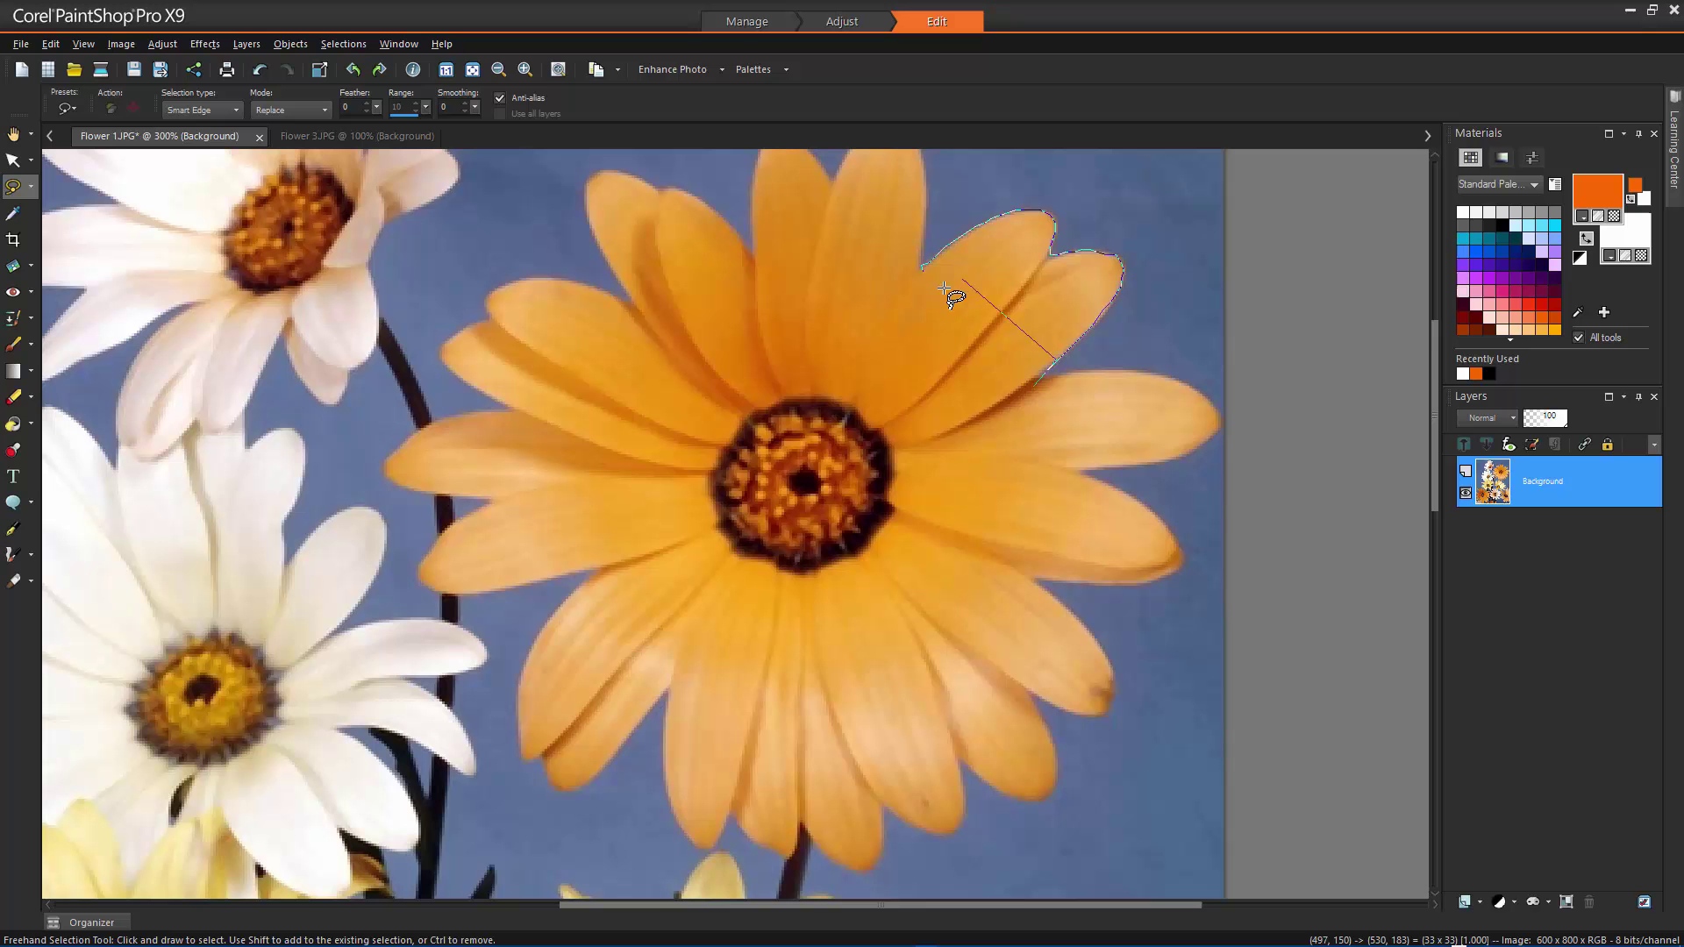
double_click(929, 274)
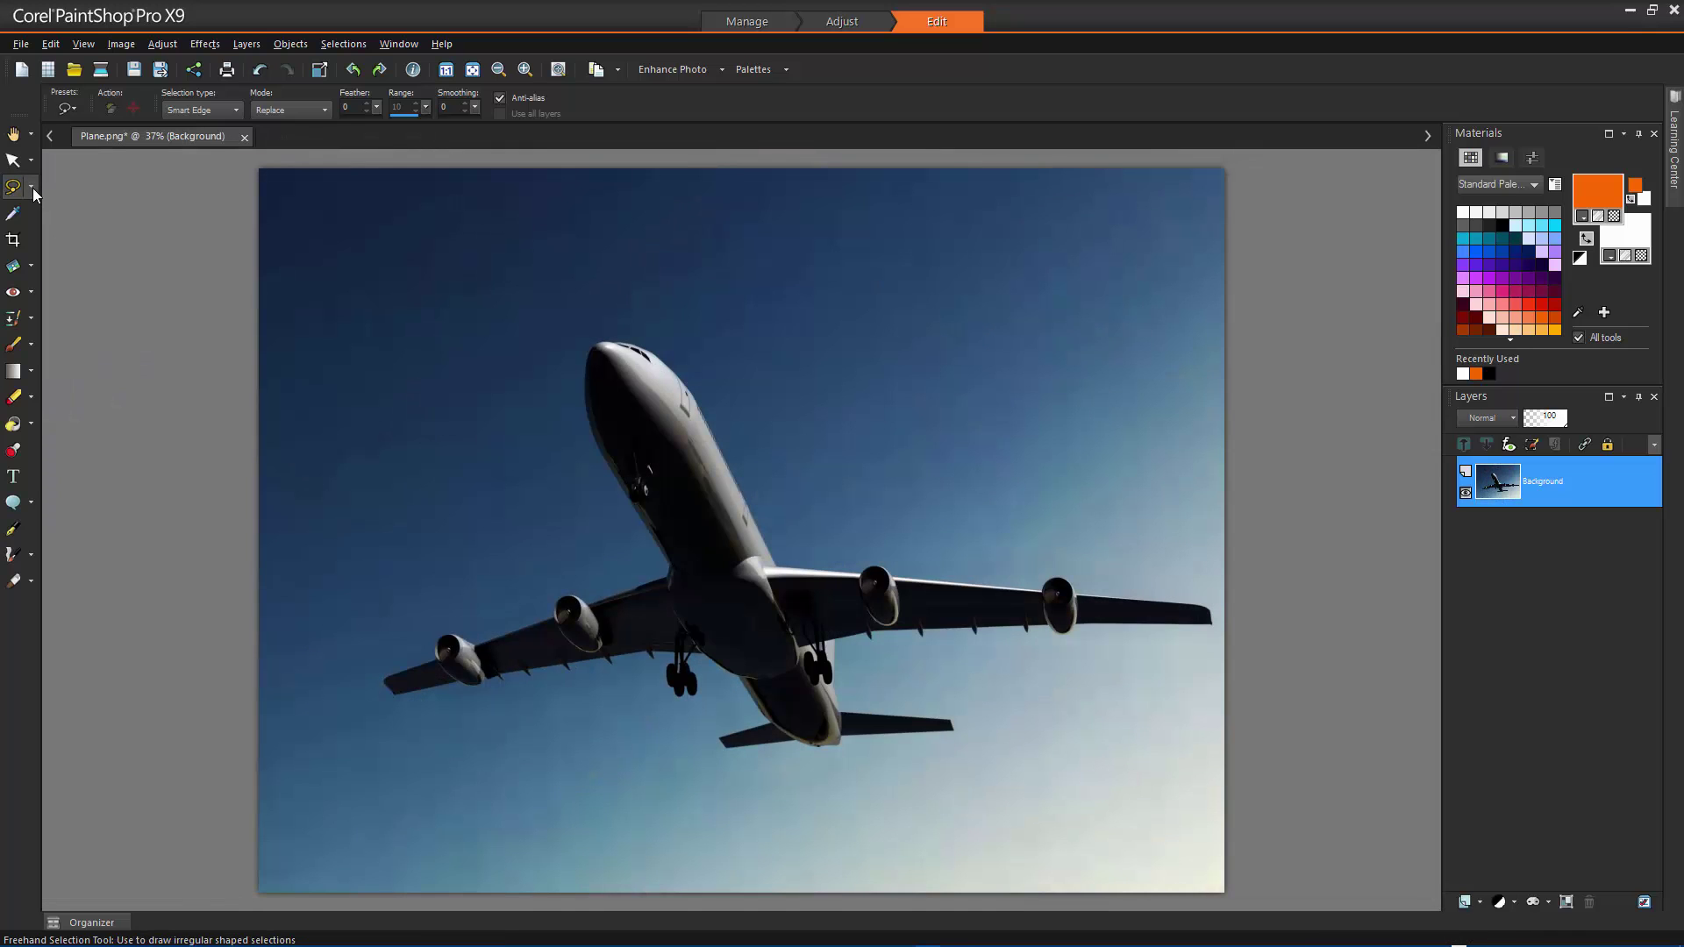
Step: Pick the Magic Wand tool with Match mode set to Color
click(32, 187)
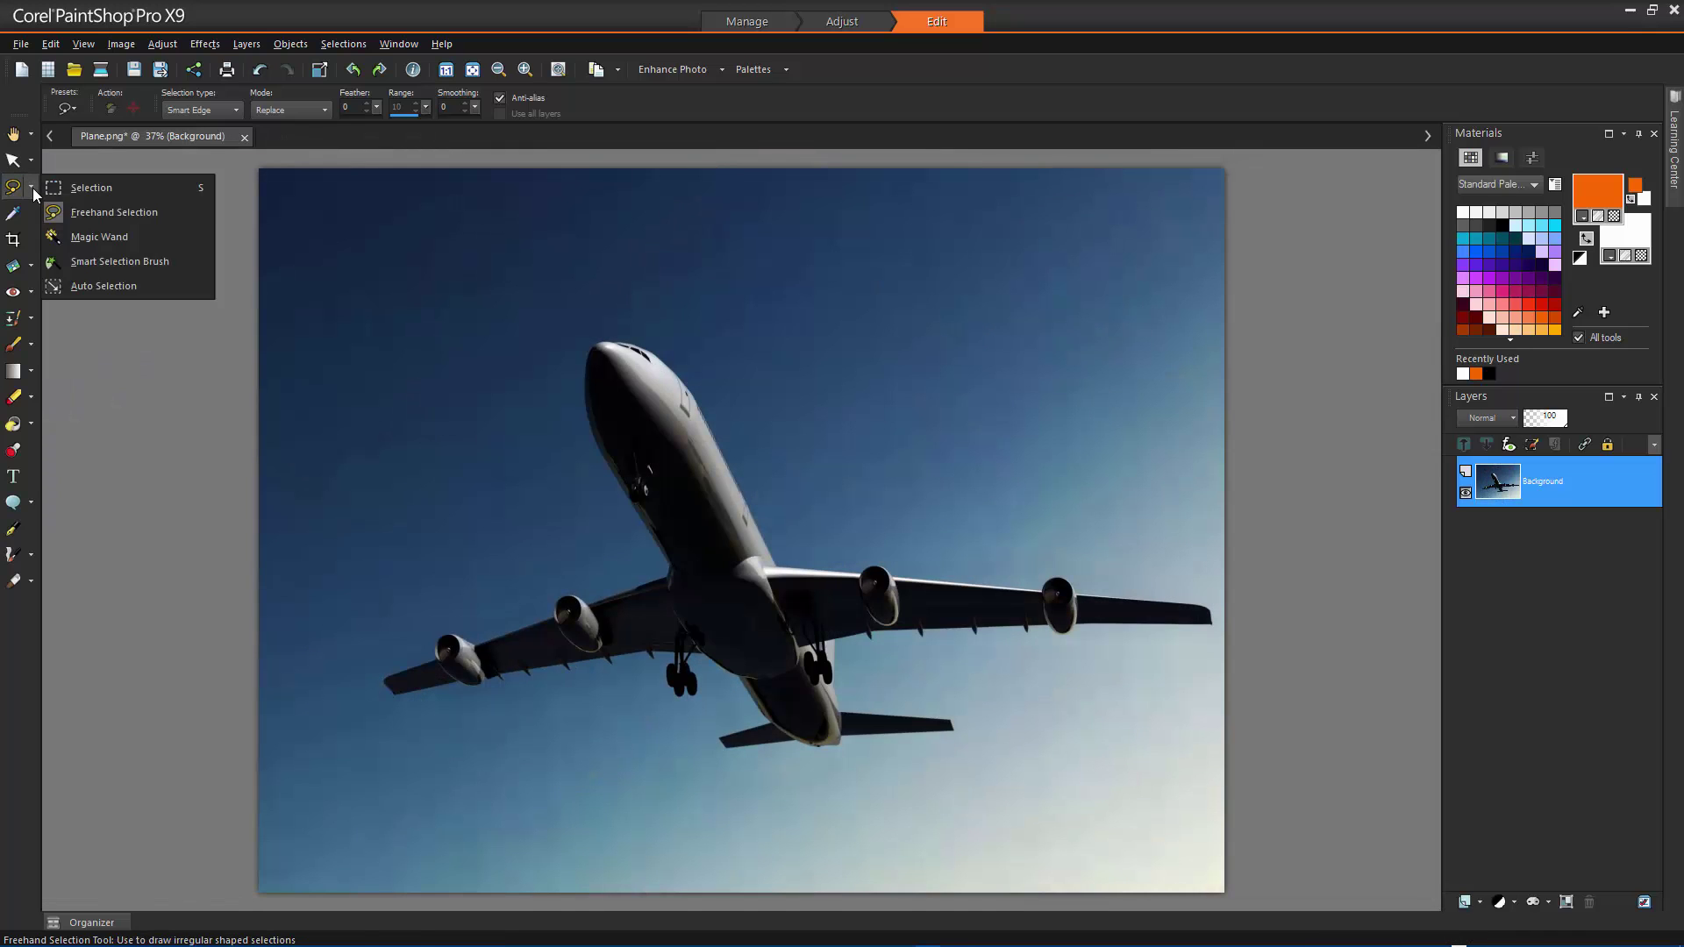
click(179, 239)
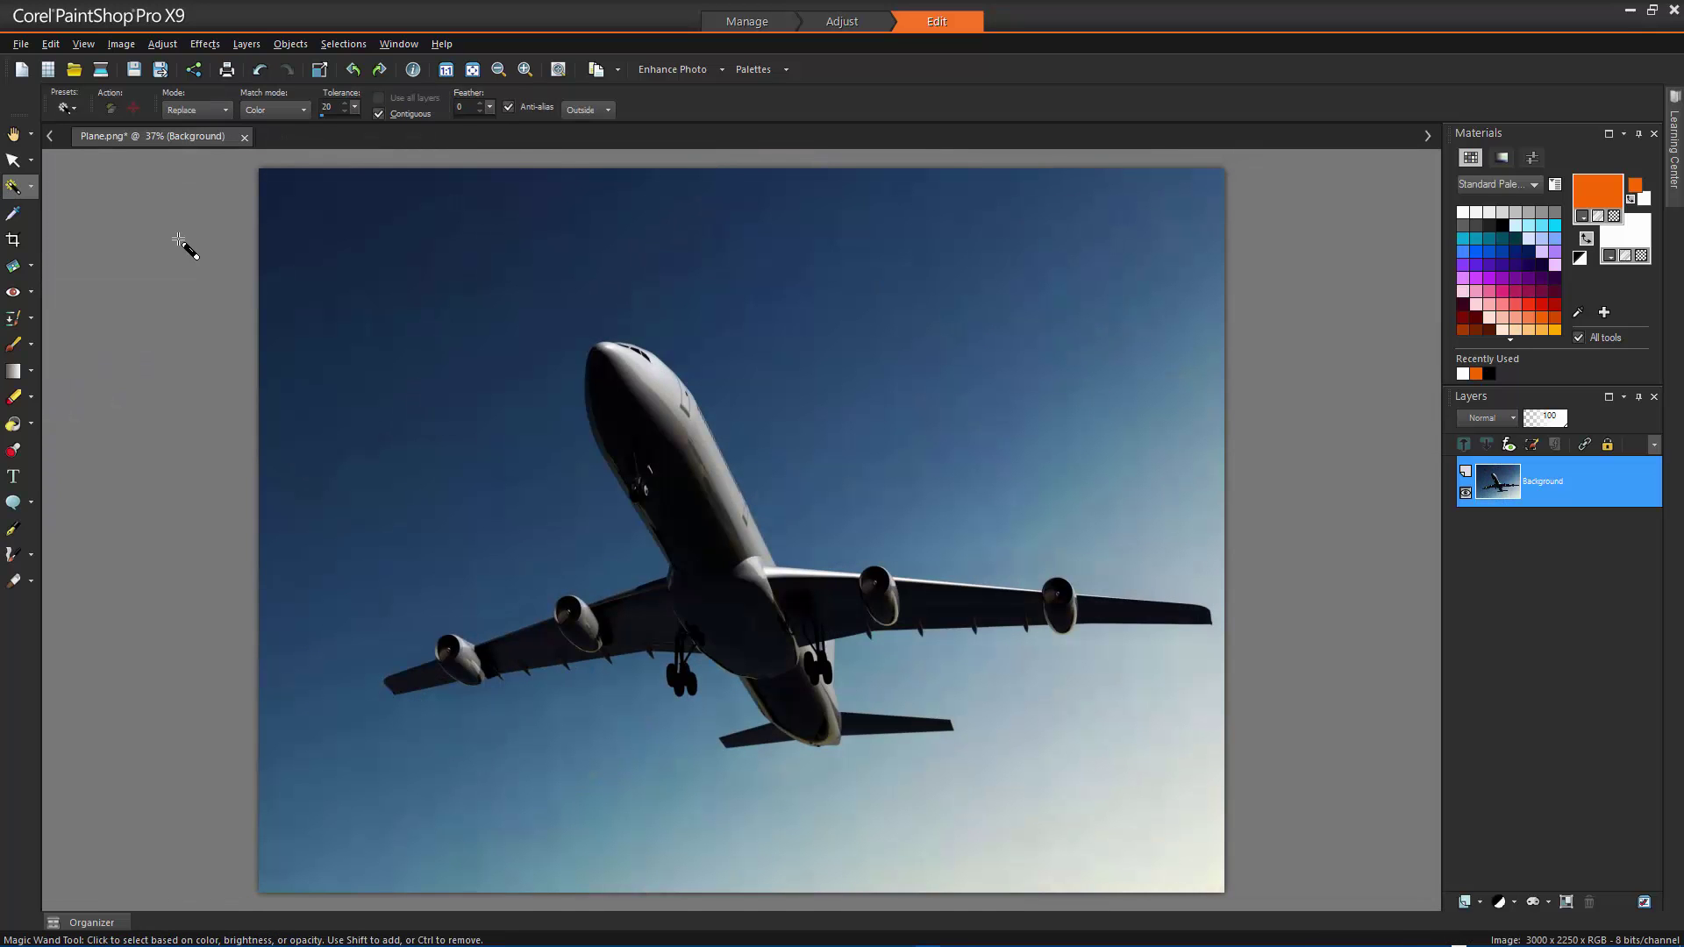
click(303, 110)
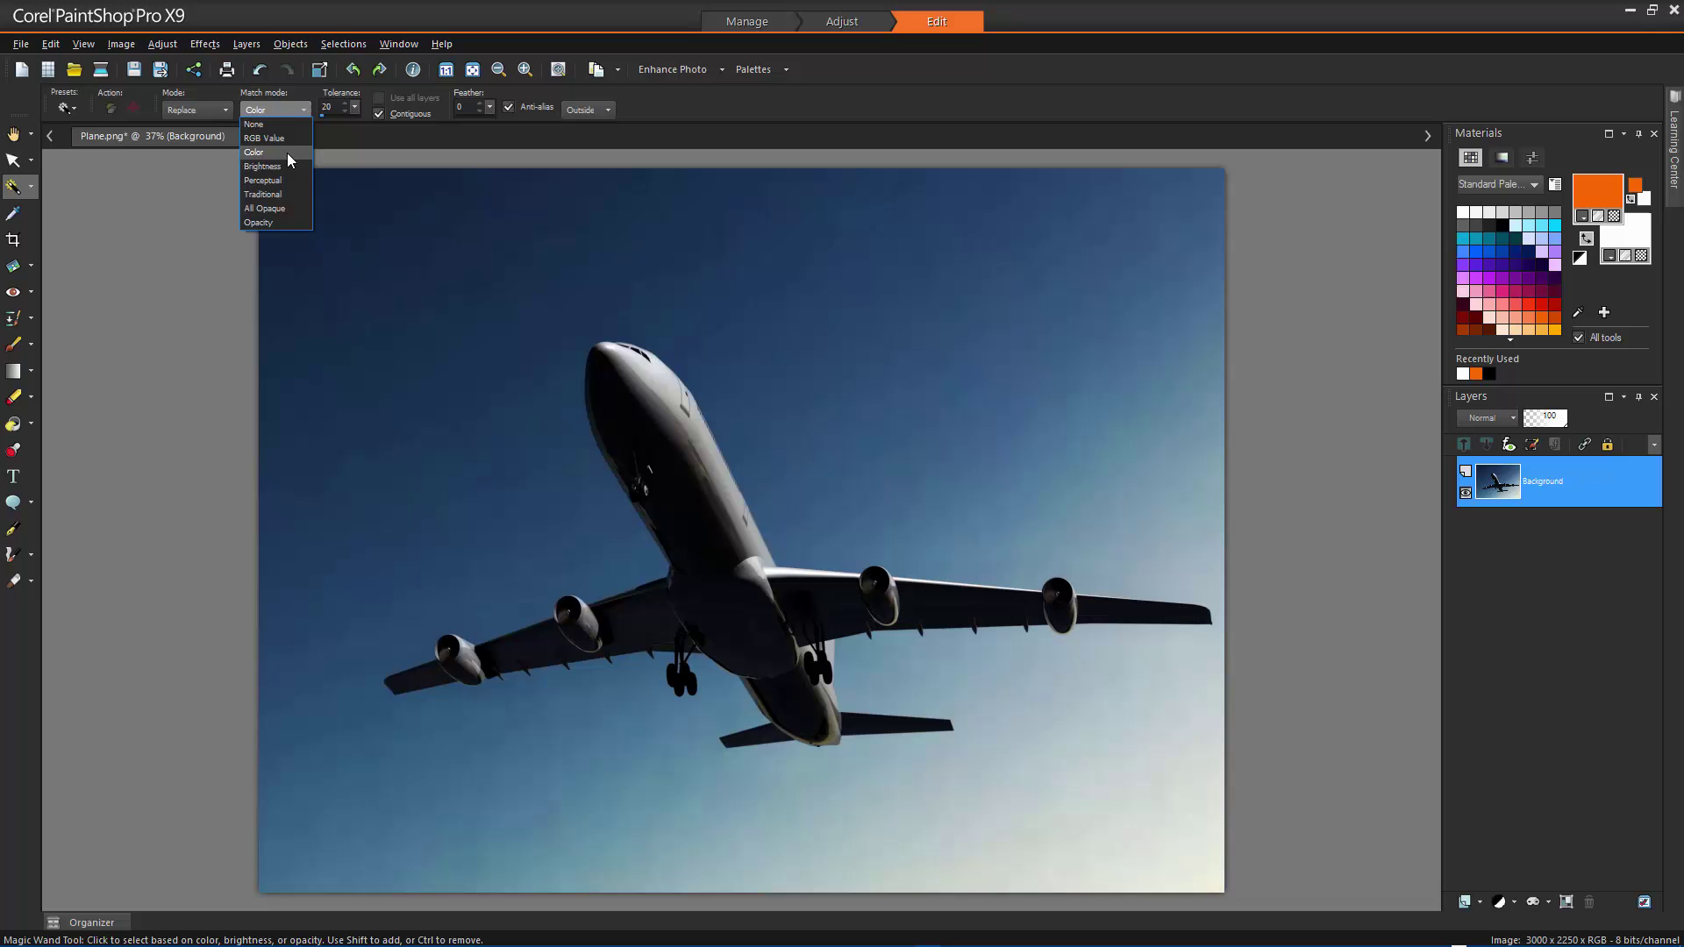
click(287, 153)
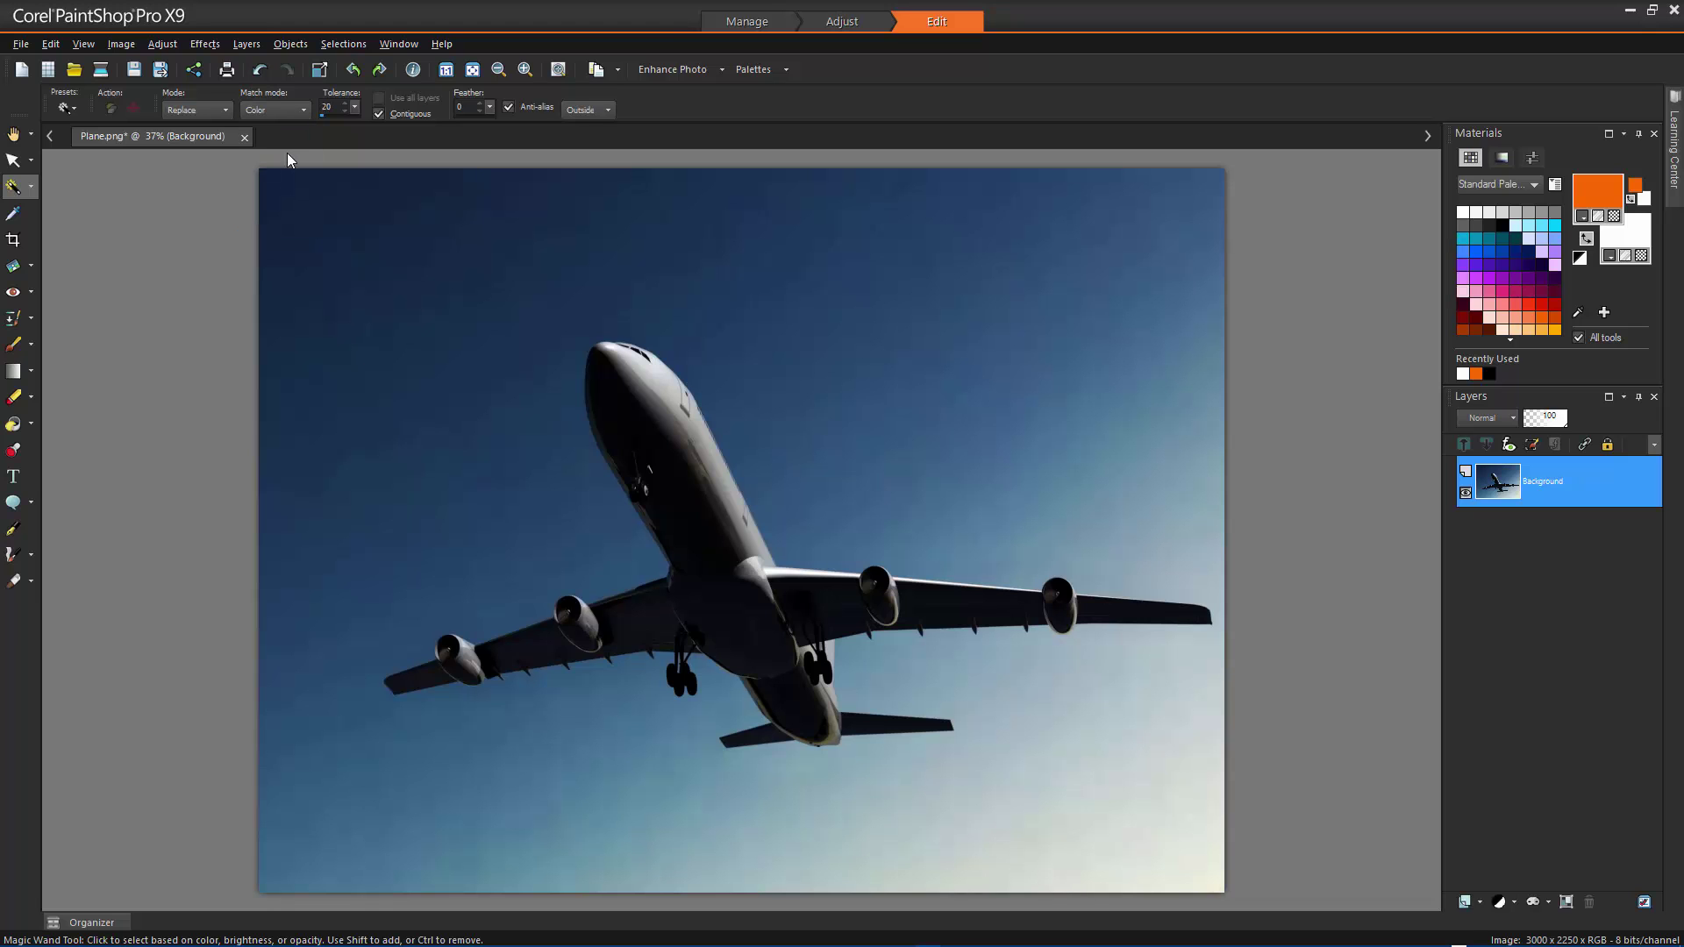
Step: Select the upper-left sky and add the remaining sky areas around the plane
click(316, 233)
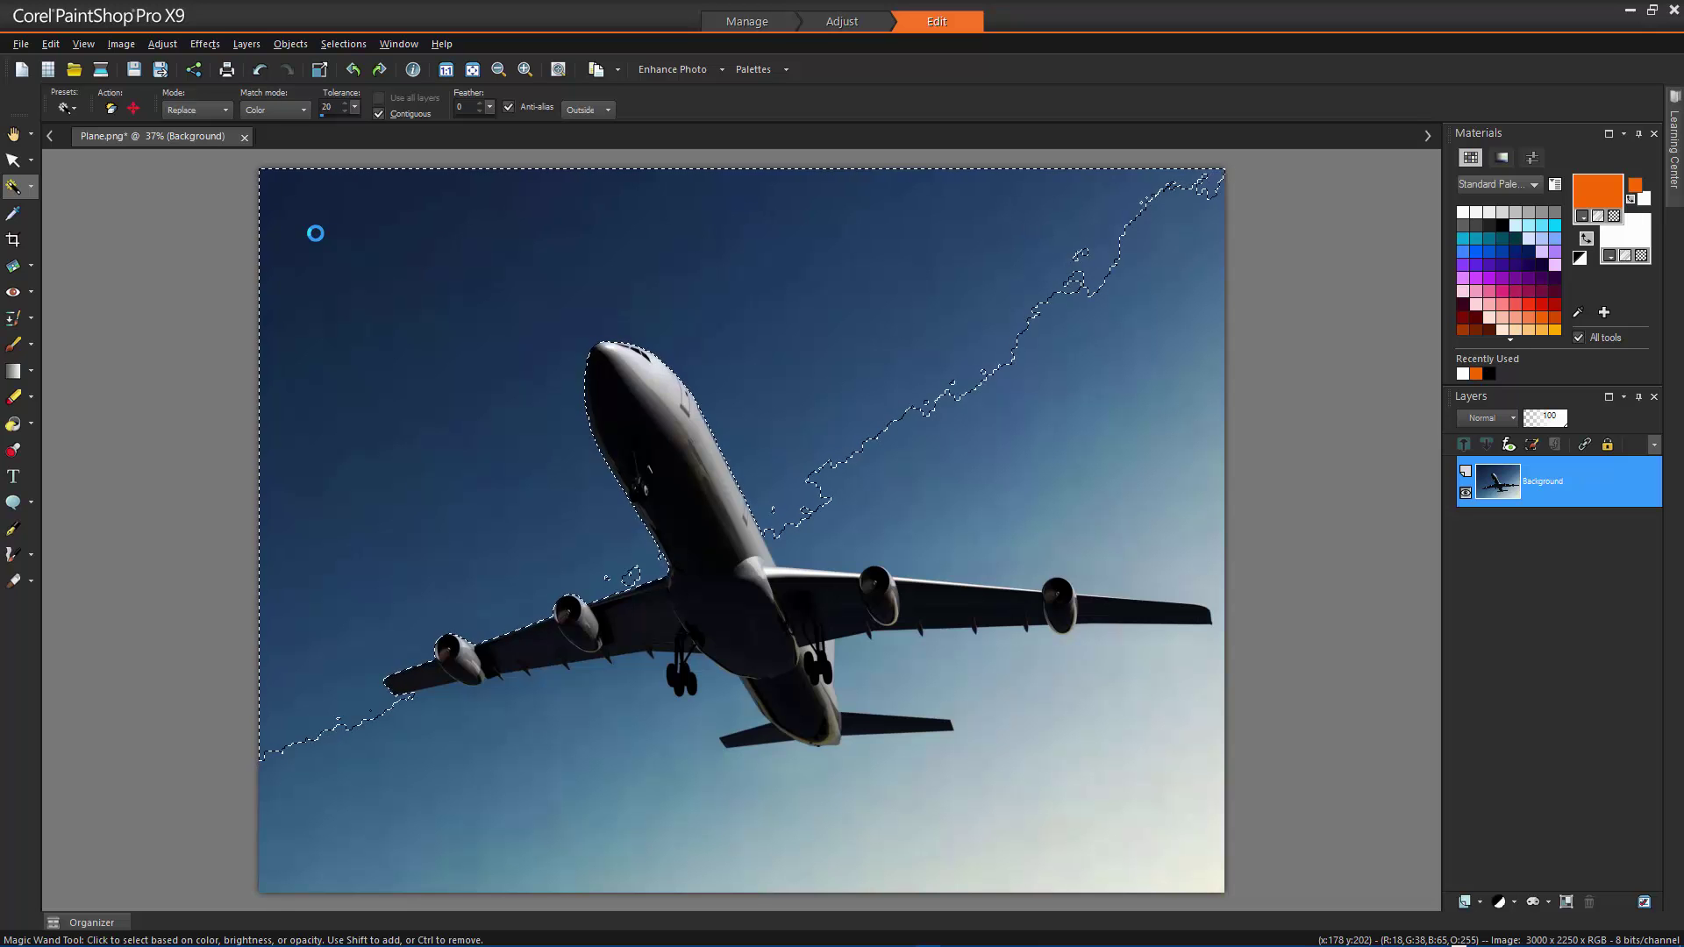
shift+click(1024, 474)
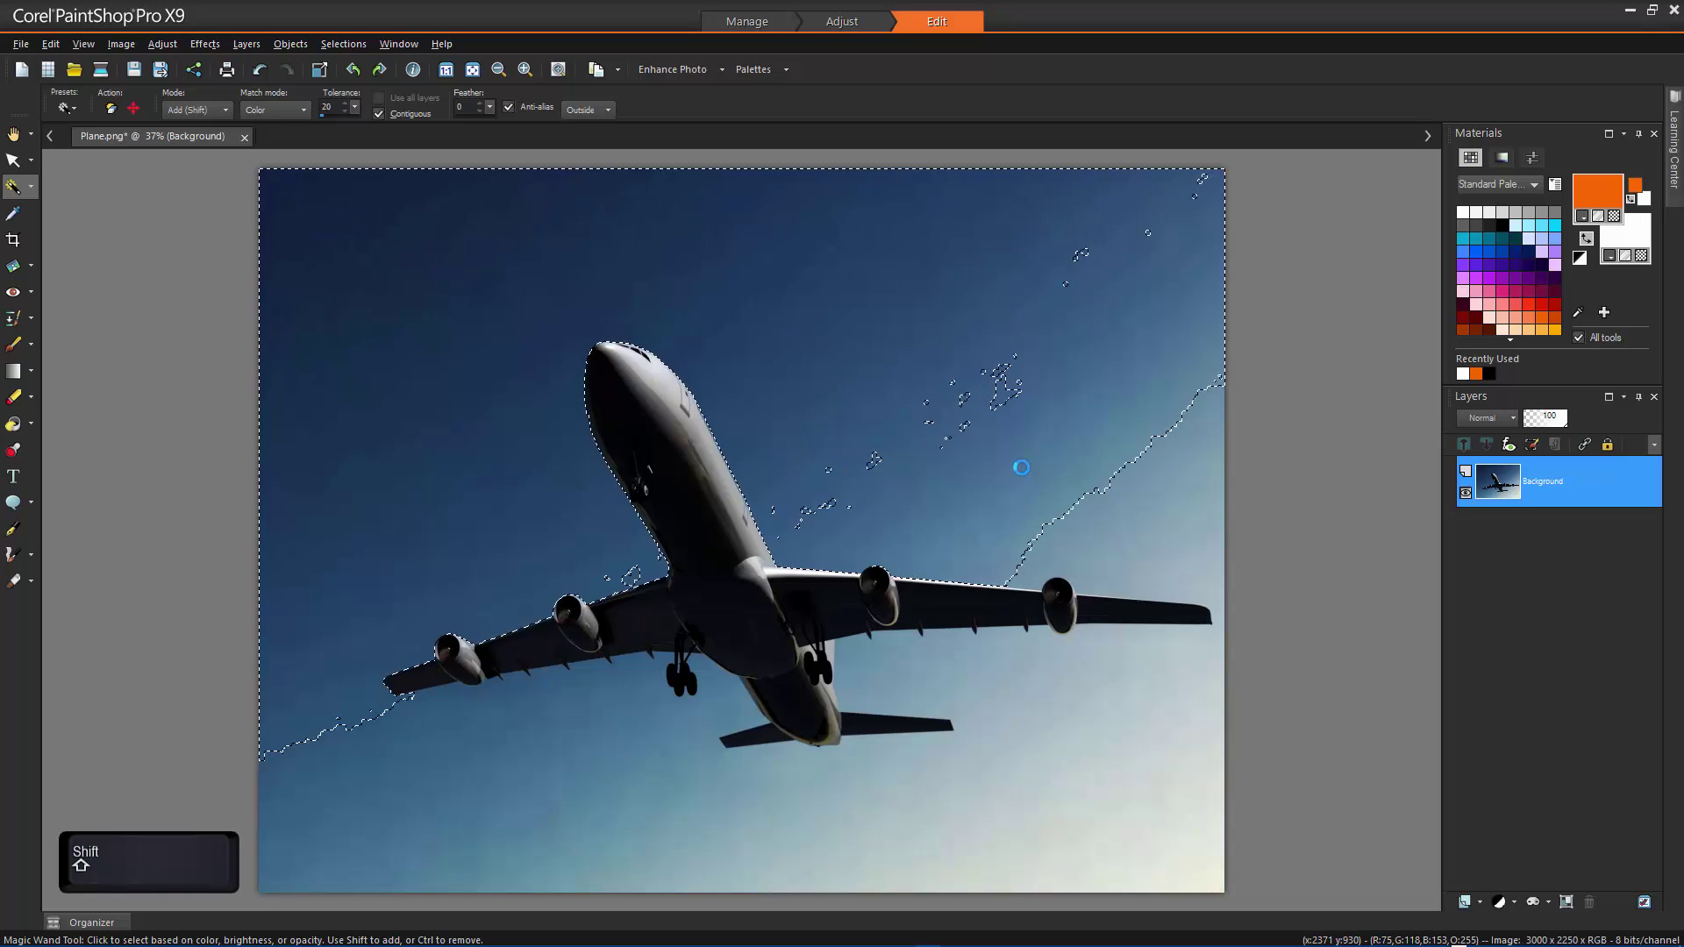
shift+click(1003, 391)
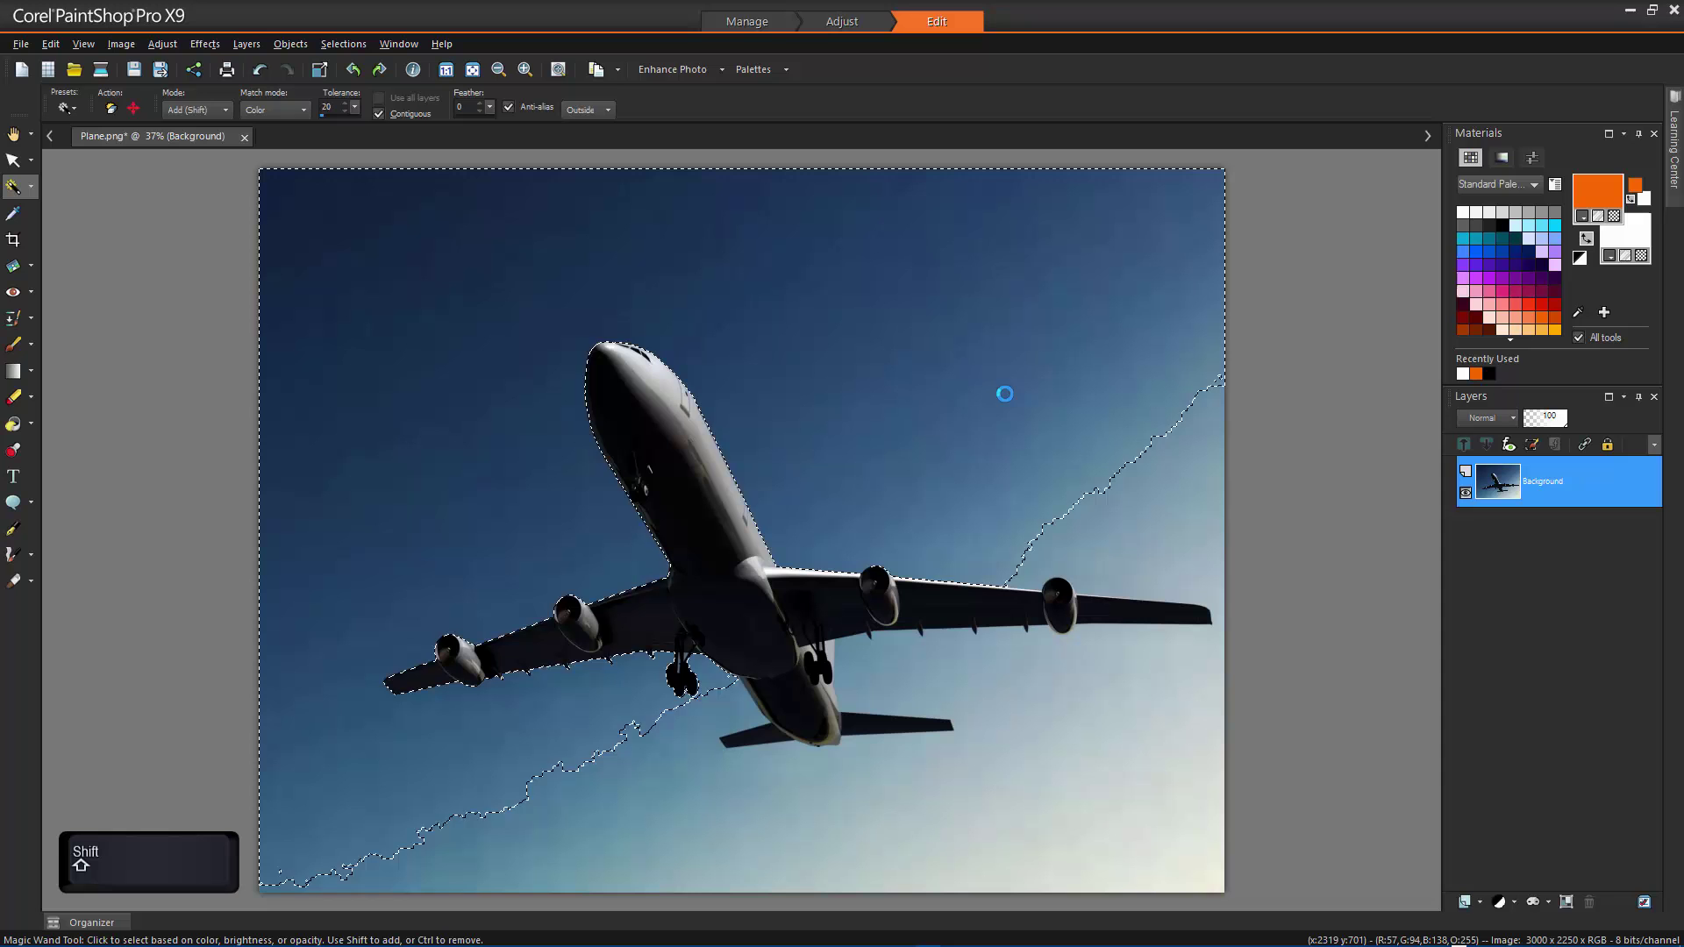
shift+click(726, 715)
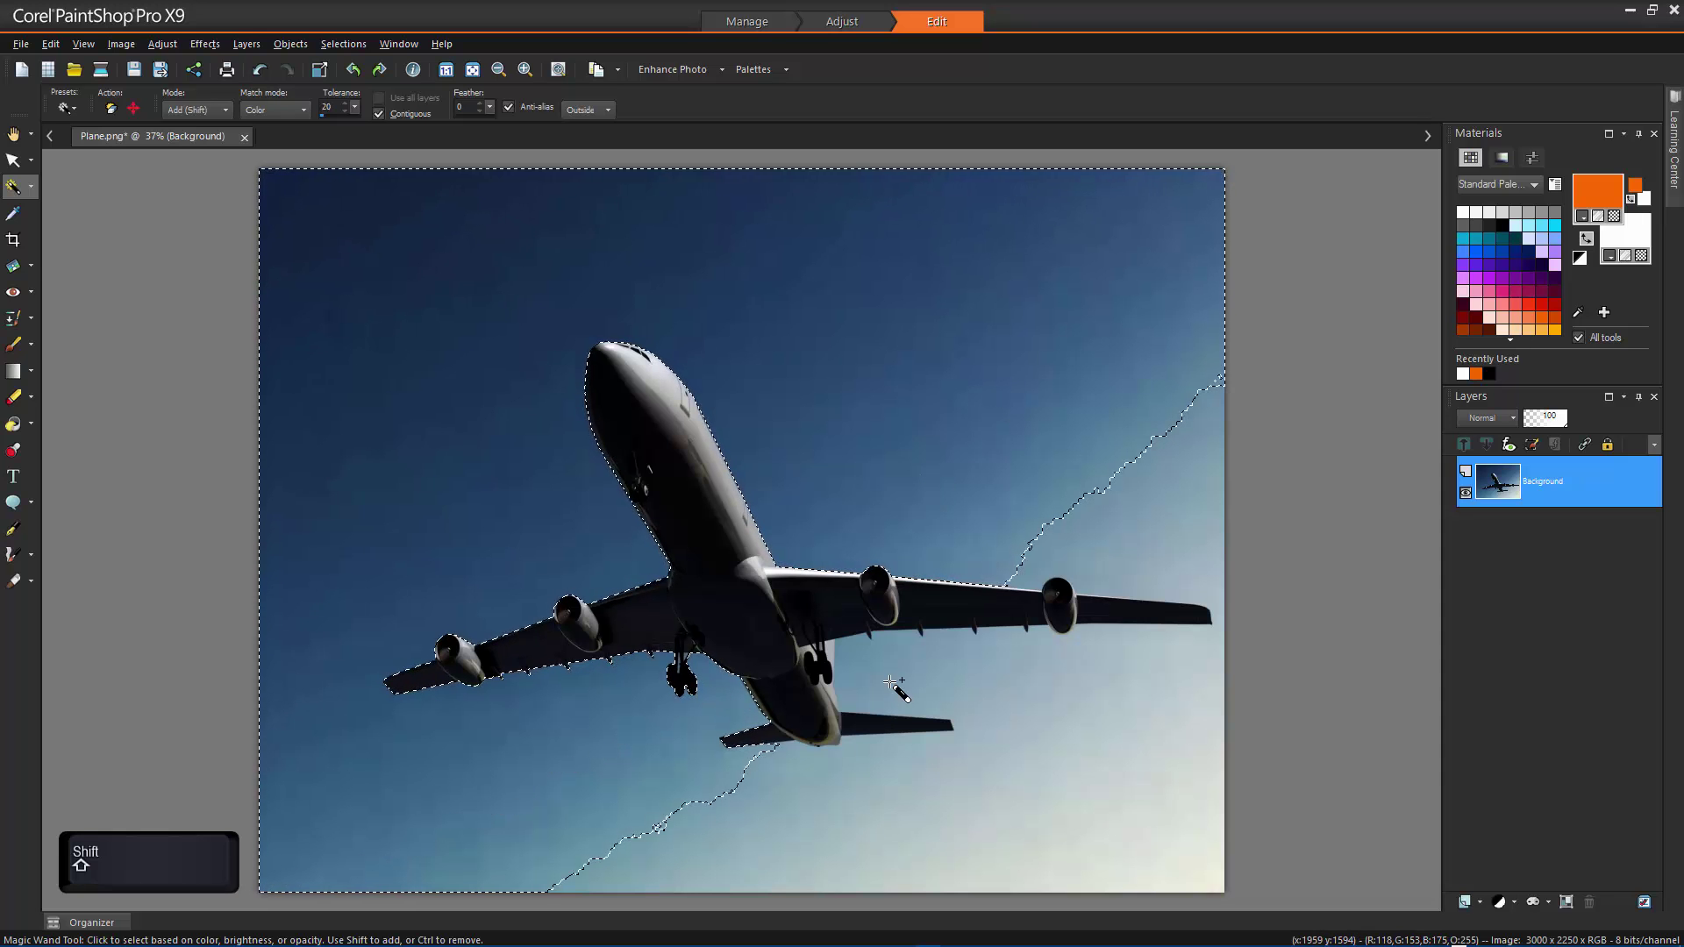
shift+click(1094, 756)
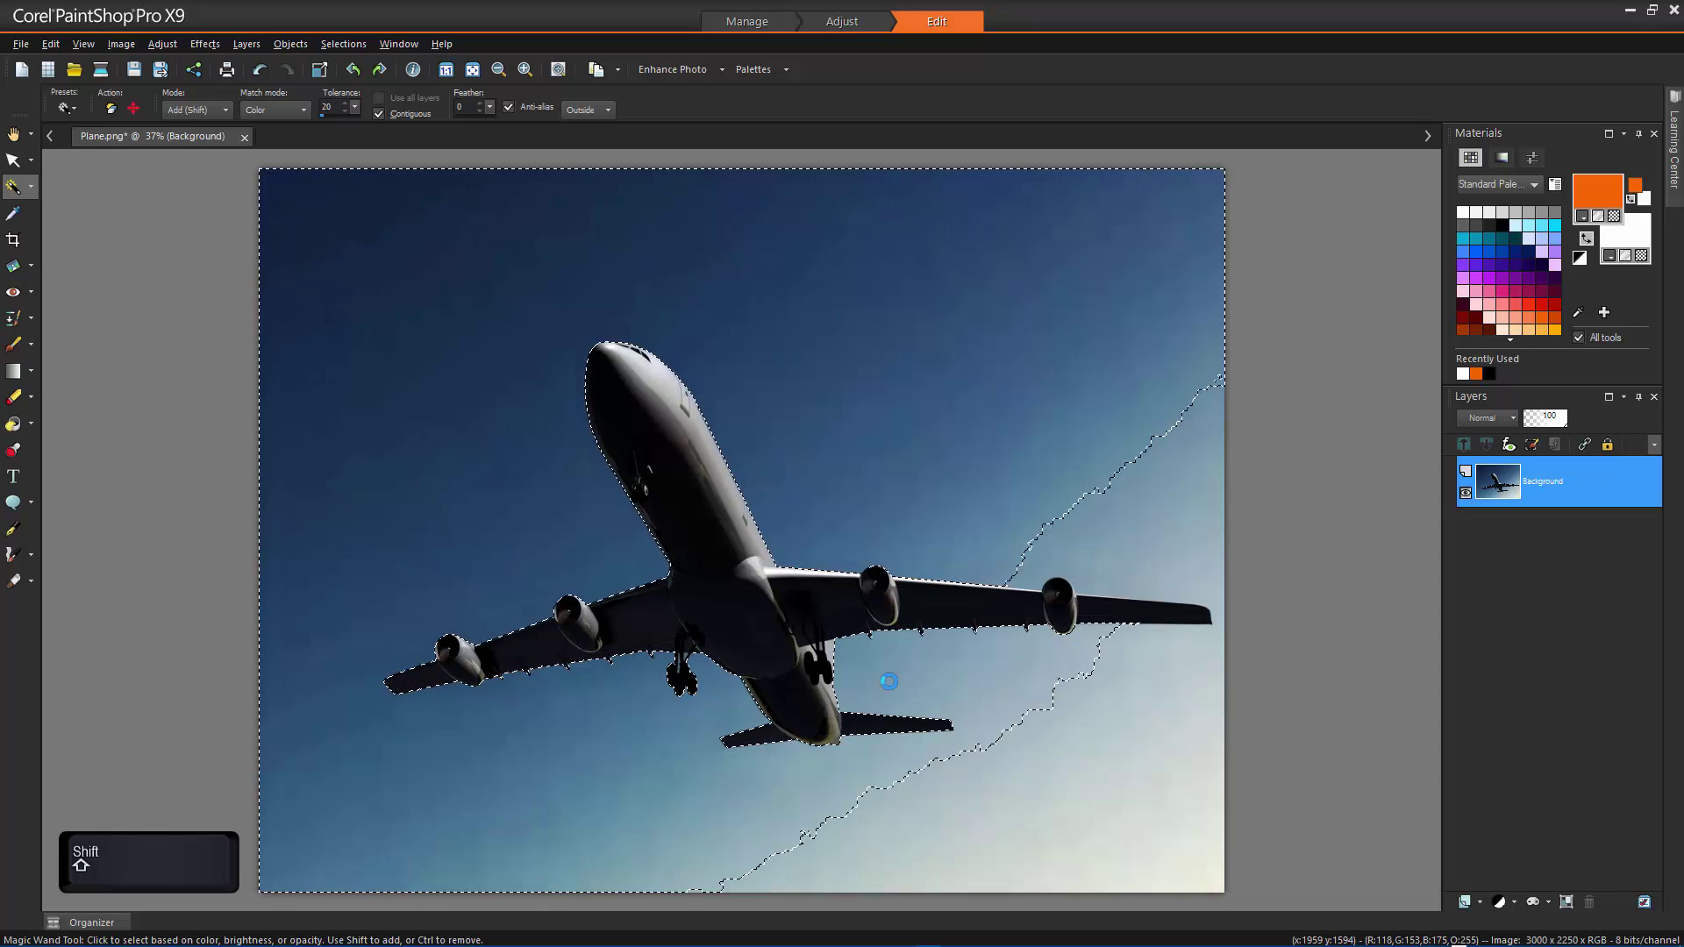
shift+click(1203, 500)
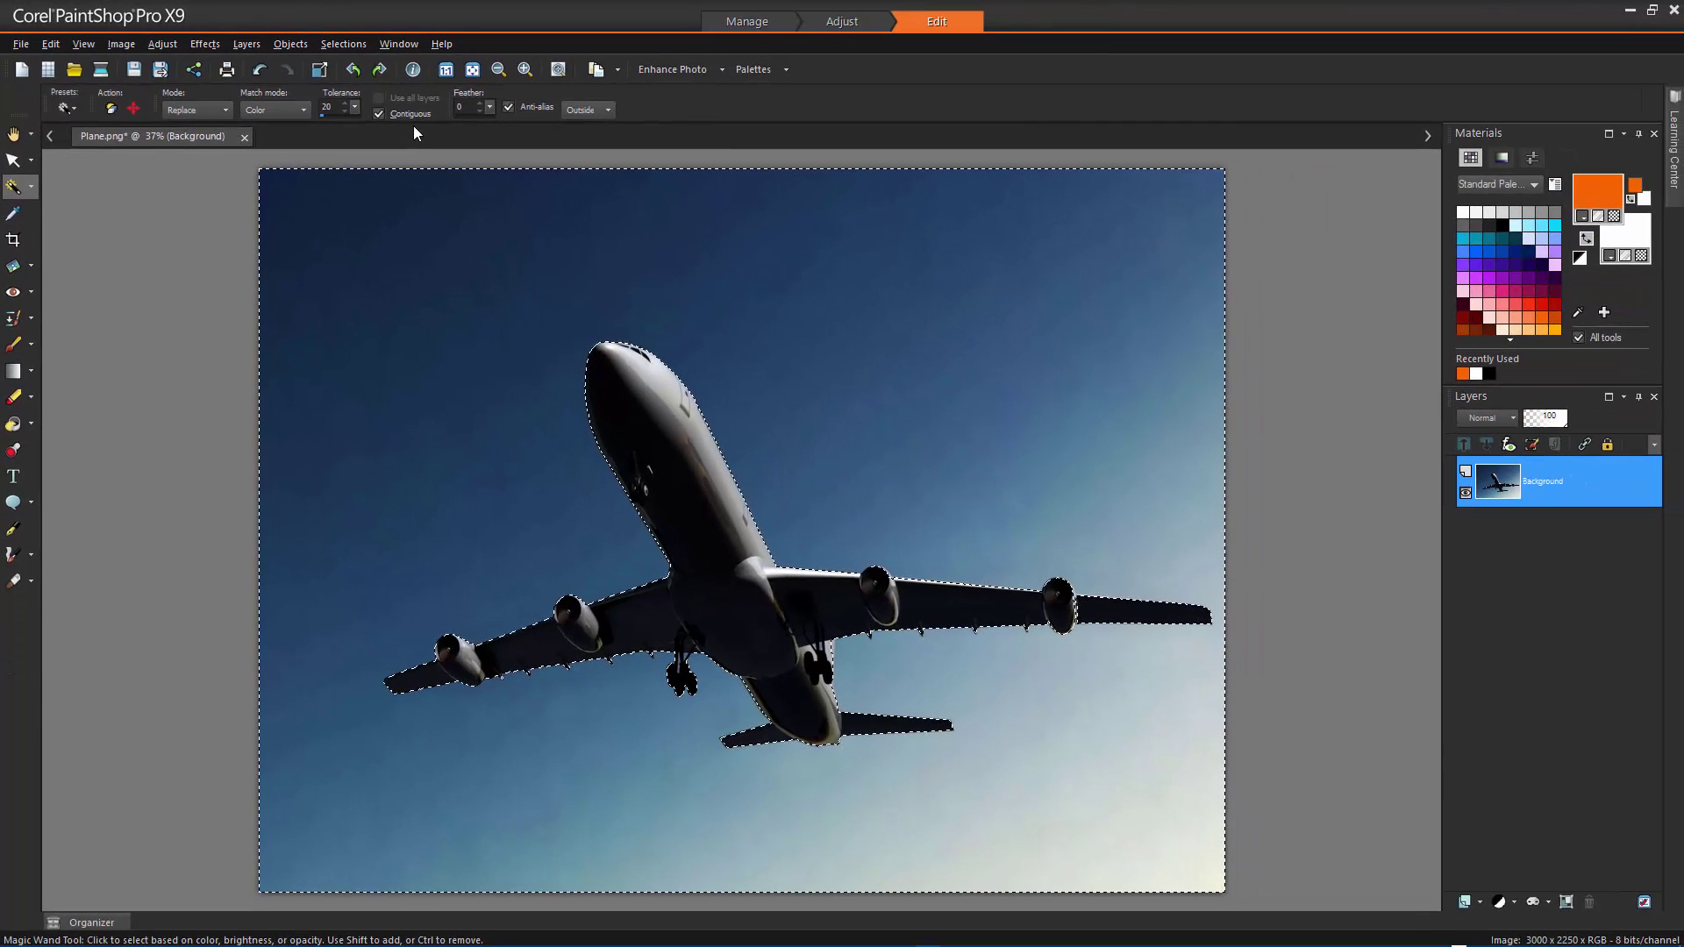
Step: Flood-fill the selected sky areas orange, then select none
click(13, 424)
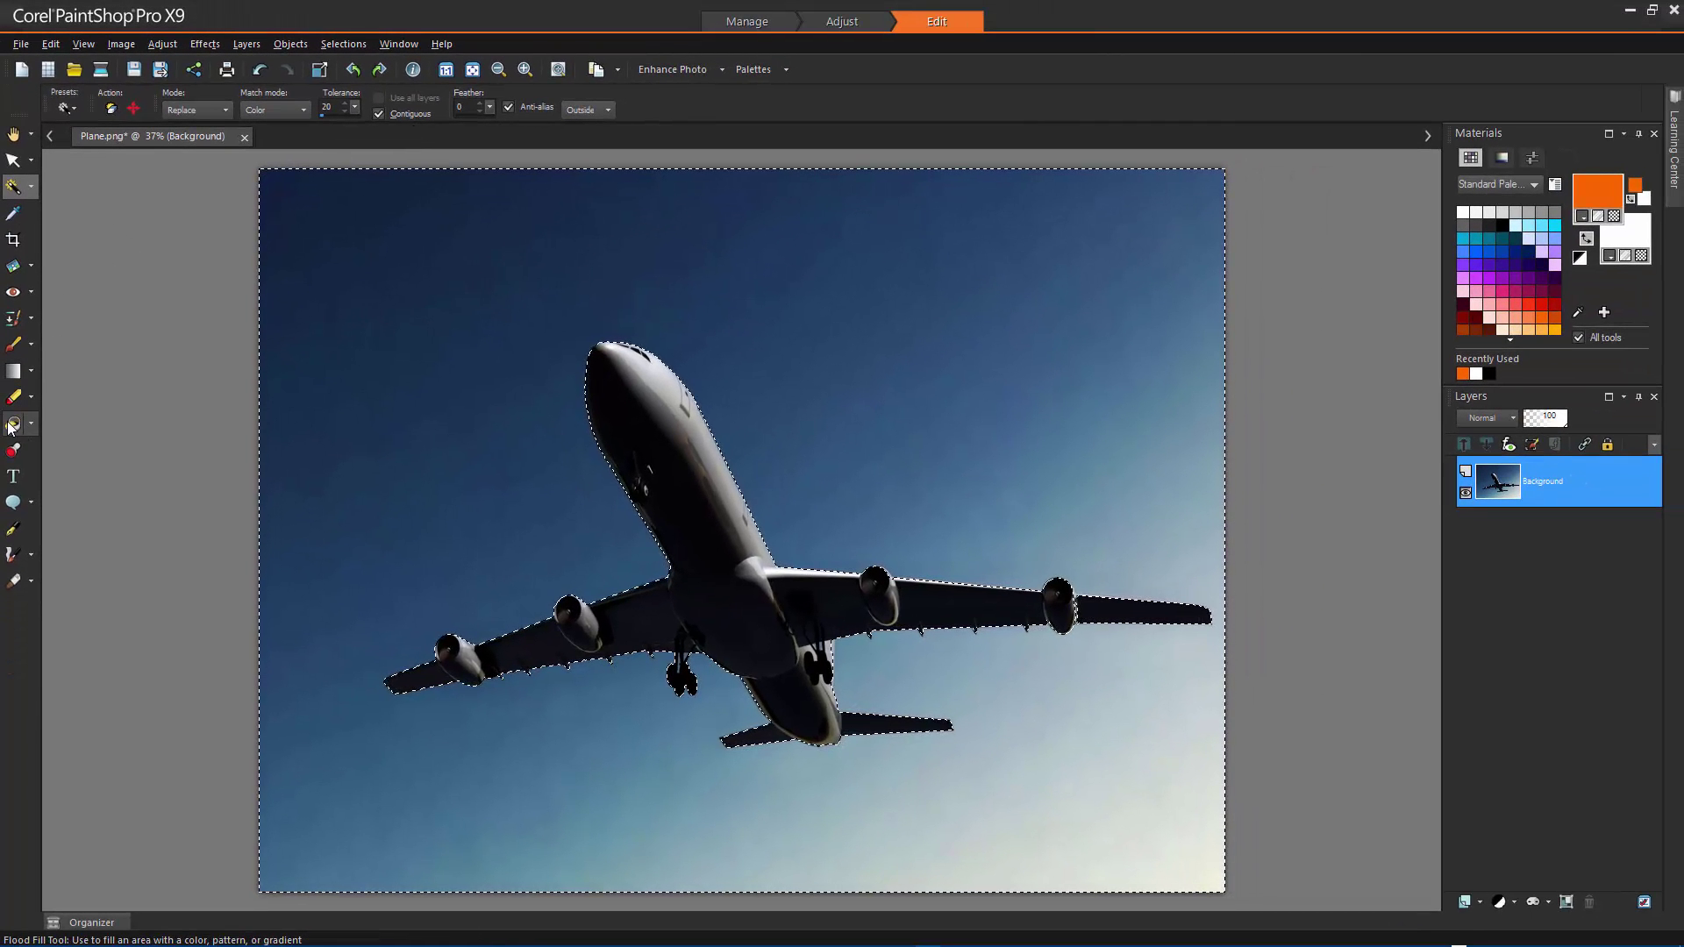
click(424, 334)
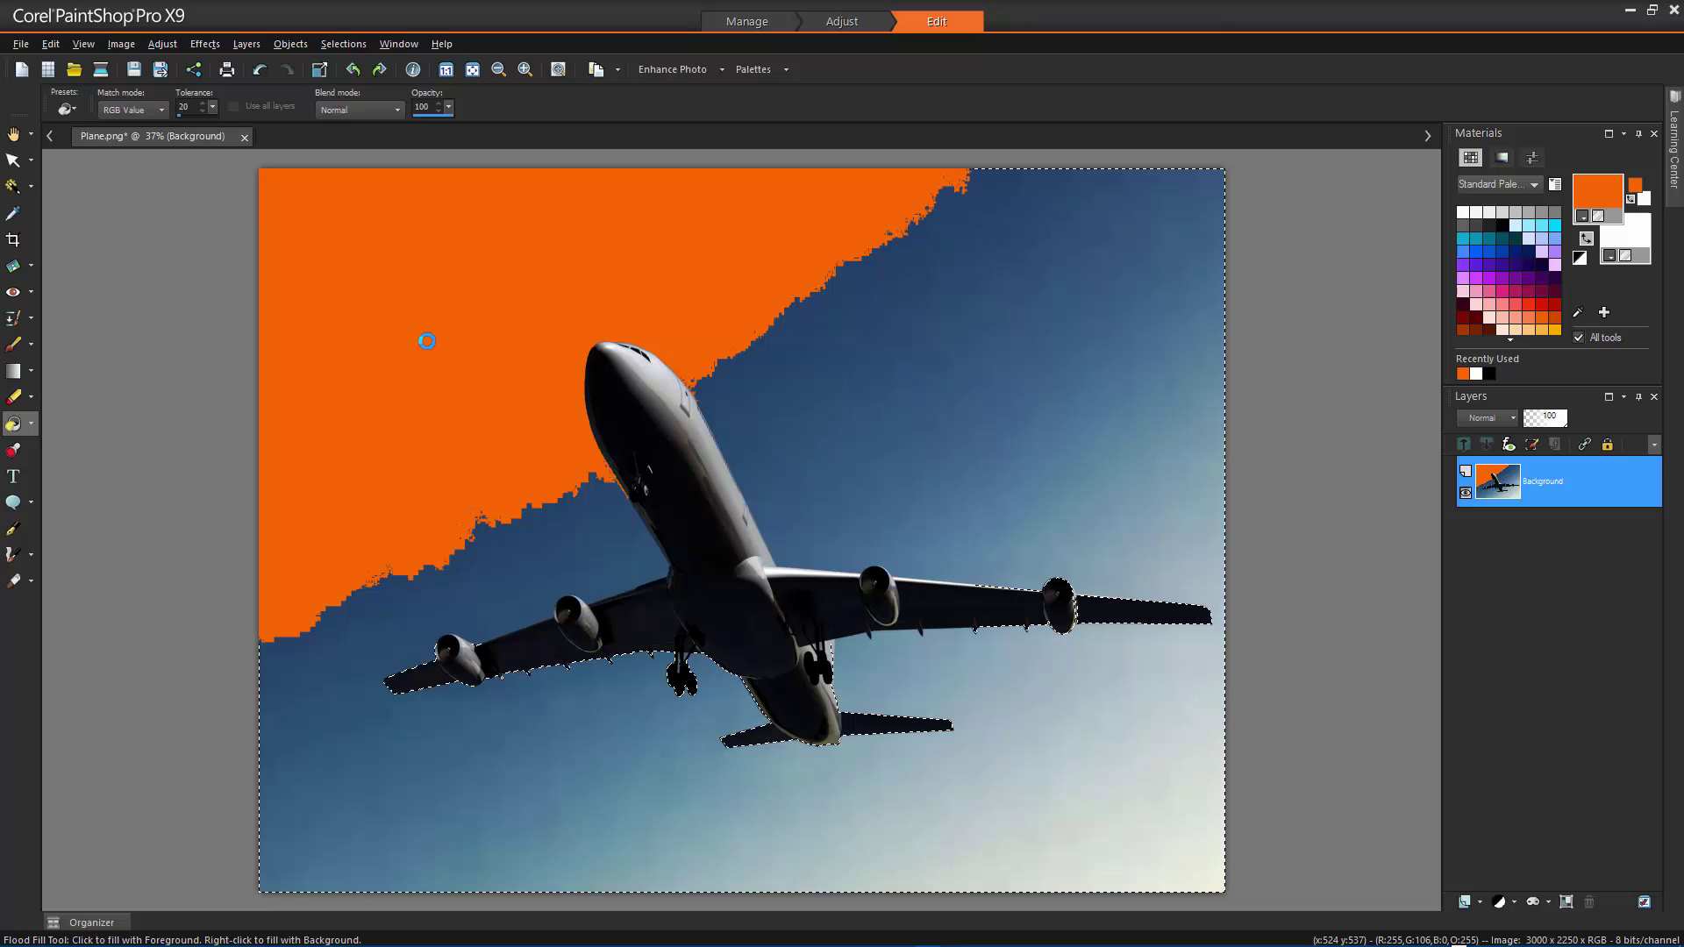
click(721, 344)
key(b)
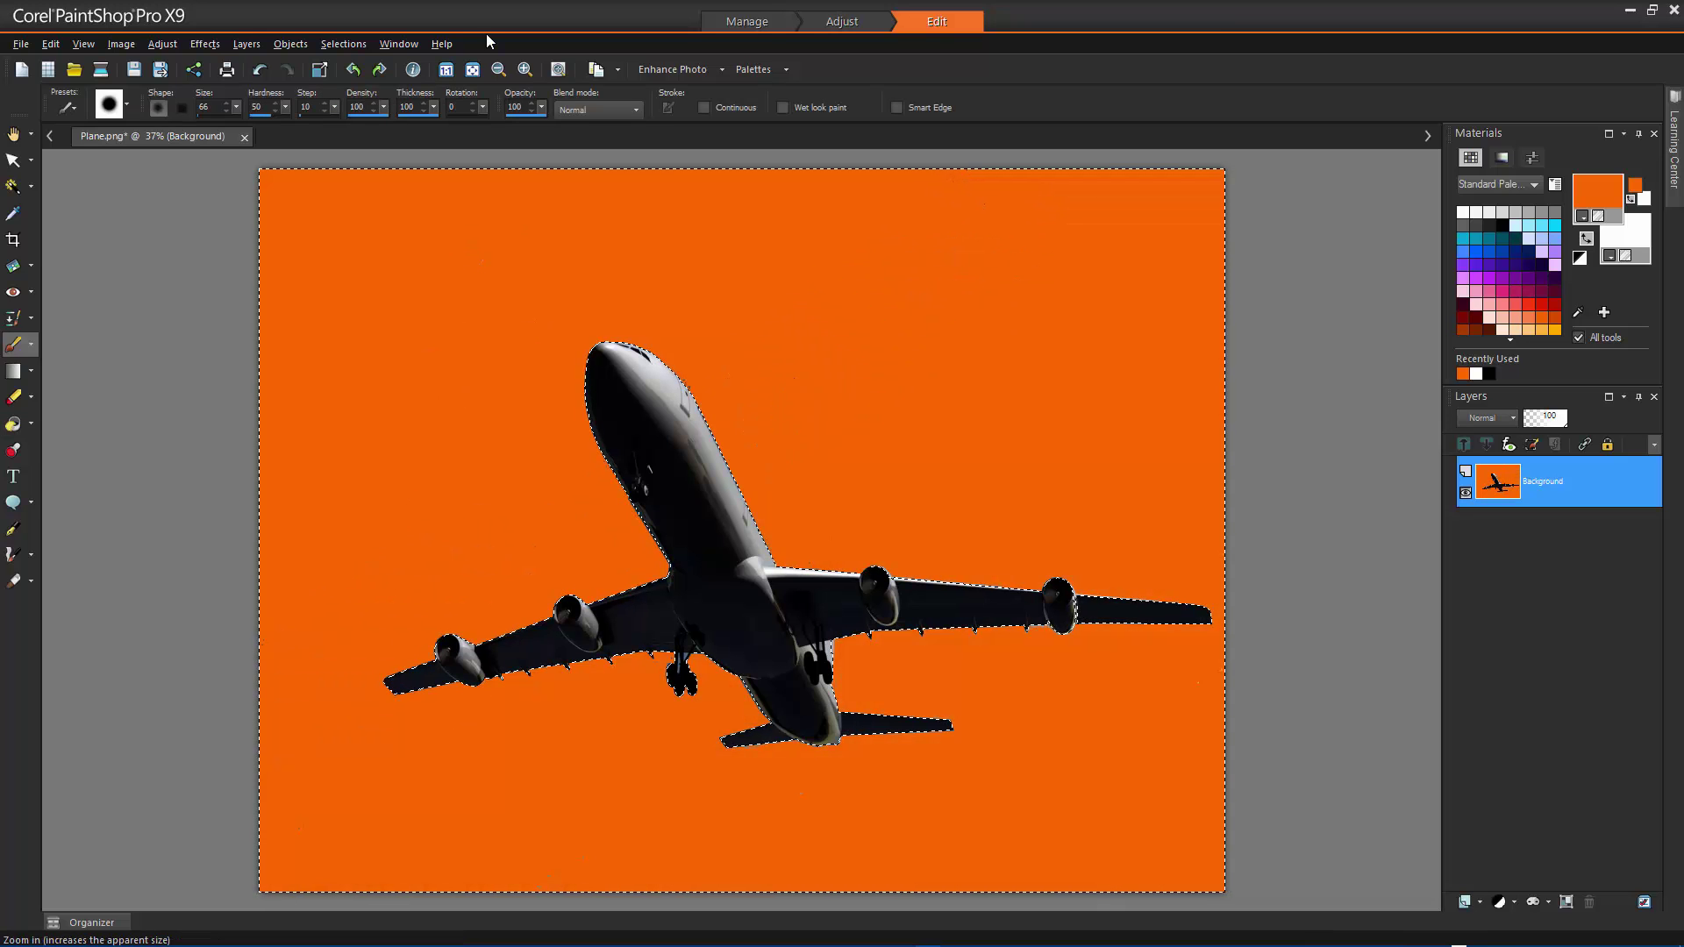
click(344, 44)
click(361, 93)
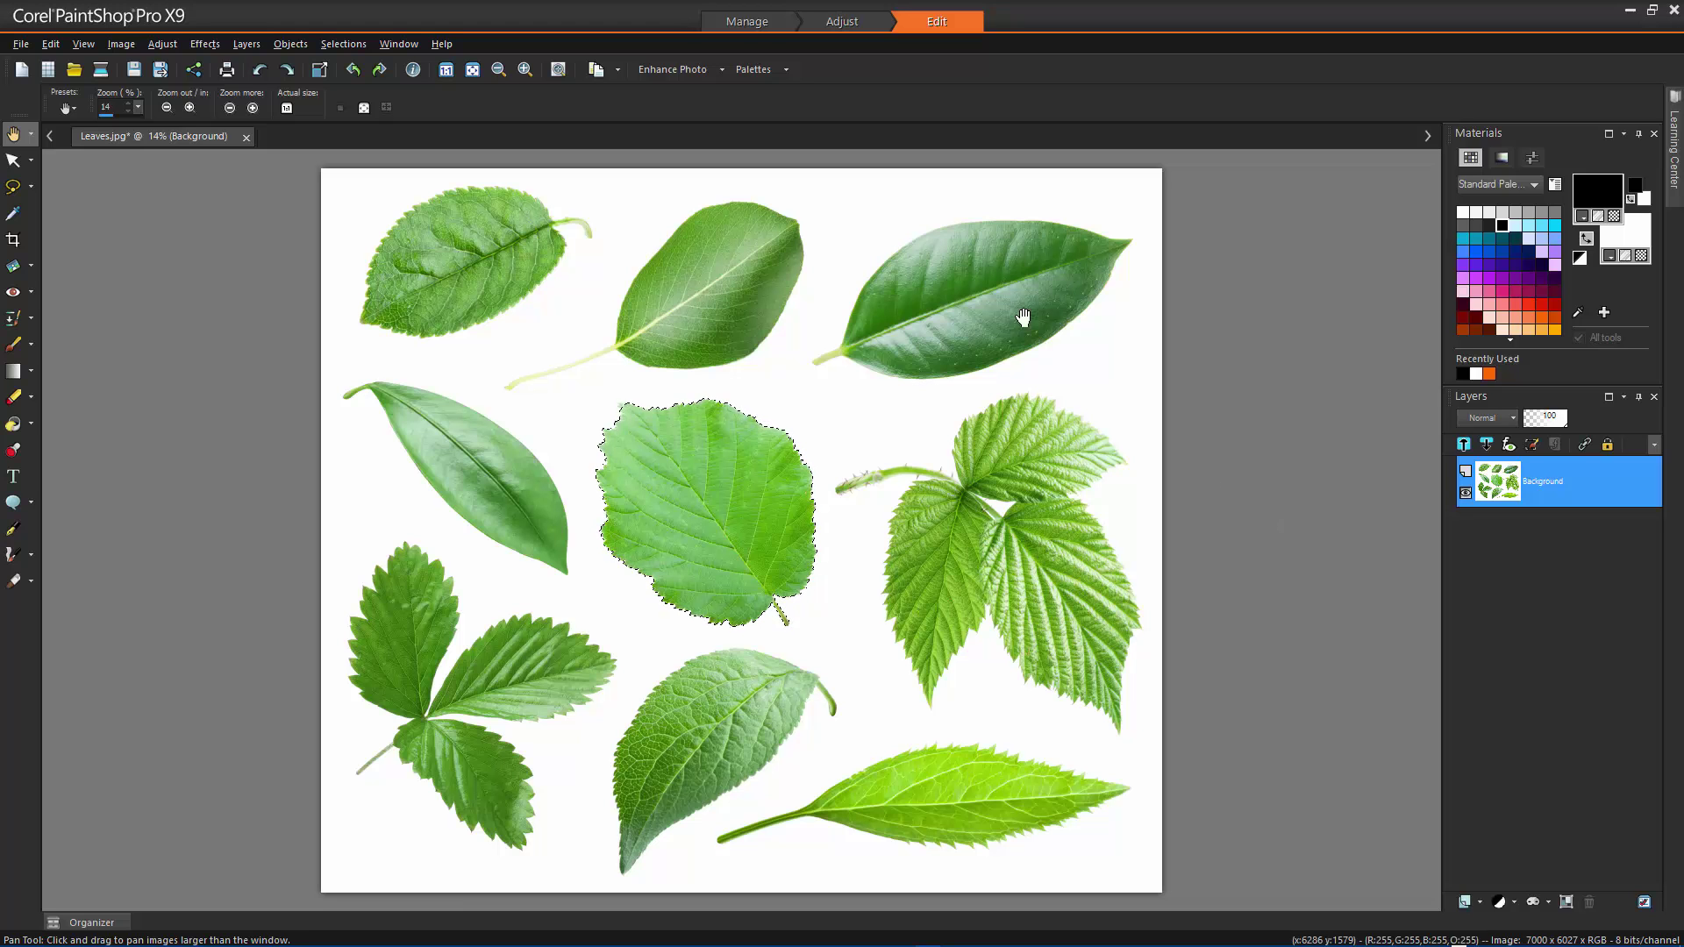
Step: Enter Edit Selection mode and set up the Round 50 brush at size 224
click(356, 45)
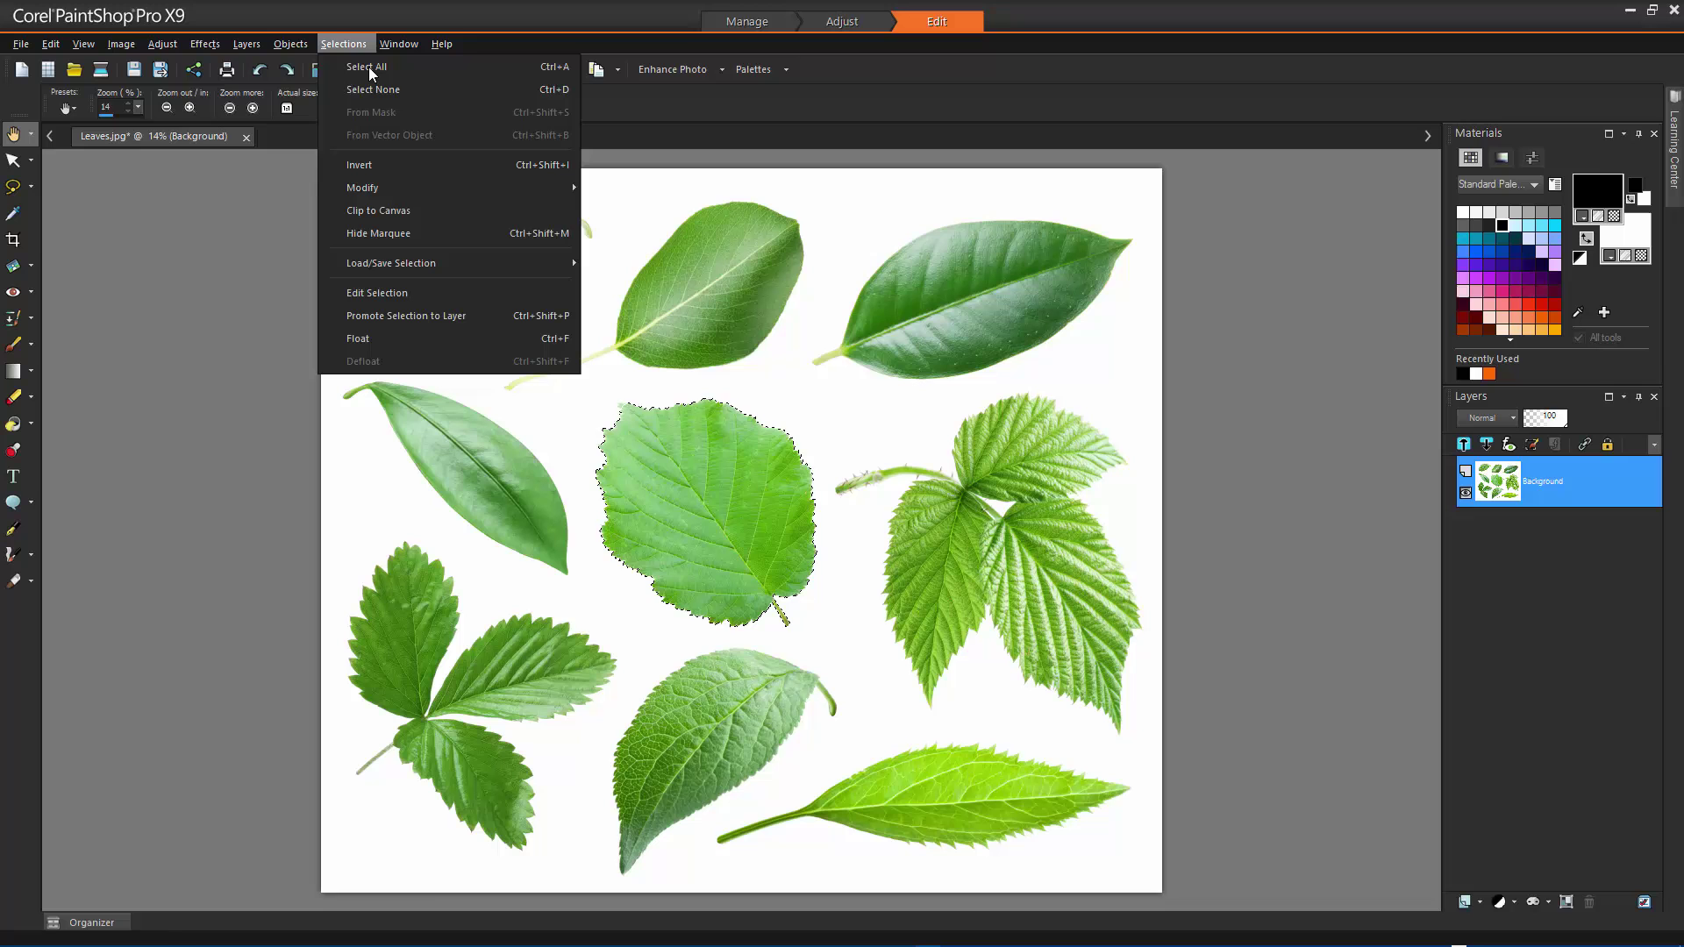
click(411, 295)
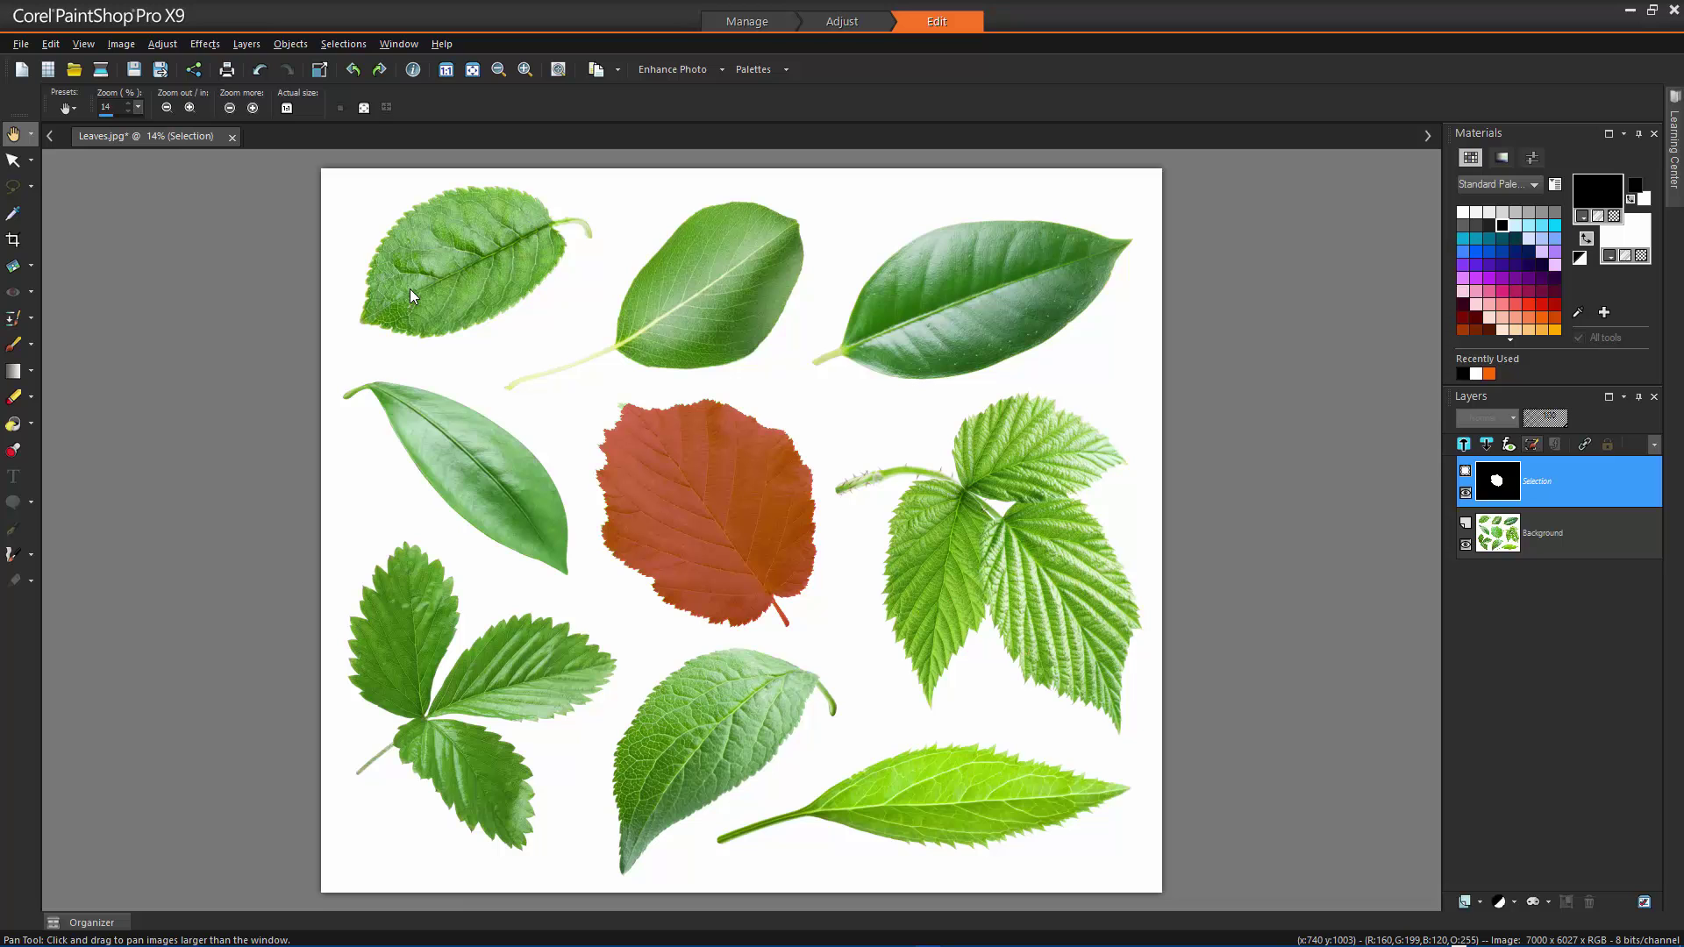
click(15, 345)
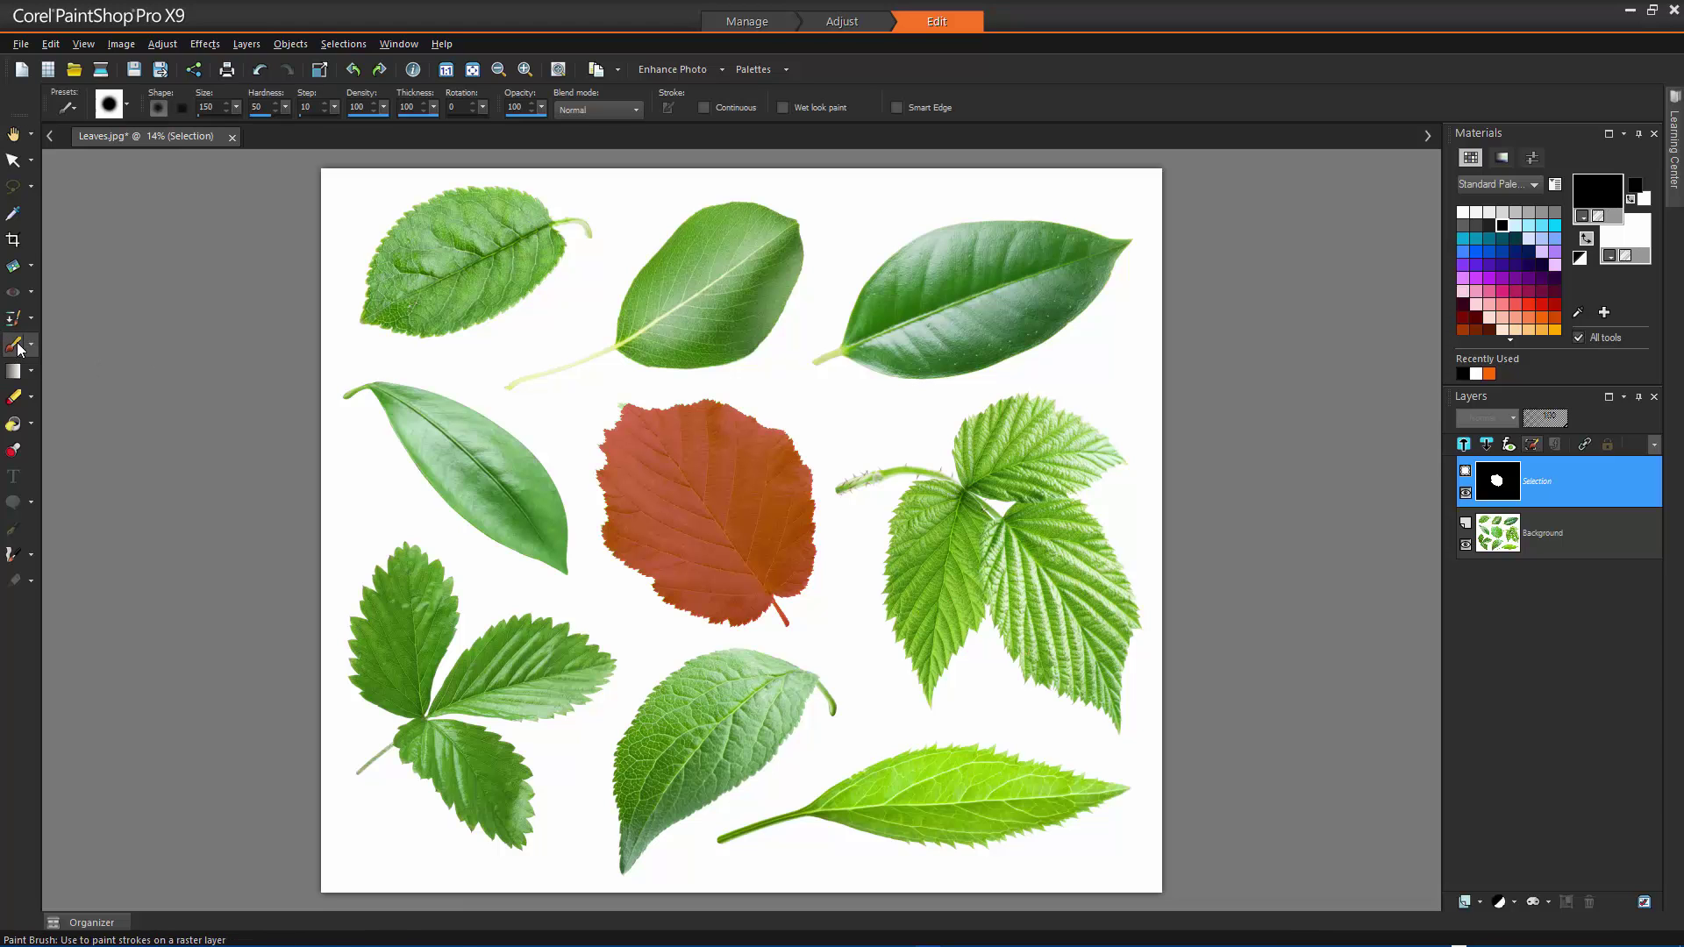
click(125, 107)
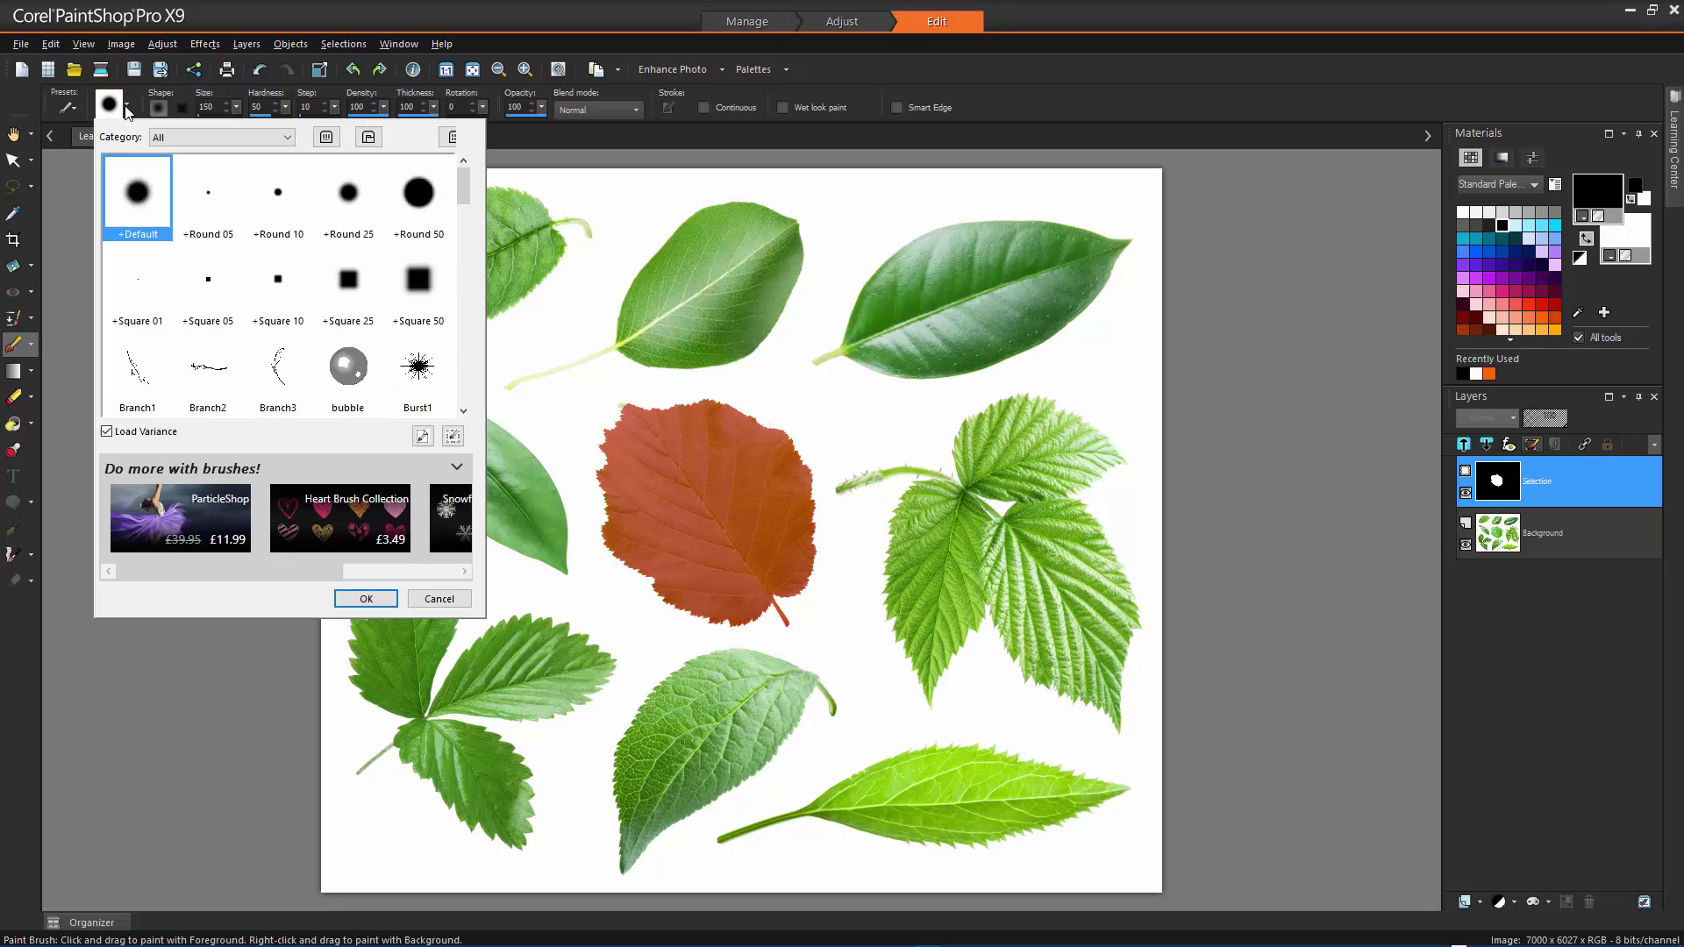
click(417, 198)
click(364, 599)
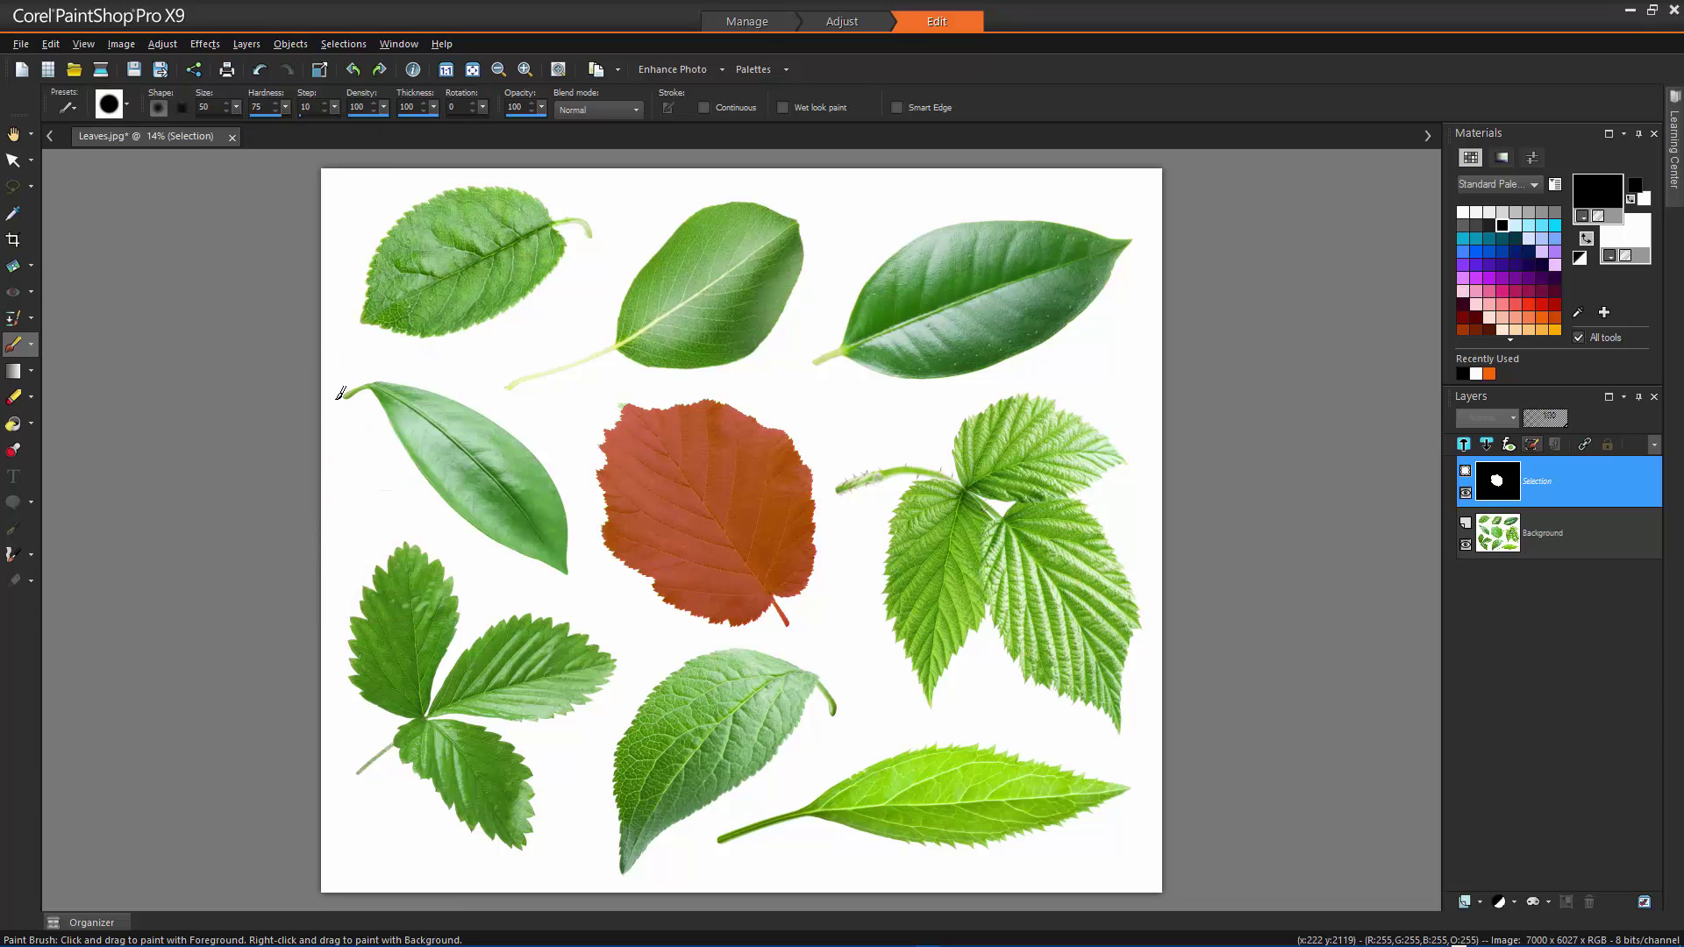
click(237, 109)
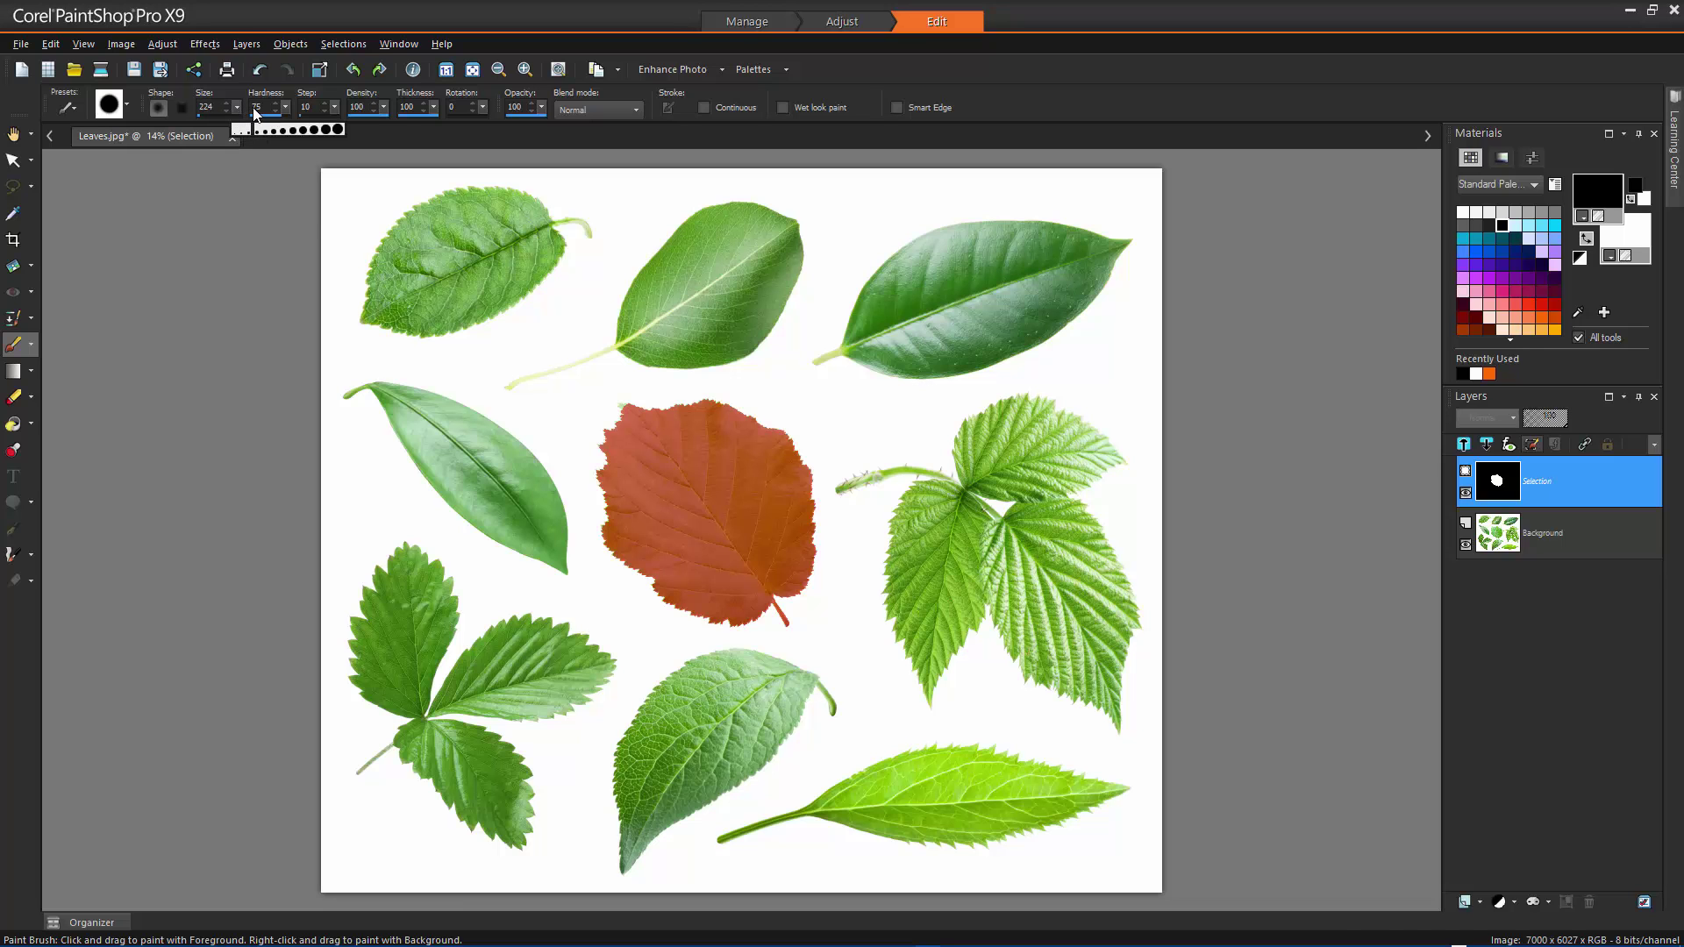
click(256, 112)
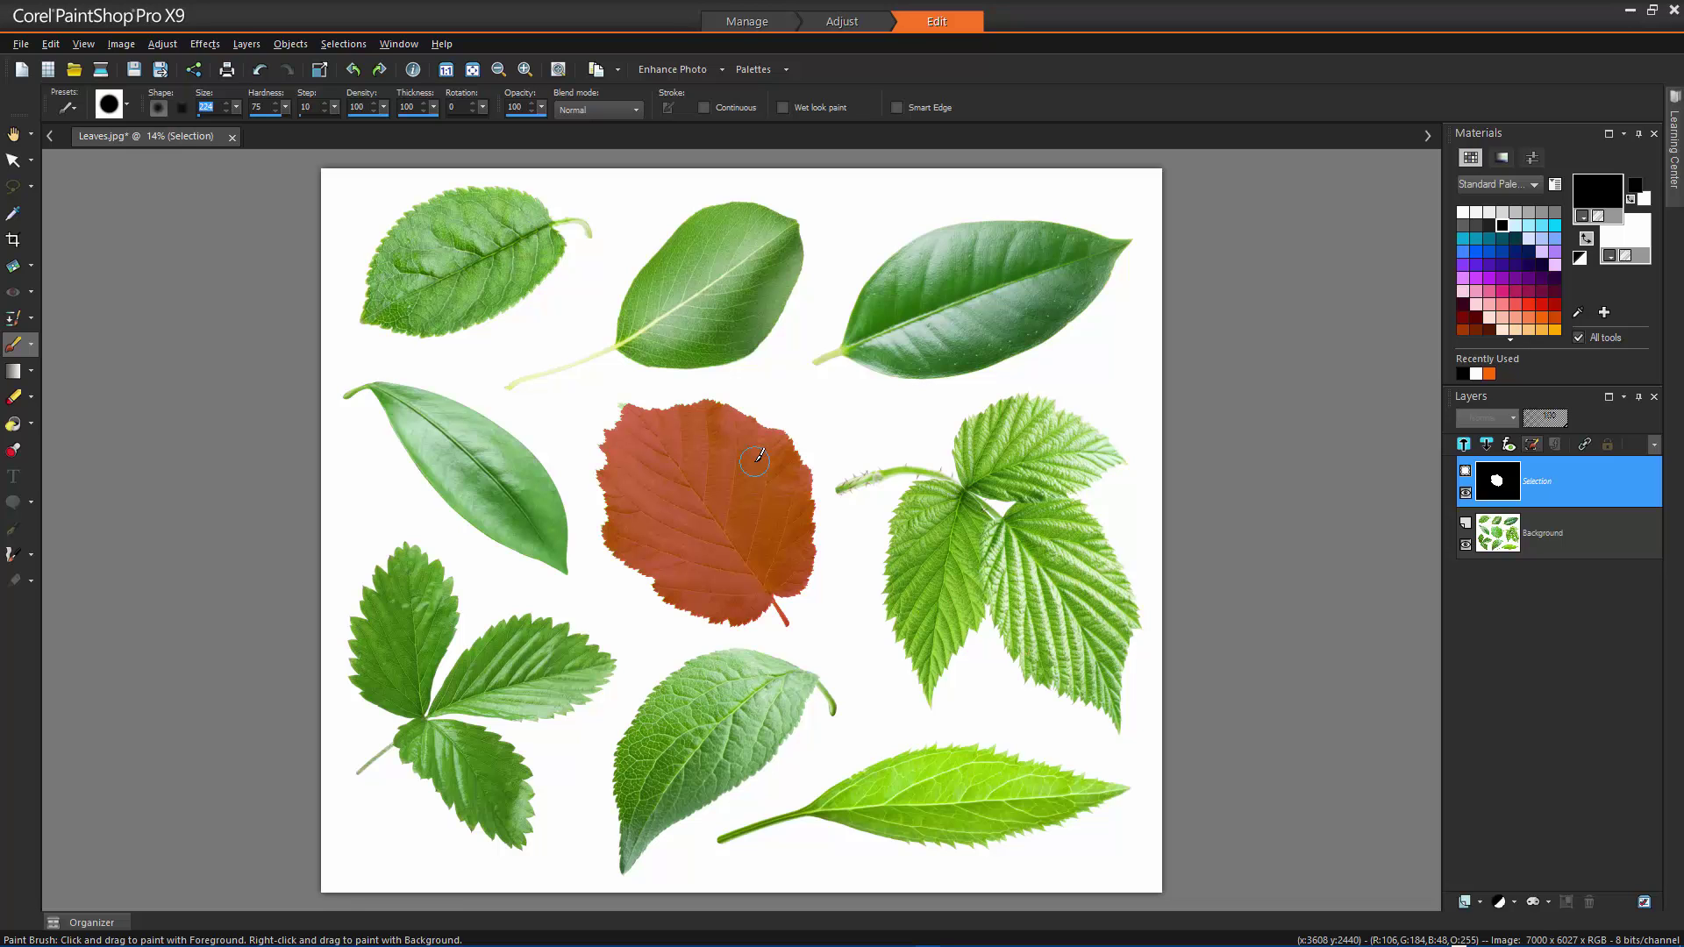
Step: Paint white along the leaf's top and right, then black along its lower edge
click(1463, 212)
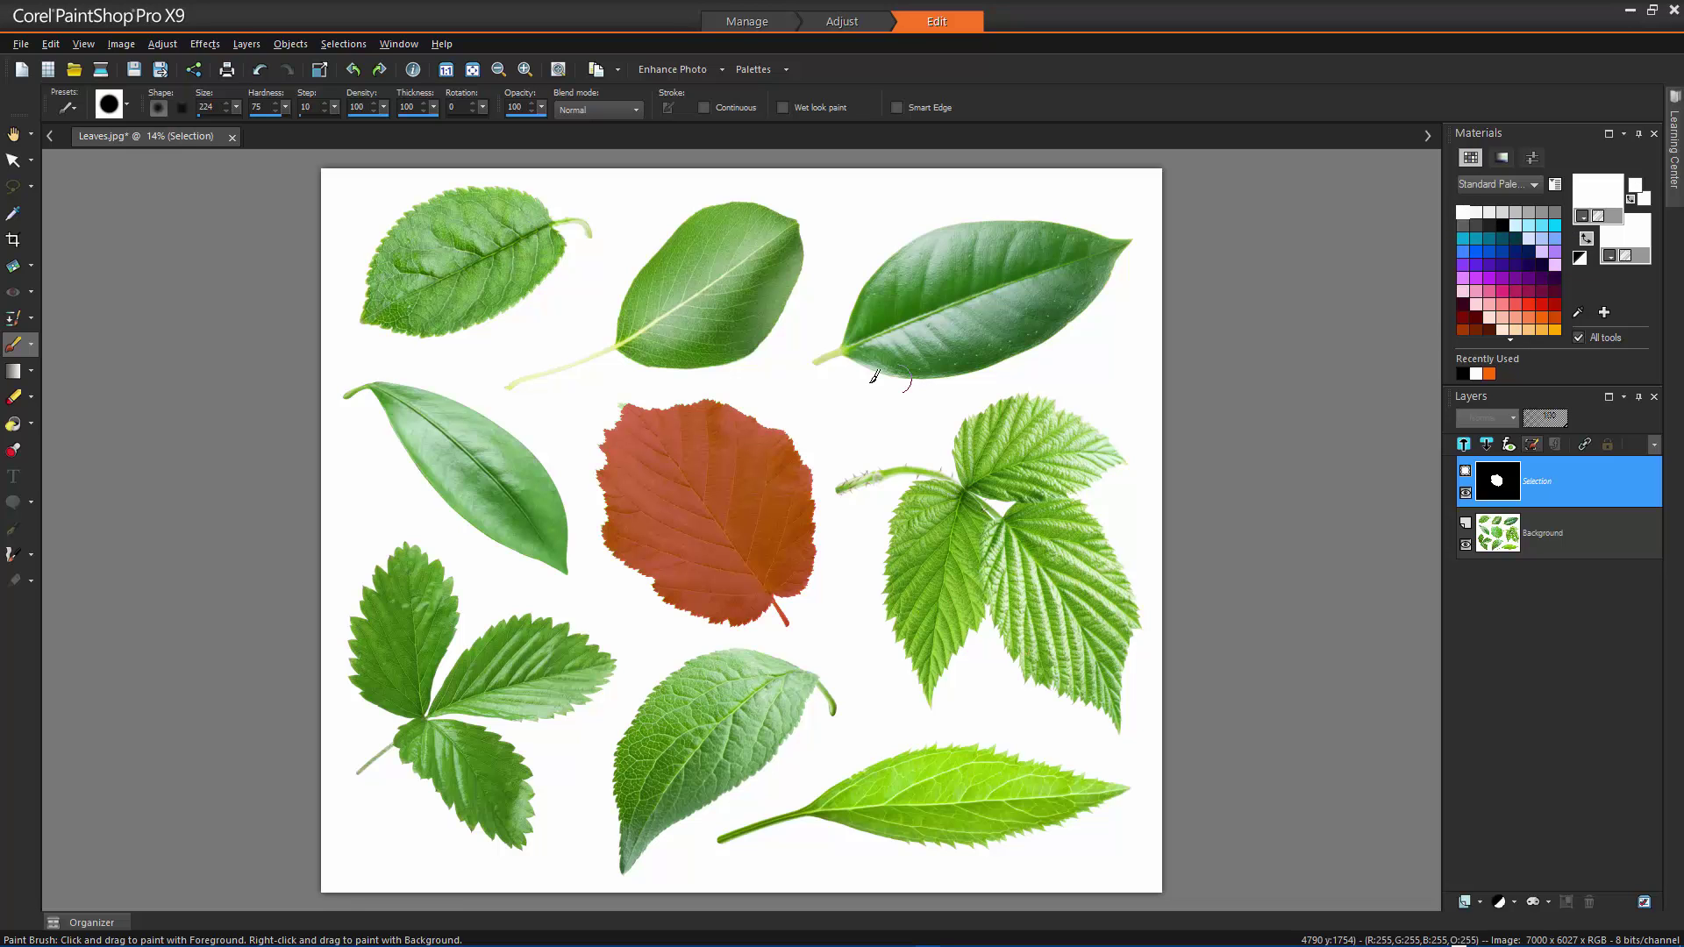
click(626, 405)
mouse_move(658, 405)
mouse_down()
mouse_move(711, 396)
mouse_move(803, 456)
mouse_move(811, 528)
mouse_move(779, 626)
mouse_move(695, 626)
mouse_move(671, 605)
mouse_move(600, 506)
mouse_move(608, 442)
mouse_up()
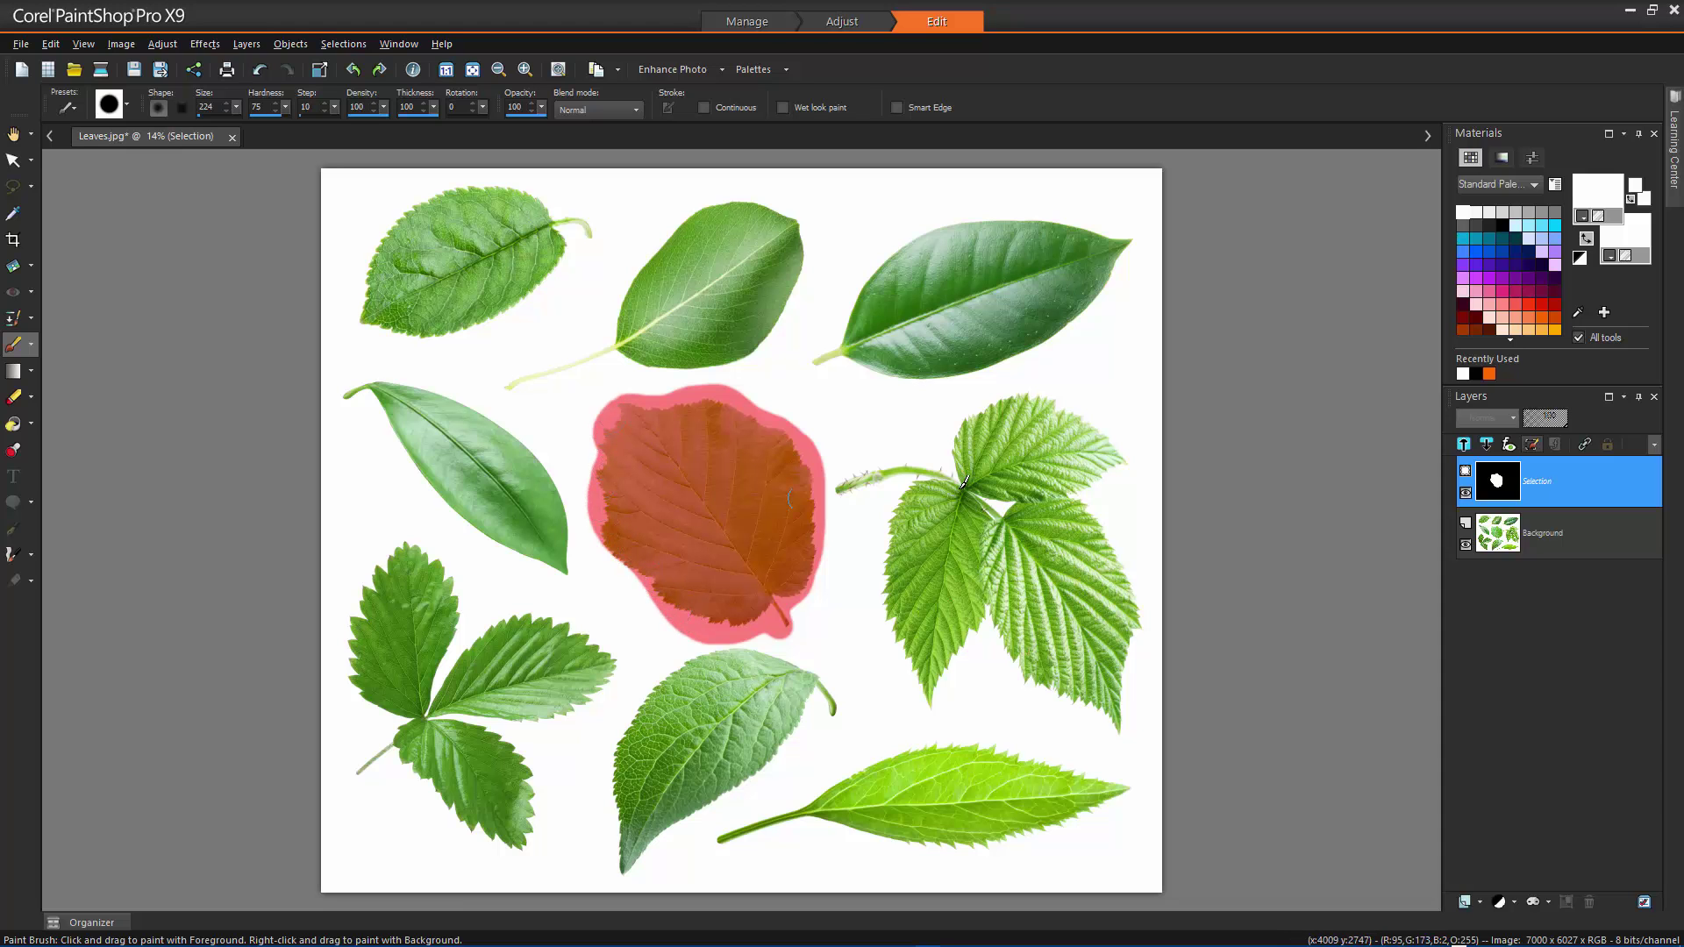
click(1505, 224)
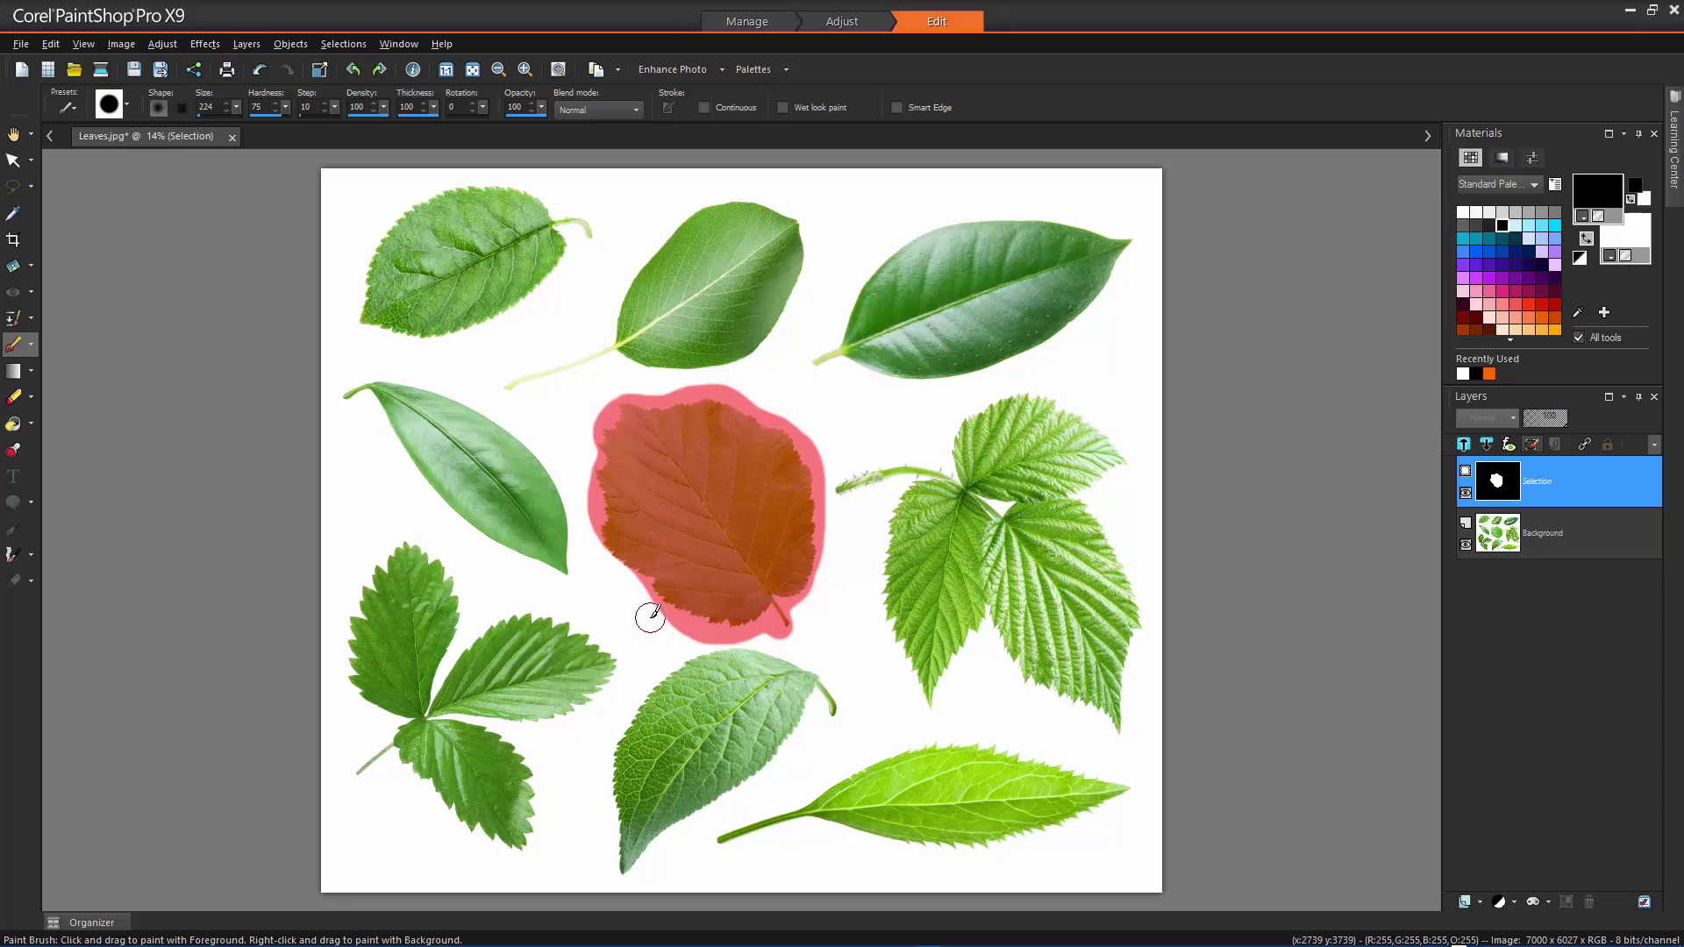
drag(667, 625, 707, 639)
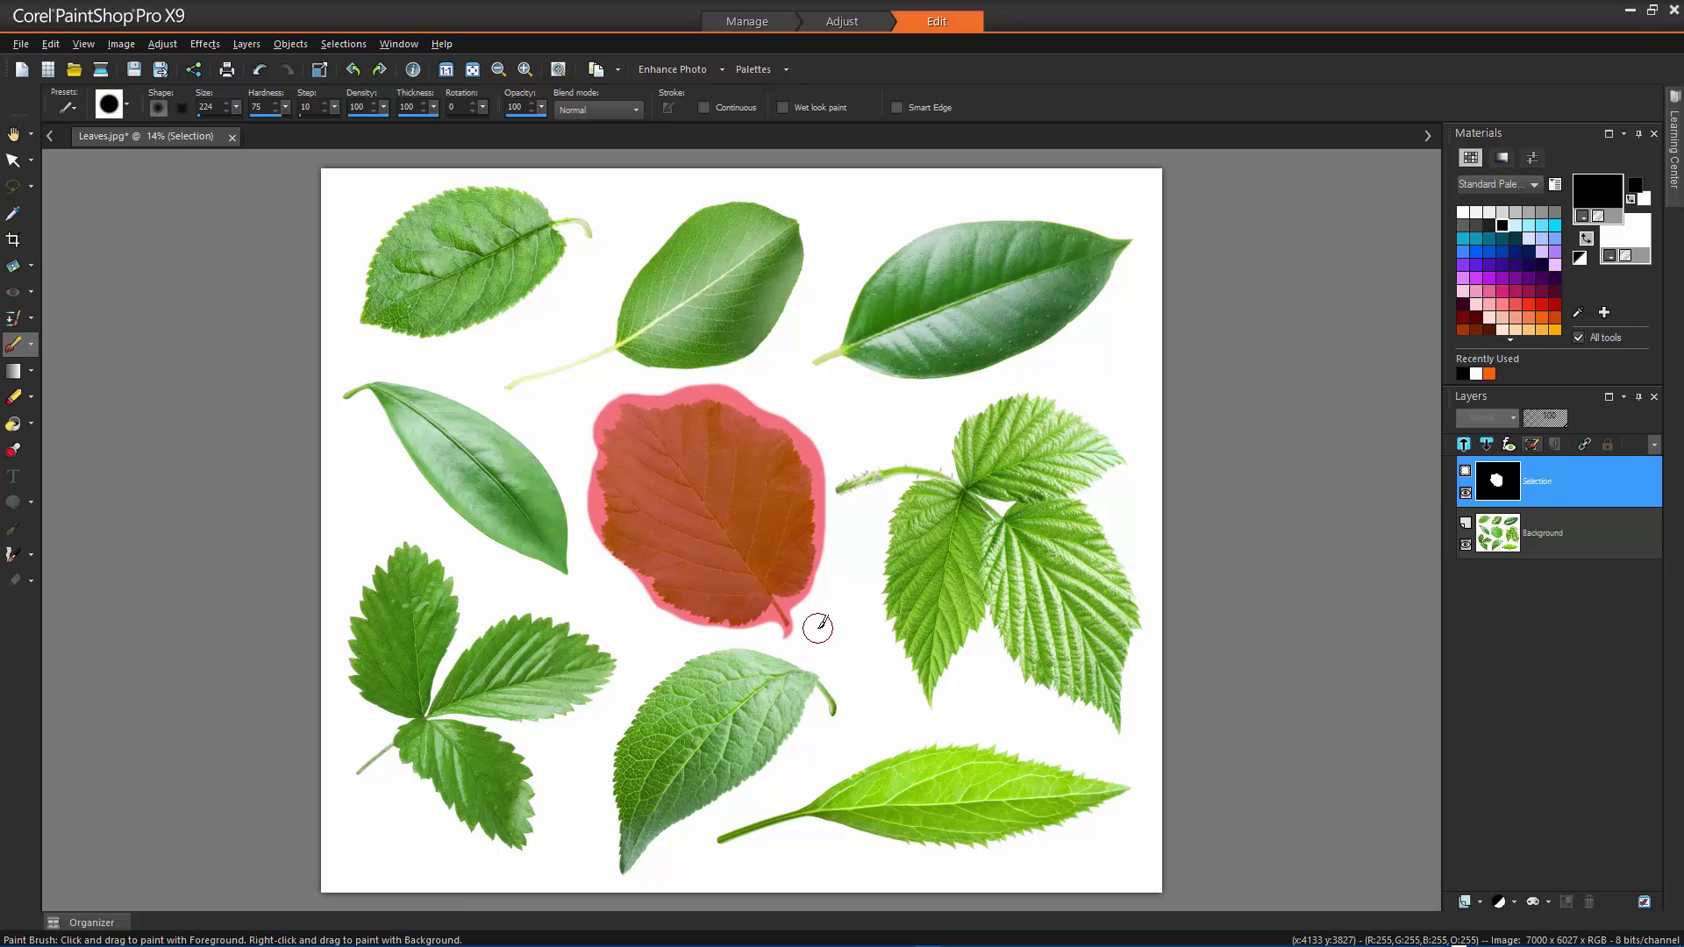
Step: Toggle Selections > Edit Selection off to return the leaf to a normal selection outline
click(356, 44)
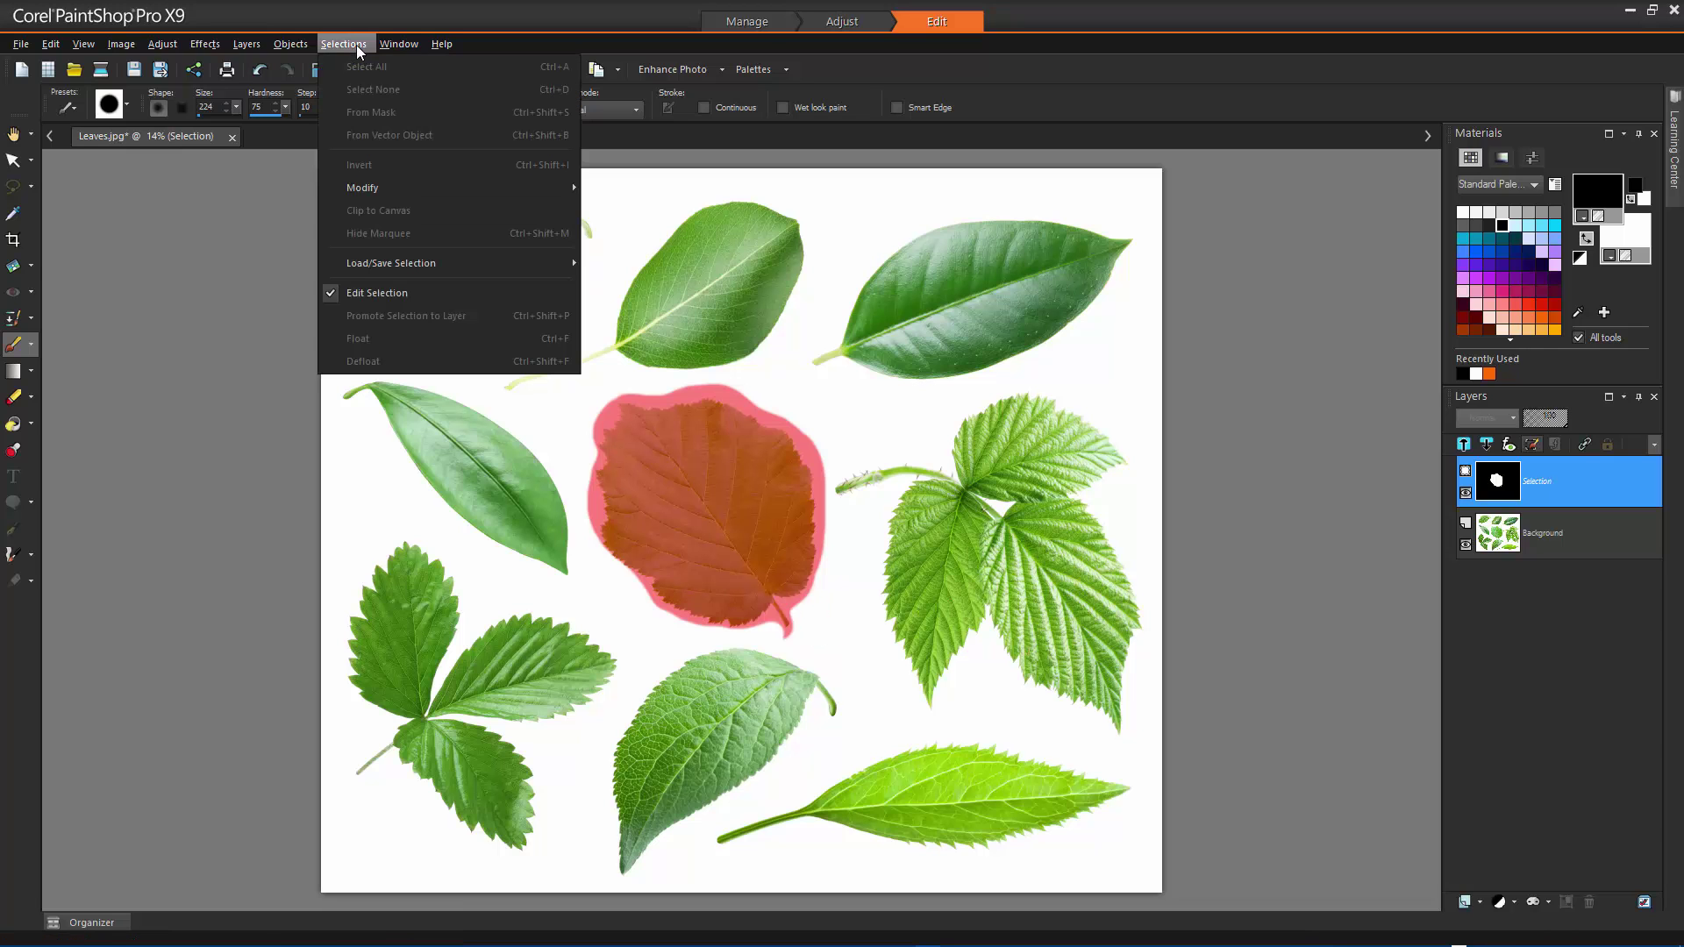
click(377, 292)
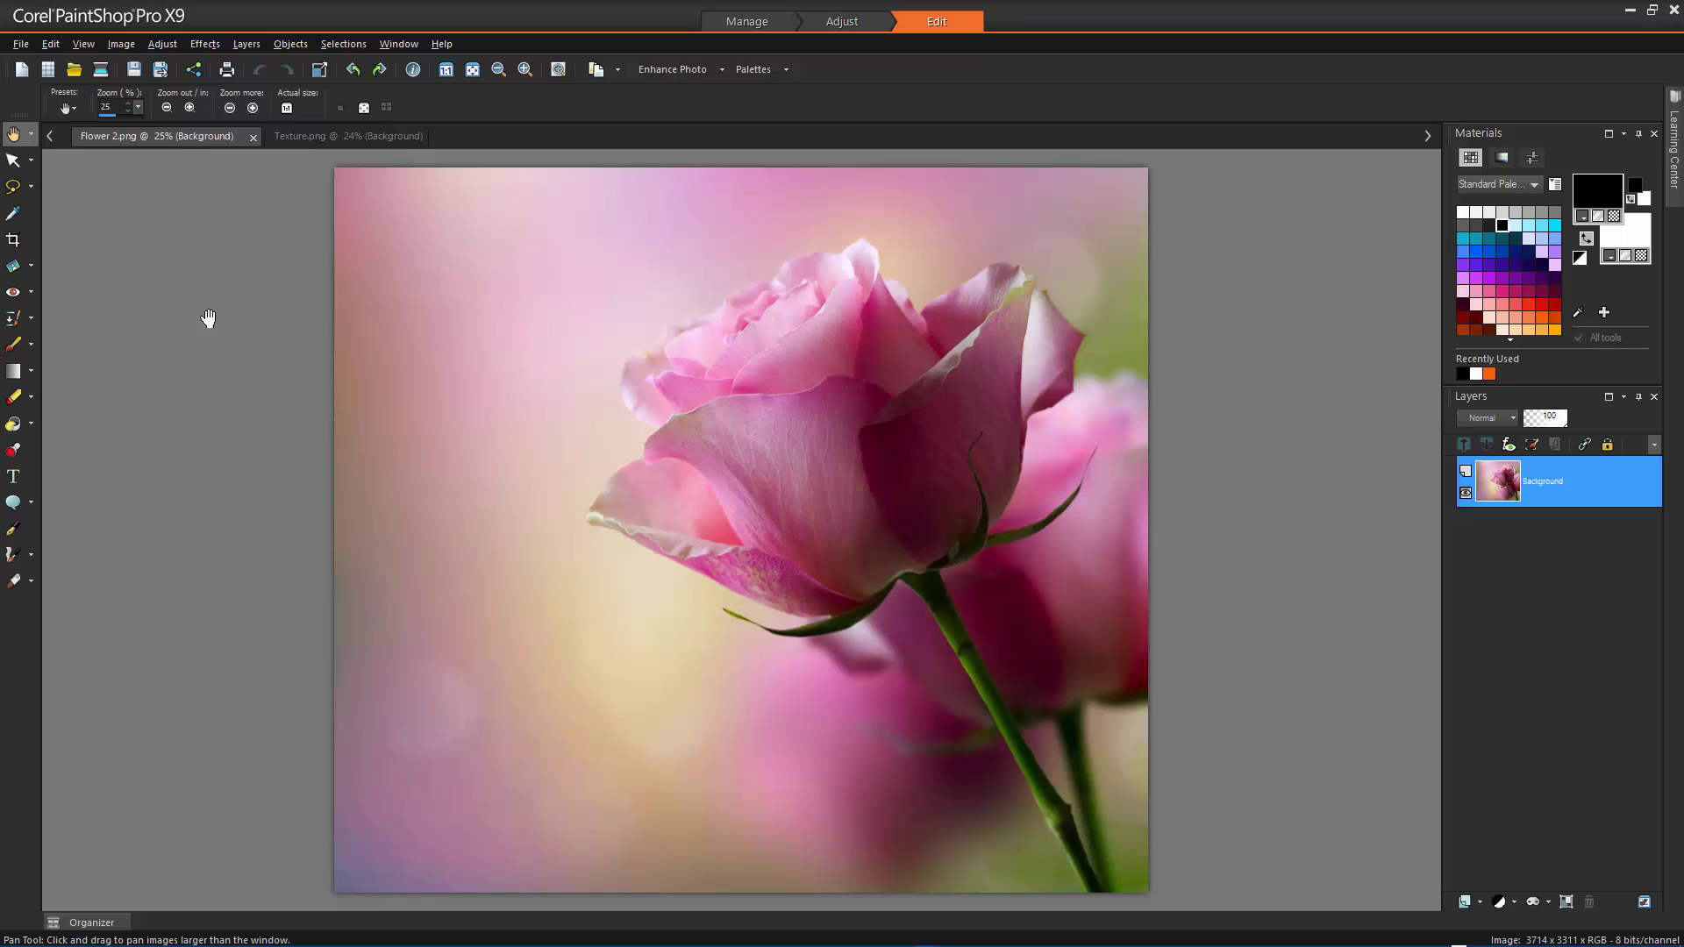
Step: Use the Text tool in Selection mode to make 'TEXT SELECTION' a selection outline across Flower 2.png
click(14, 485)
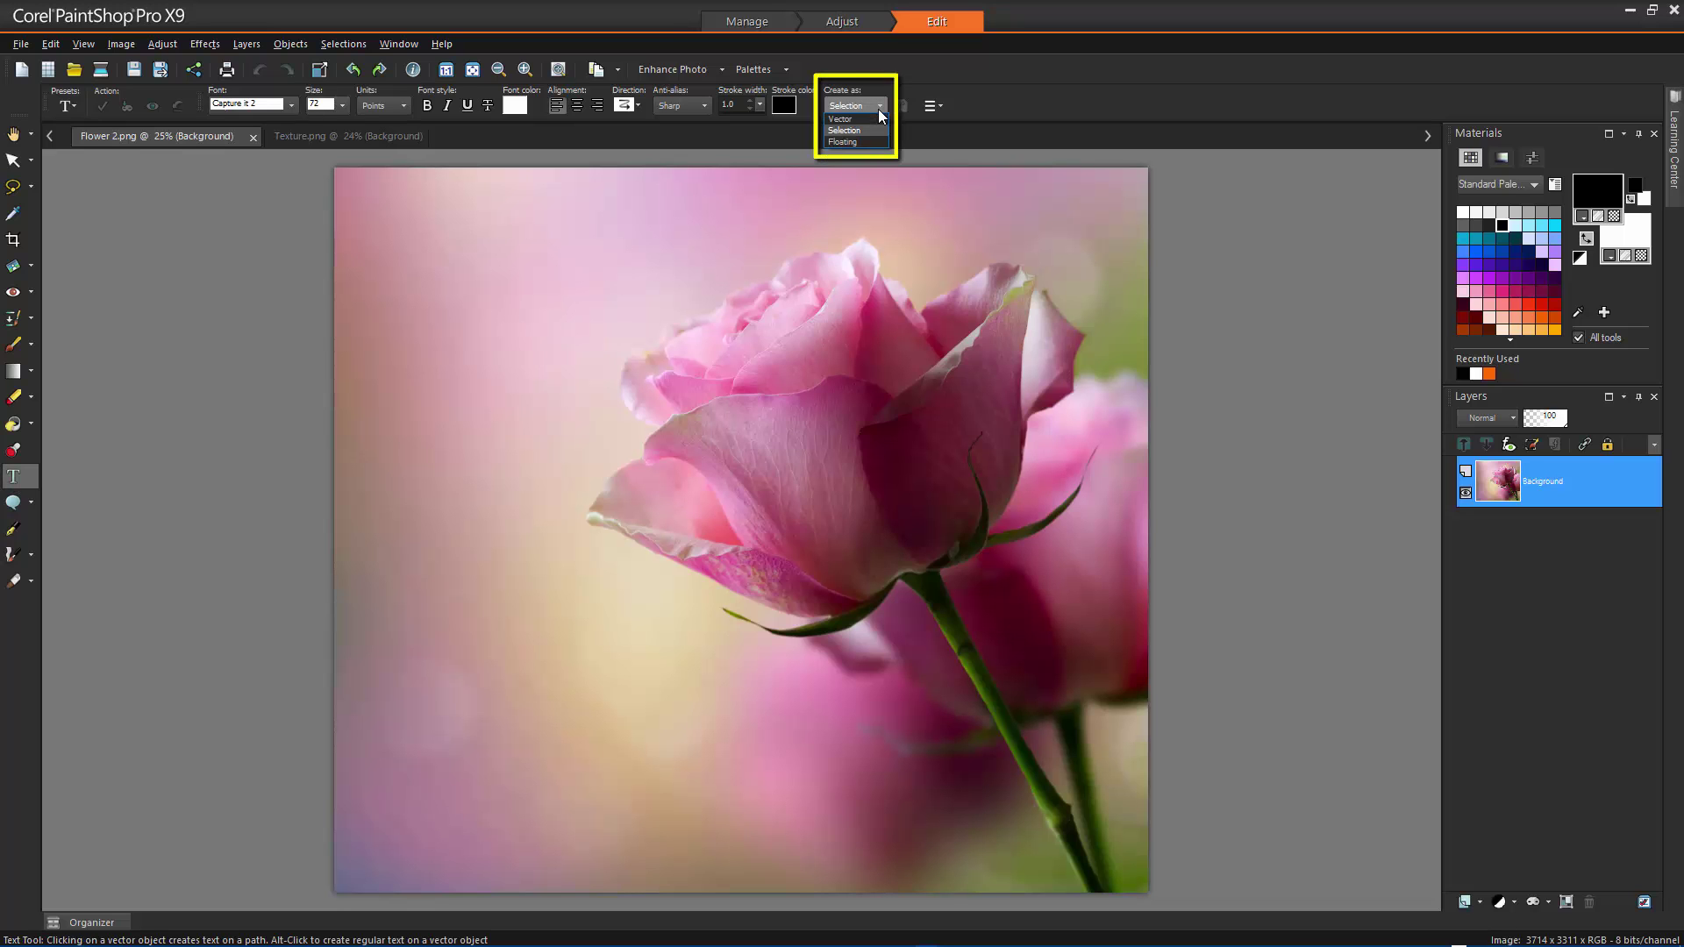
click(885, 128)
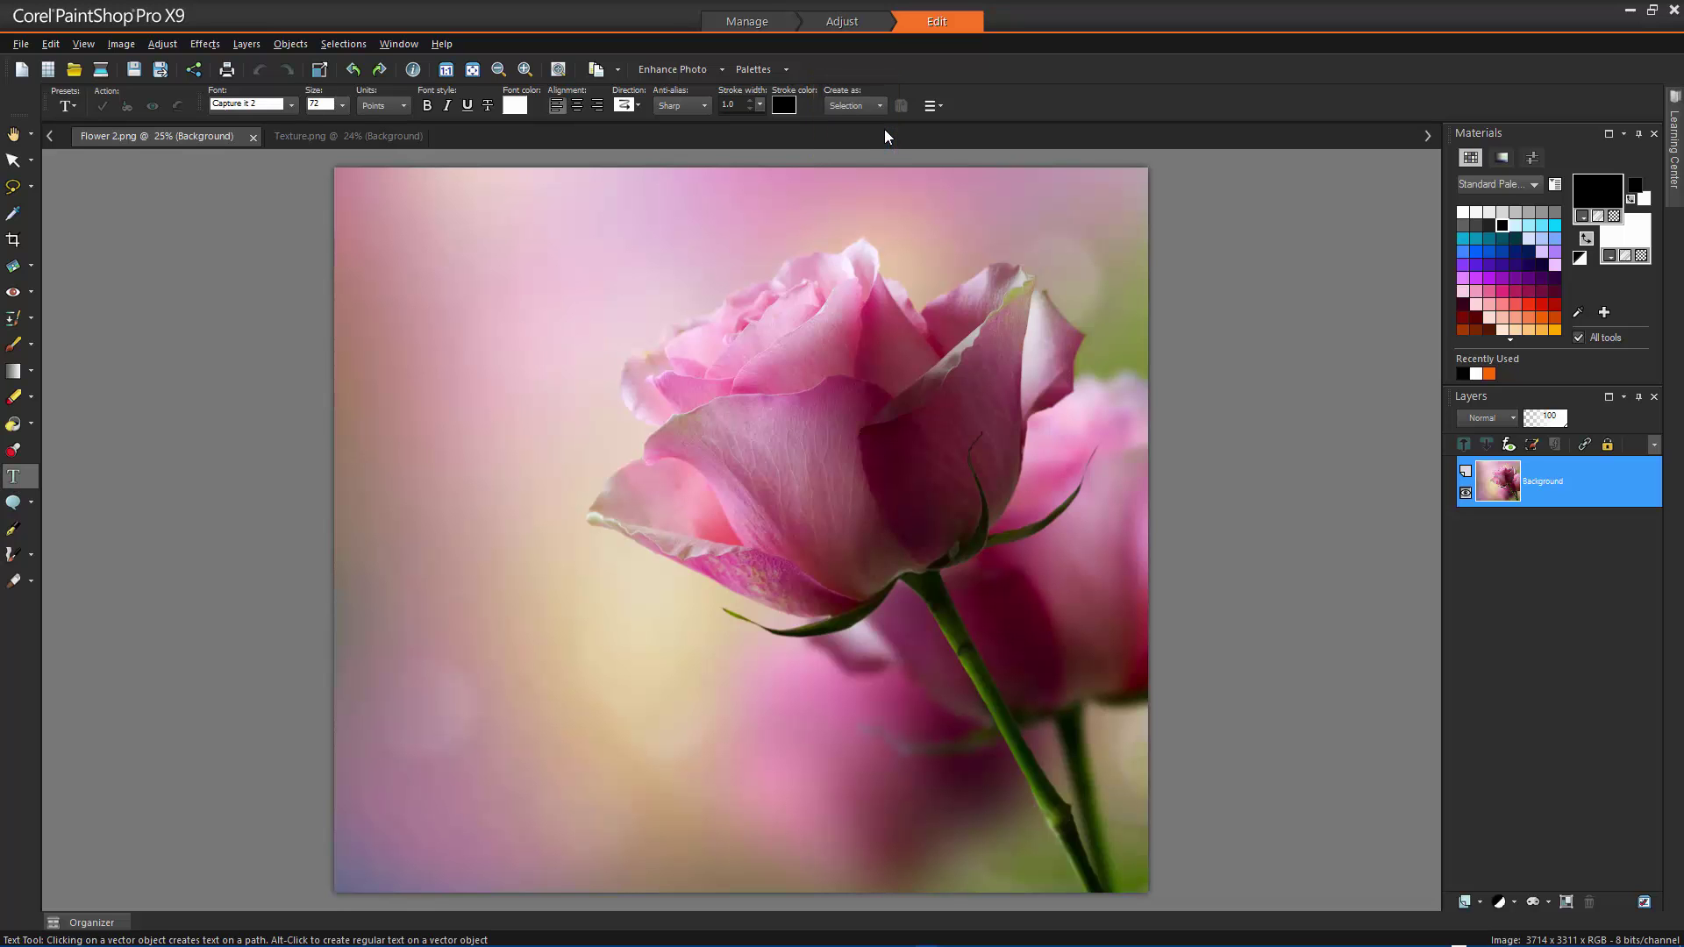
click(369, 255)
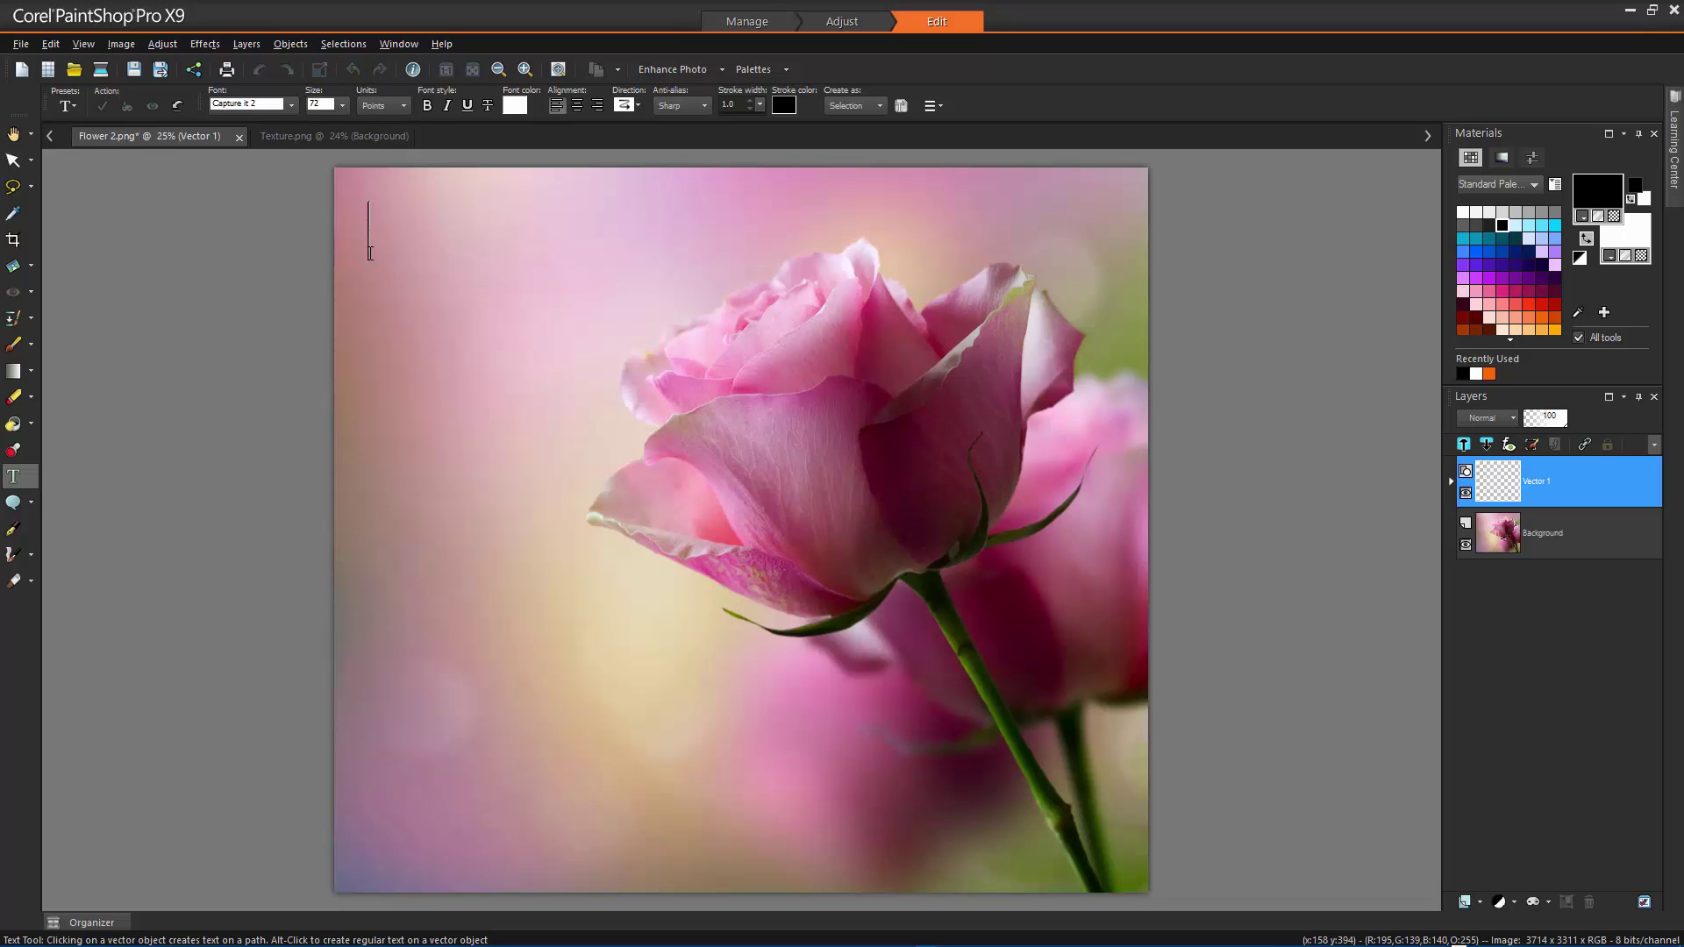
text(TEXT SELECT)
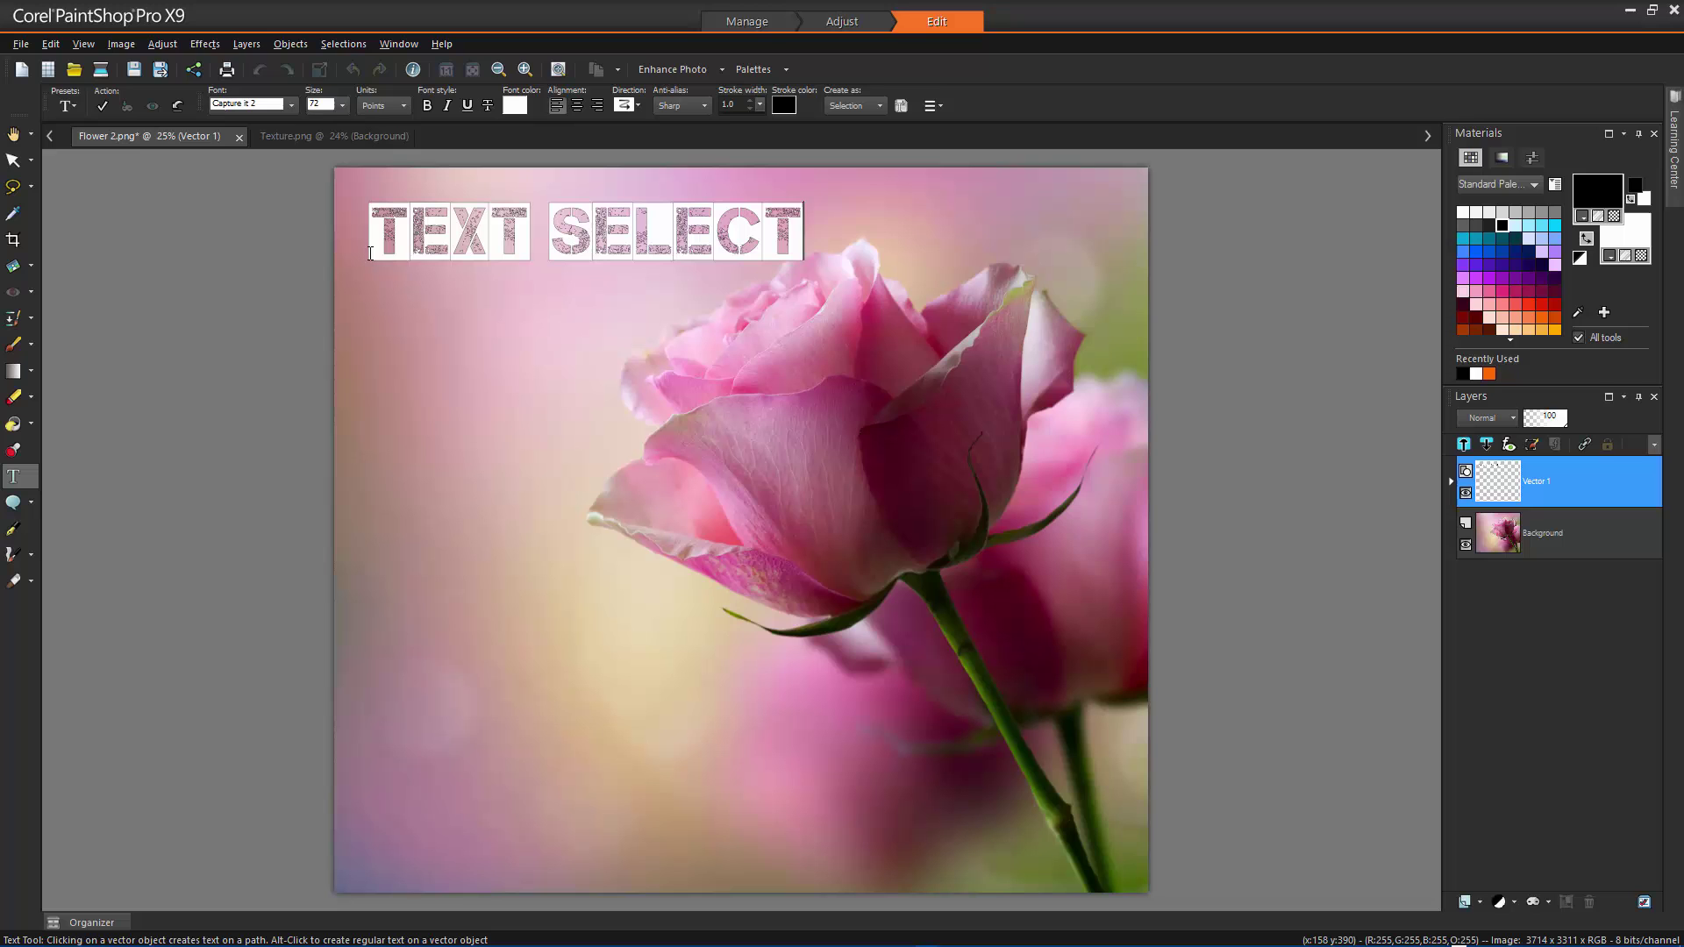
text(ION)
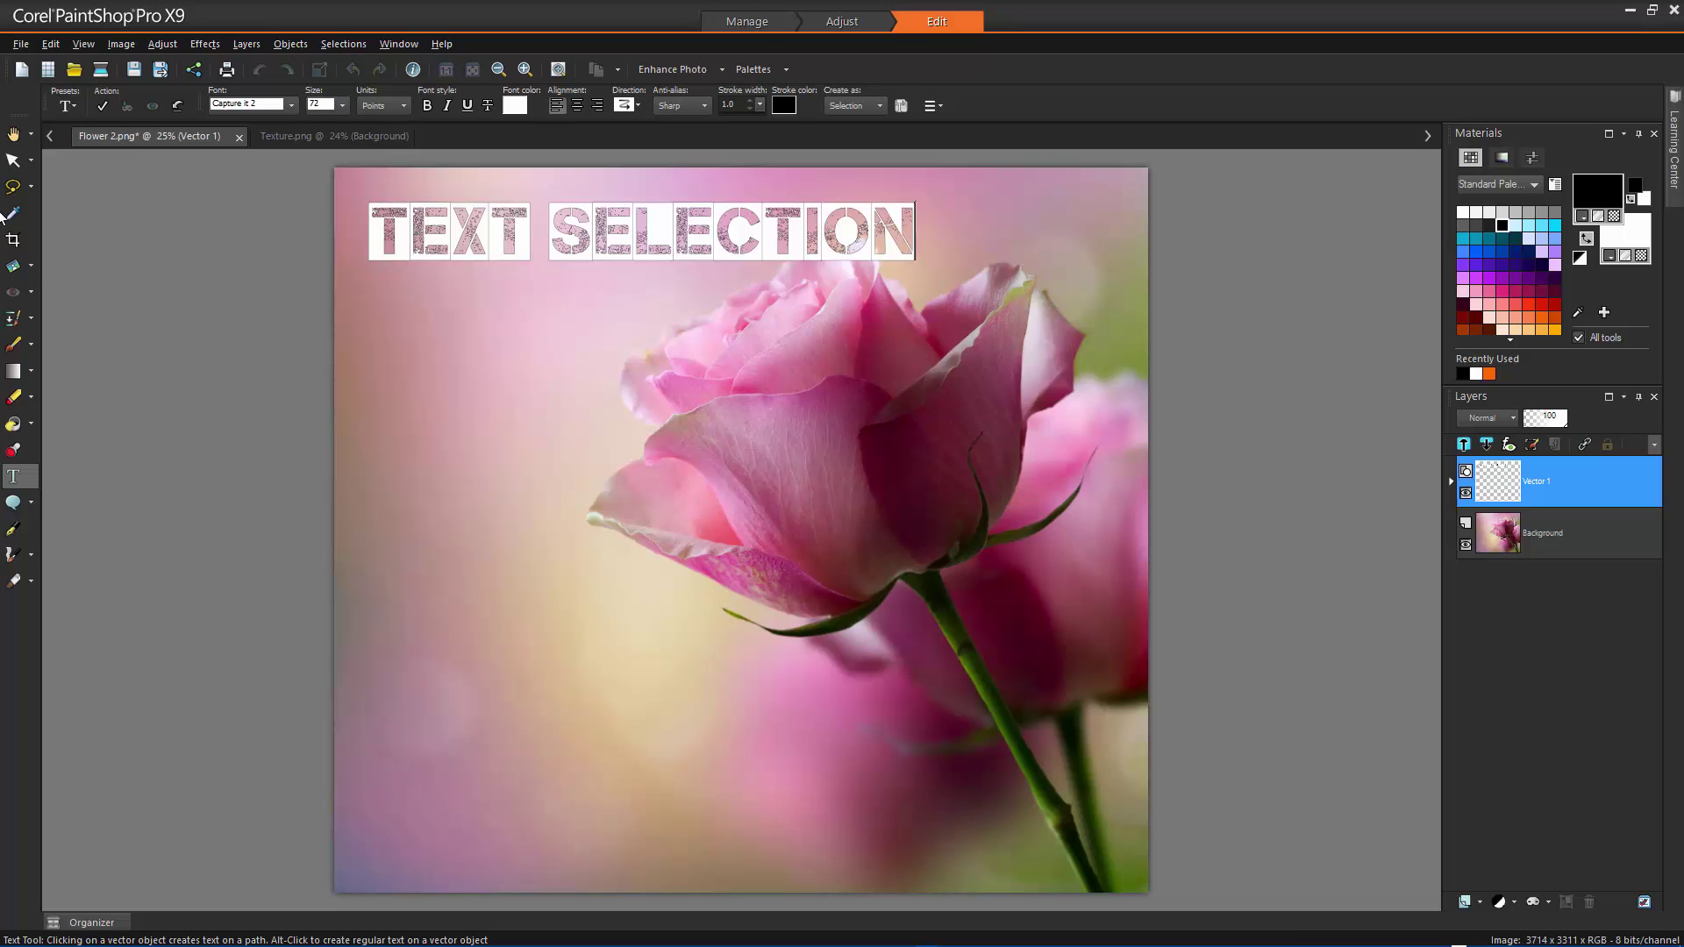
click(104, 107)
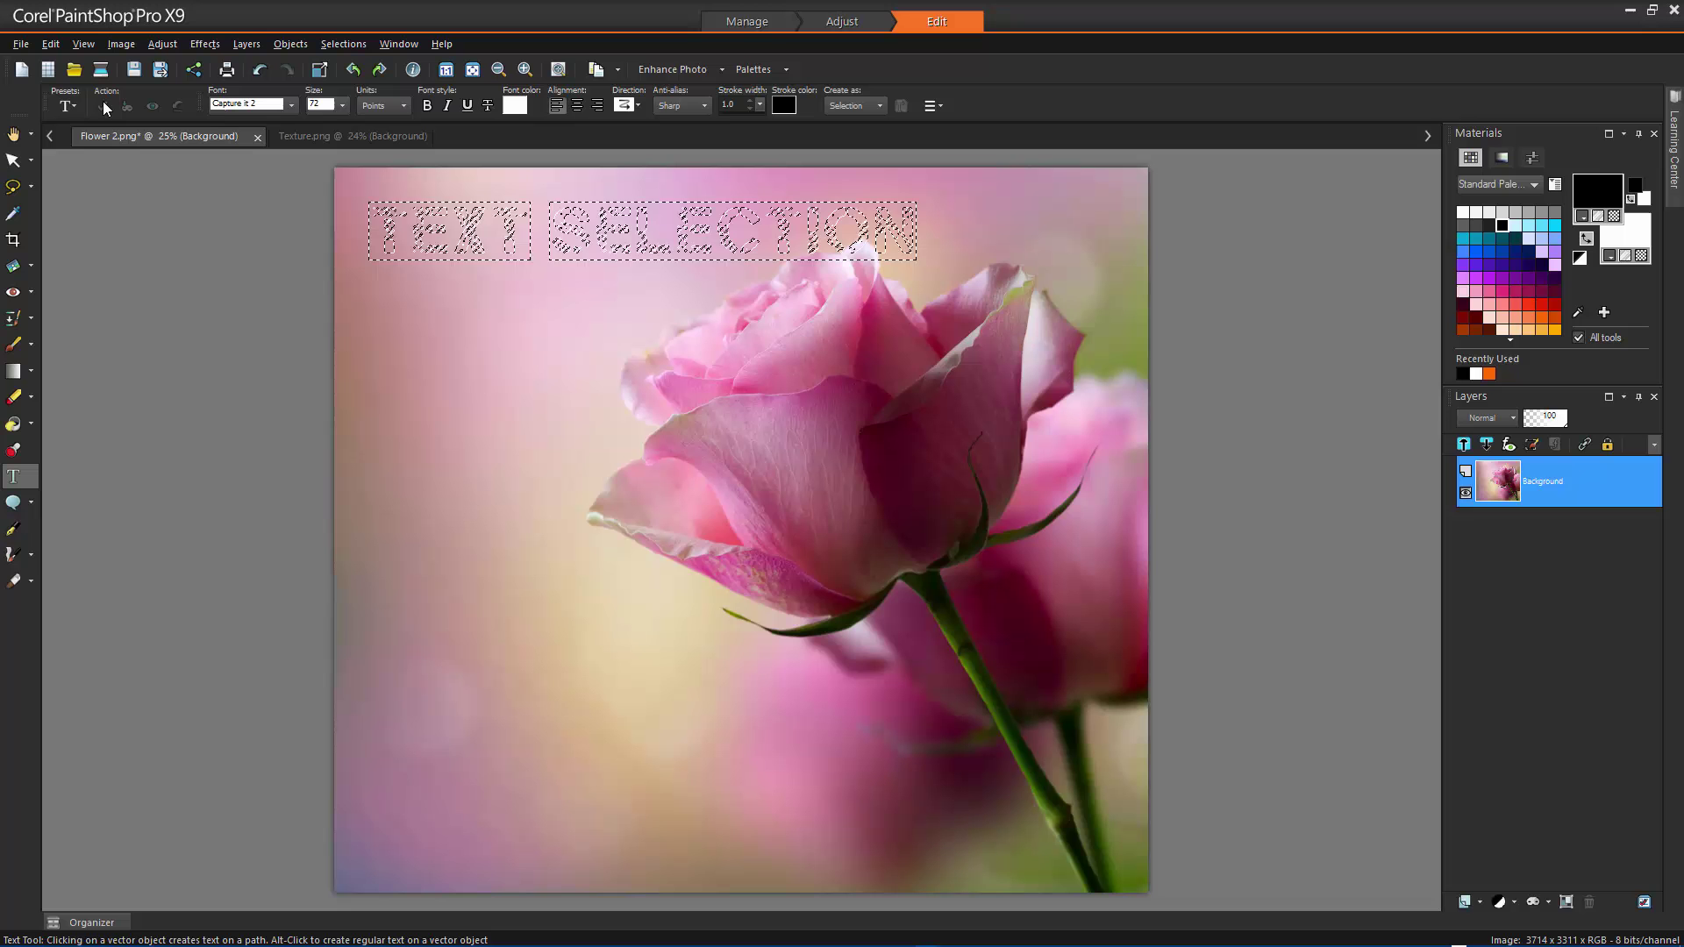
Step: Copy the whole Texture.png image
click(289, 138)
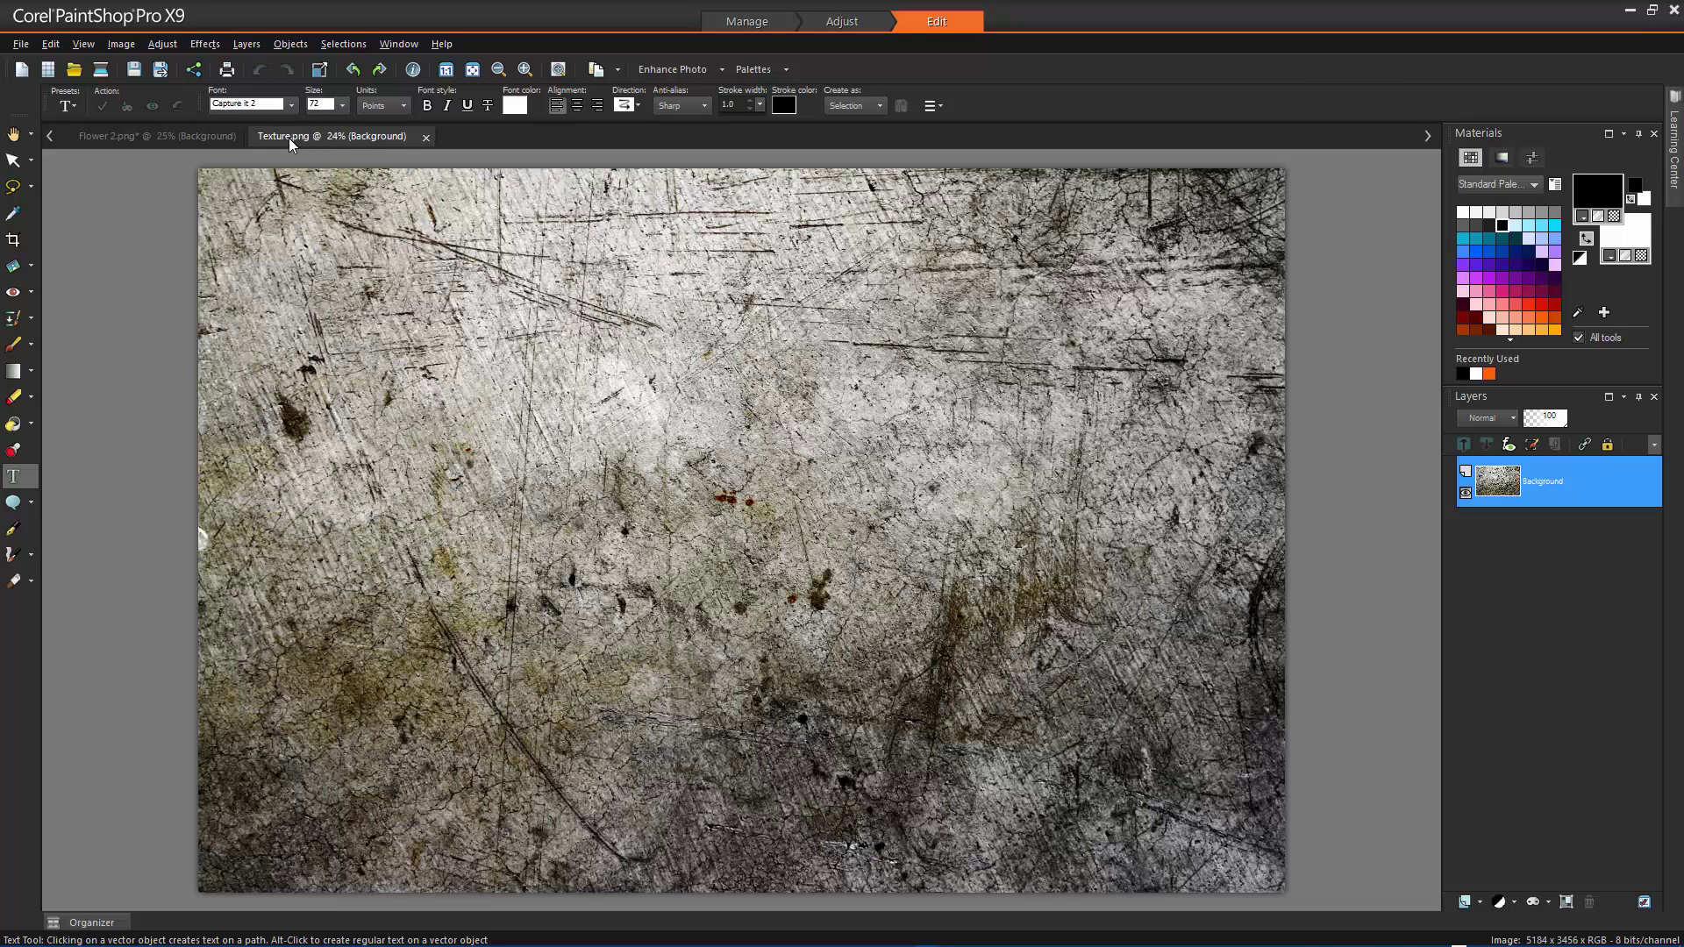
click(14, 136)
right_click(501, 271)
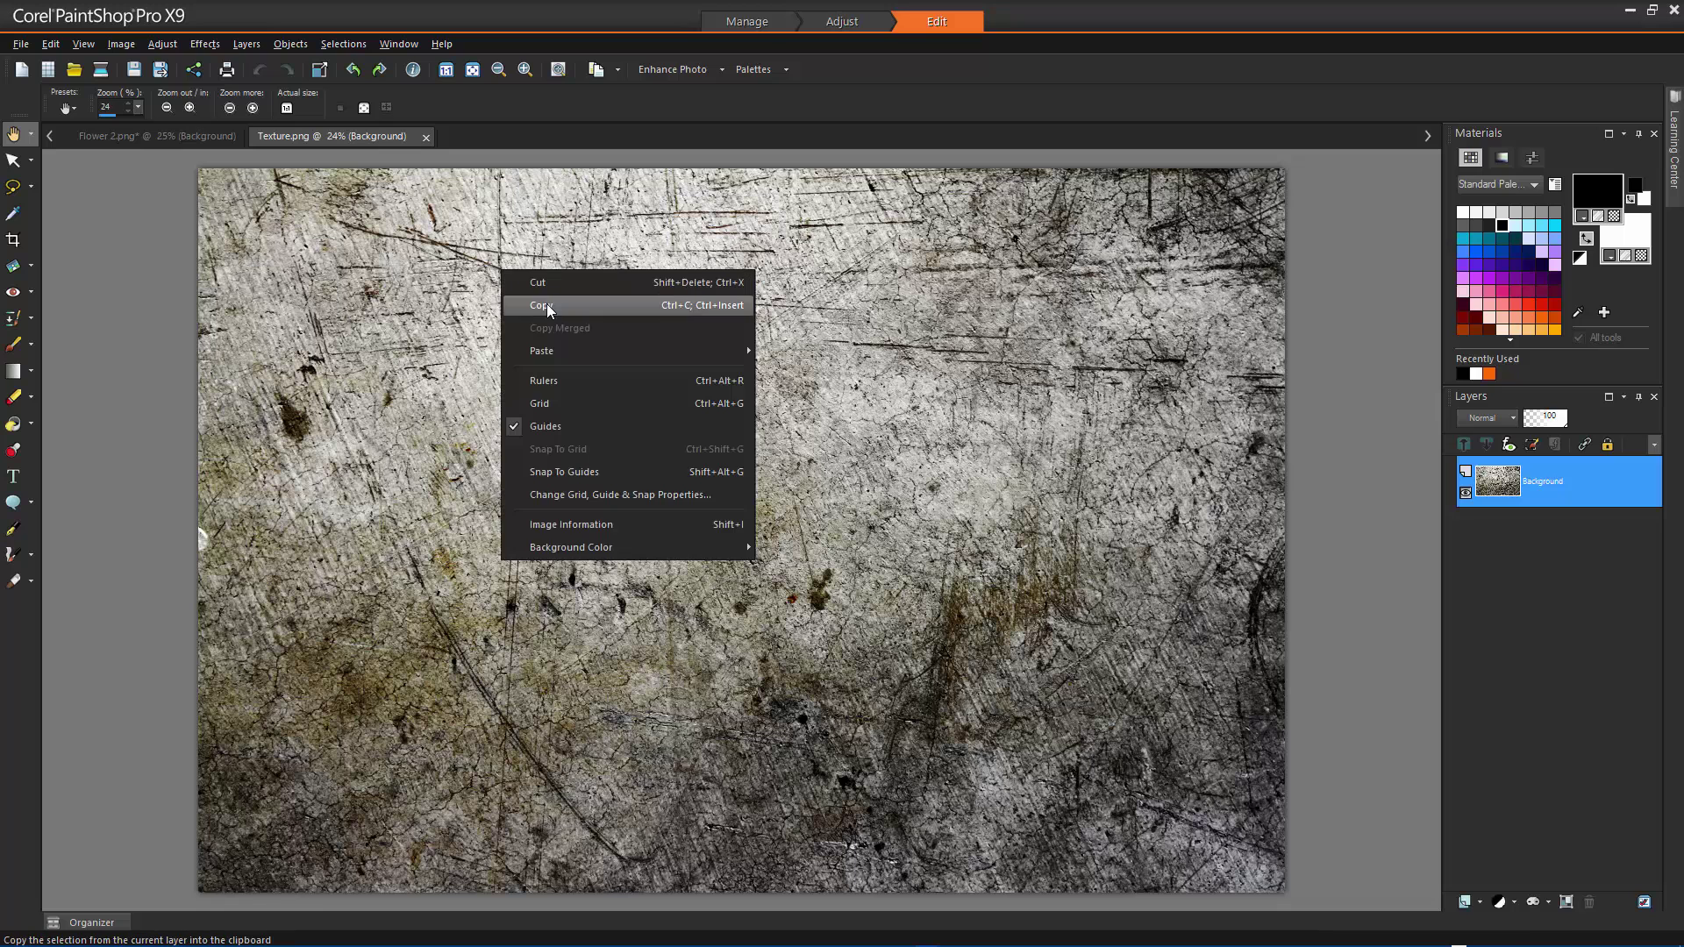
click(548, 309)
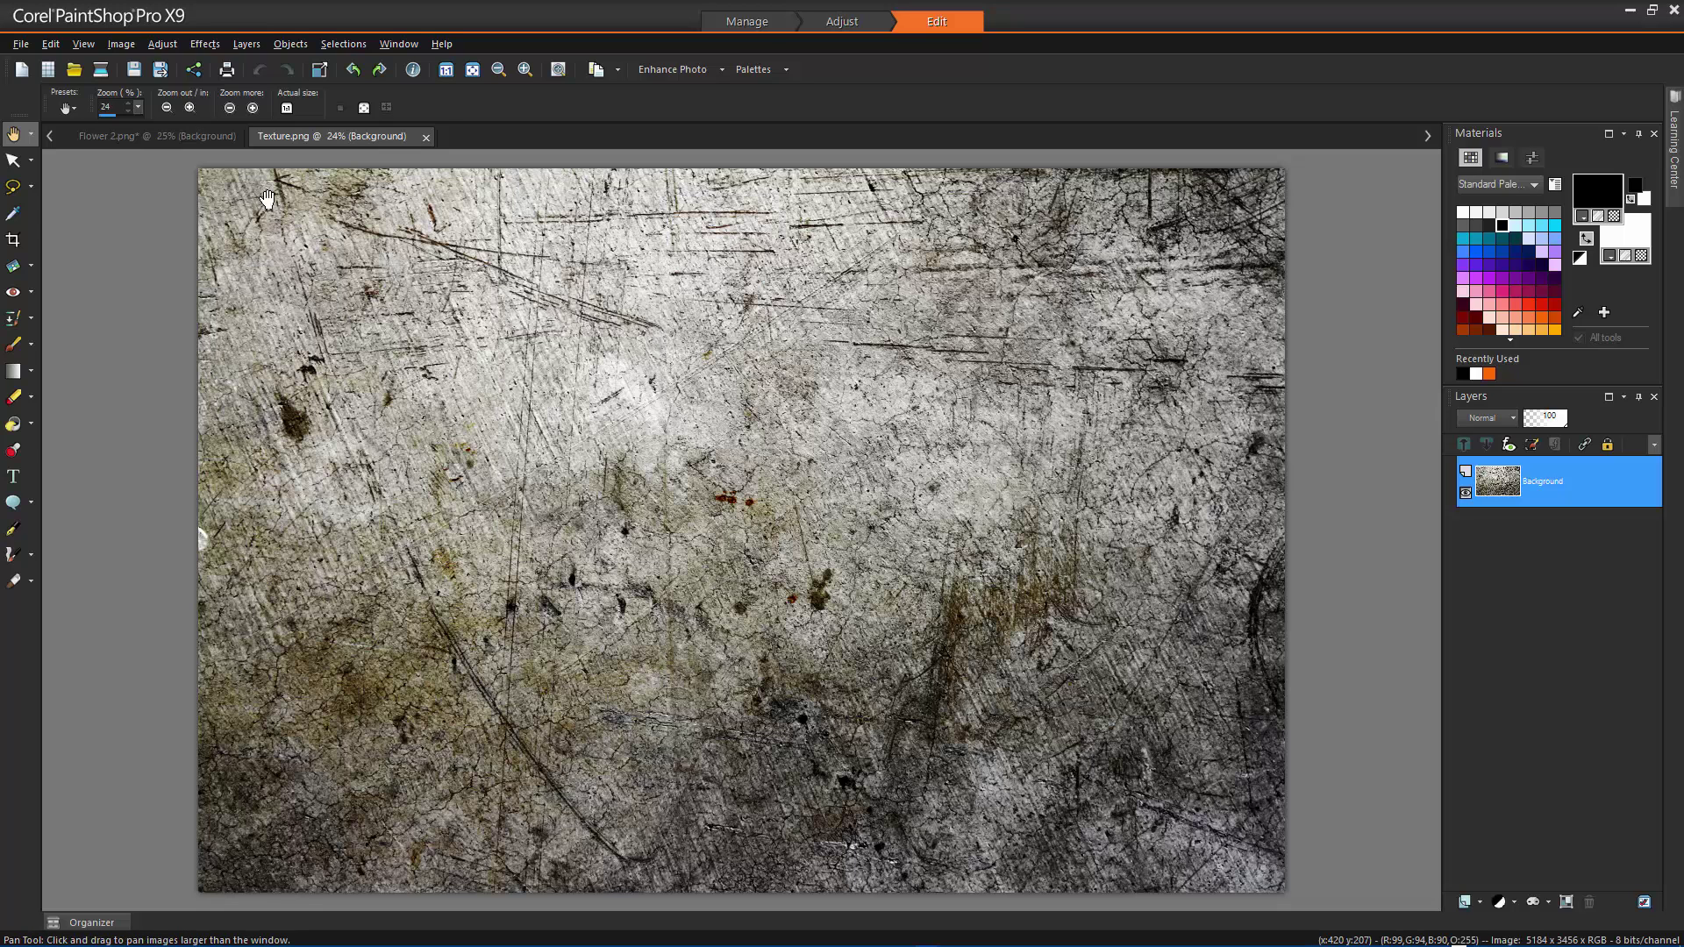
Step: Paste the texture into the lettering selection on the rose photo, then select none
click(198, 136)
right_click(509, 243)
mouse_move(573, 333)
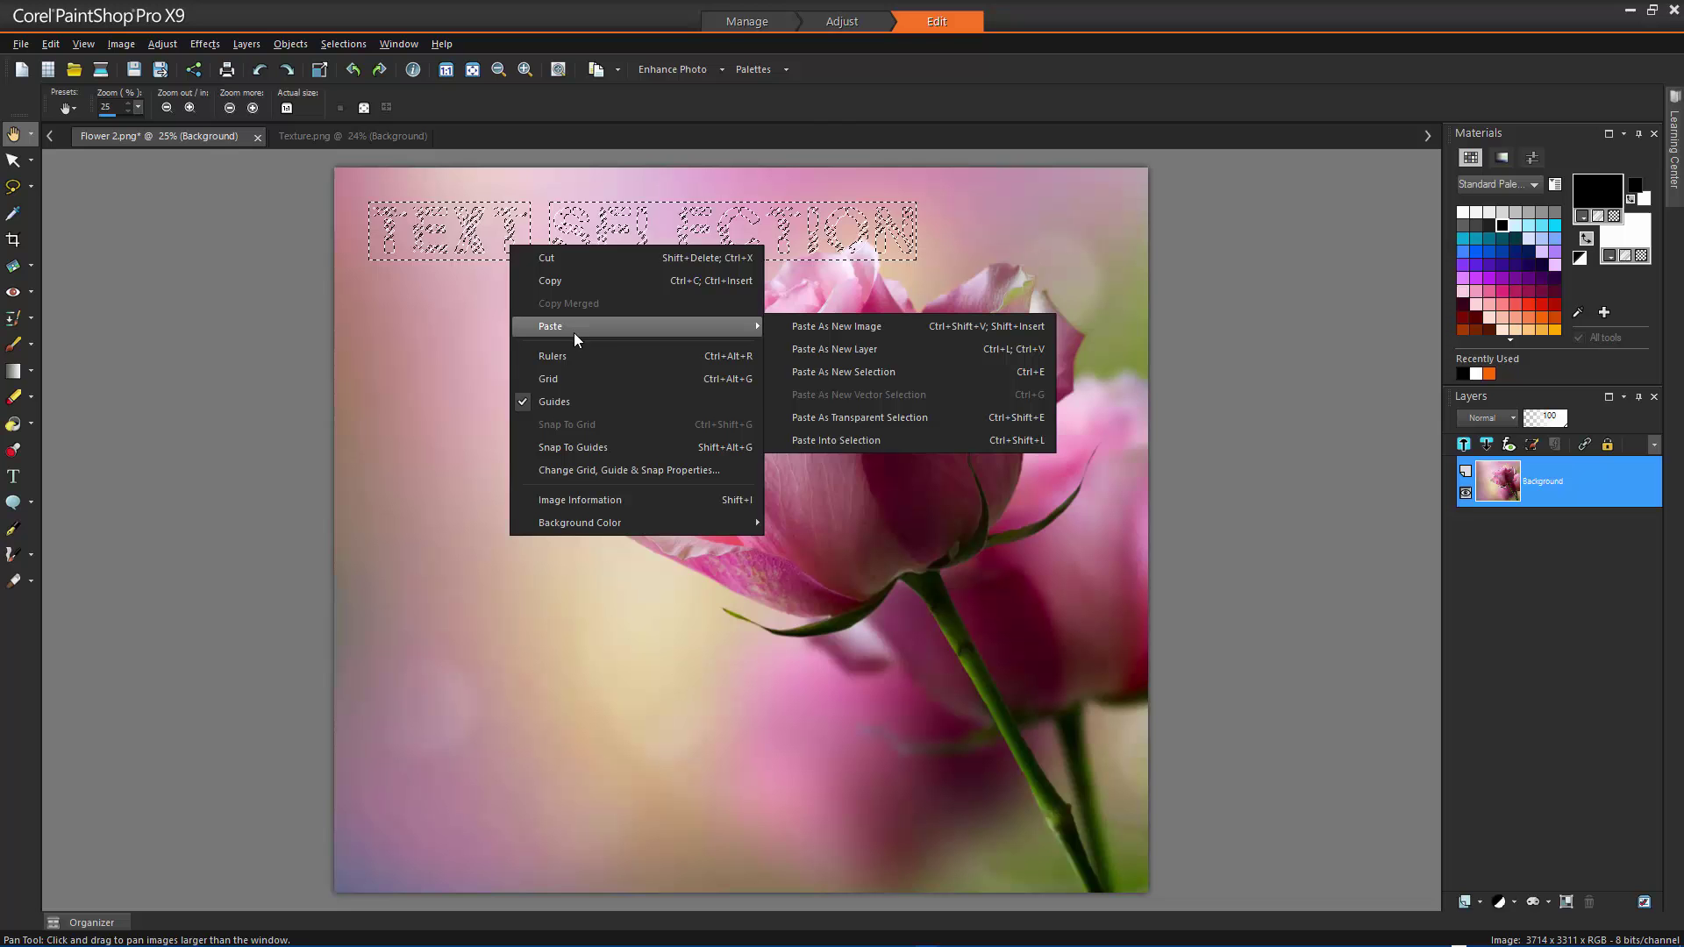
click(927, 442)
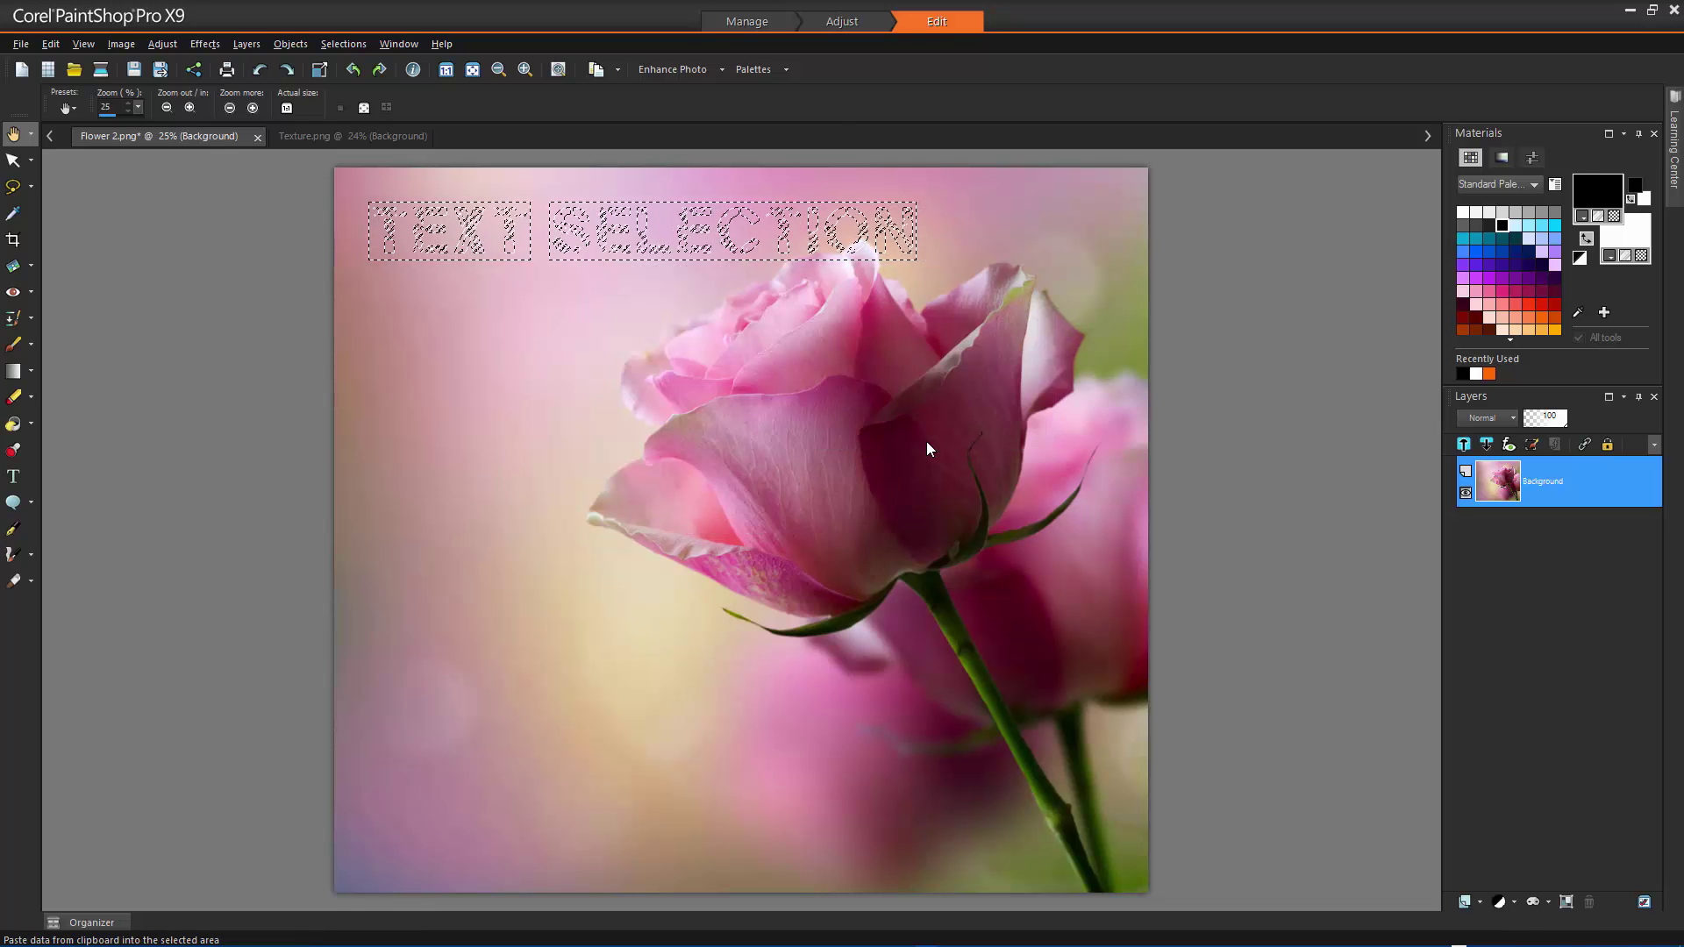
click(343, 44)
click(363, 88)
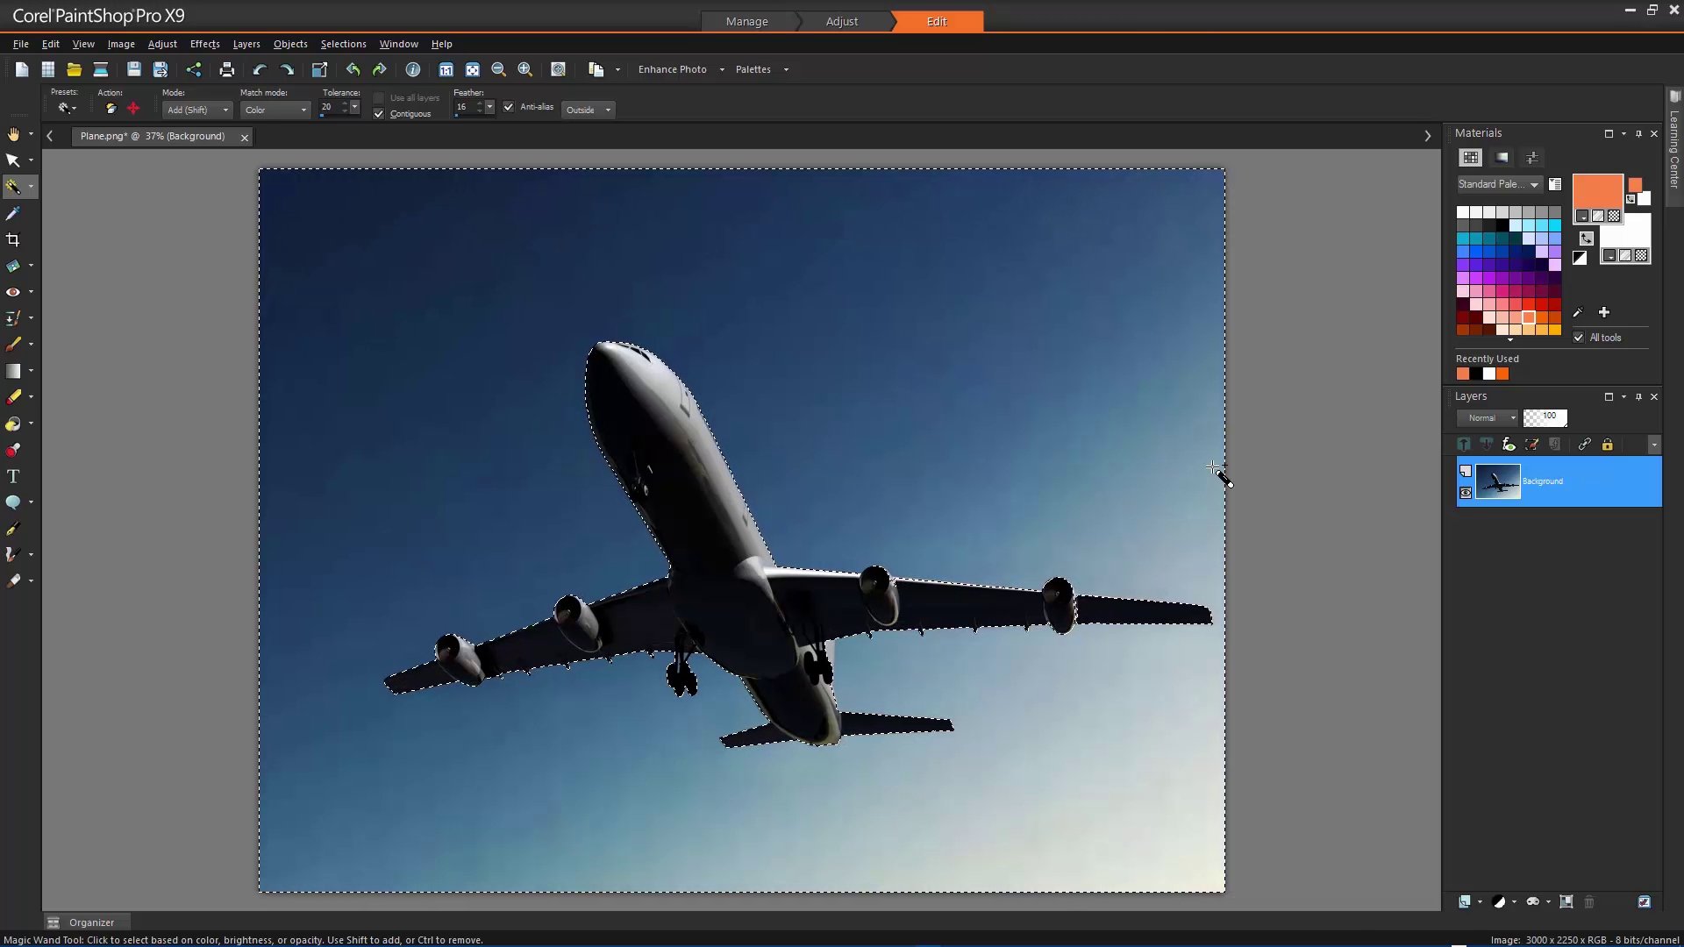
Step: Hide the marquee around the selected sky in Plane.png, then choose the Paint Brush
click(361, 44)
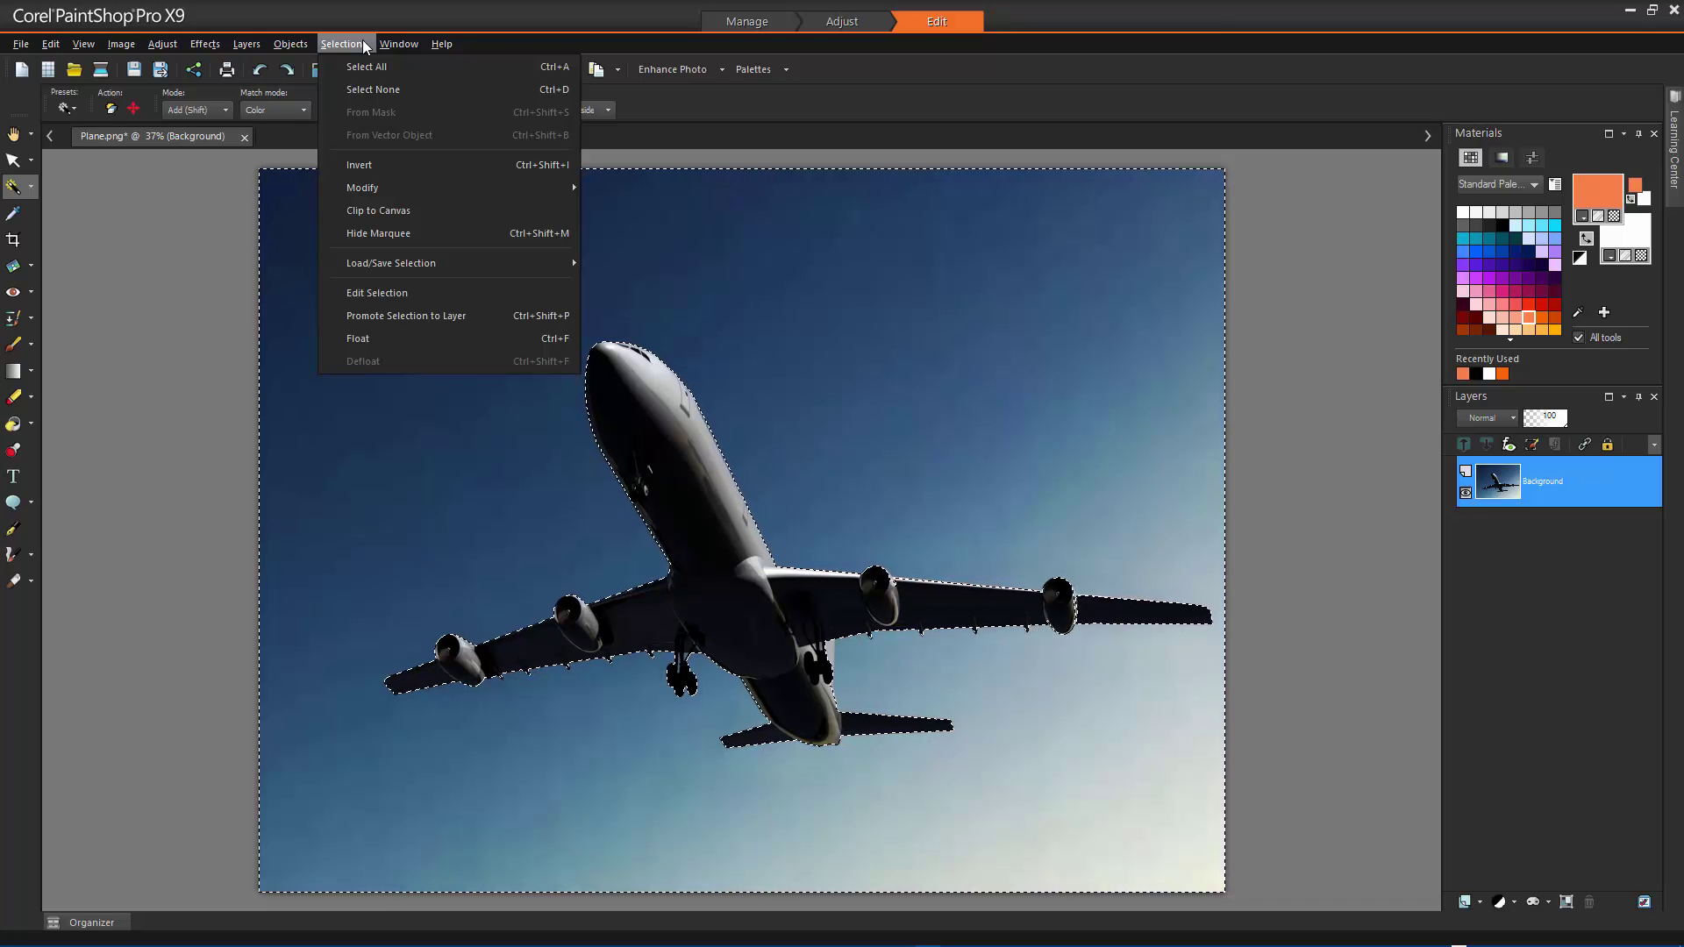
click(386, 233)
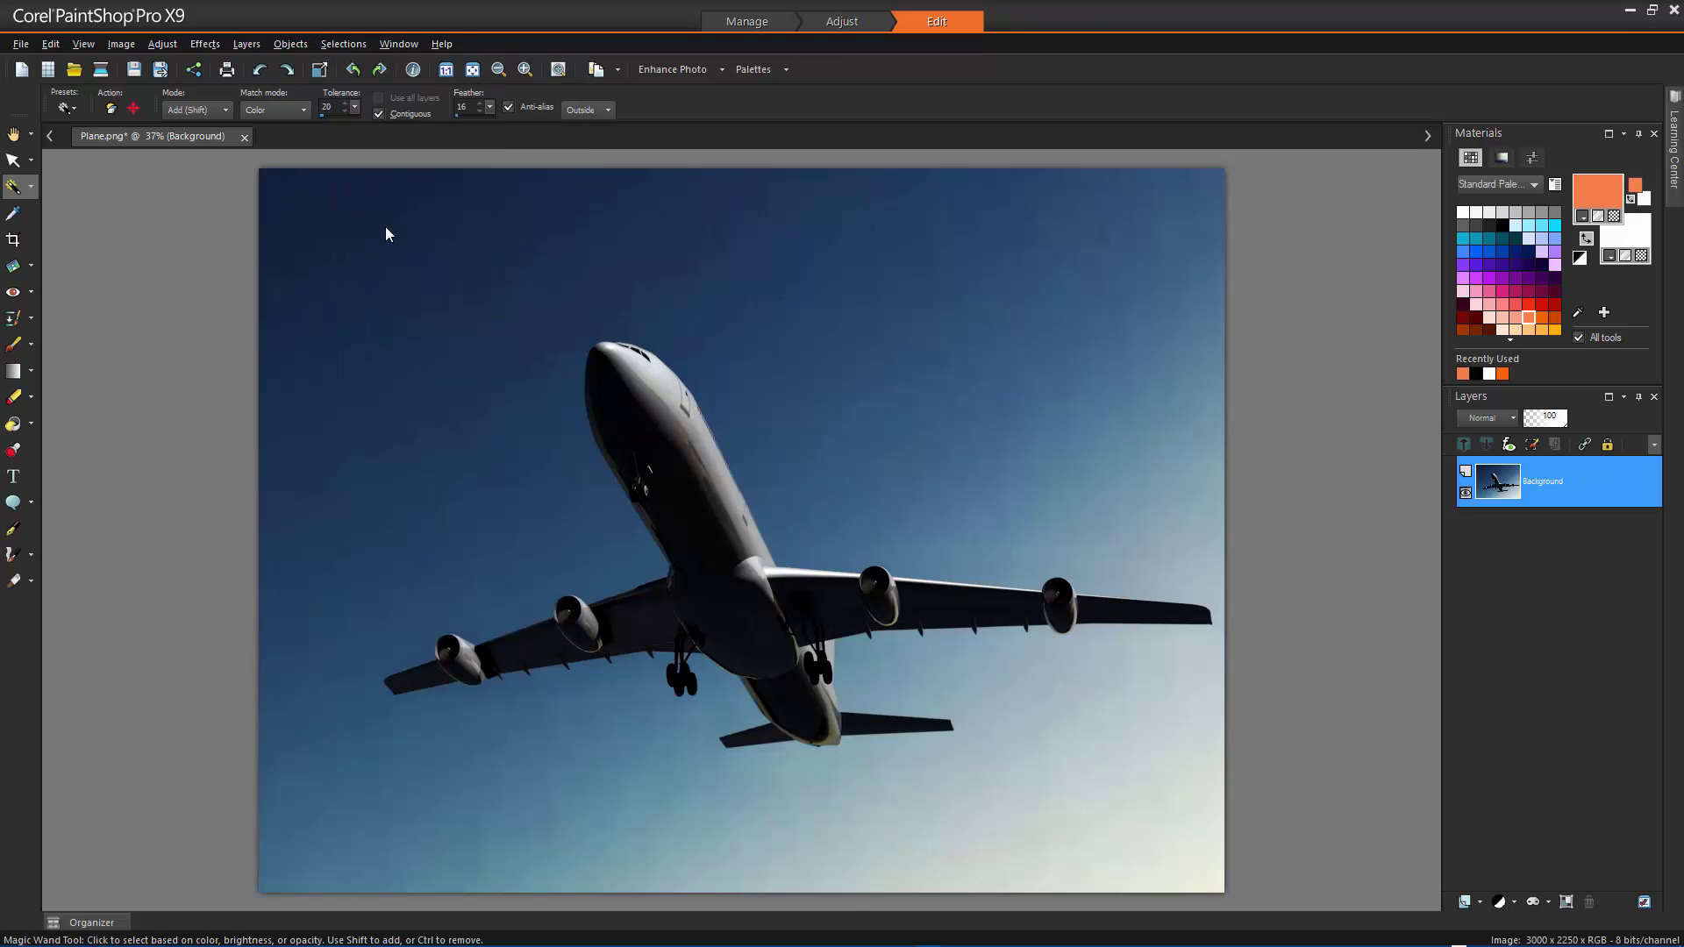
click(13, 344)
Step: Brush orange over the sky by the plane's nose, then feather the selection Inside by 58
mouse_move(625, 315)
mouse_down()
mouse_move(605, 322)
mouse_move(697, 355)
mouse_move(736, 406)
mouse_move(726, 431)
mouse_up()
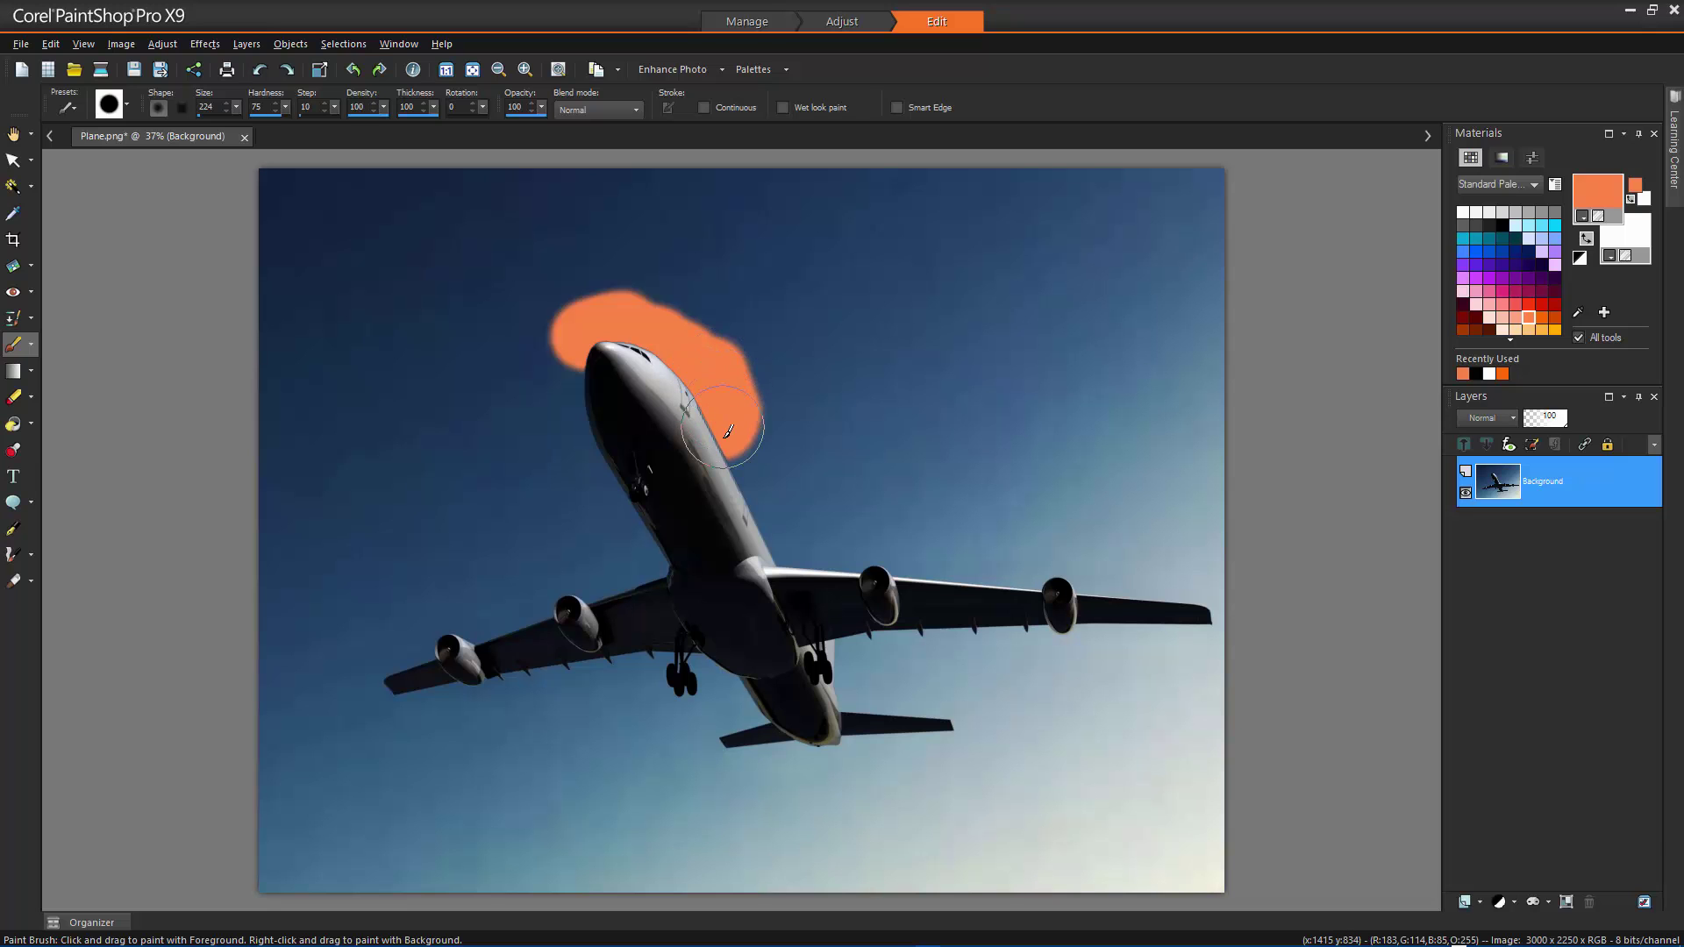
click(323, 44)
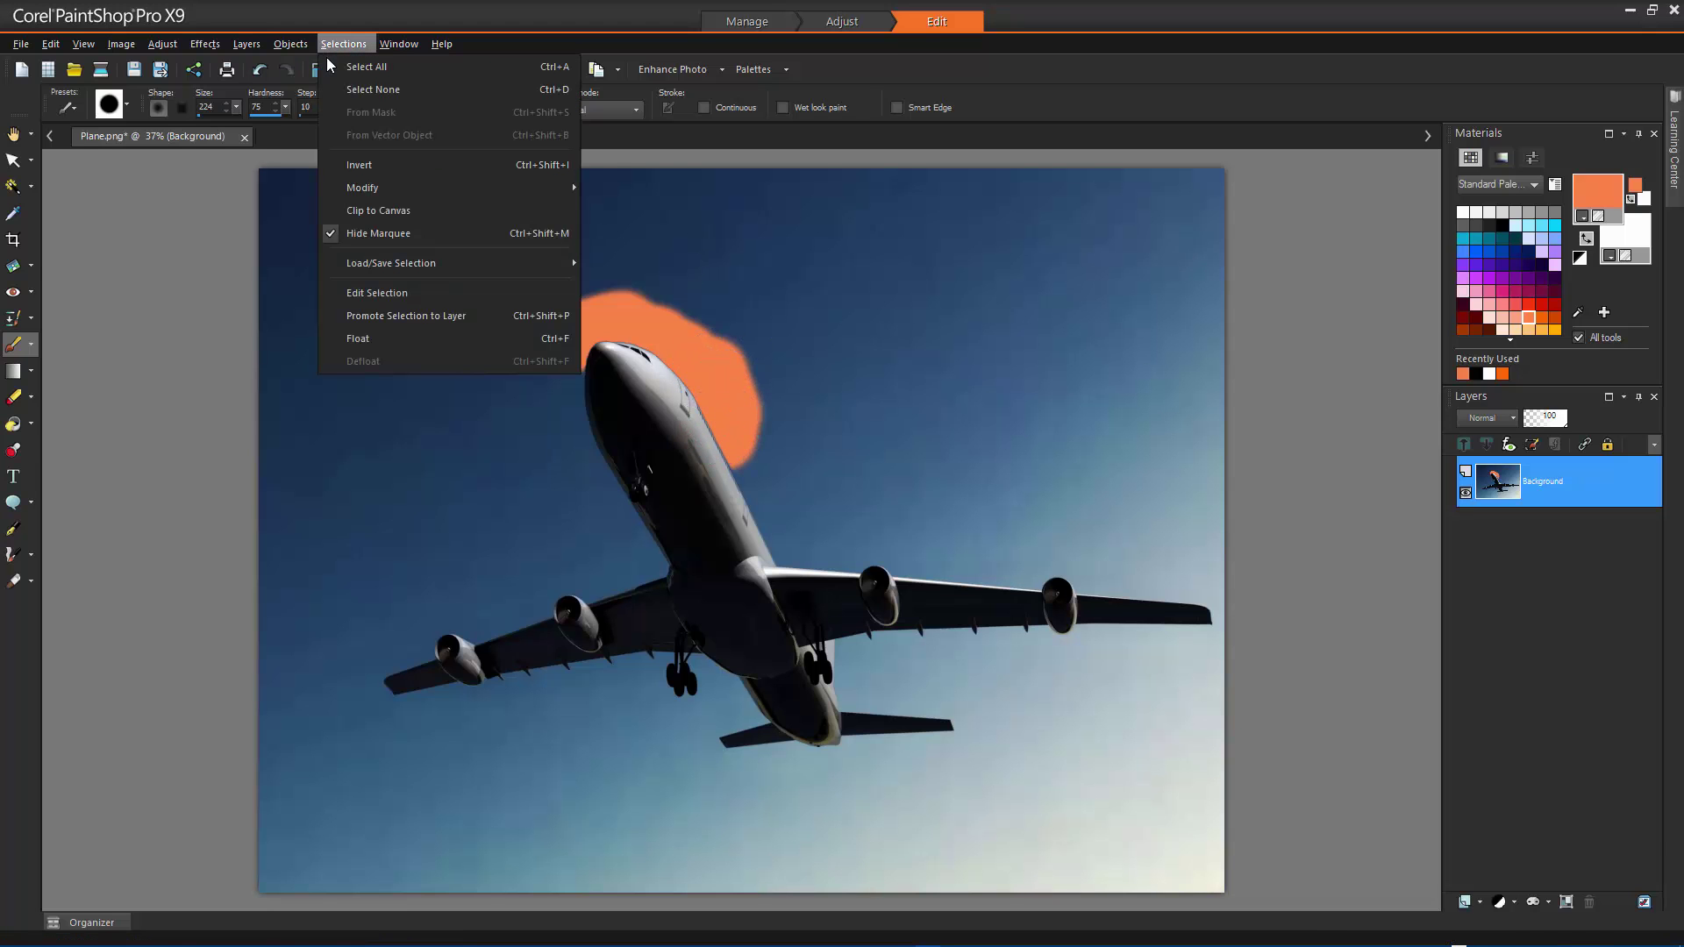
mouse_move(391, 191)
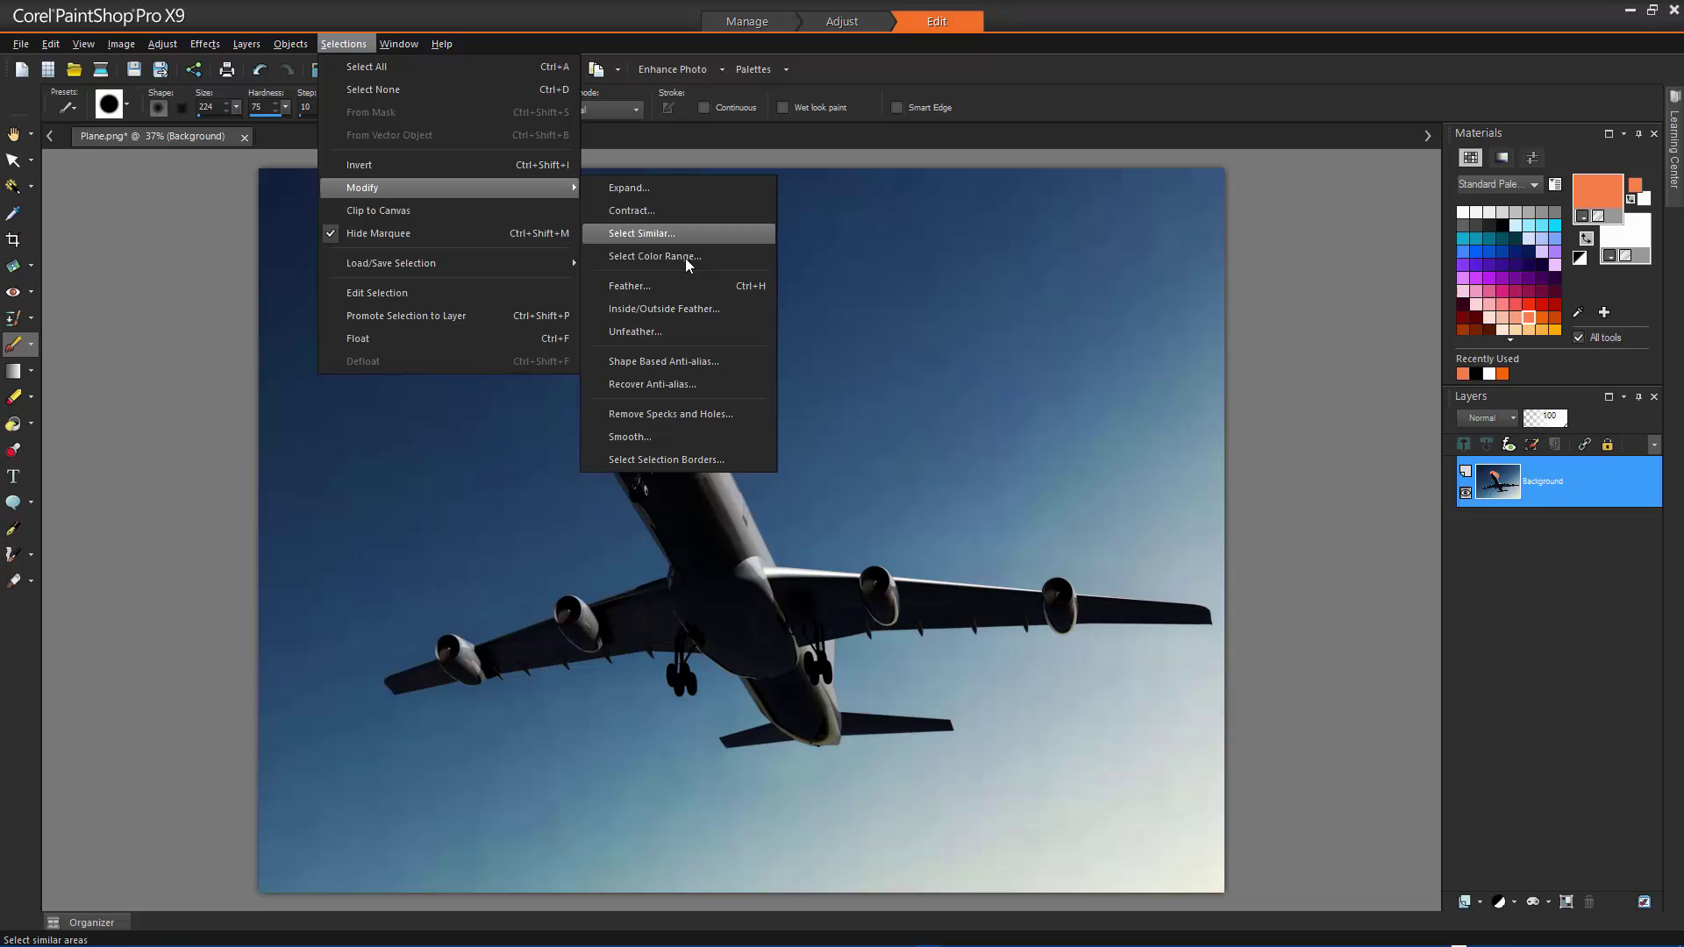
click(698, 310)
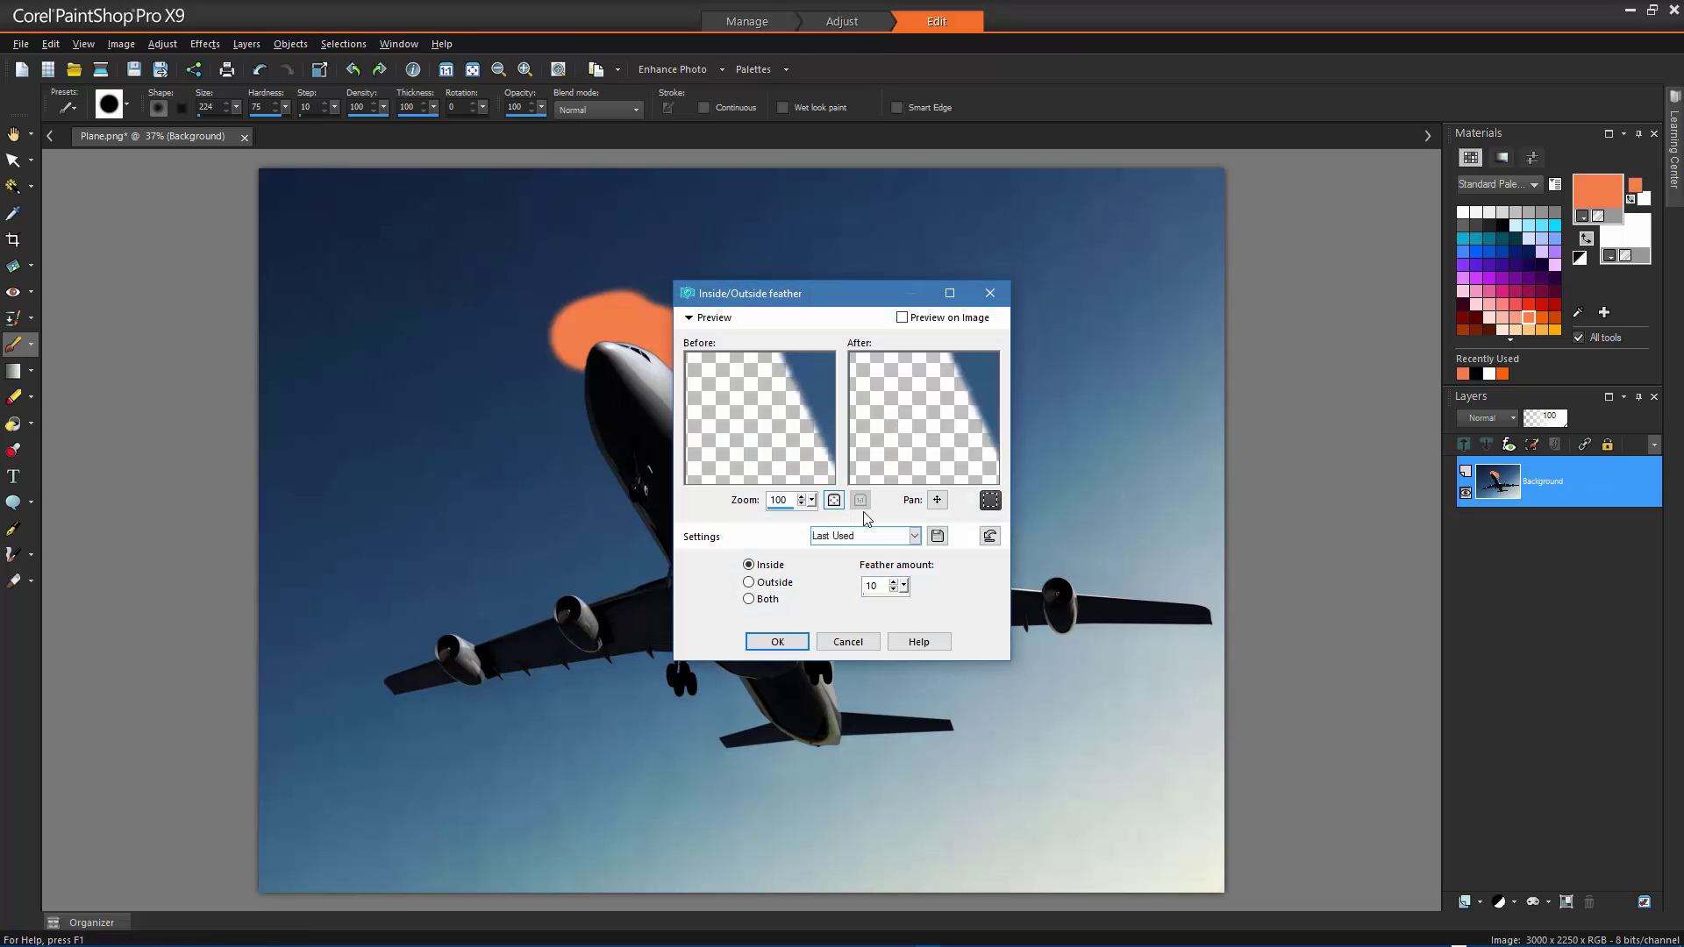
click(908, 586)
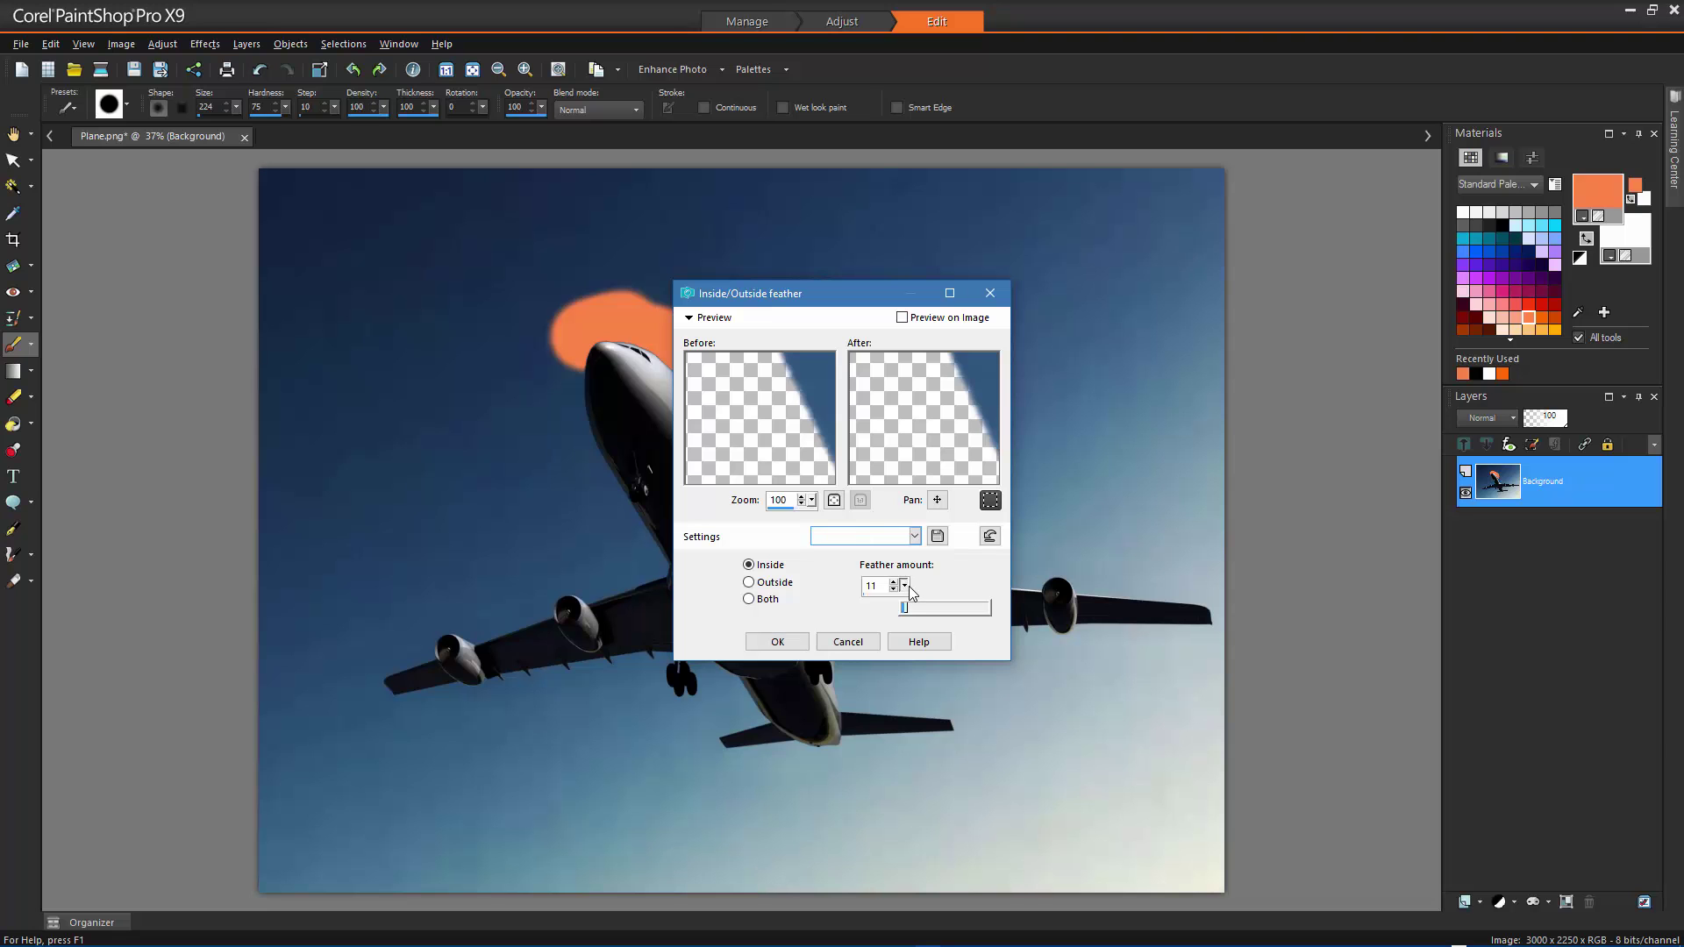
drag(926, 593, 931, 596)
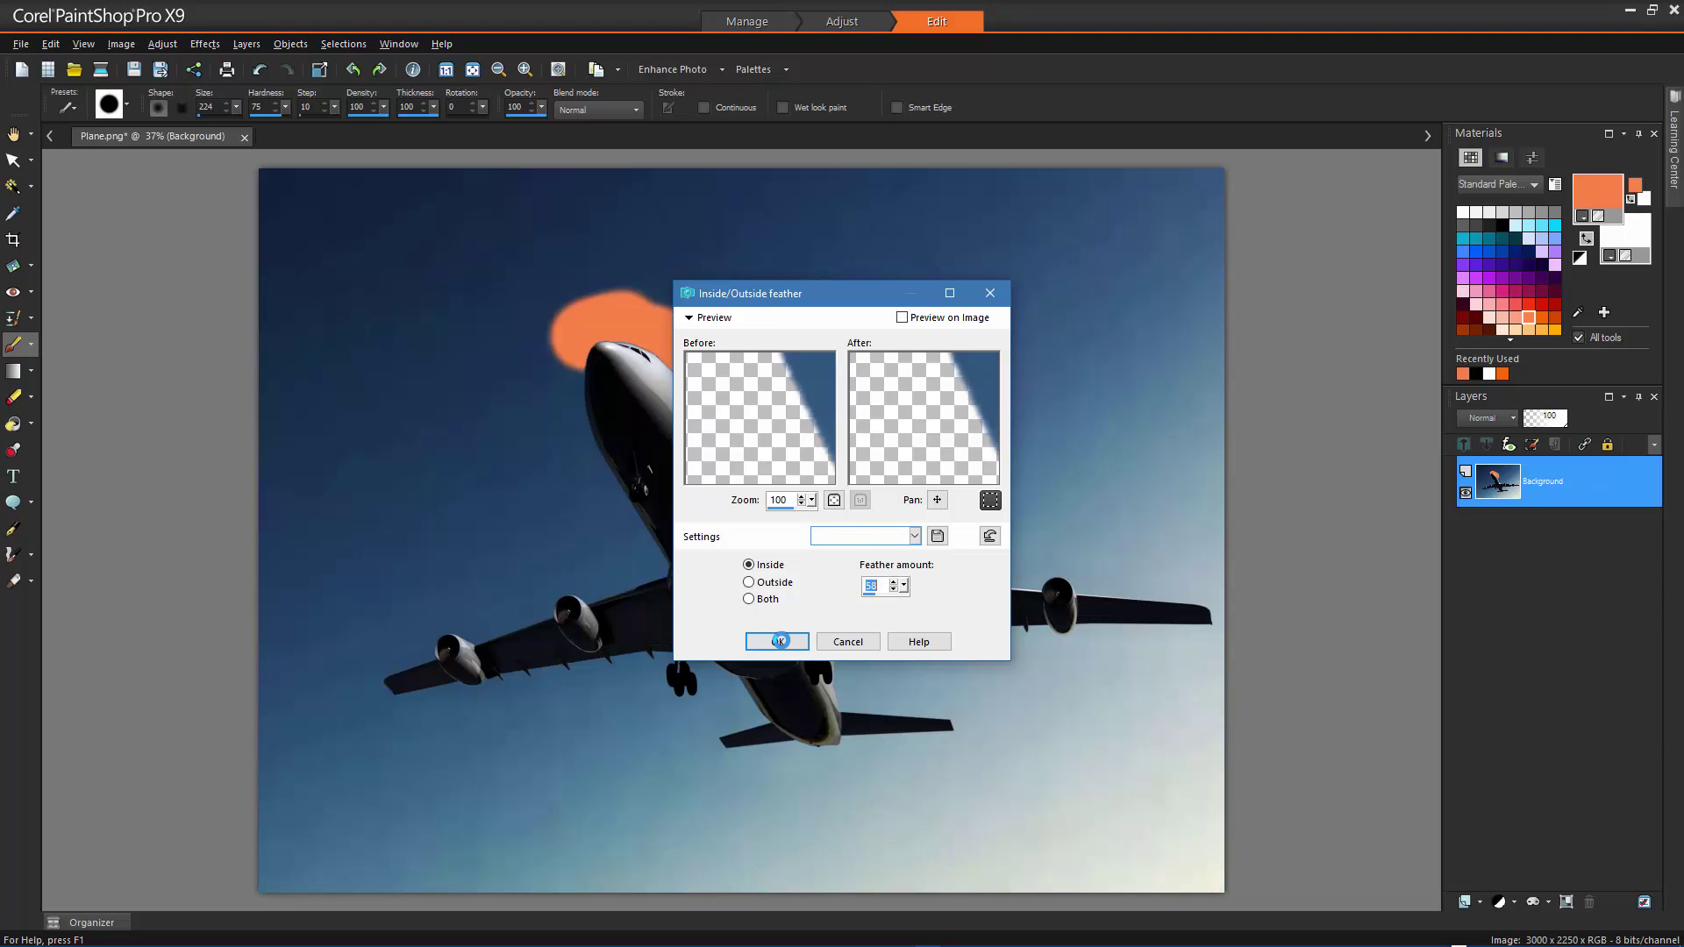
click(779, 642)
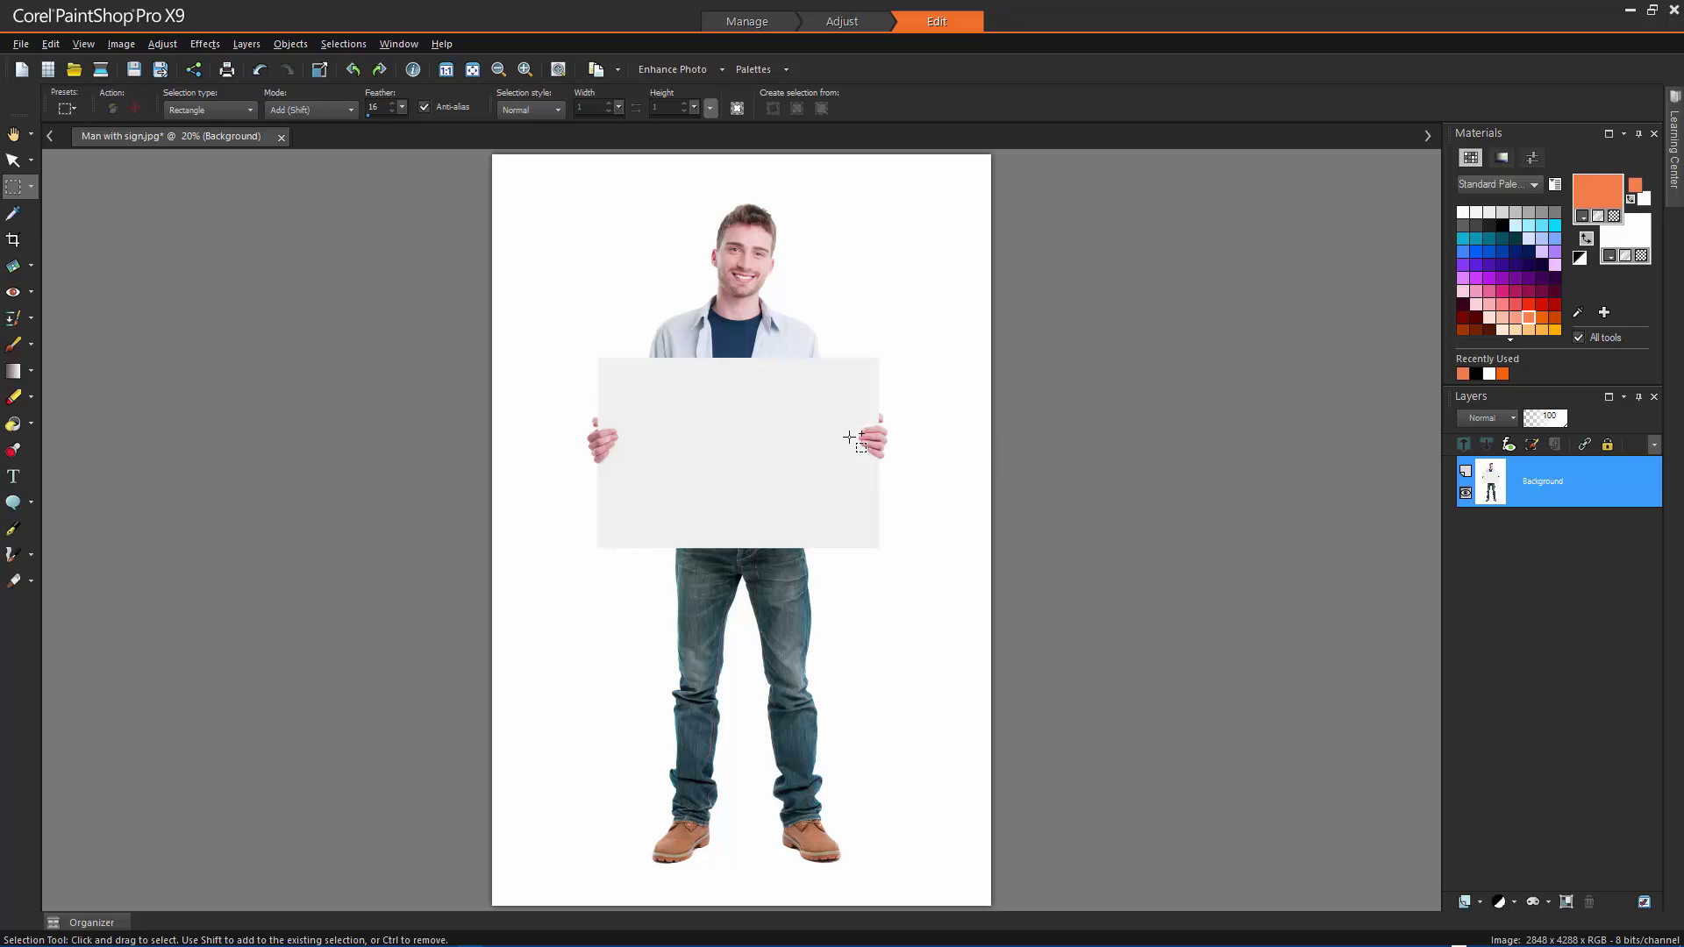
Step: Rectangle-select the blank sign, then add the man's head, jeans and shoes with the Smart Selection Brush
drag(597, 357, 878, 544)
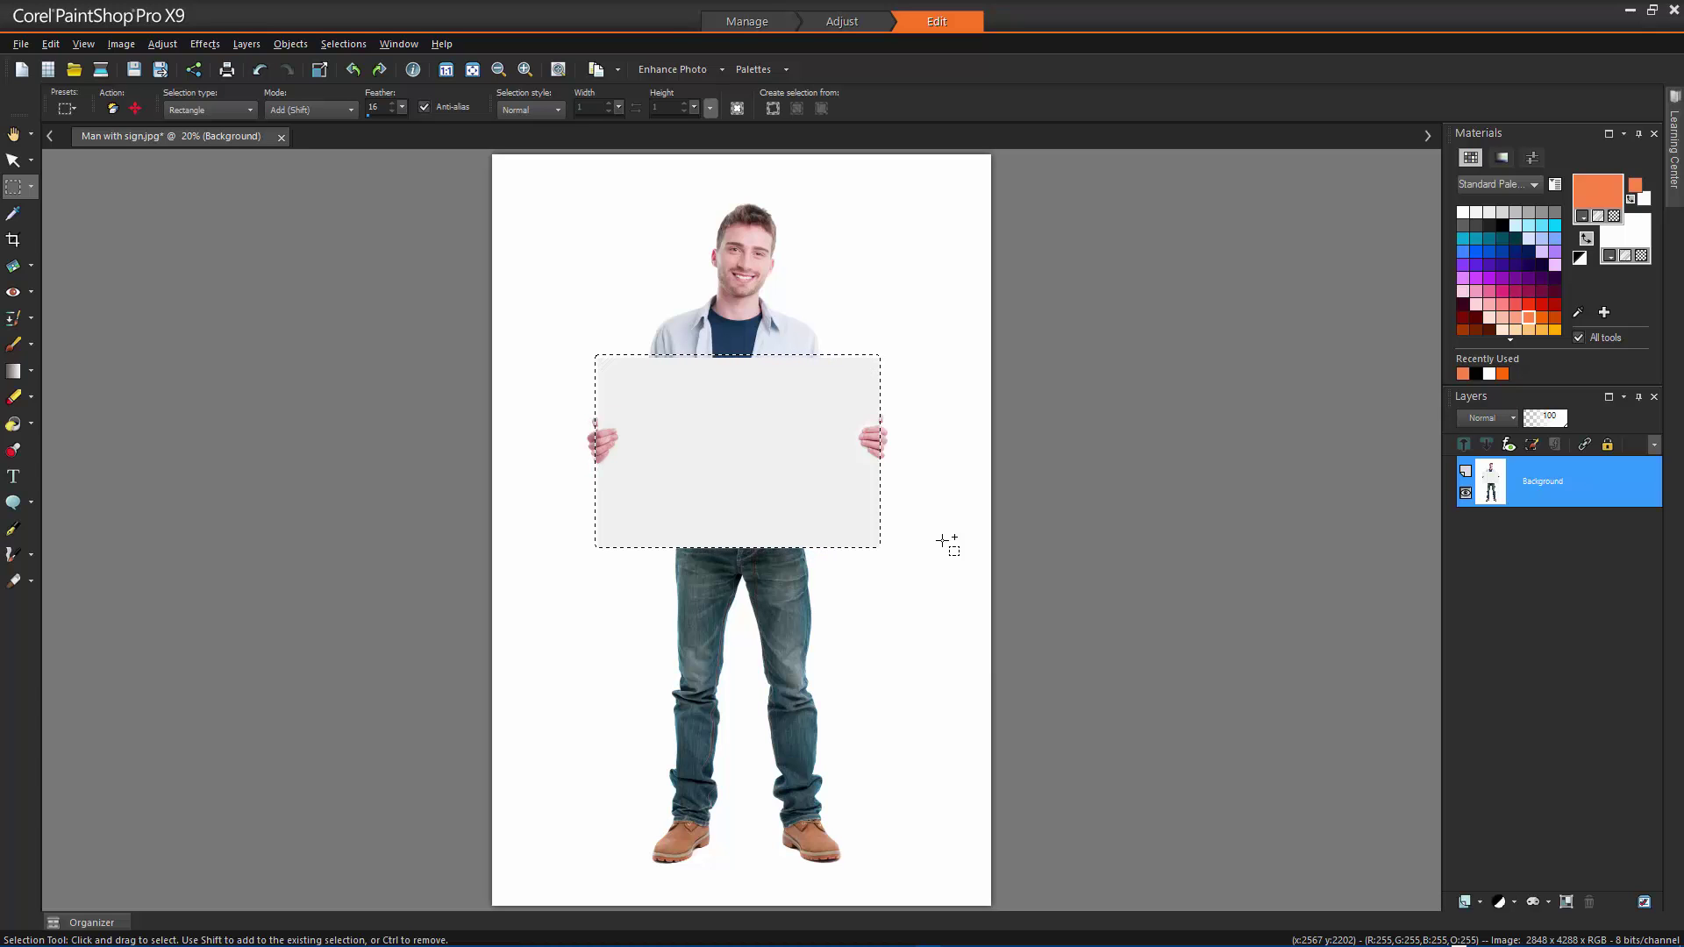
click(35, 187)
click(88, 261)
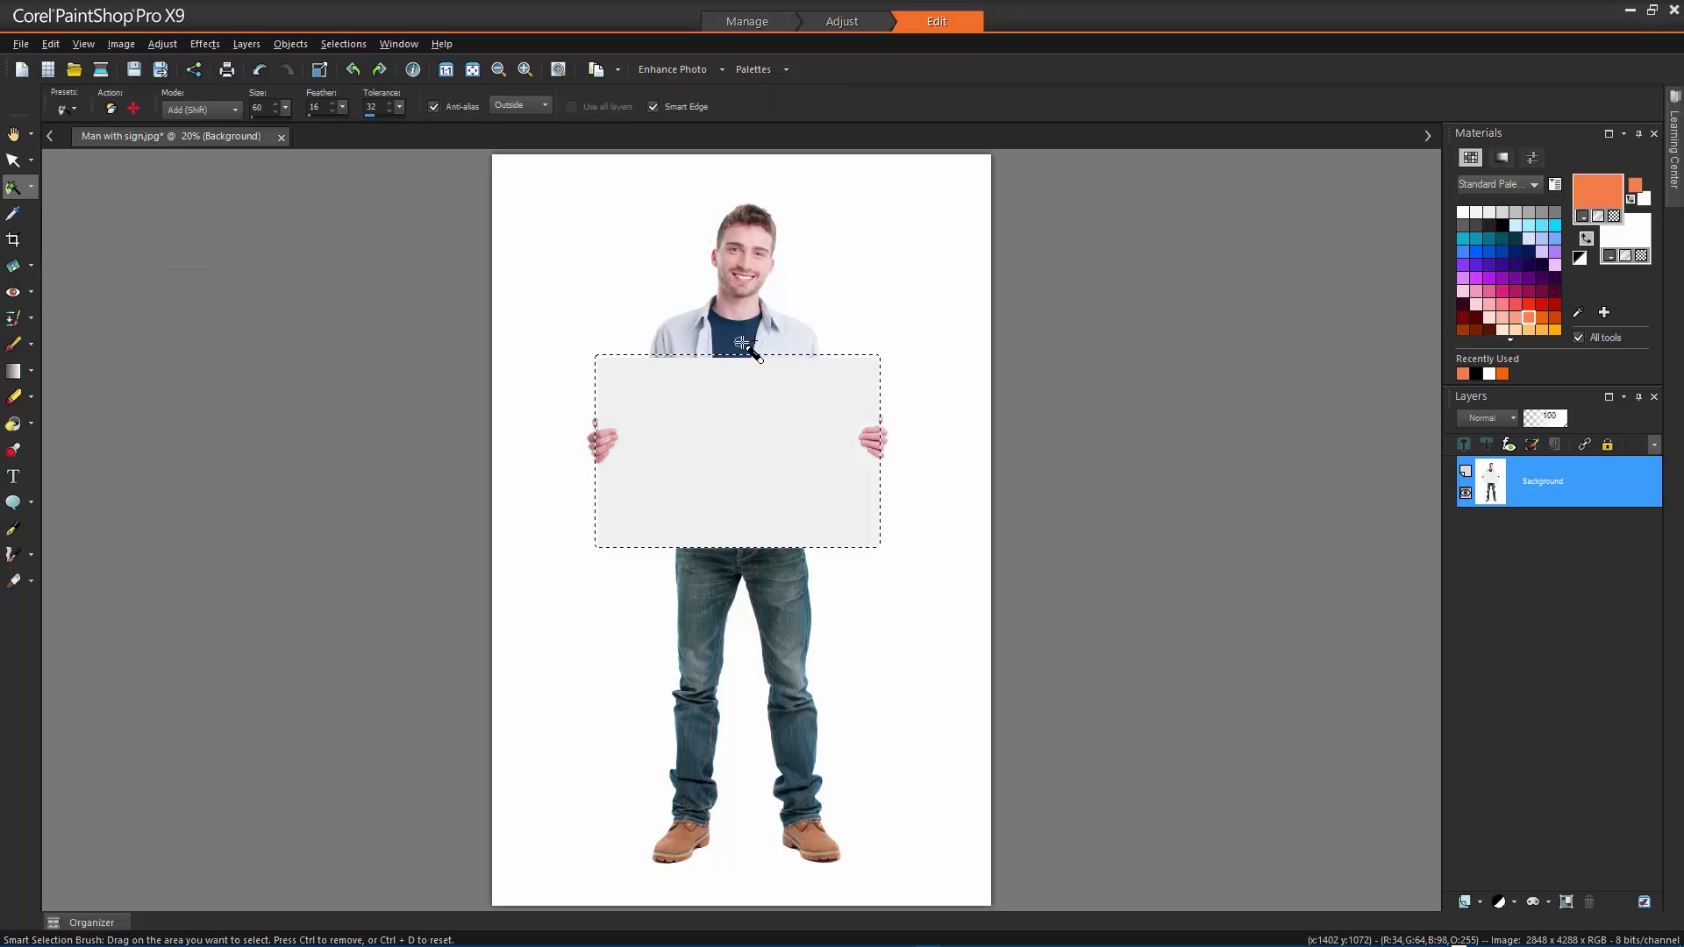
mouse_move(772, 326)
mouse_down()
mouse_move(744, 294)
mouse_move(748, 234)
mouse_up()
mouse_move(693, 545)
mouse_down()
mouse_move(704, 647)
mouse_move(687, 835)
mouse_up()
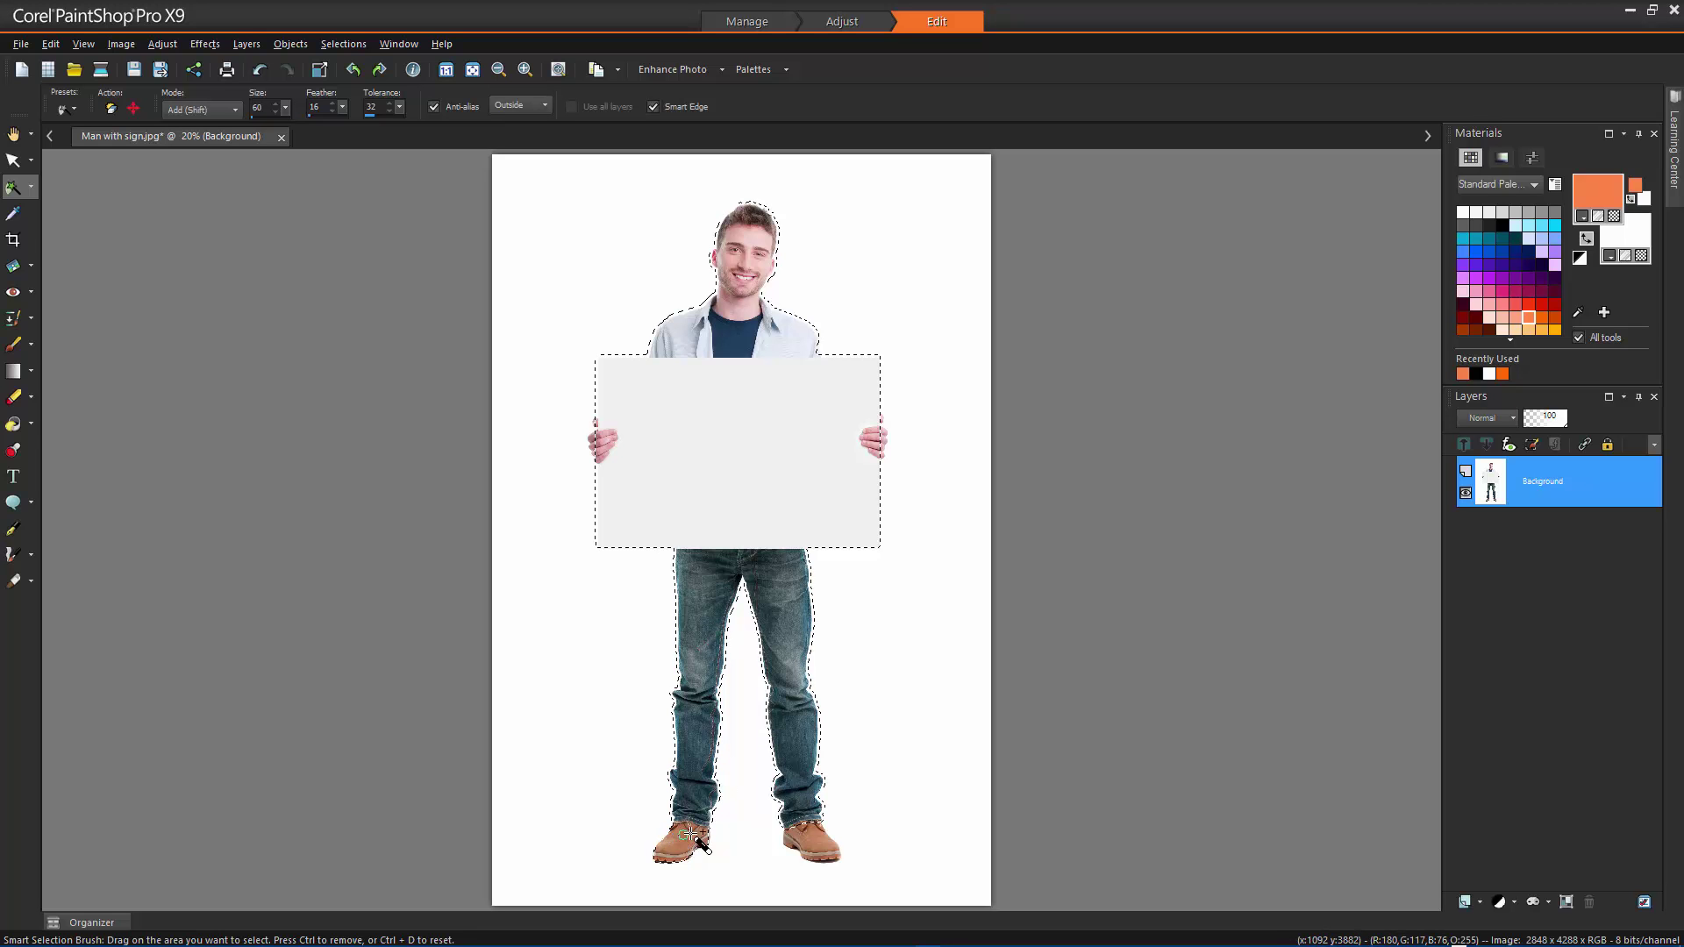
drag(799, 818, 818, 844)
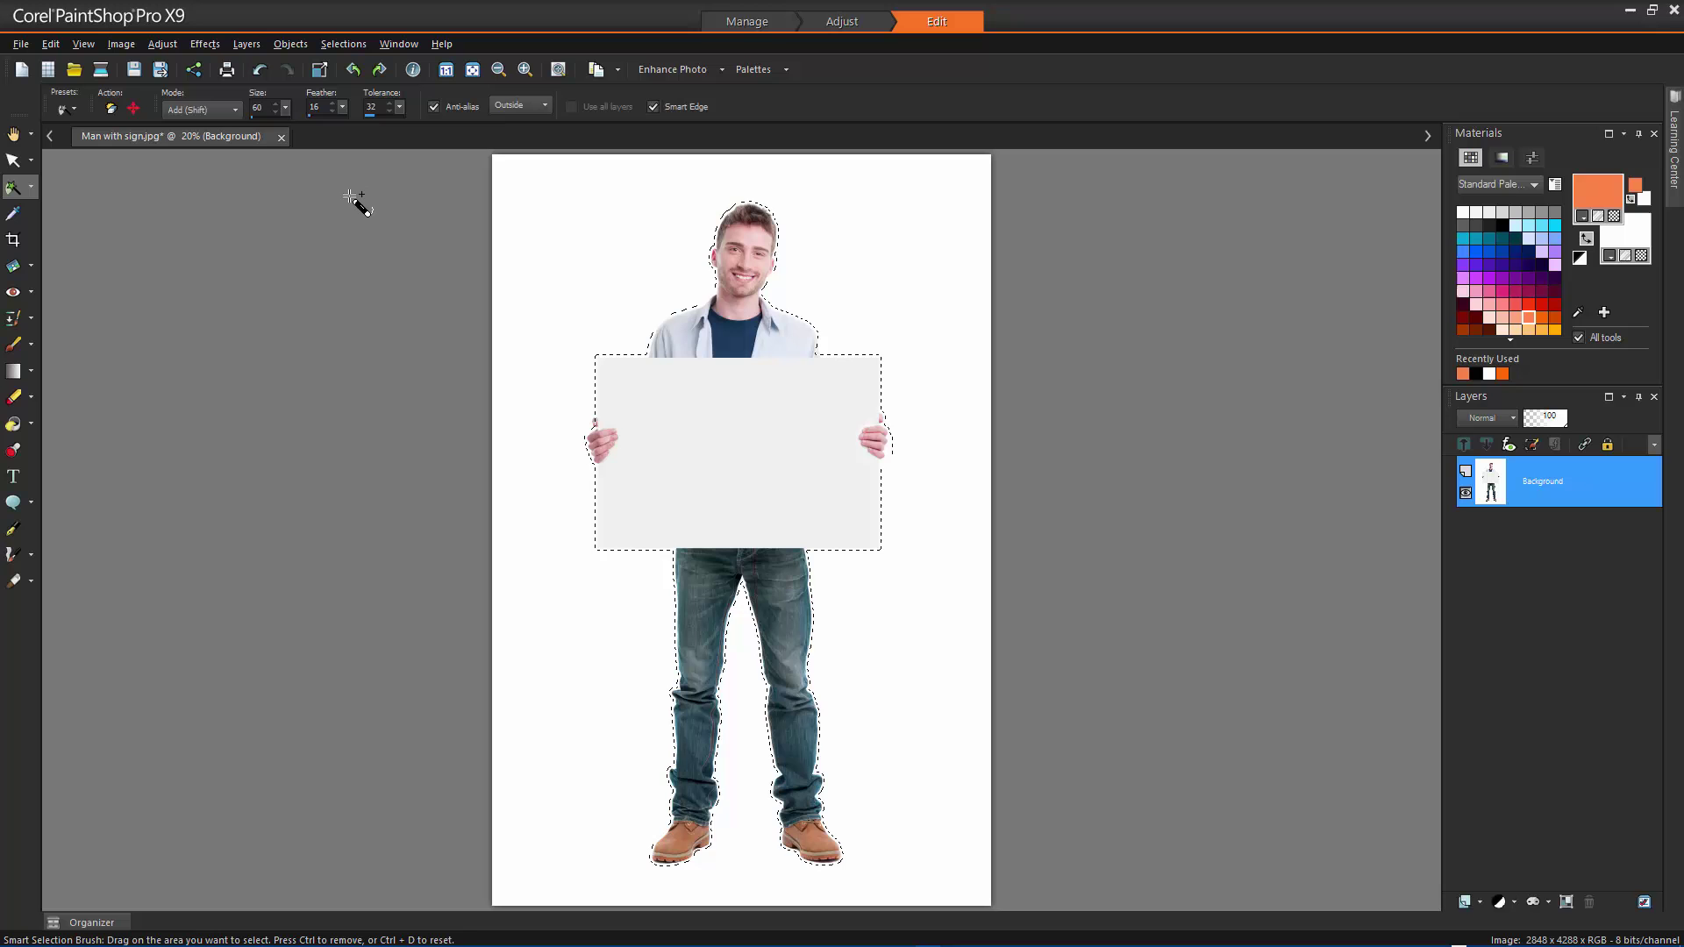
key(ctrl)
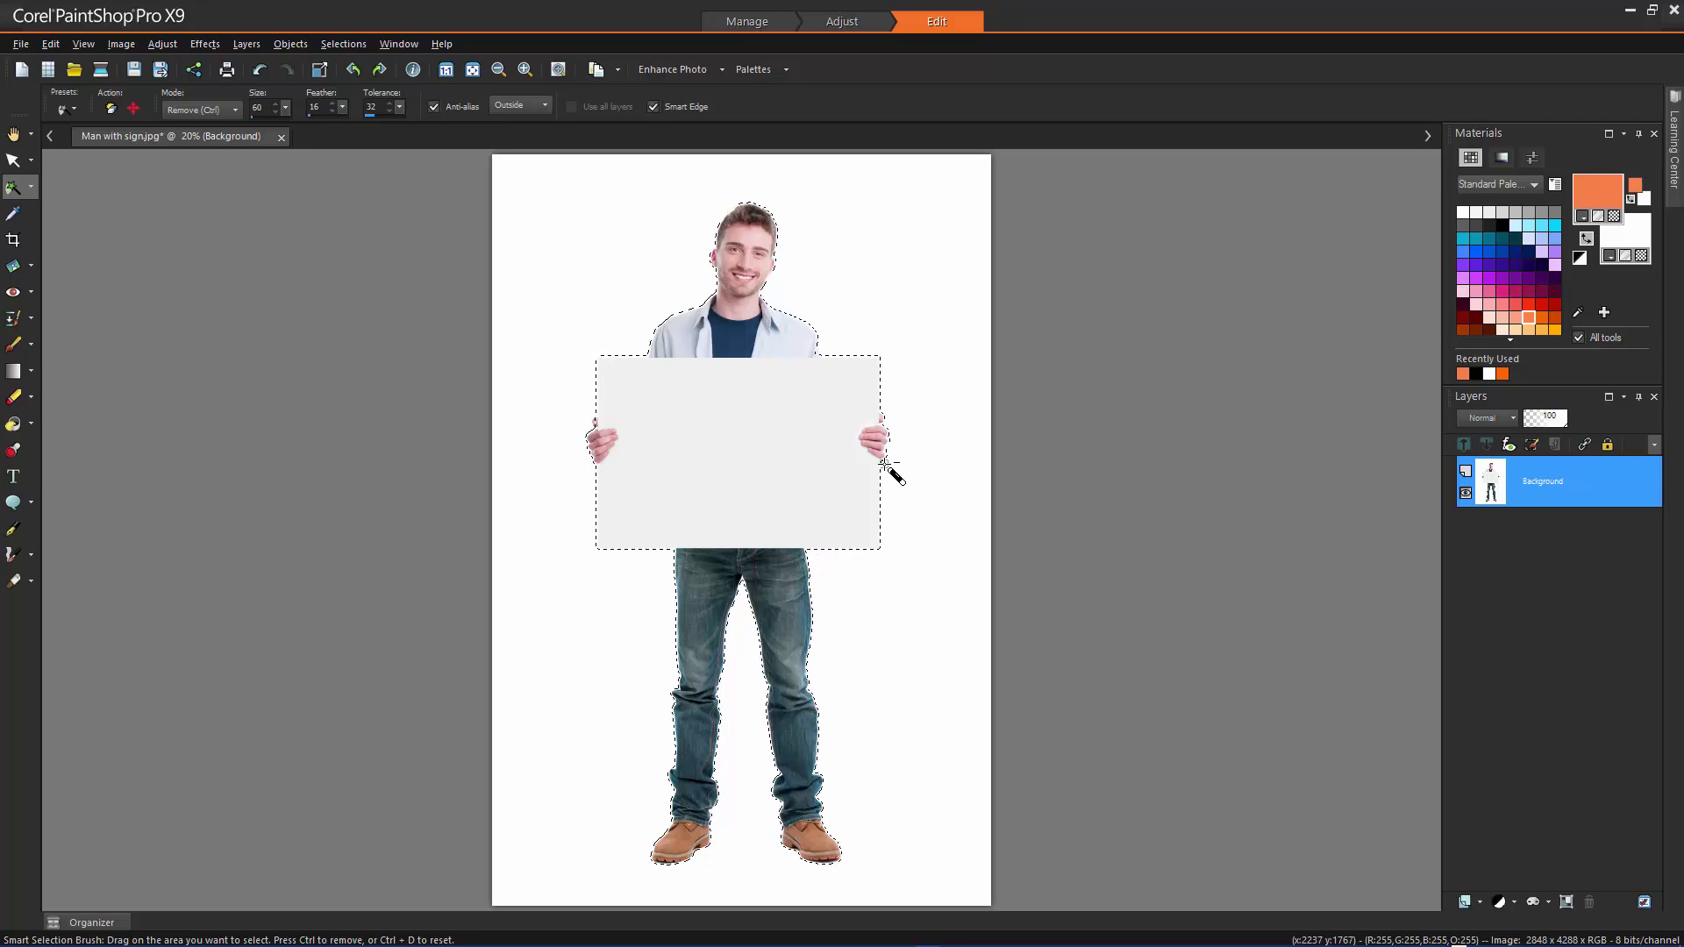
Step: Expand the selection around the man and his sign outward by 31 pixels
click(350, 45)
mouse_move(396, 189)
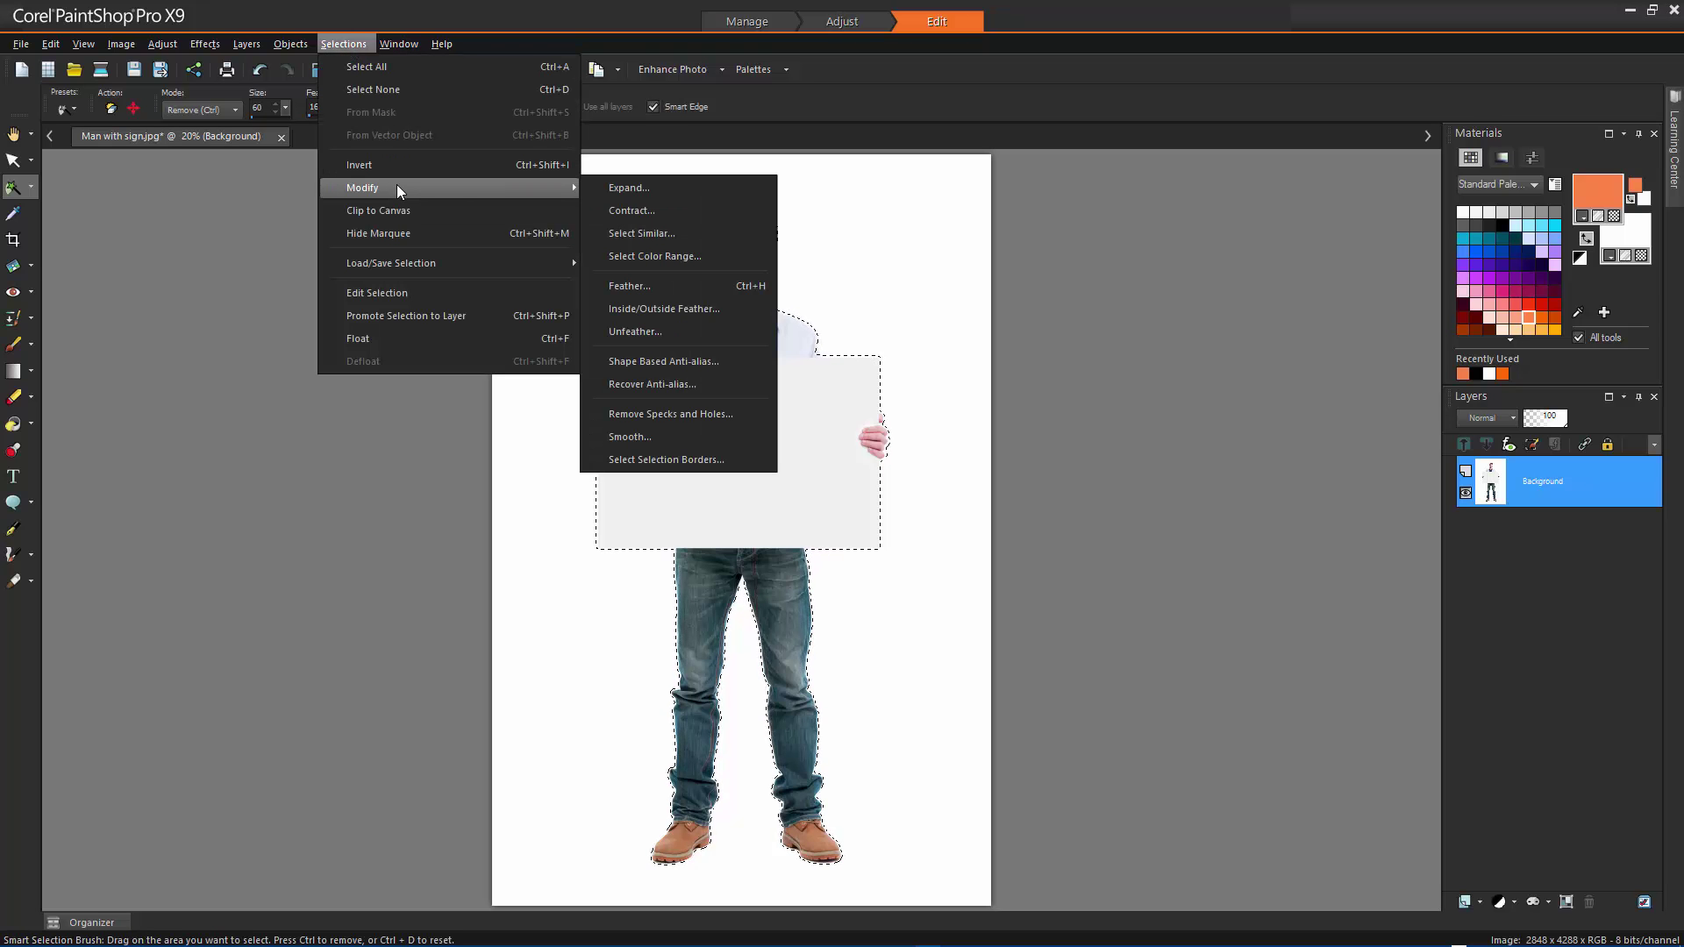
click(626, 190)
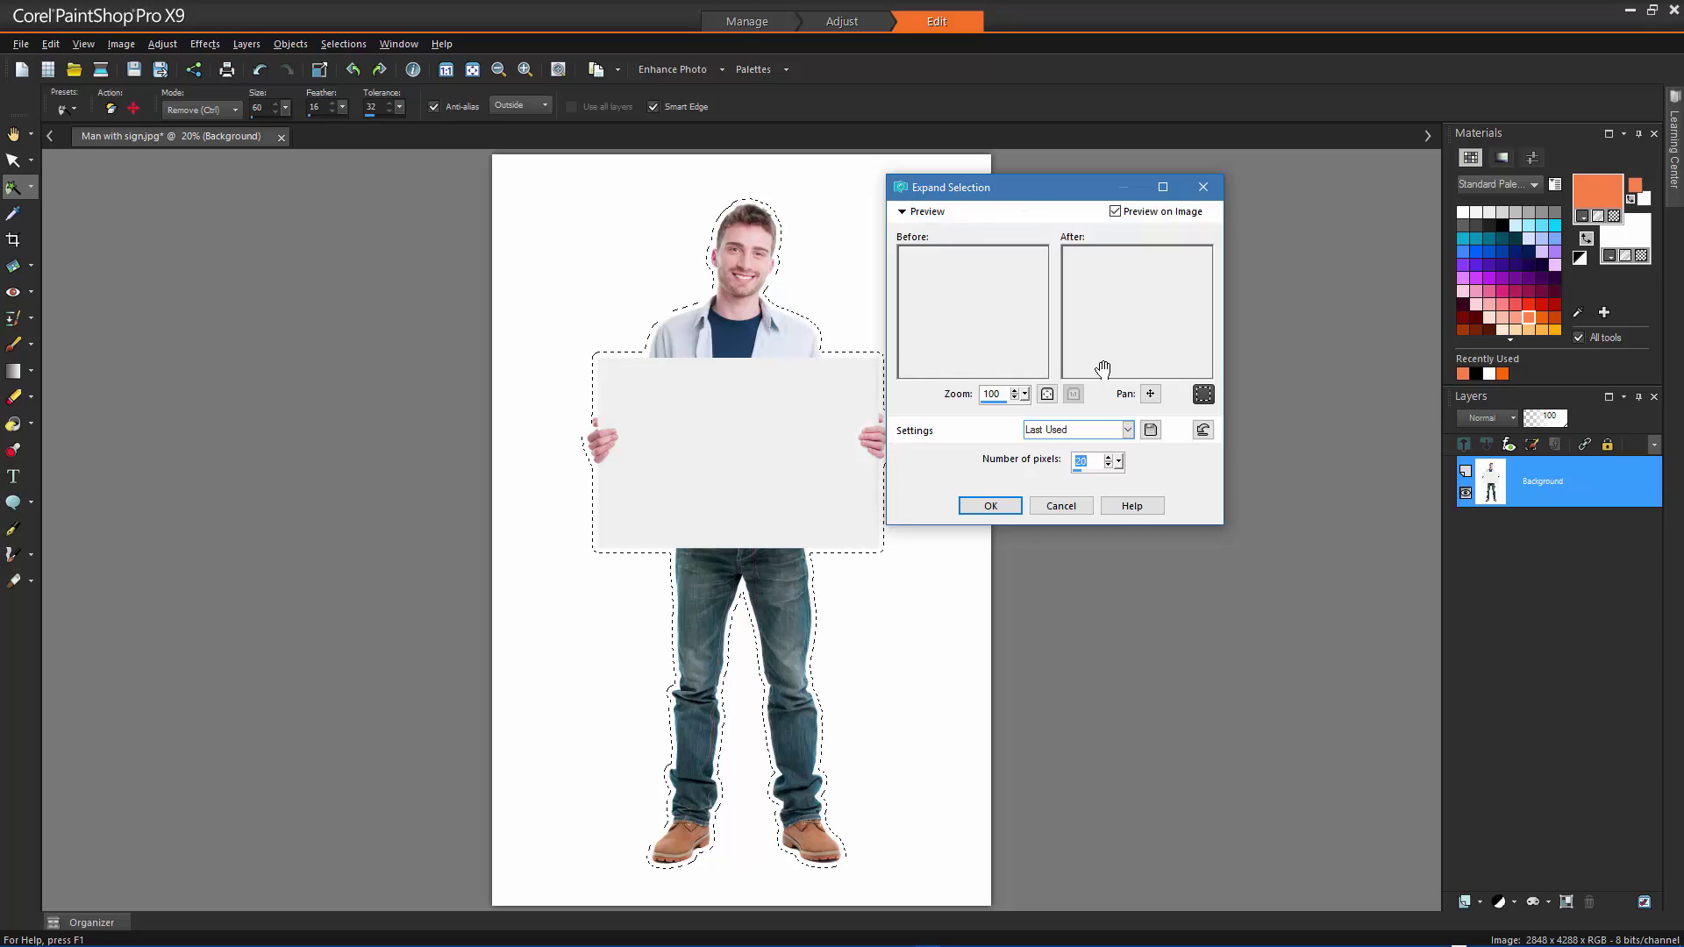
click(1108, 457)
click(1119, 462)
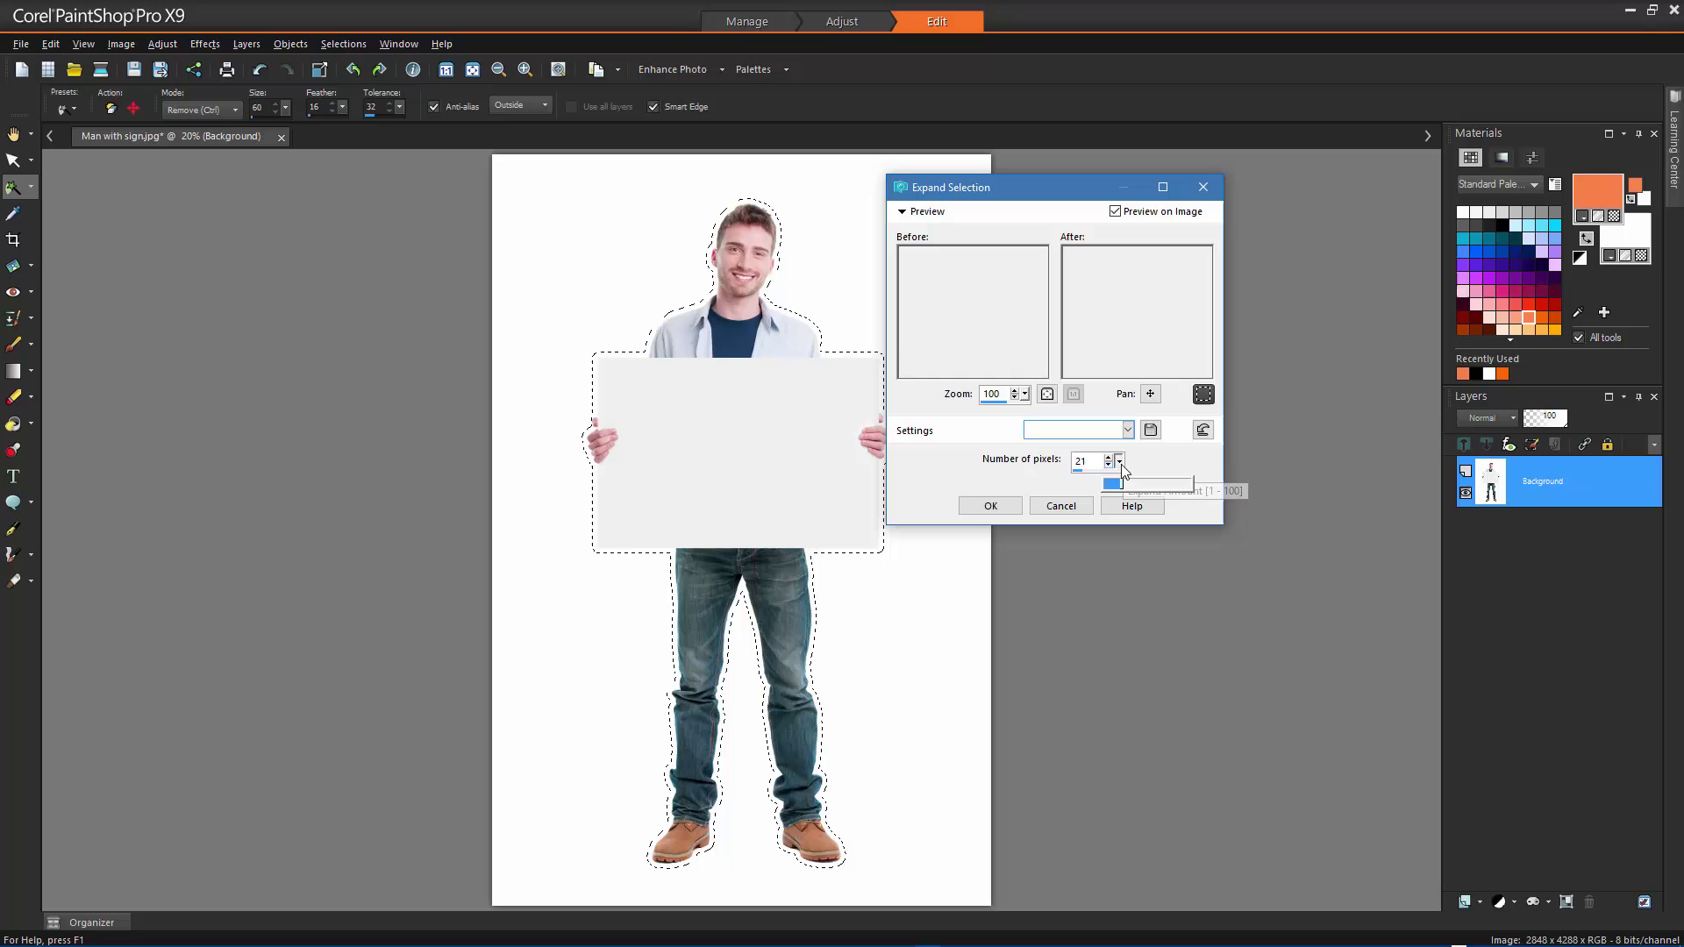
drag(1121, 471, 1133, 474)
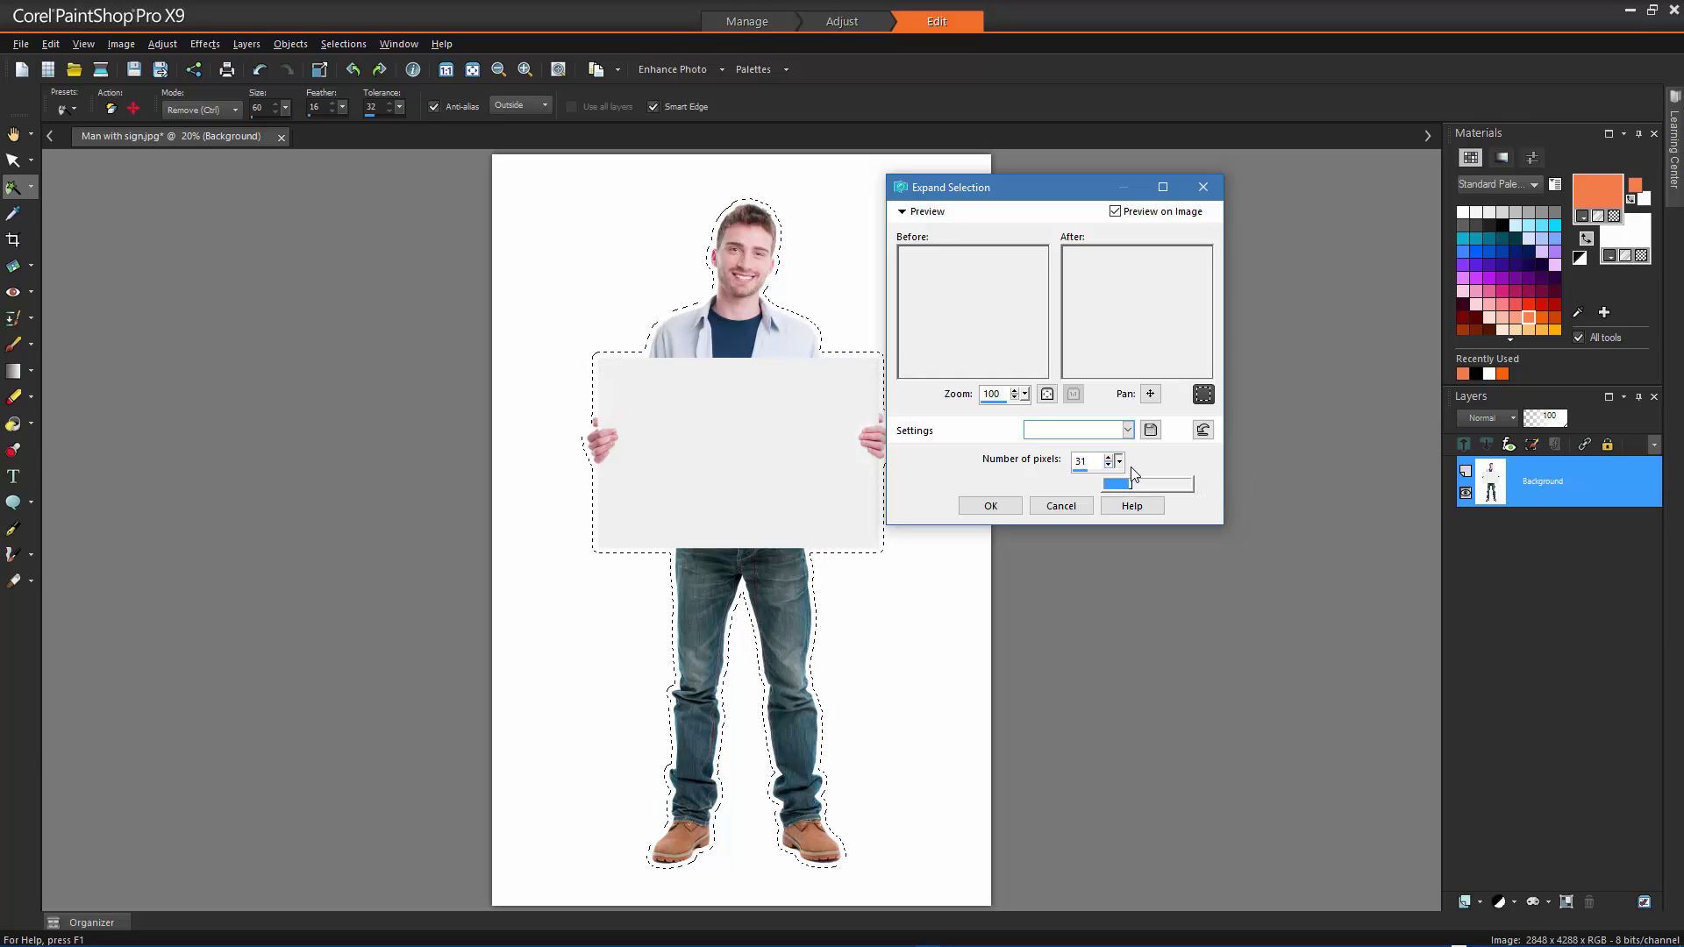
click(990, 505)
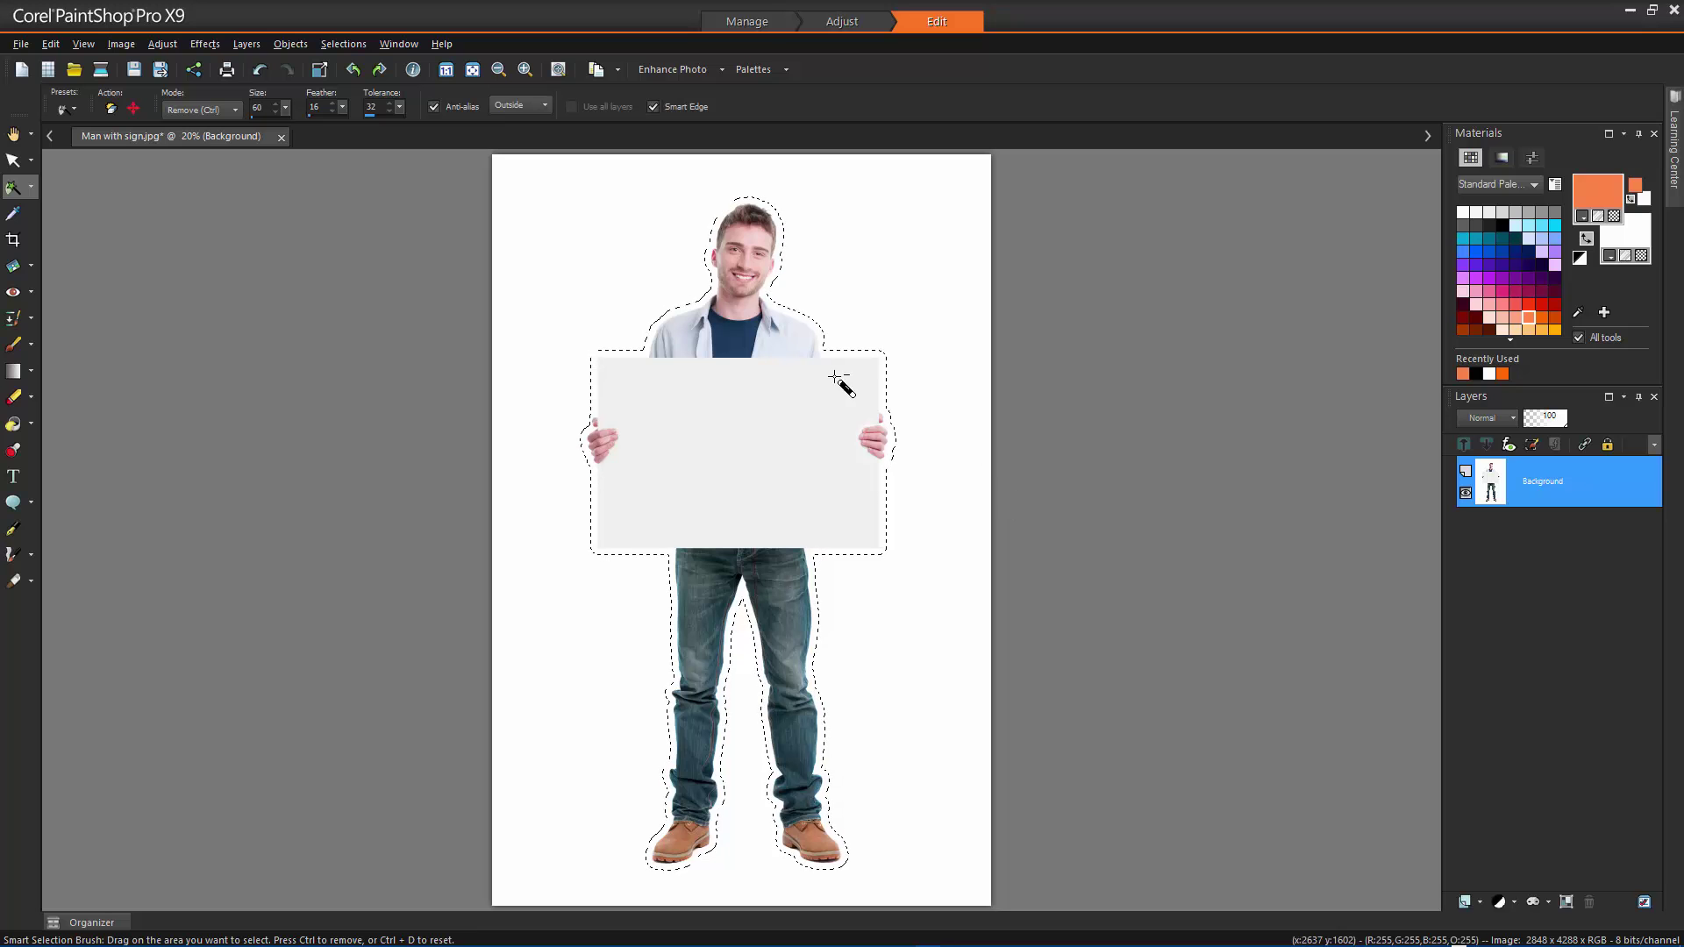
click(330, 44)
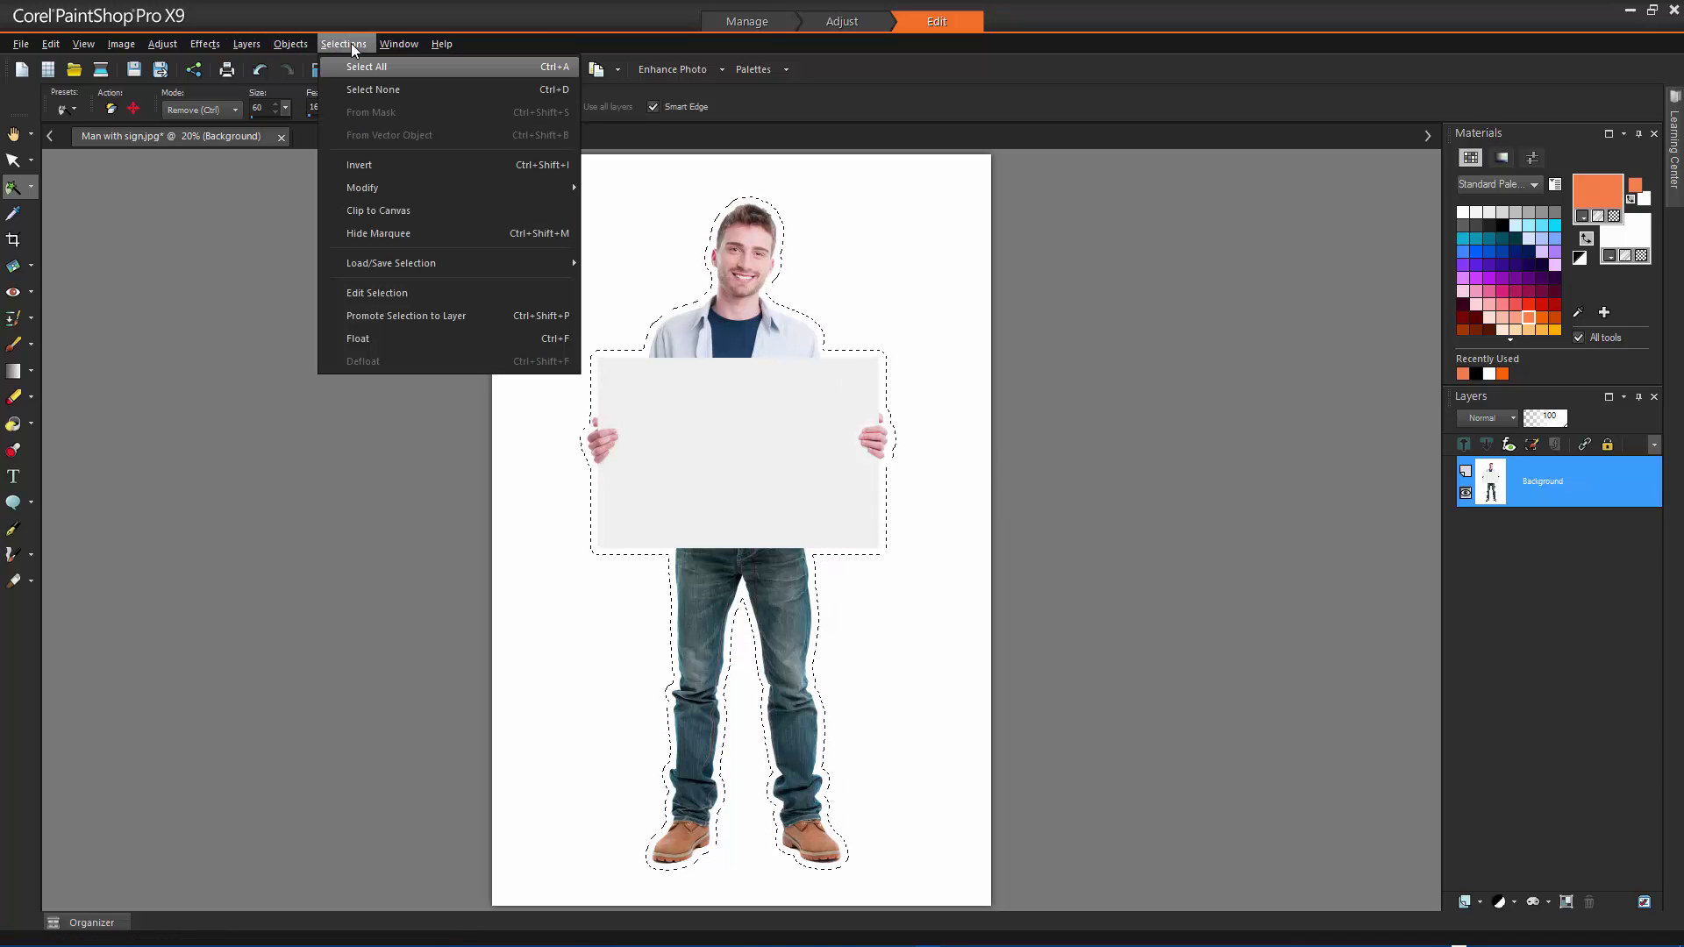
Step: Magic-wand-add the sky on both sides of the Eiffel Tower, under its arch and between its levels
mouse_move(430, 184)
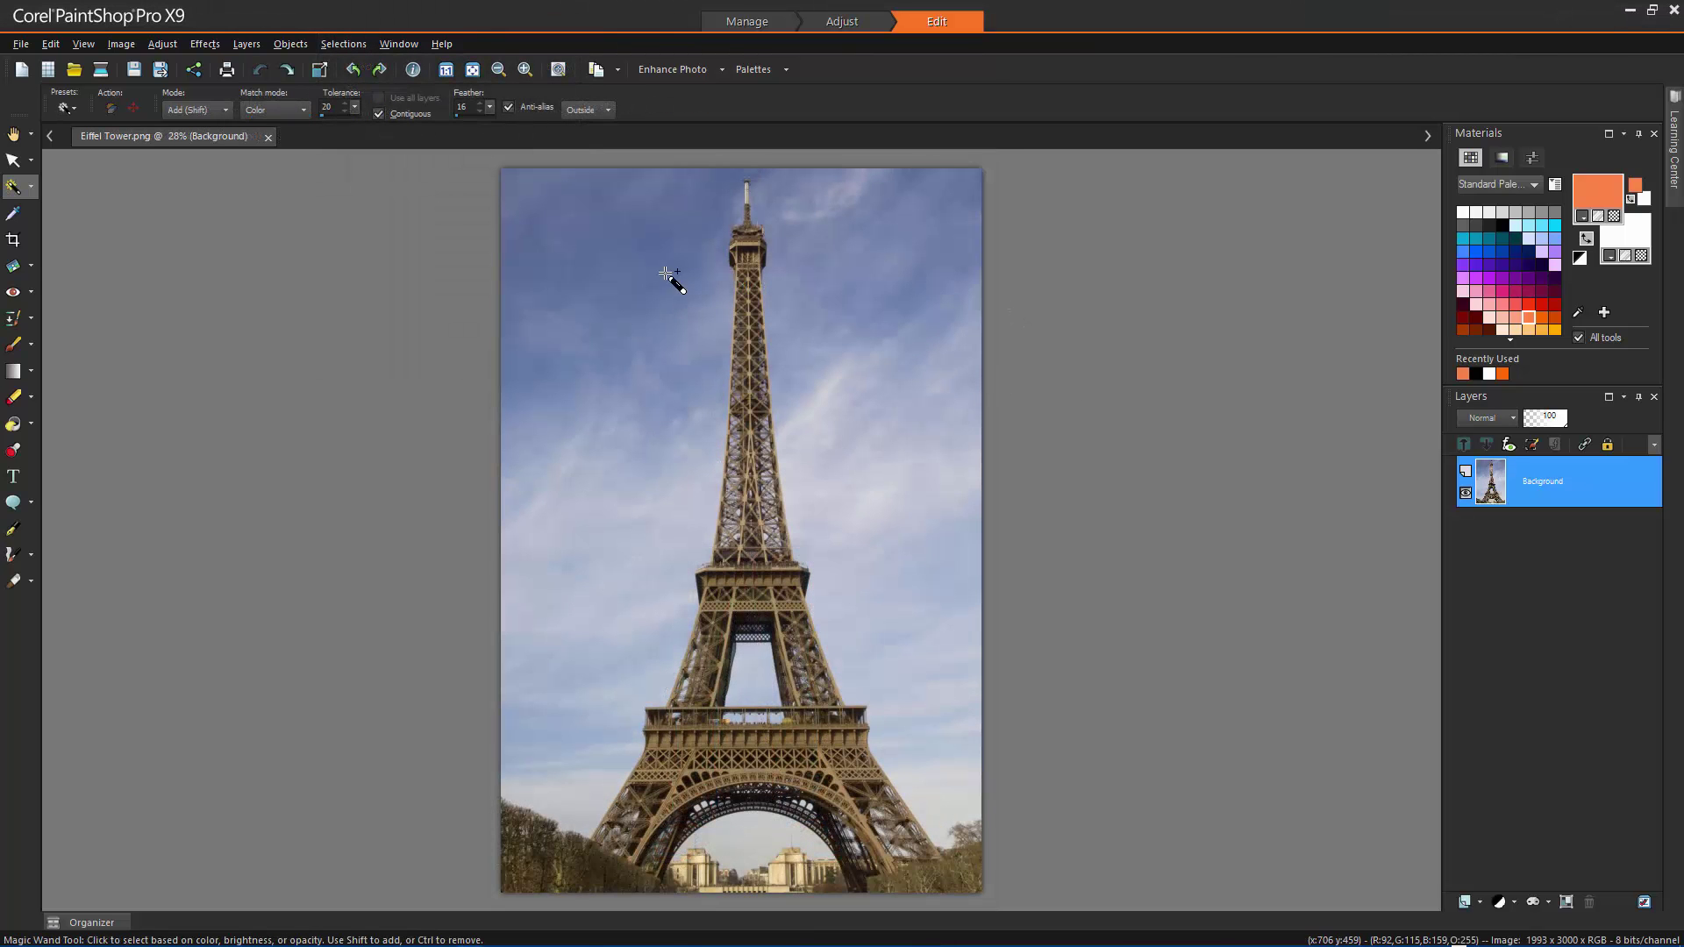
click(620, 245)
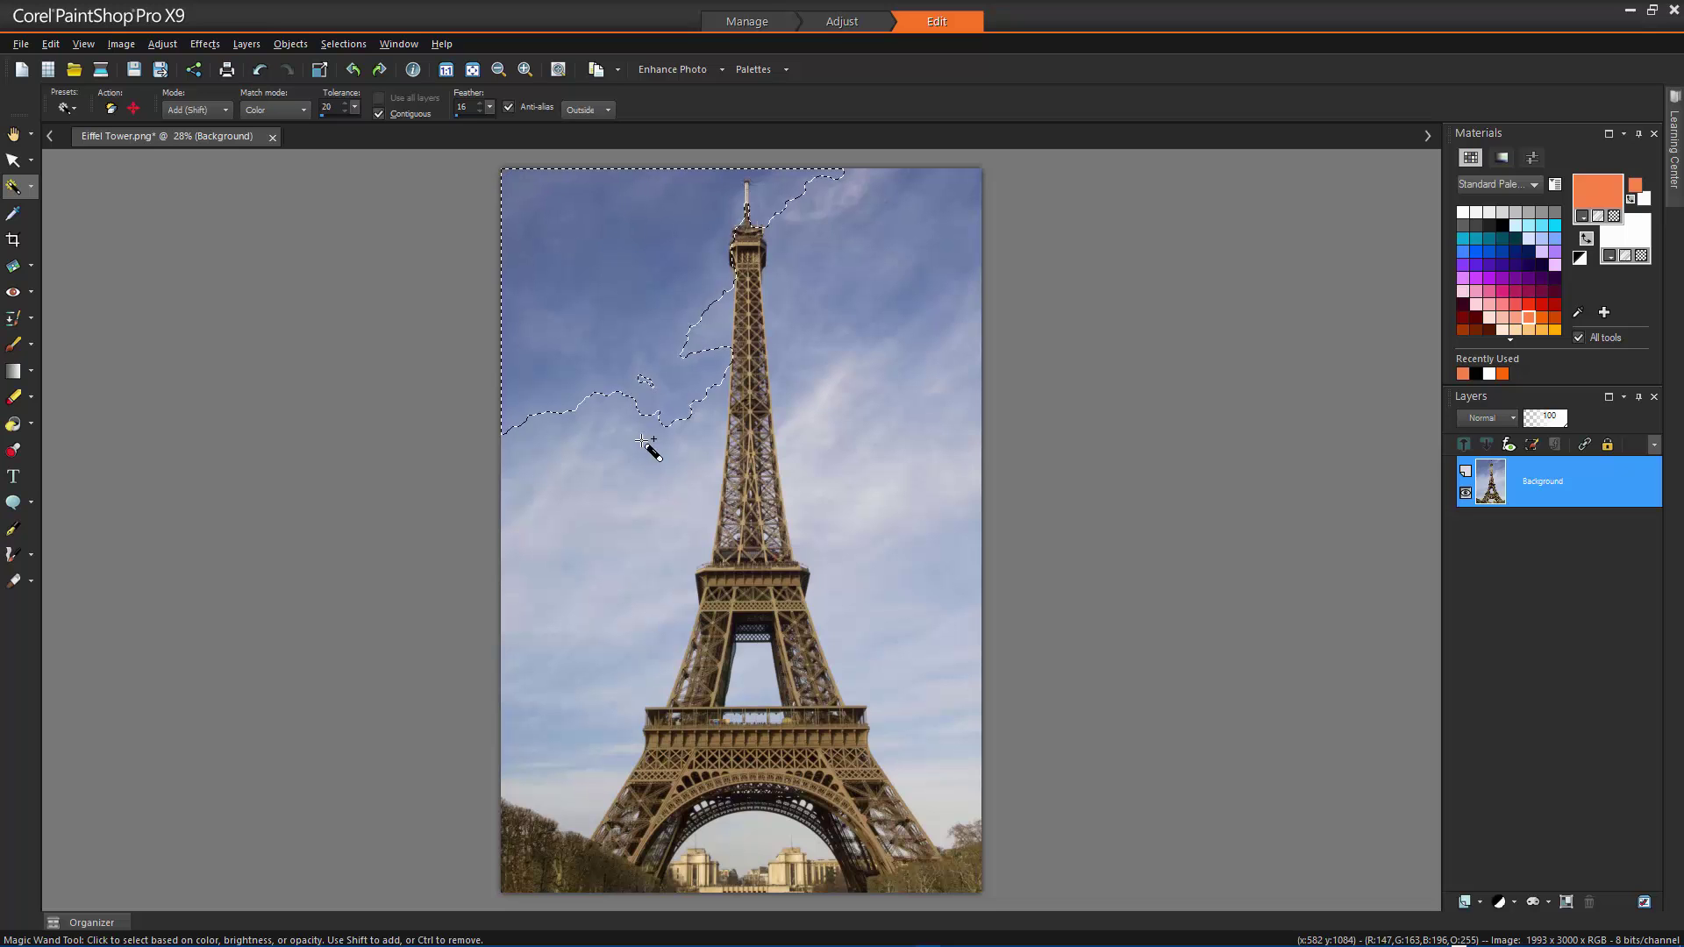
click(644, 471)
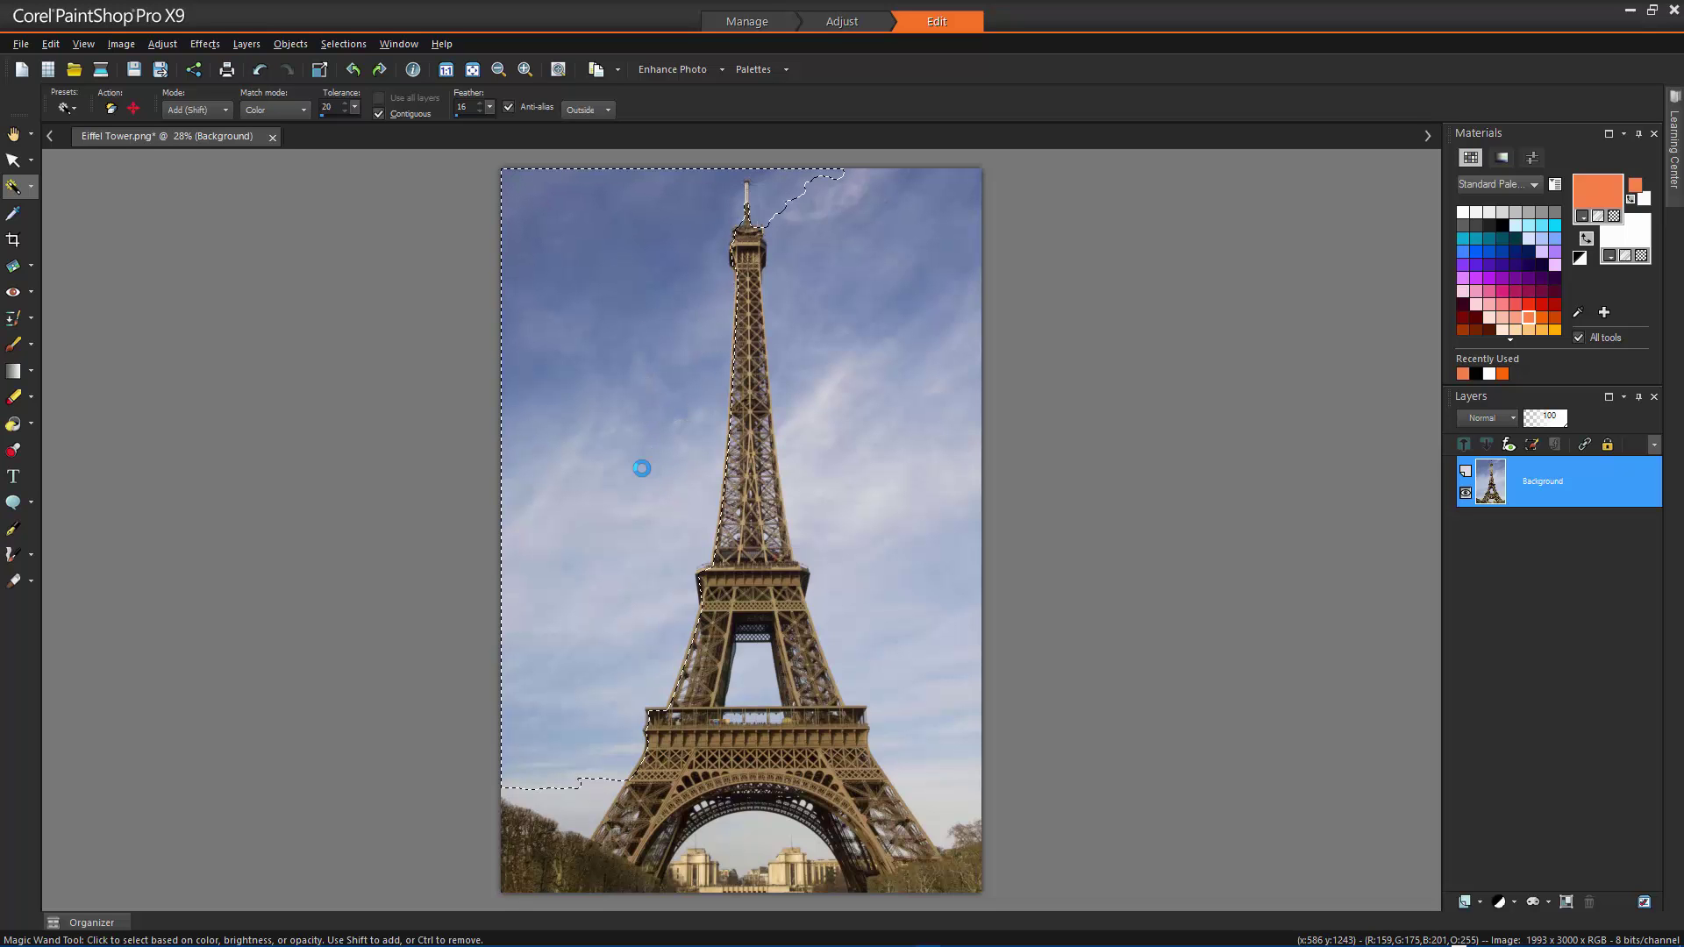
click(591, 804)
click(752, 820)
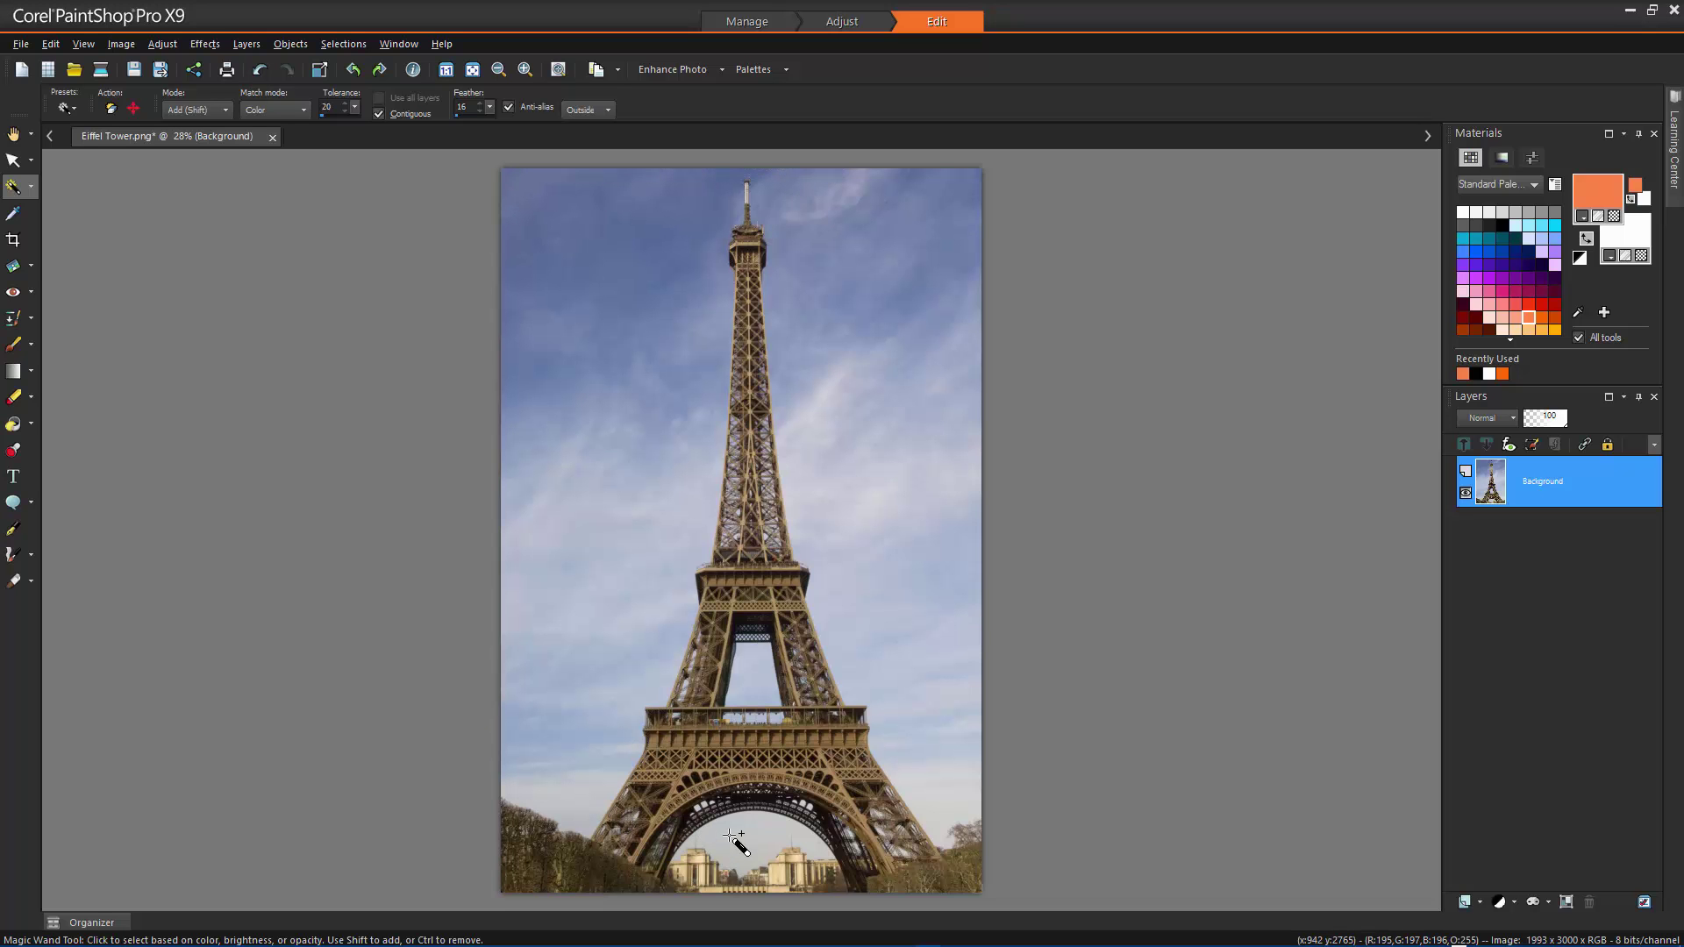
click(747, 677)
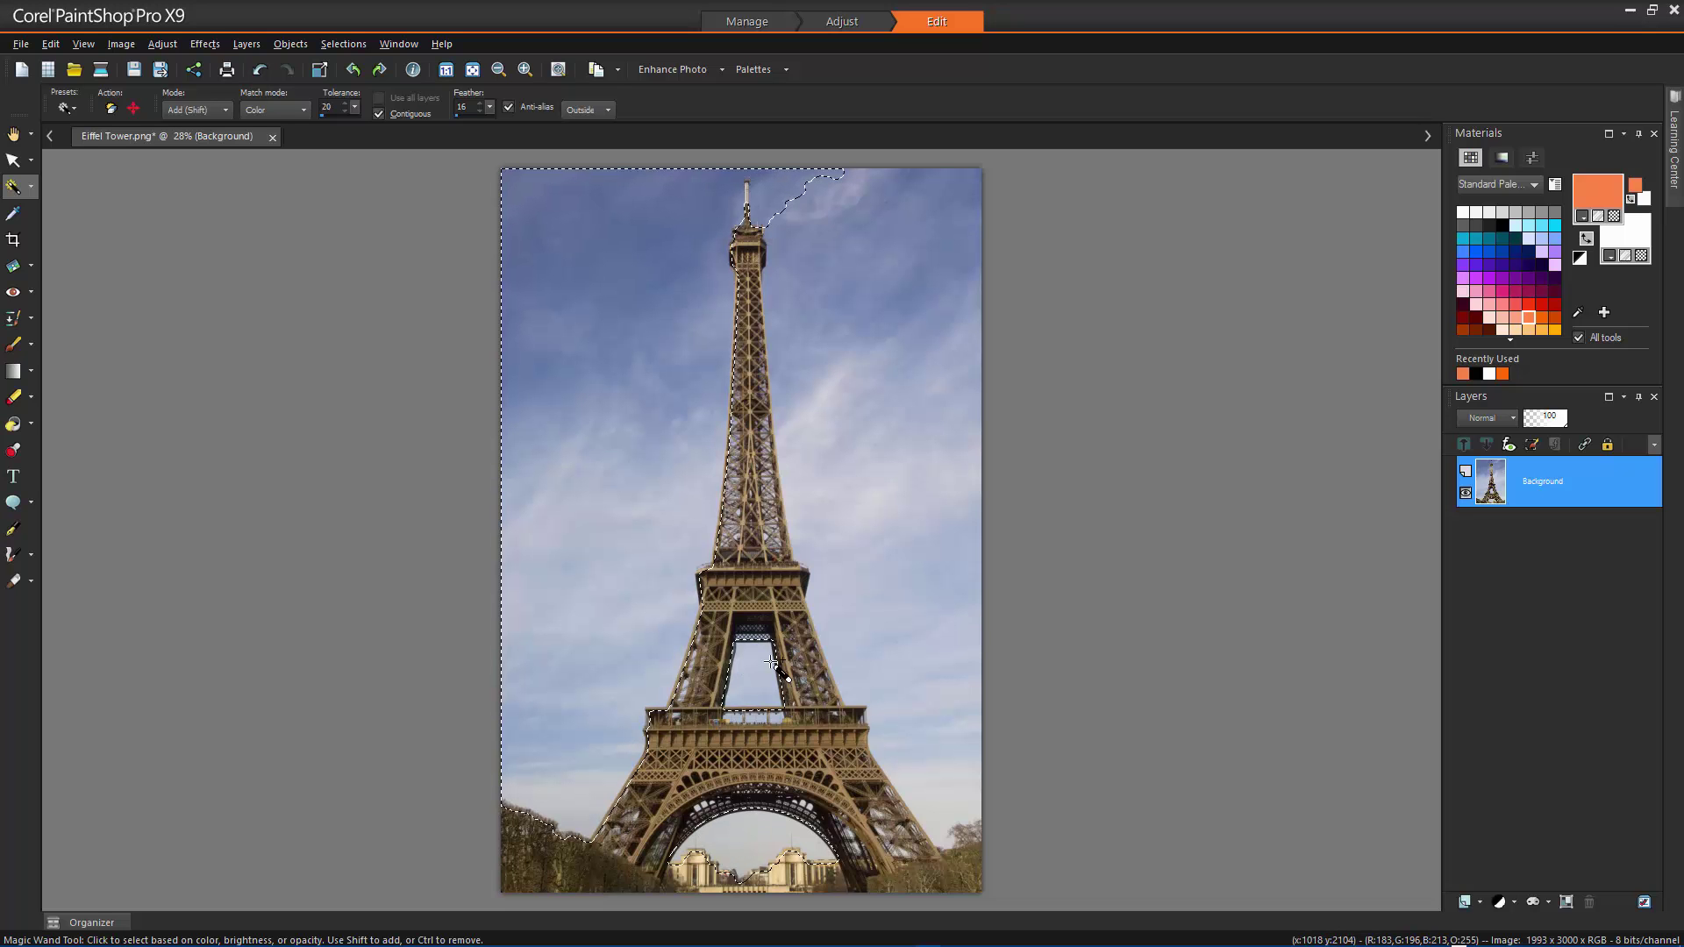
click(809, 304)
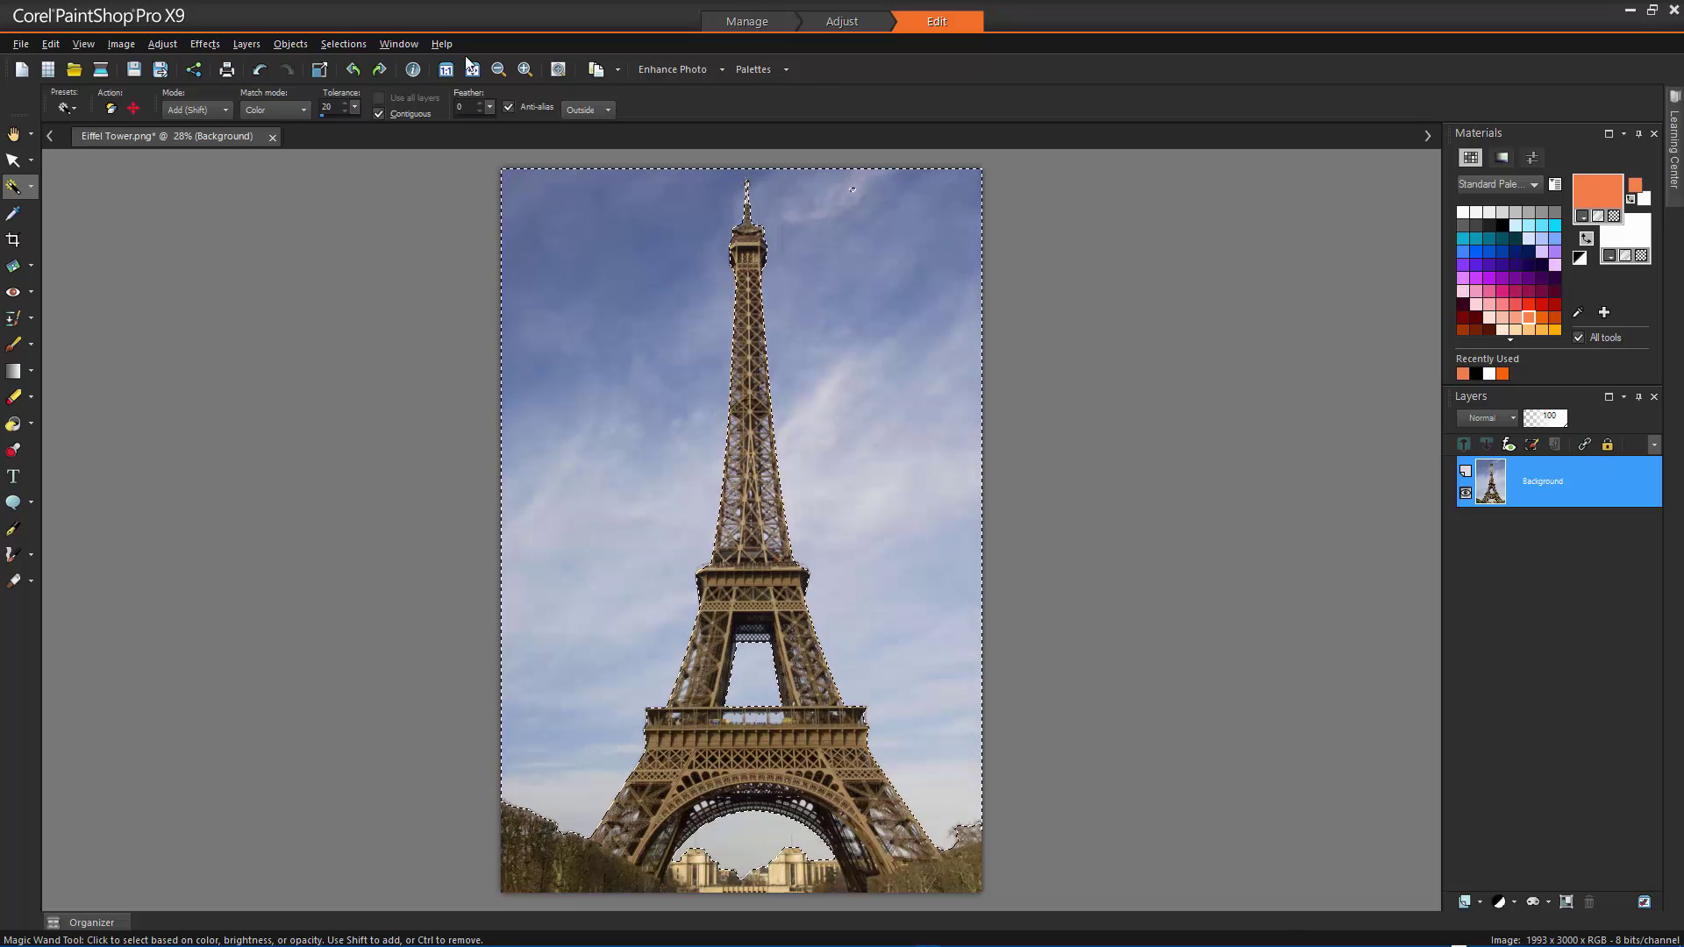
click(355, 43)
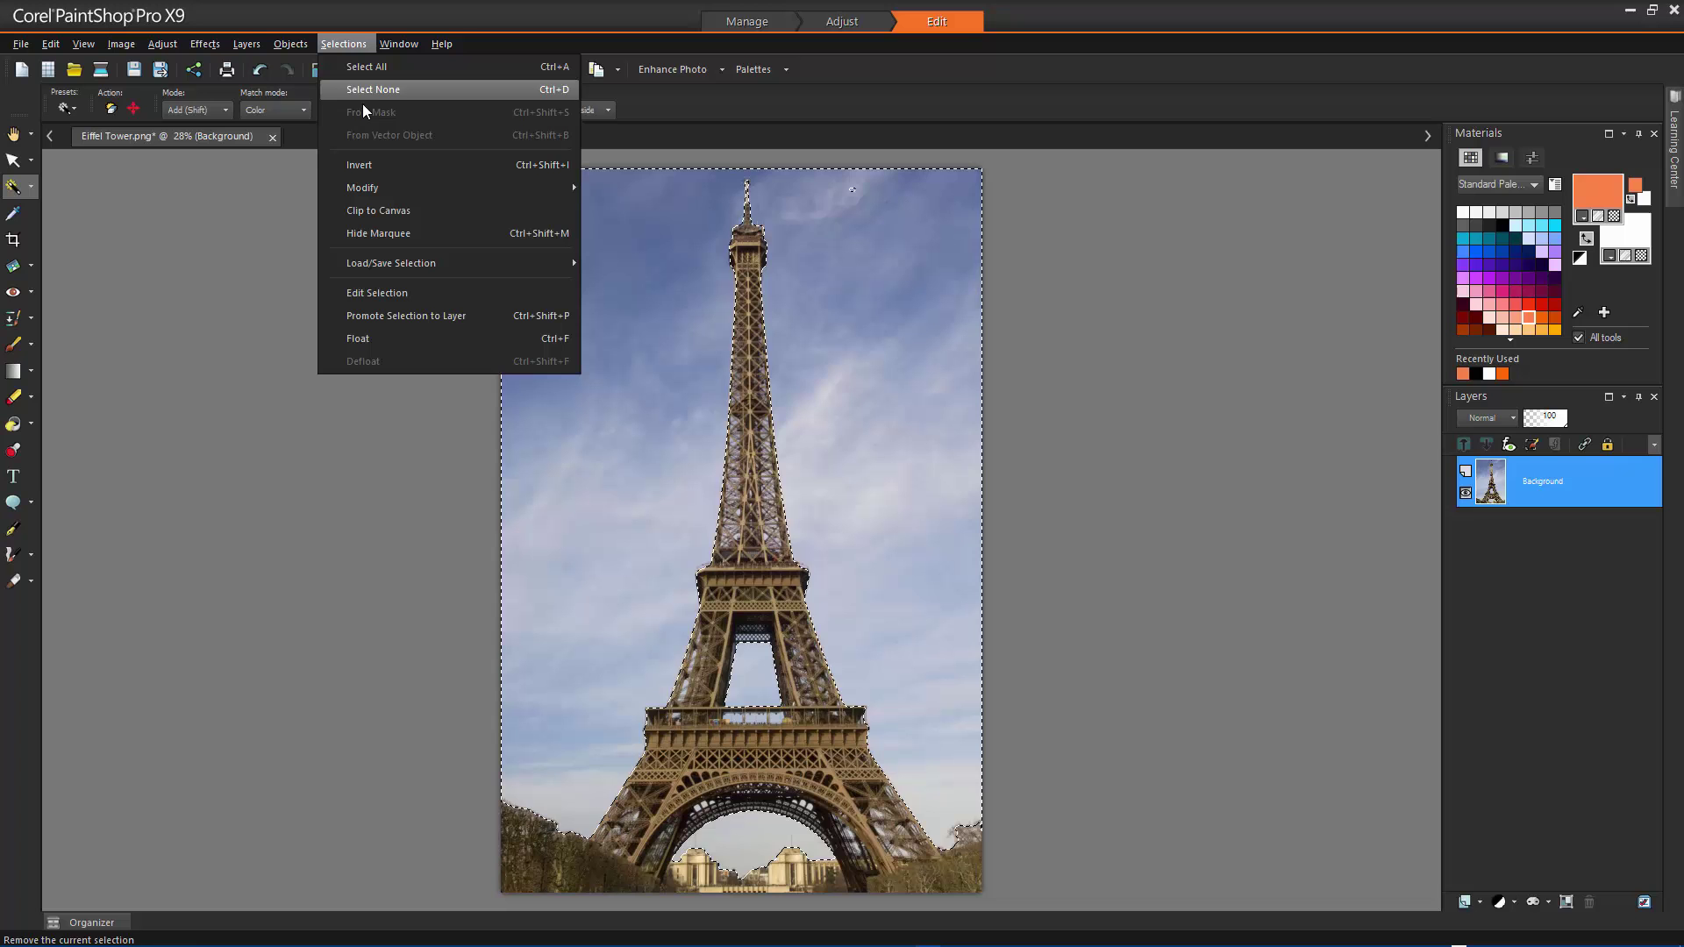
Step: Invert the selection to the tower, apply the Neon Glow artistic effect, then select none
click(382, 165)
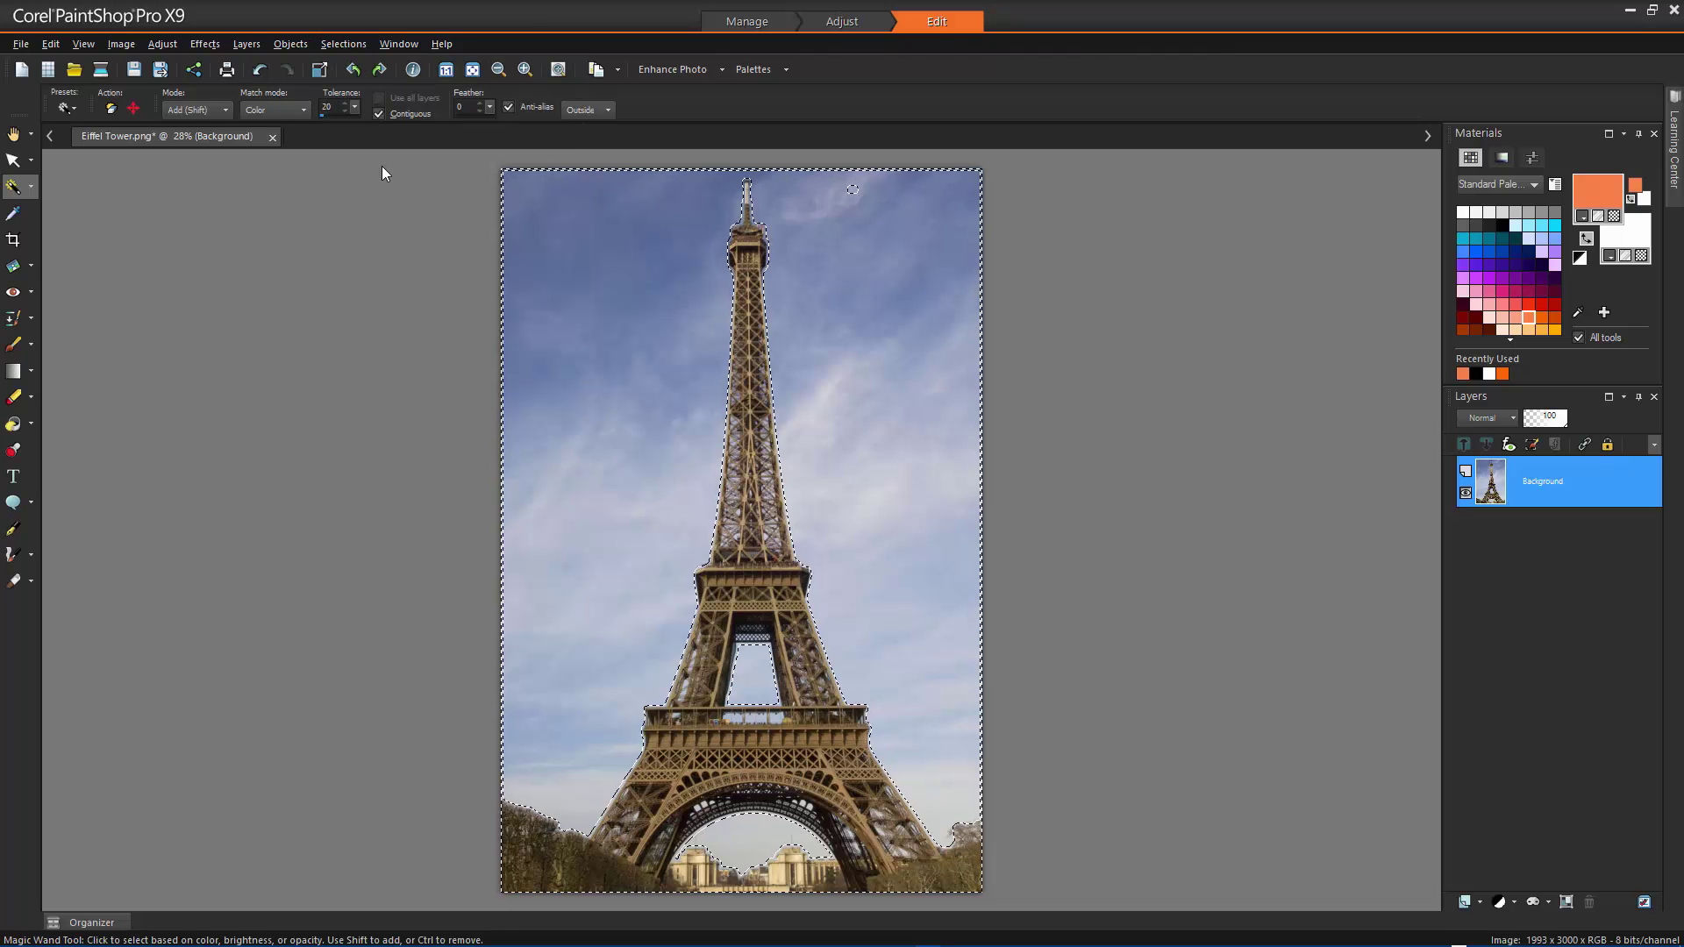
click(204, 43)
mouse_move(264, 165)
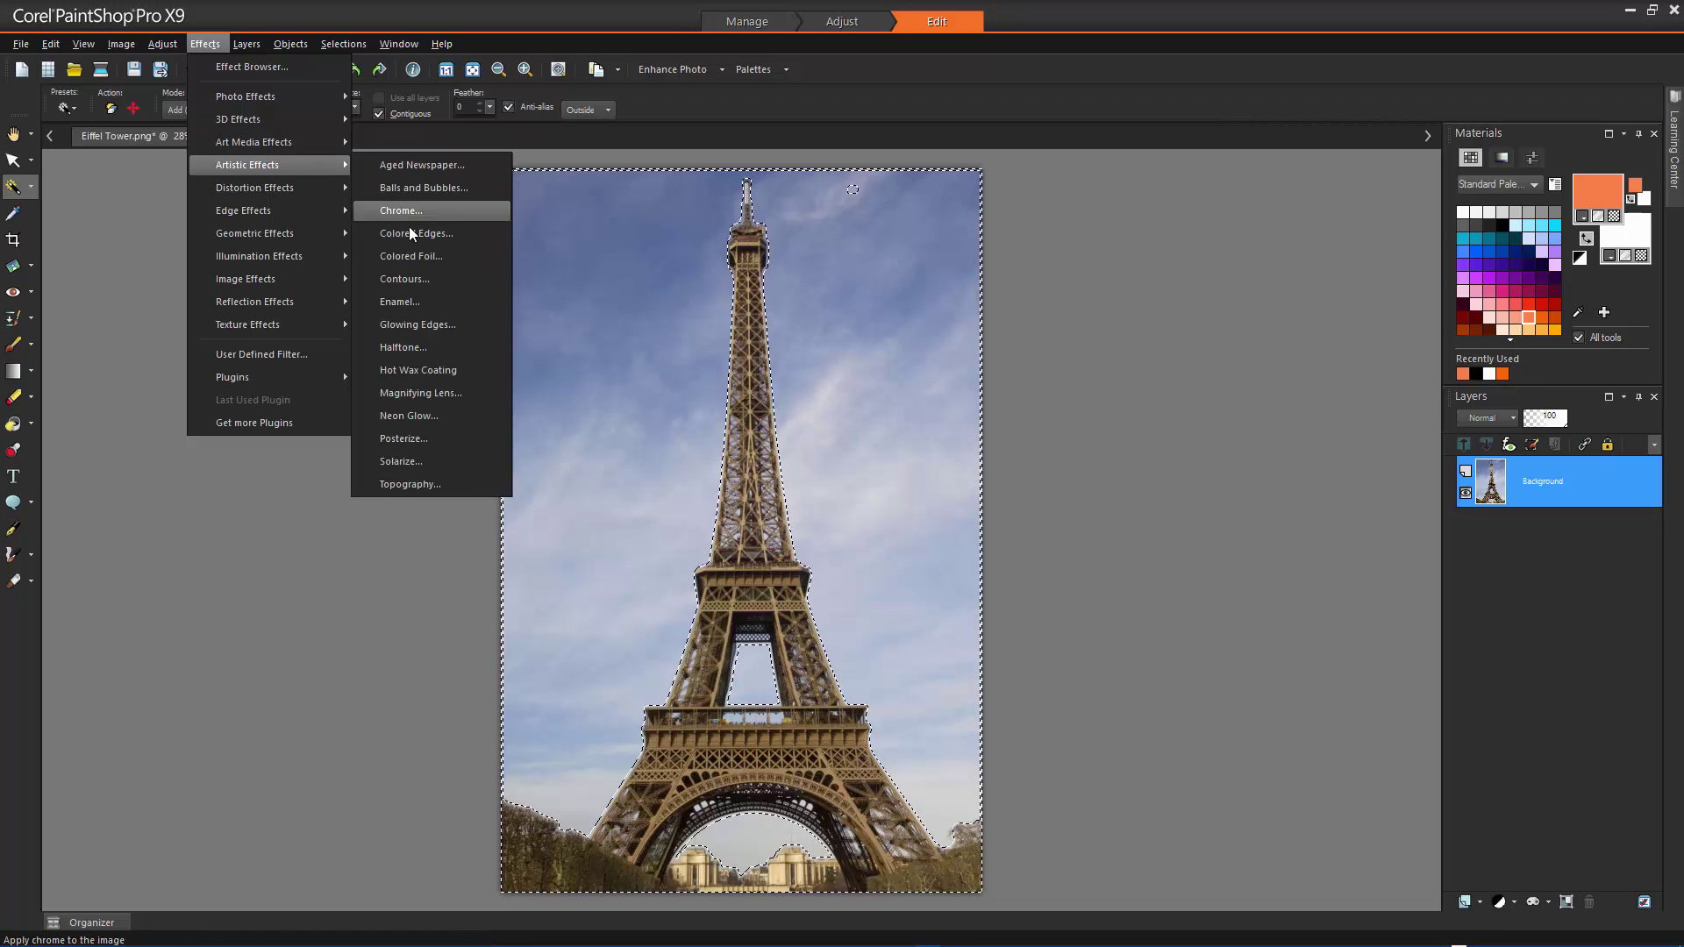
click(463, 411)
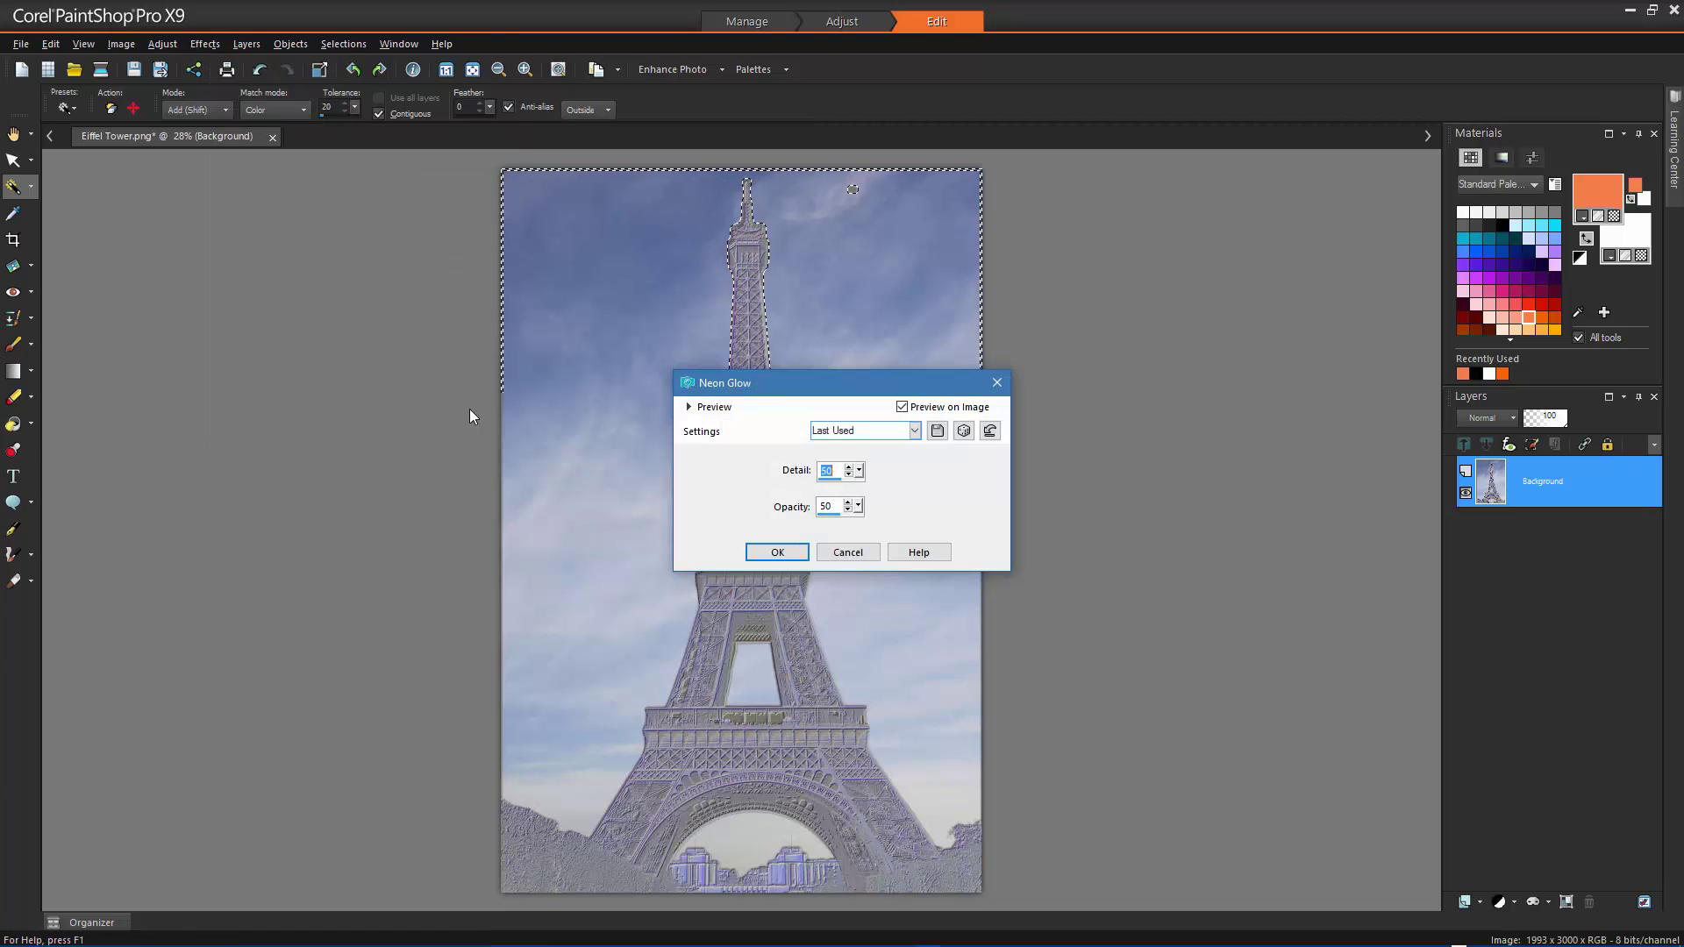
click(798, 552)
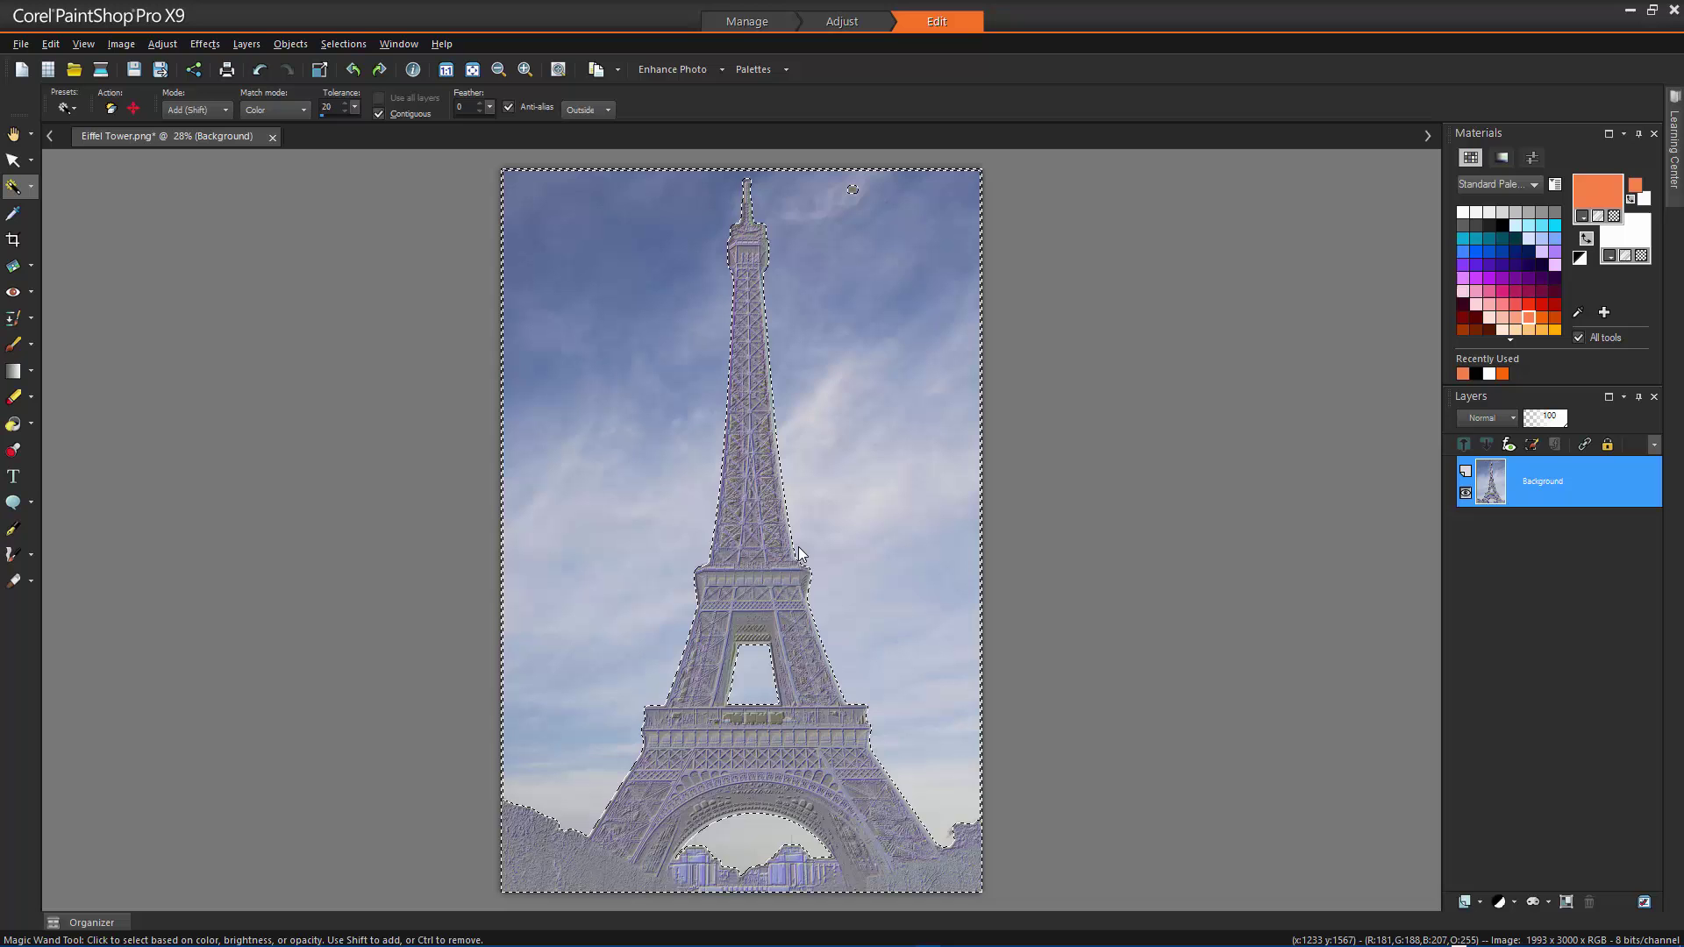
click(344, 44)
click(379, 93)
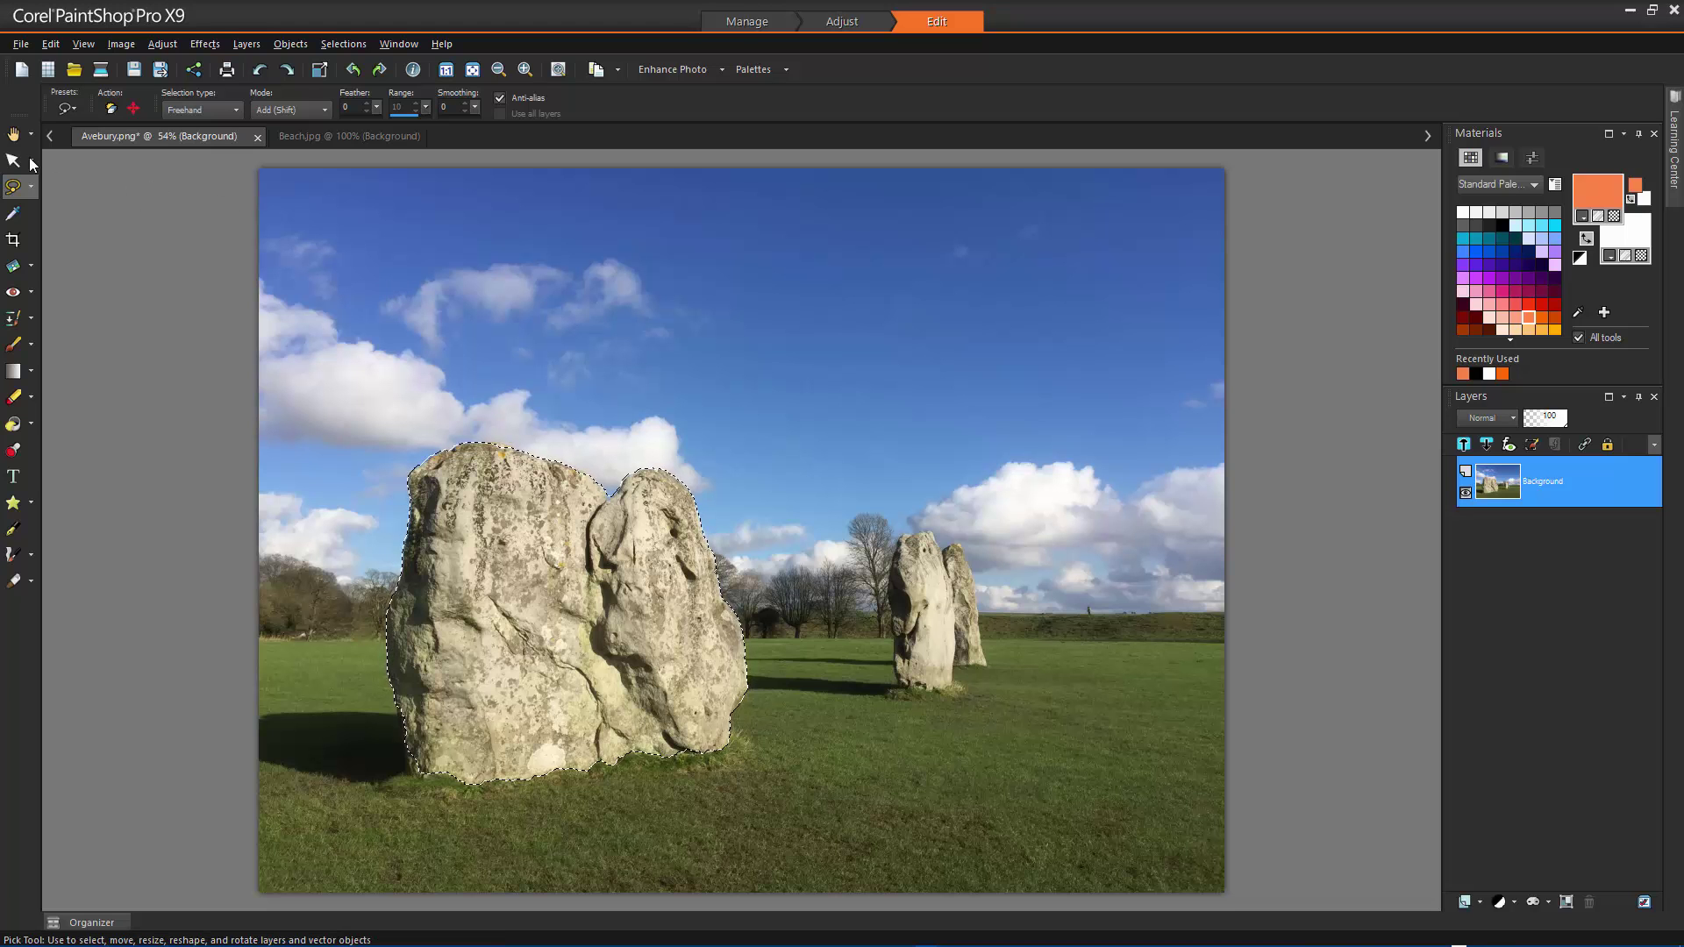
Step: Copy the selected Avebury stones
click(14, 161)
click(50, 44)
click(125, 208)
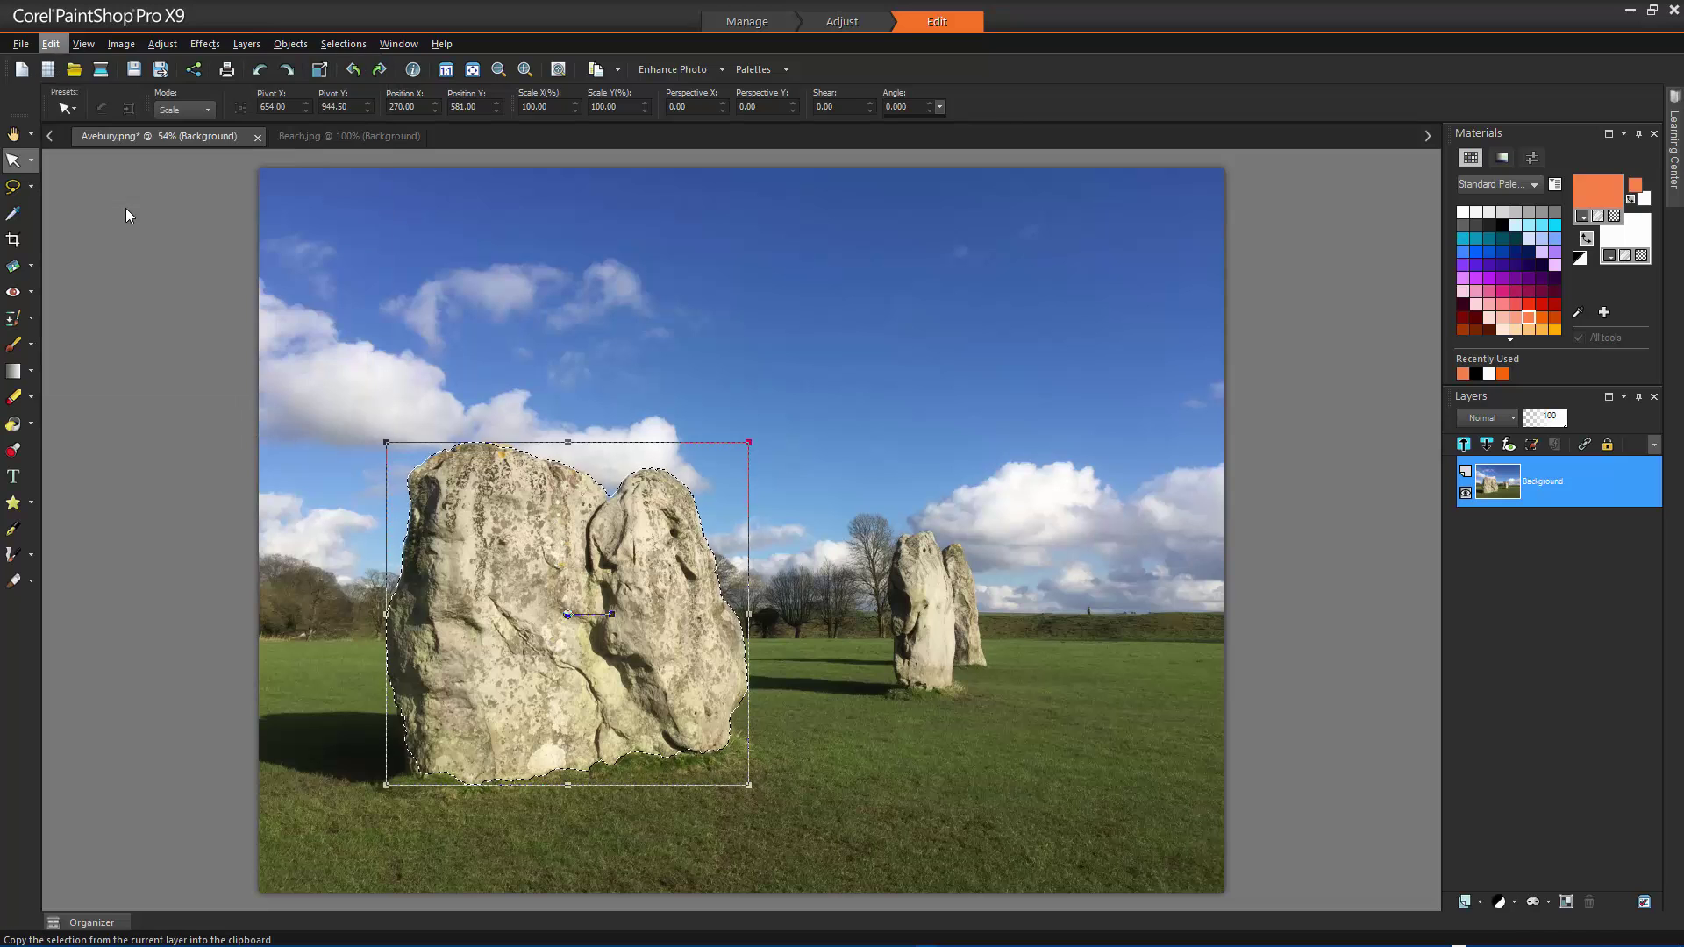
Step: Paste the stones into Beach.jpg as a new layer and scale them down with the corner handles
click(324, 136)
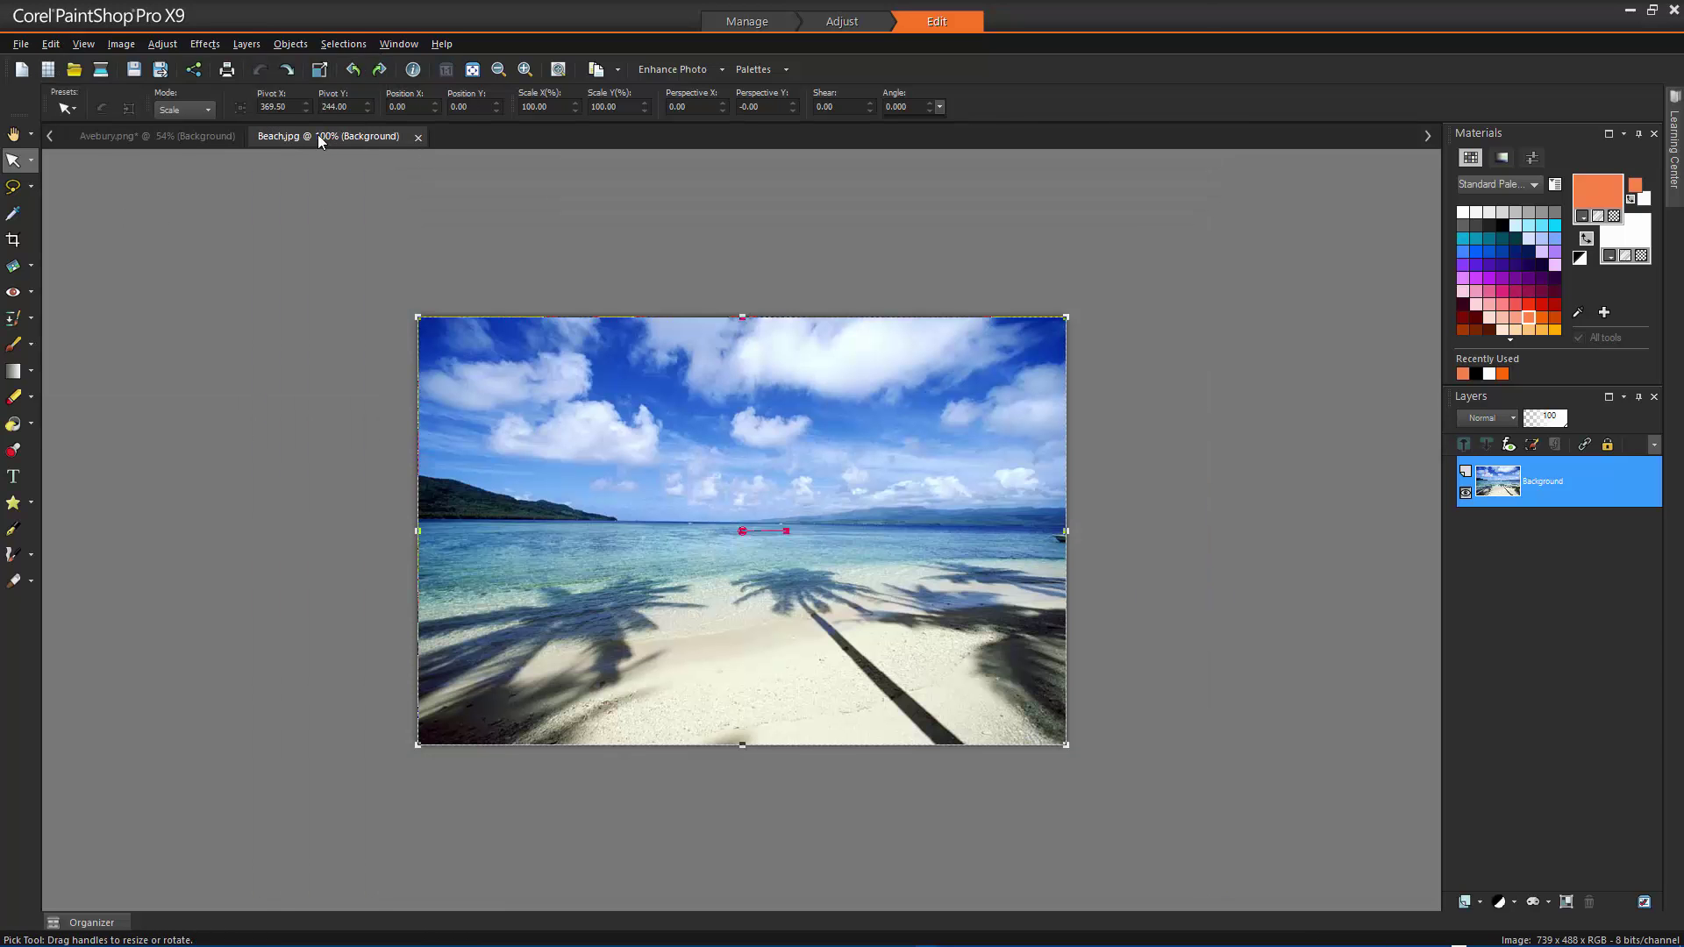
click(52, 43)
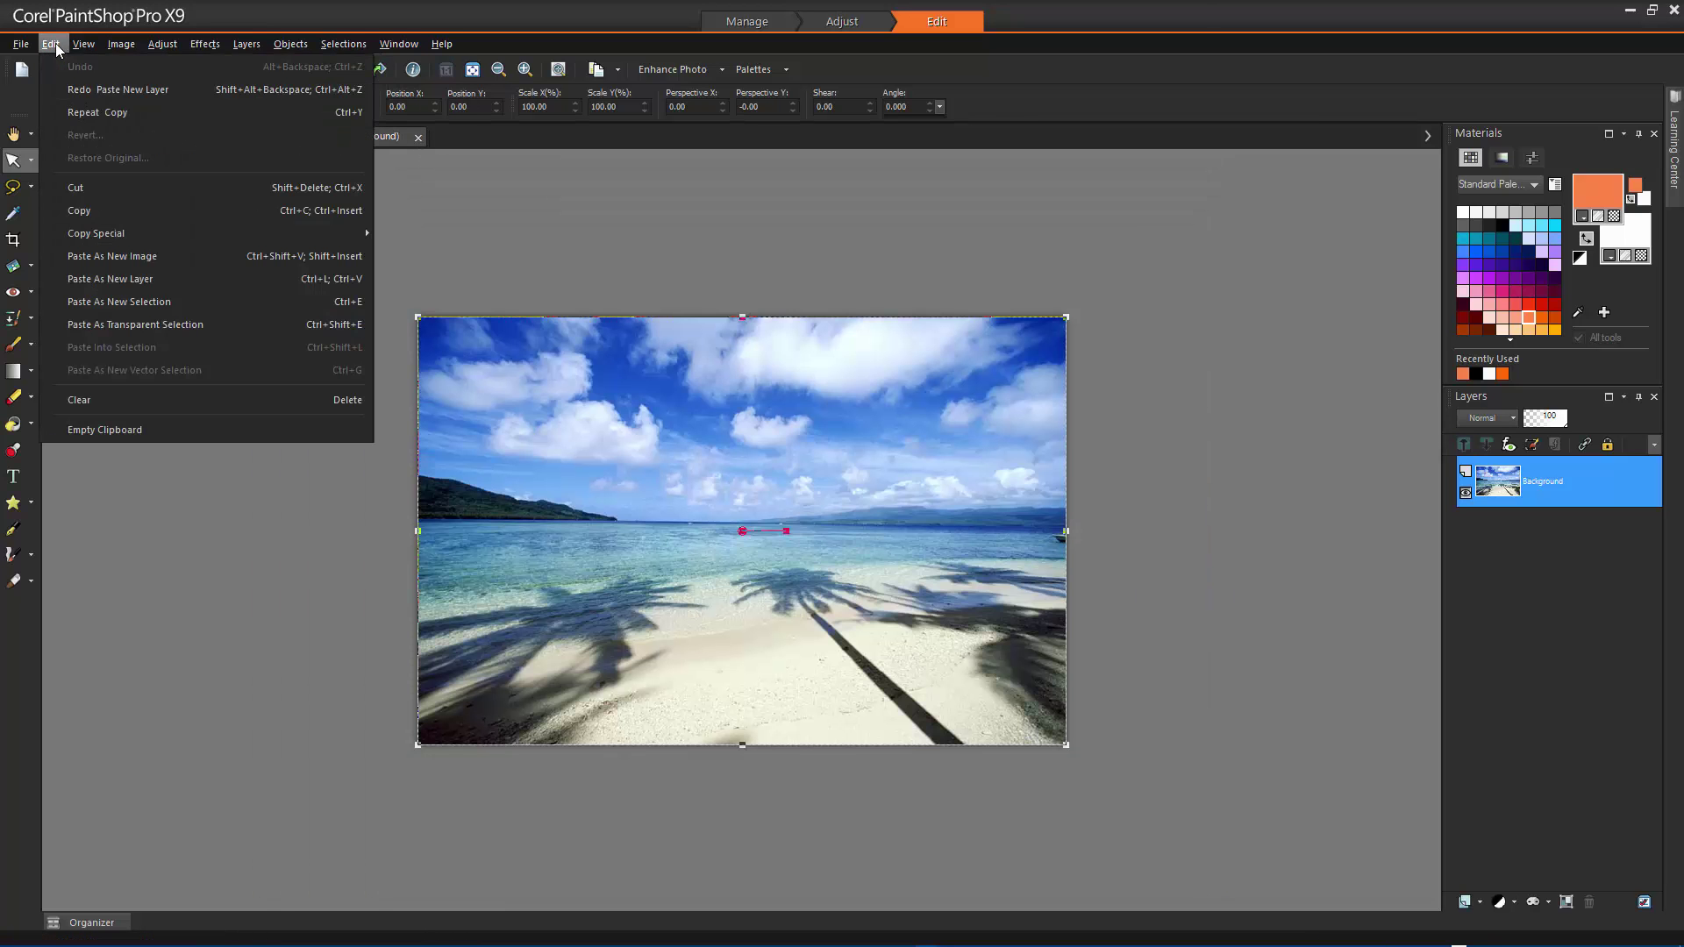
click(154, 272)
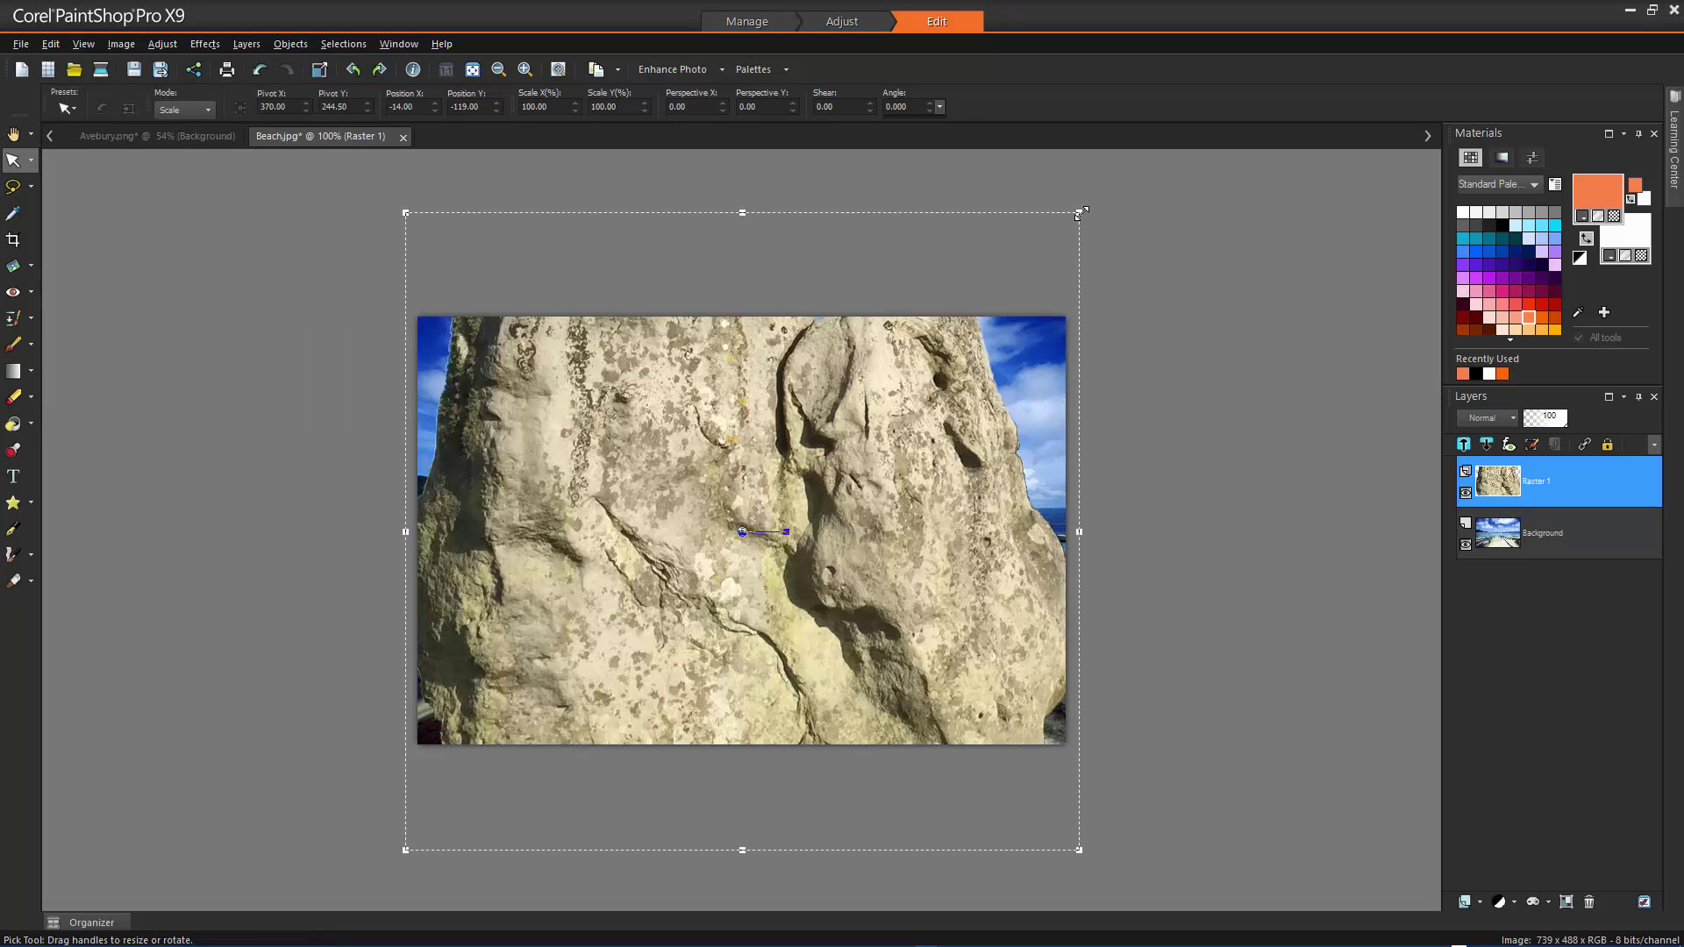
drag(1082, 212, 828, 497)
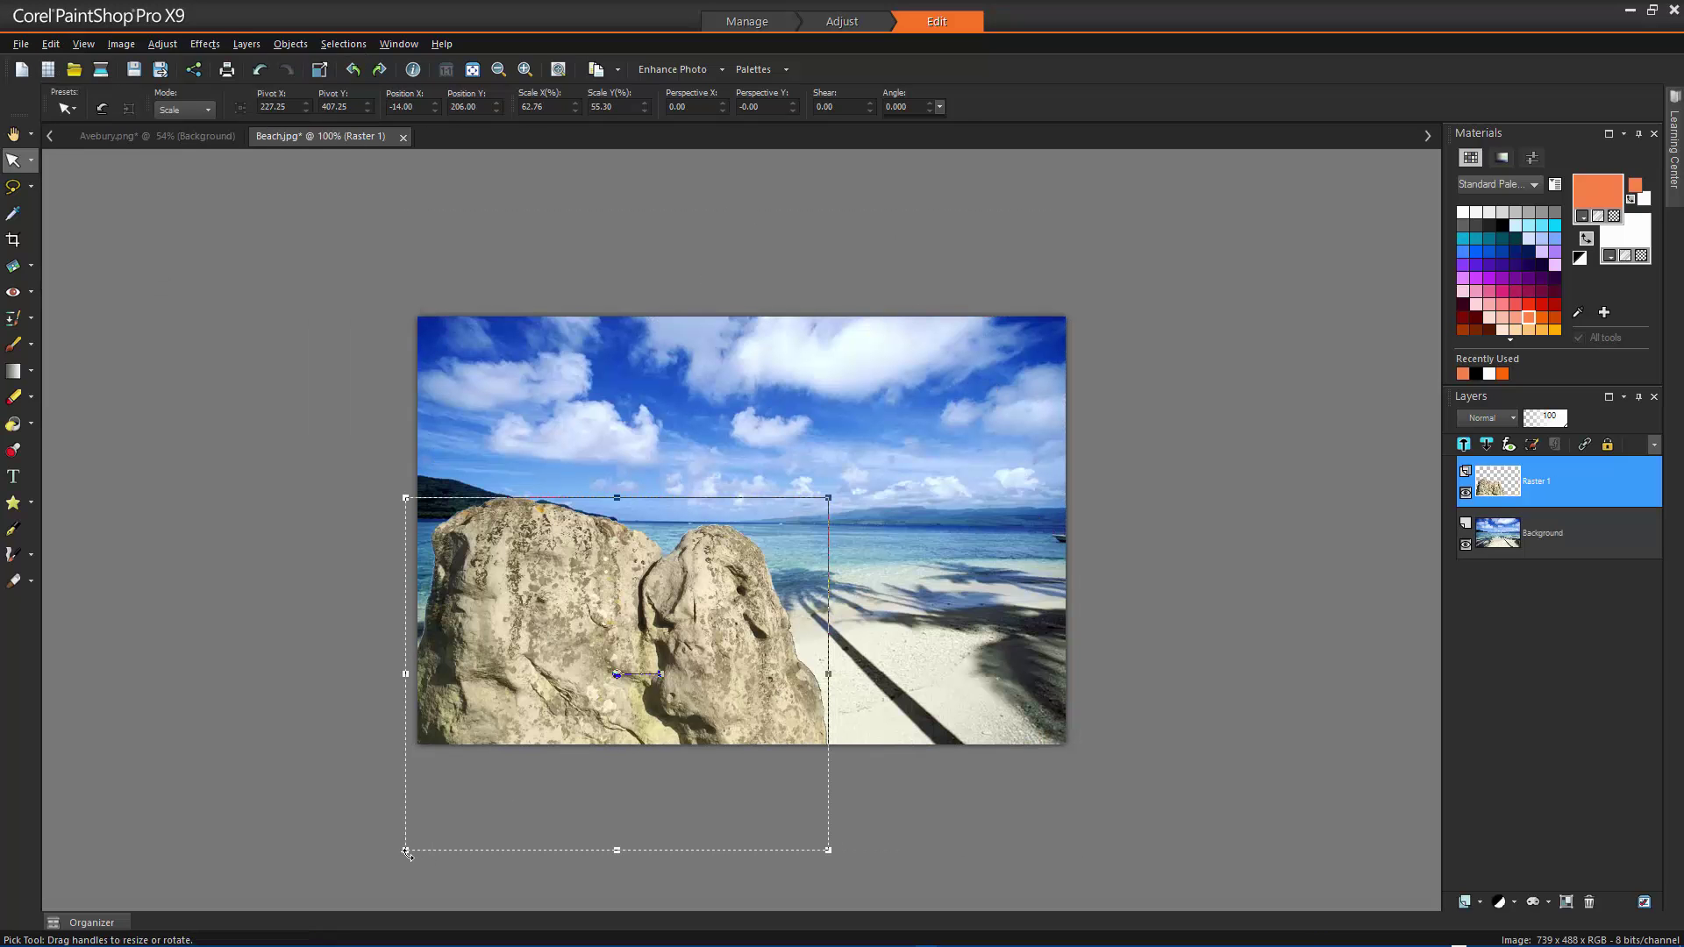
drag(406, 852, 515, 740)
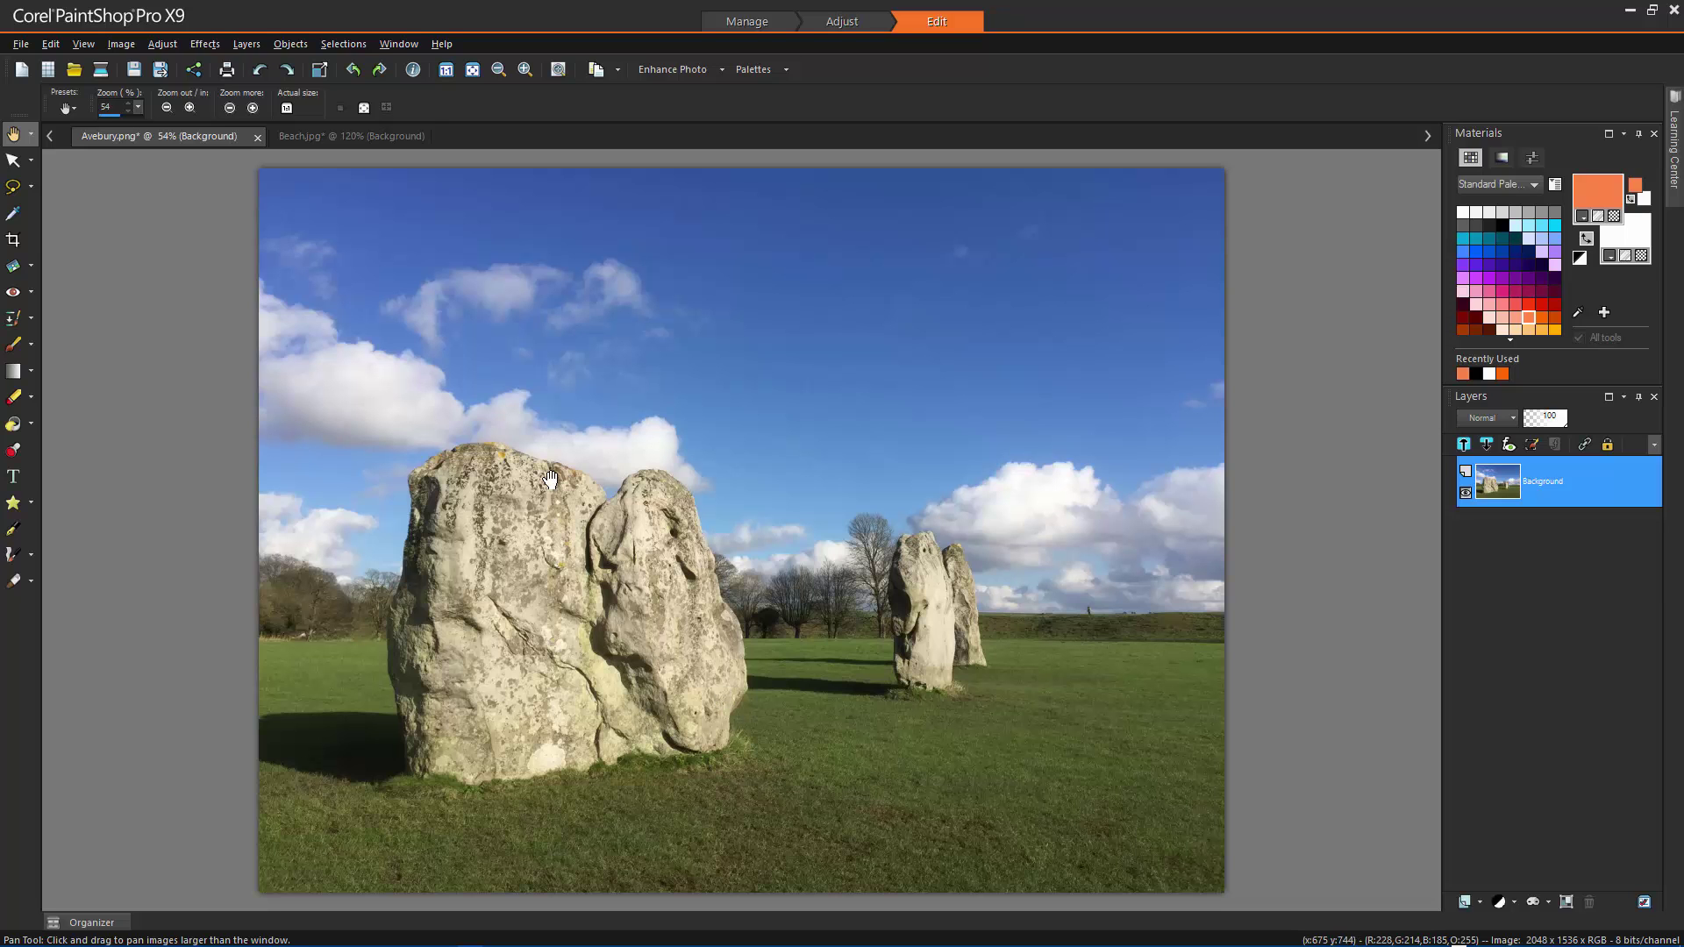
Step: Feather the selection around the large Avebury stones by 34 pixels
click(344, 44)
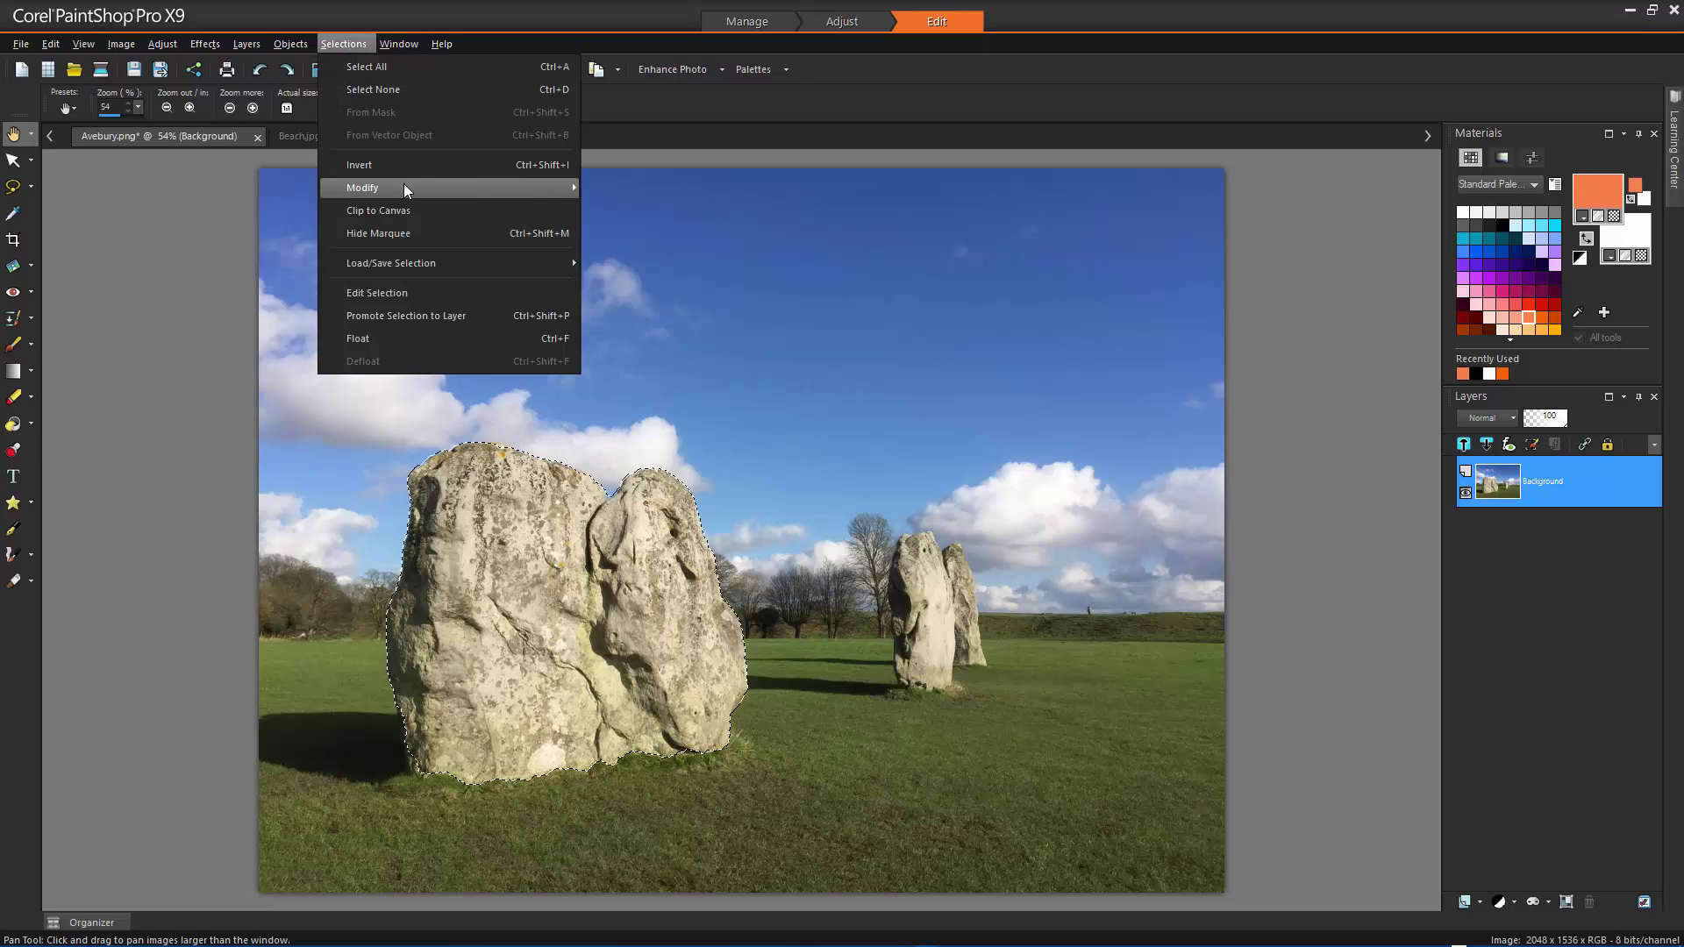
mouse_move(404, 186)
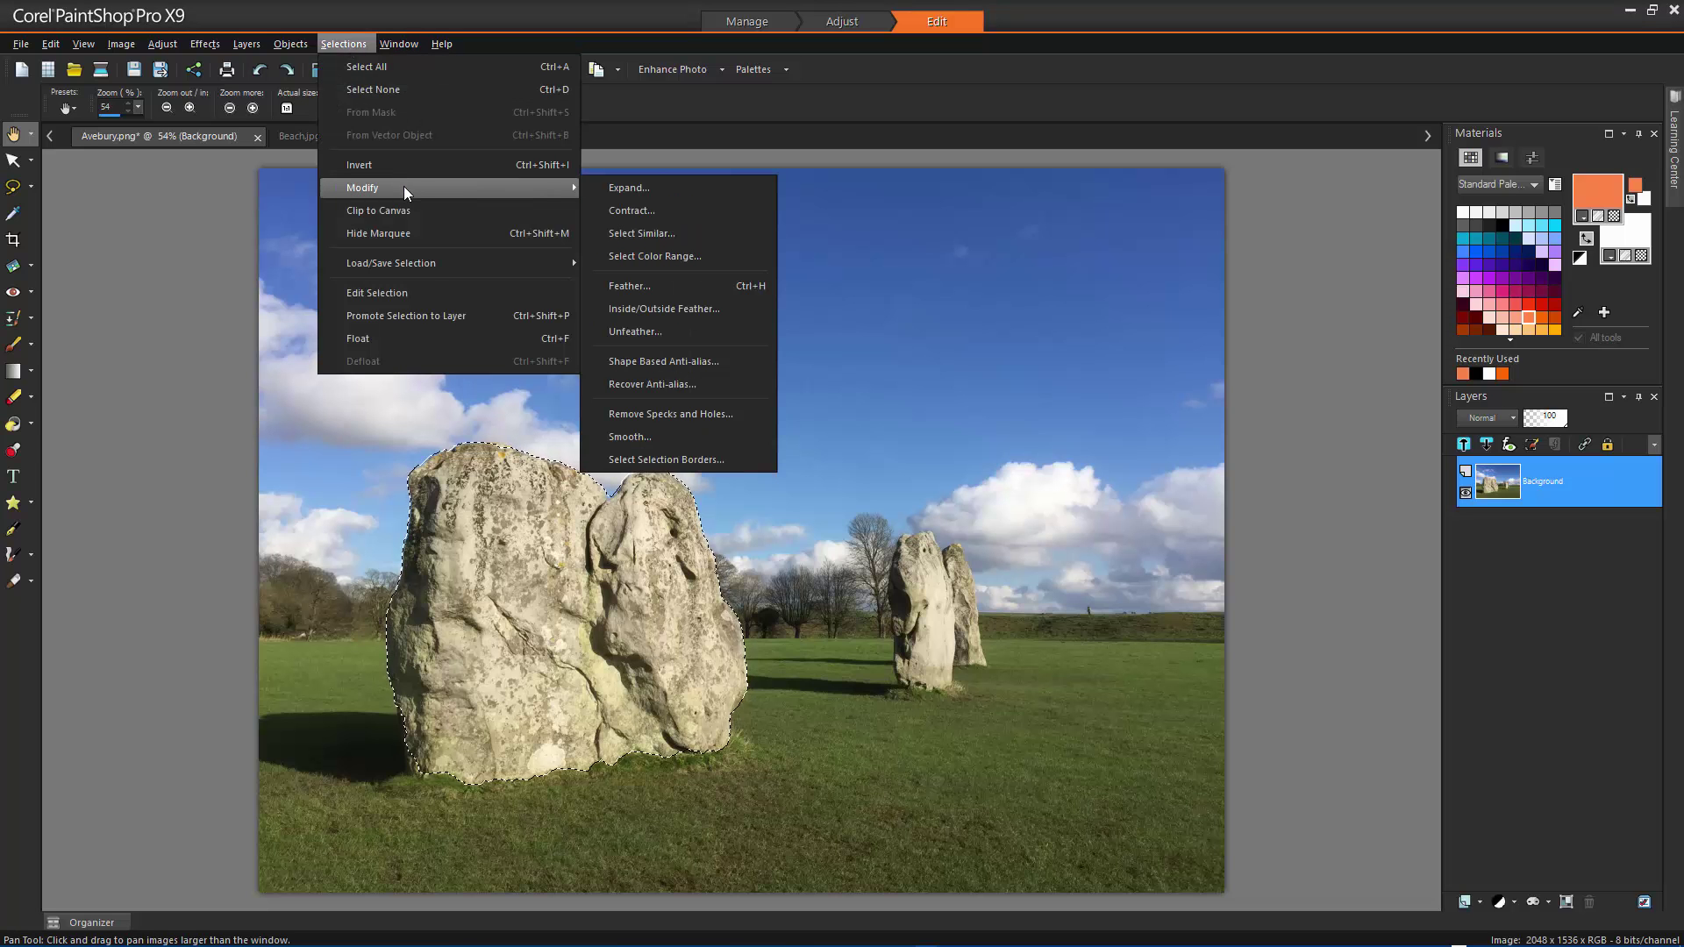
click(644, 286)
scroll(994, 324, up, 5)
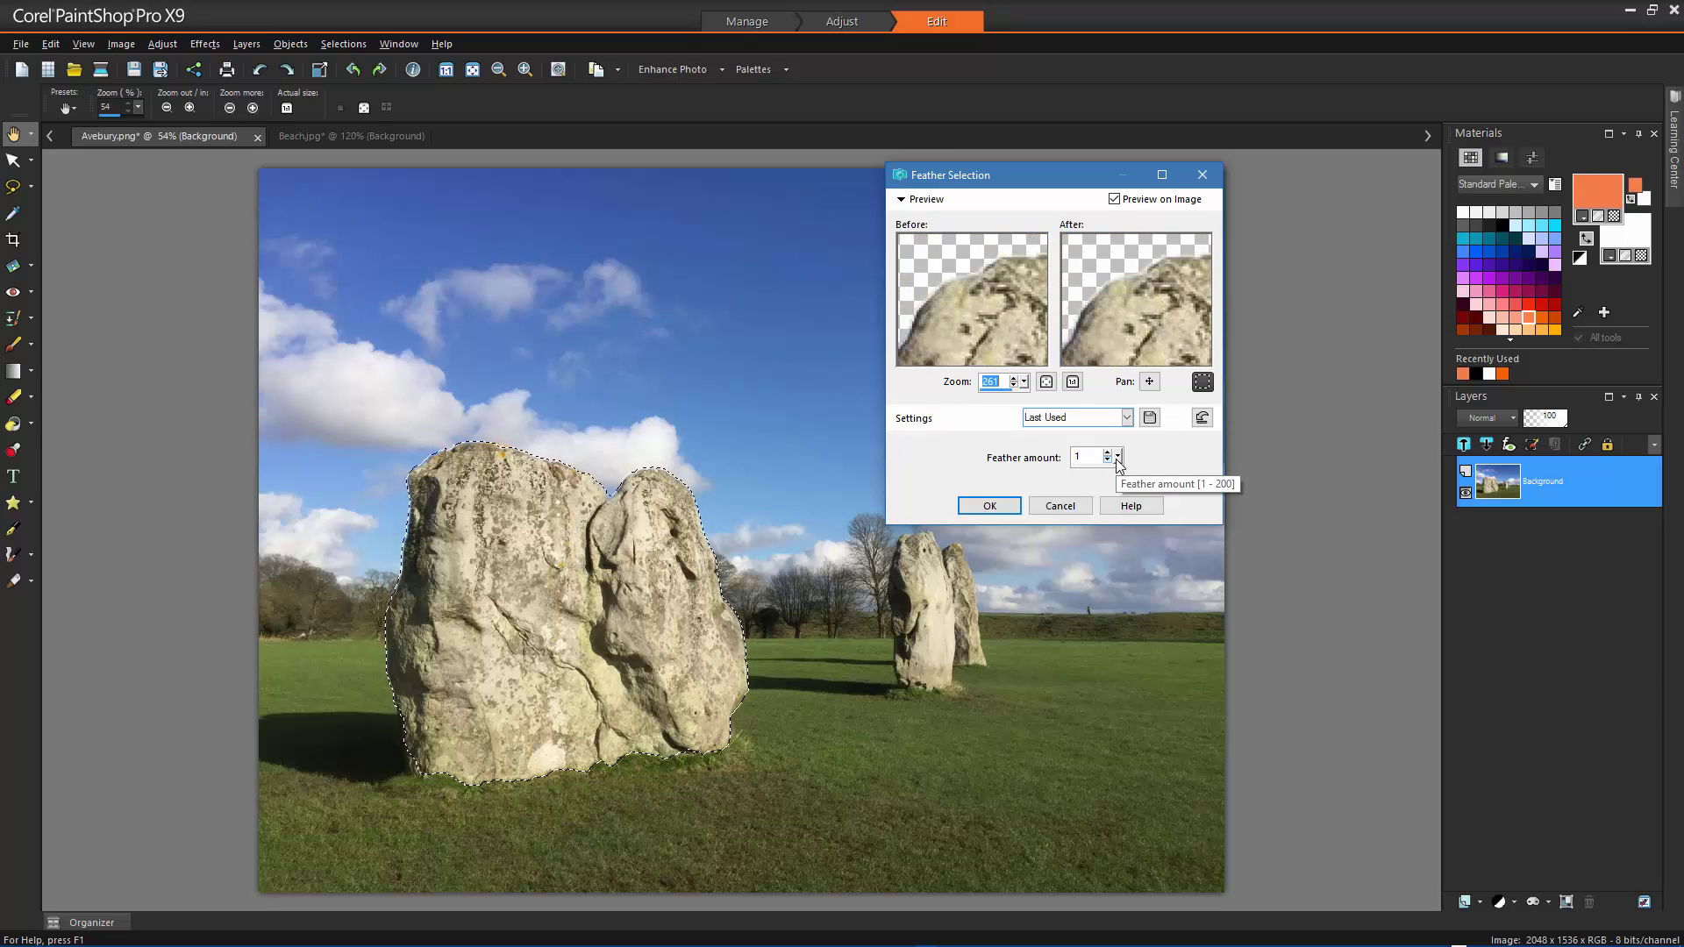
drag(1118, 458, 1124, 457)
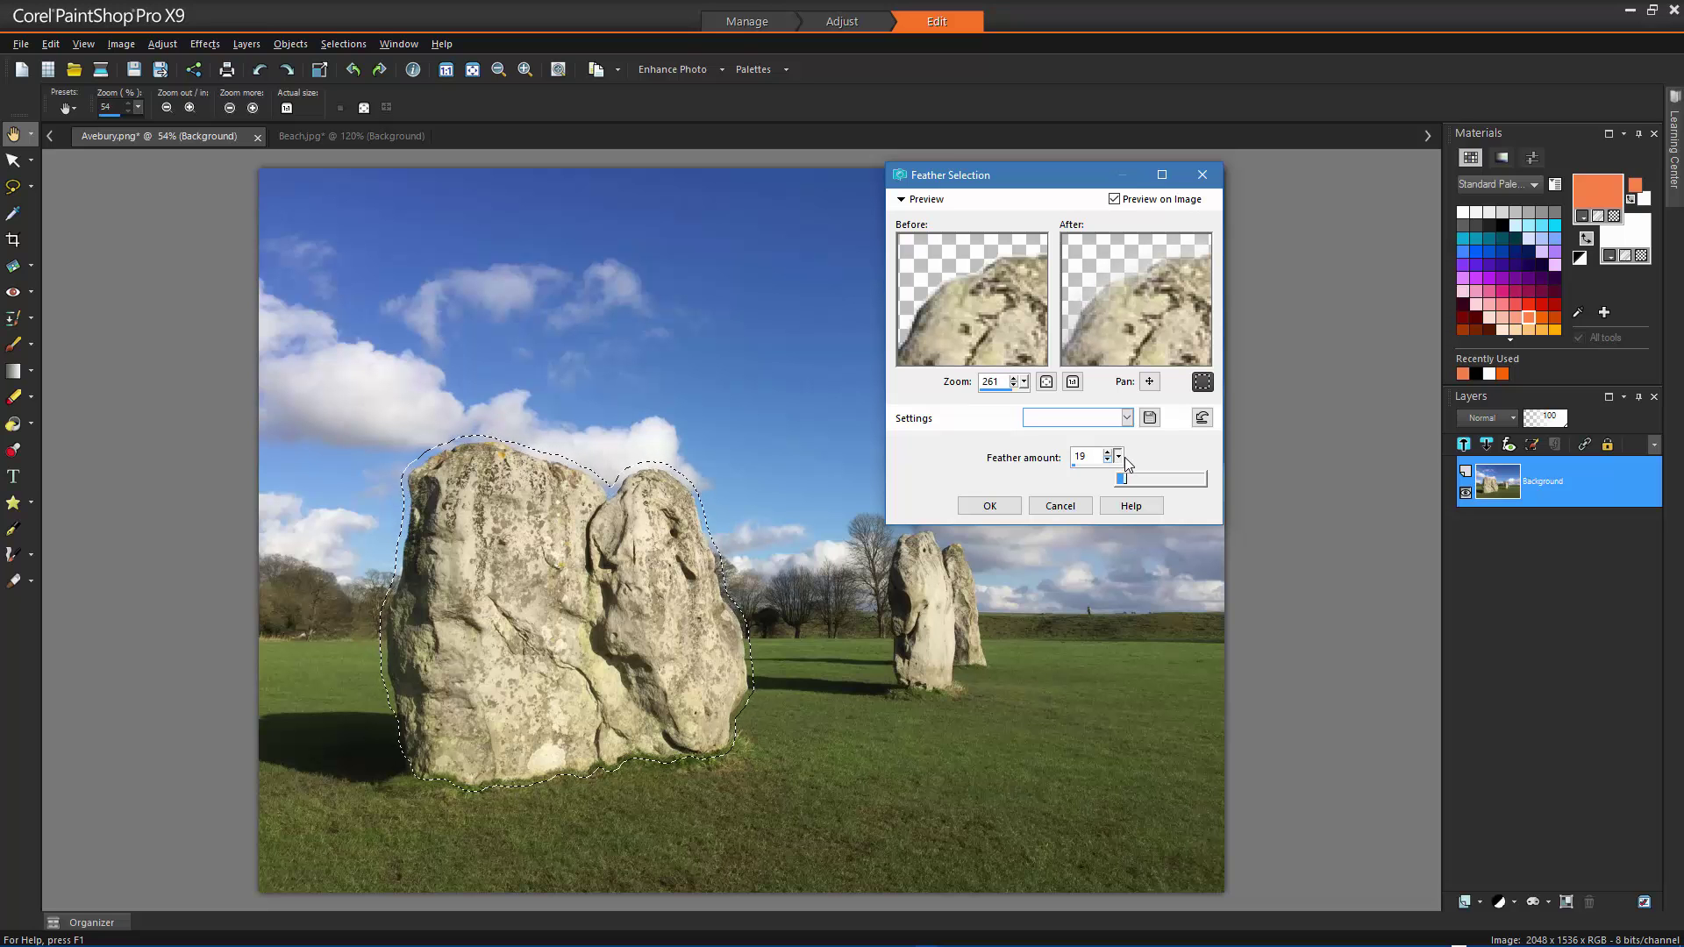
drag(1129, 456, 1139, 457)
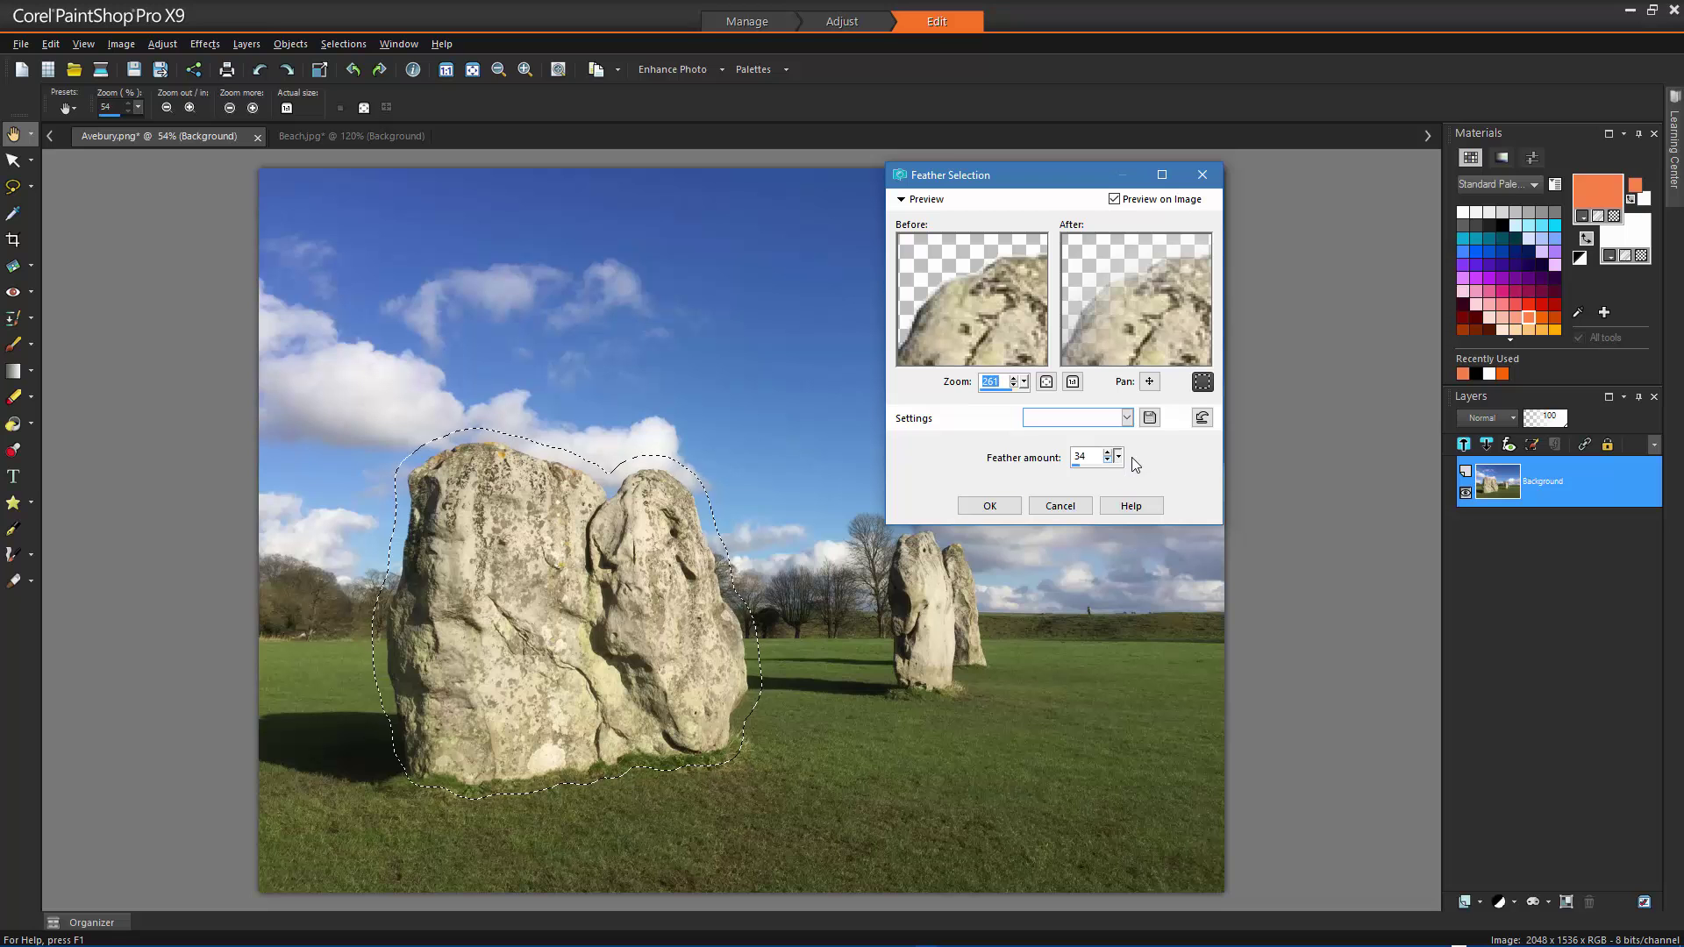
click(1005, 506)
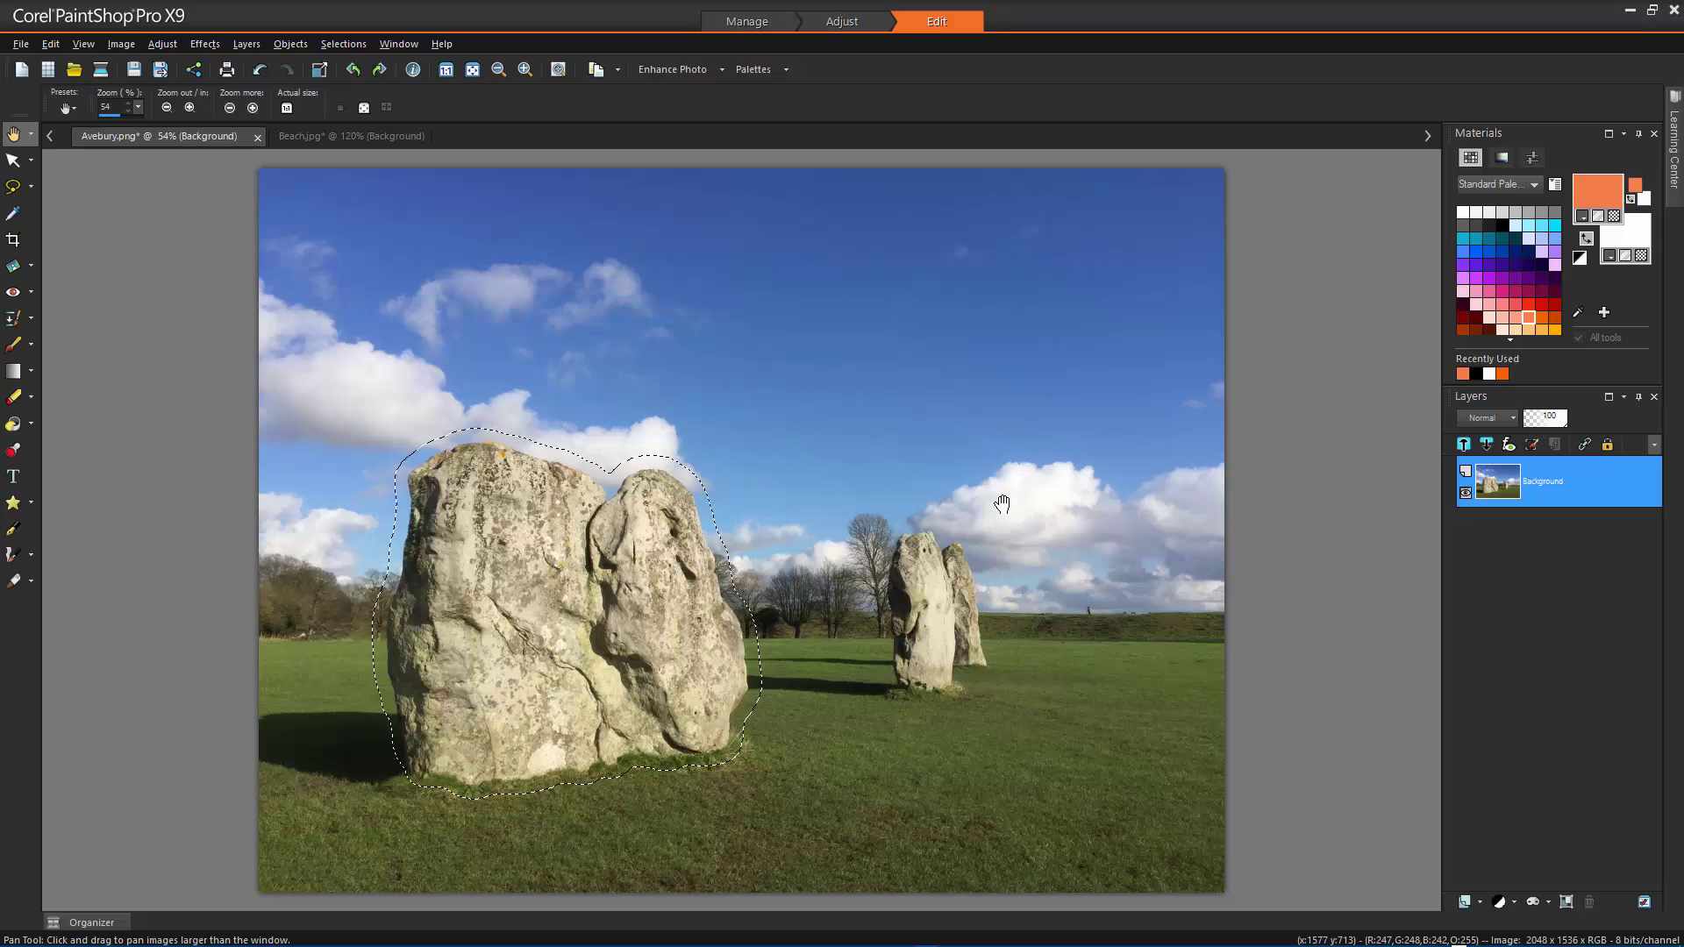
Step: Dismiss the Inside/Outside Feather dialog unapplied, keeping the feathered stone selection
click(347, 41)
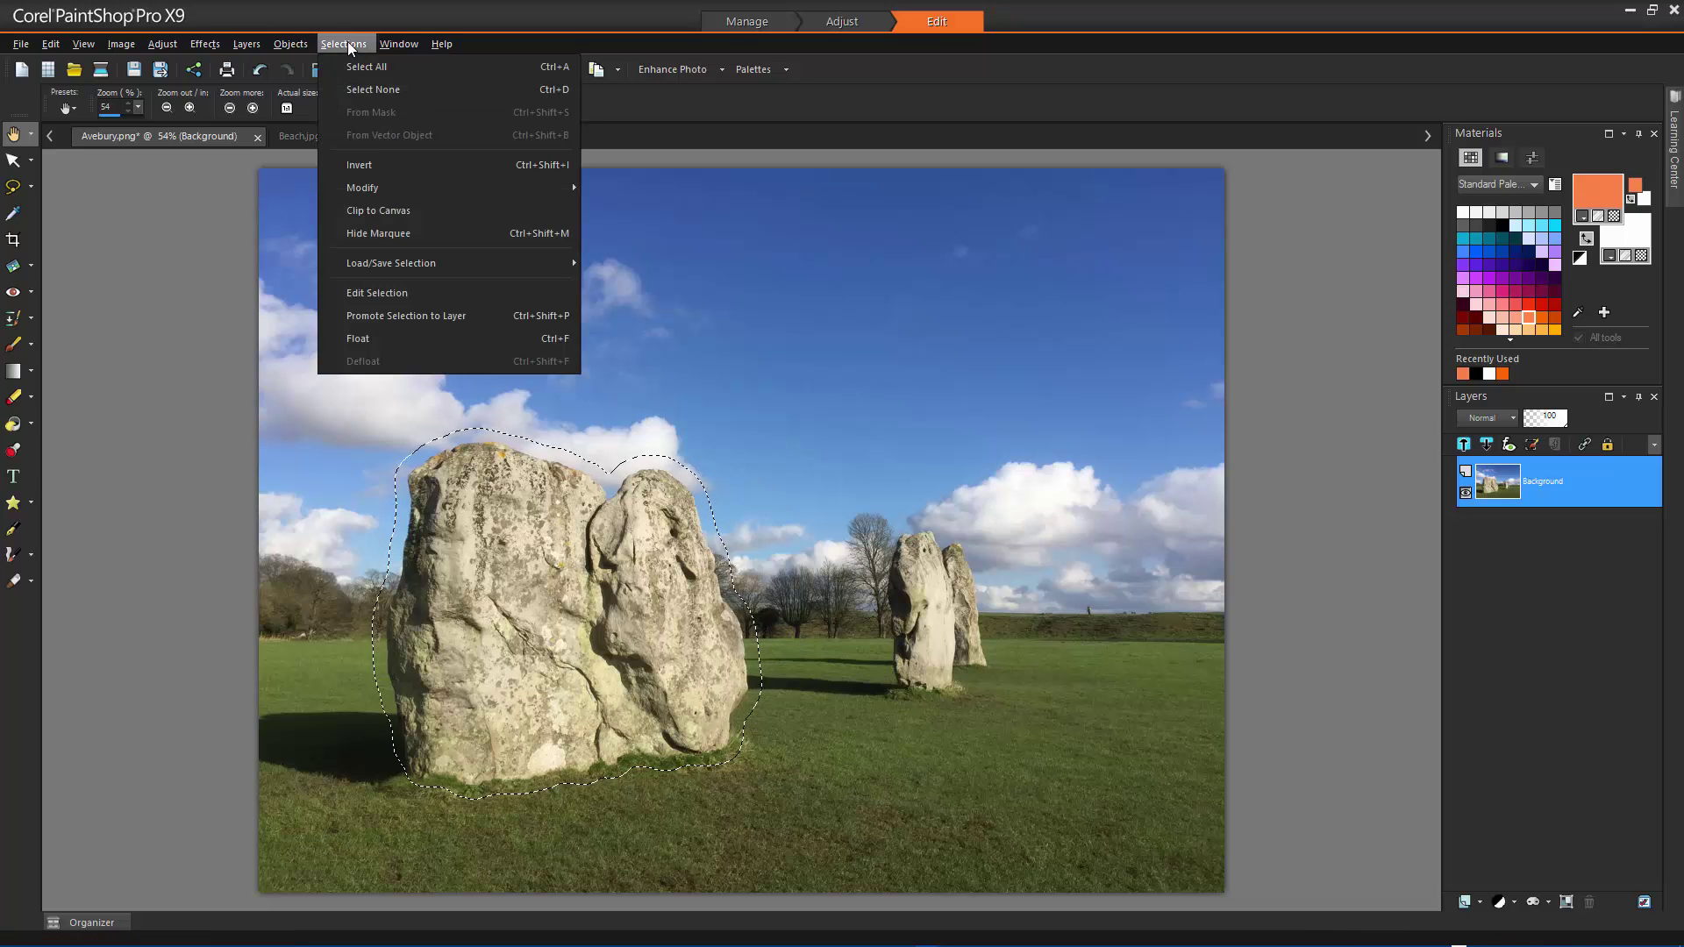
mouse_move(408, 180)
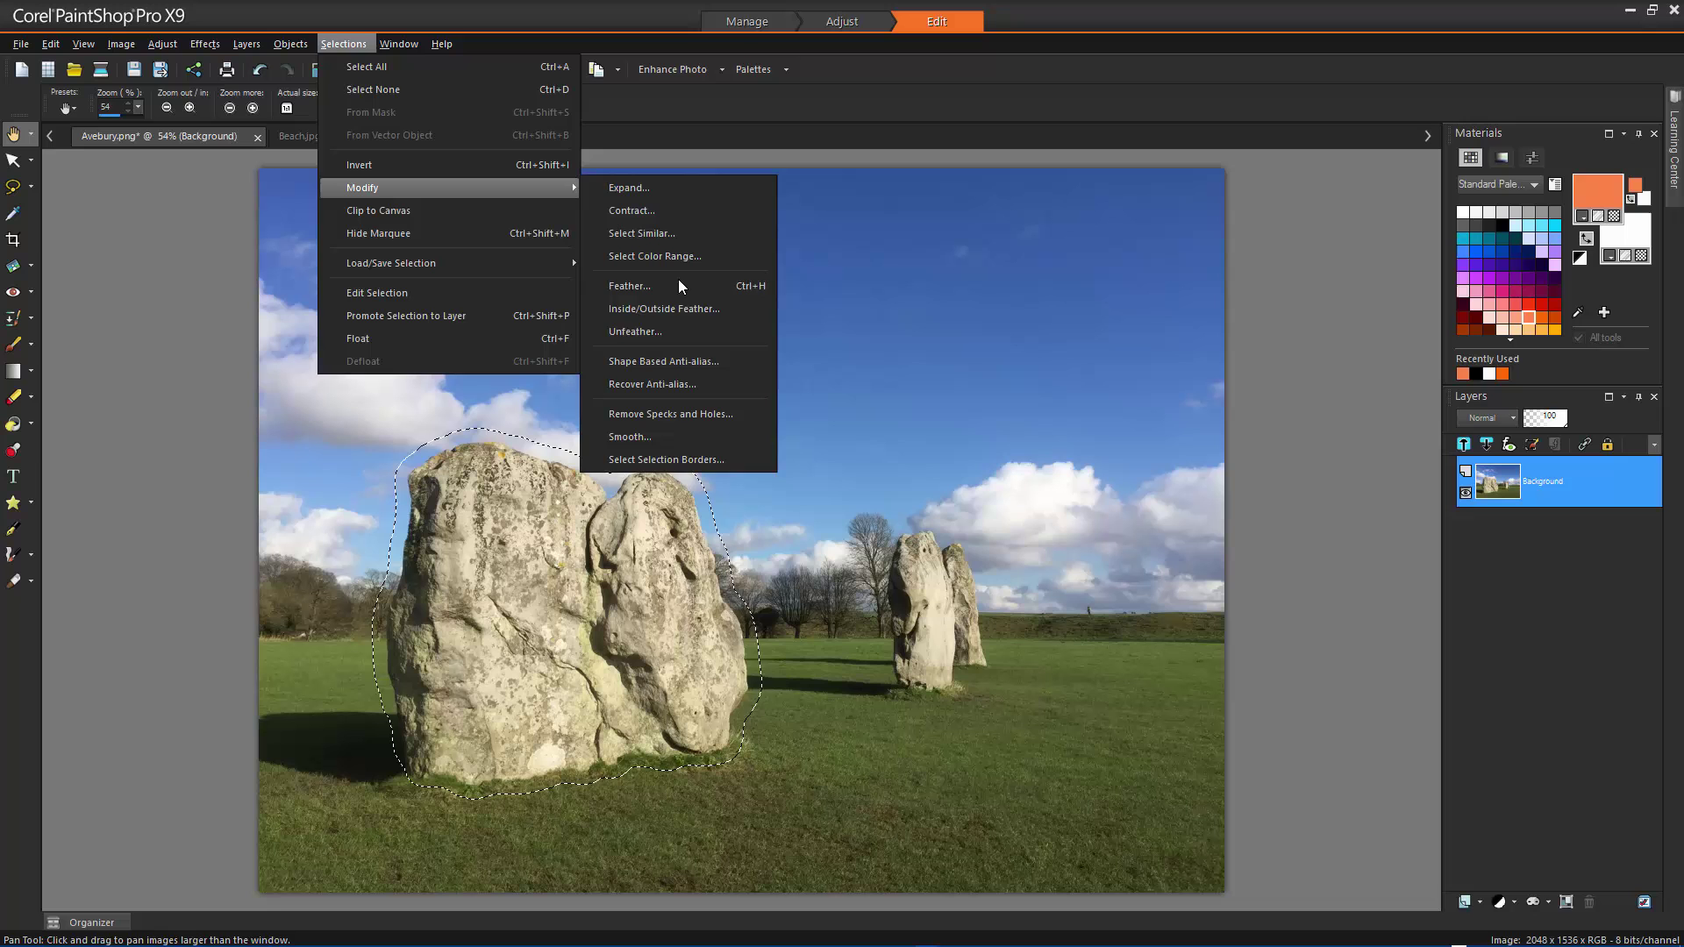
click(713, 308)
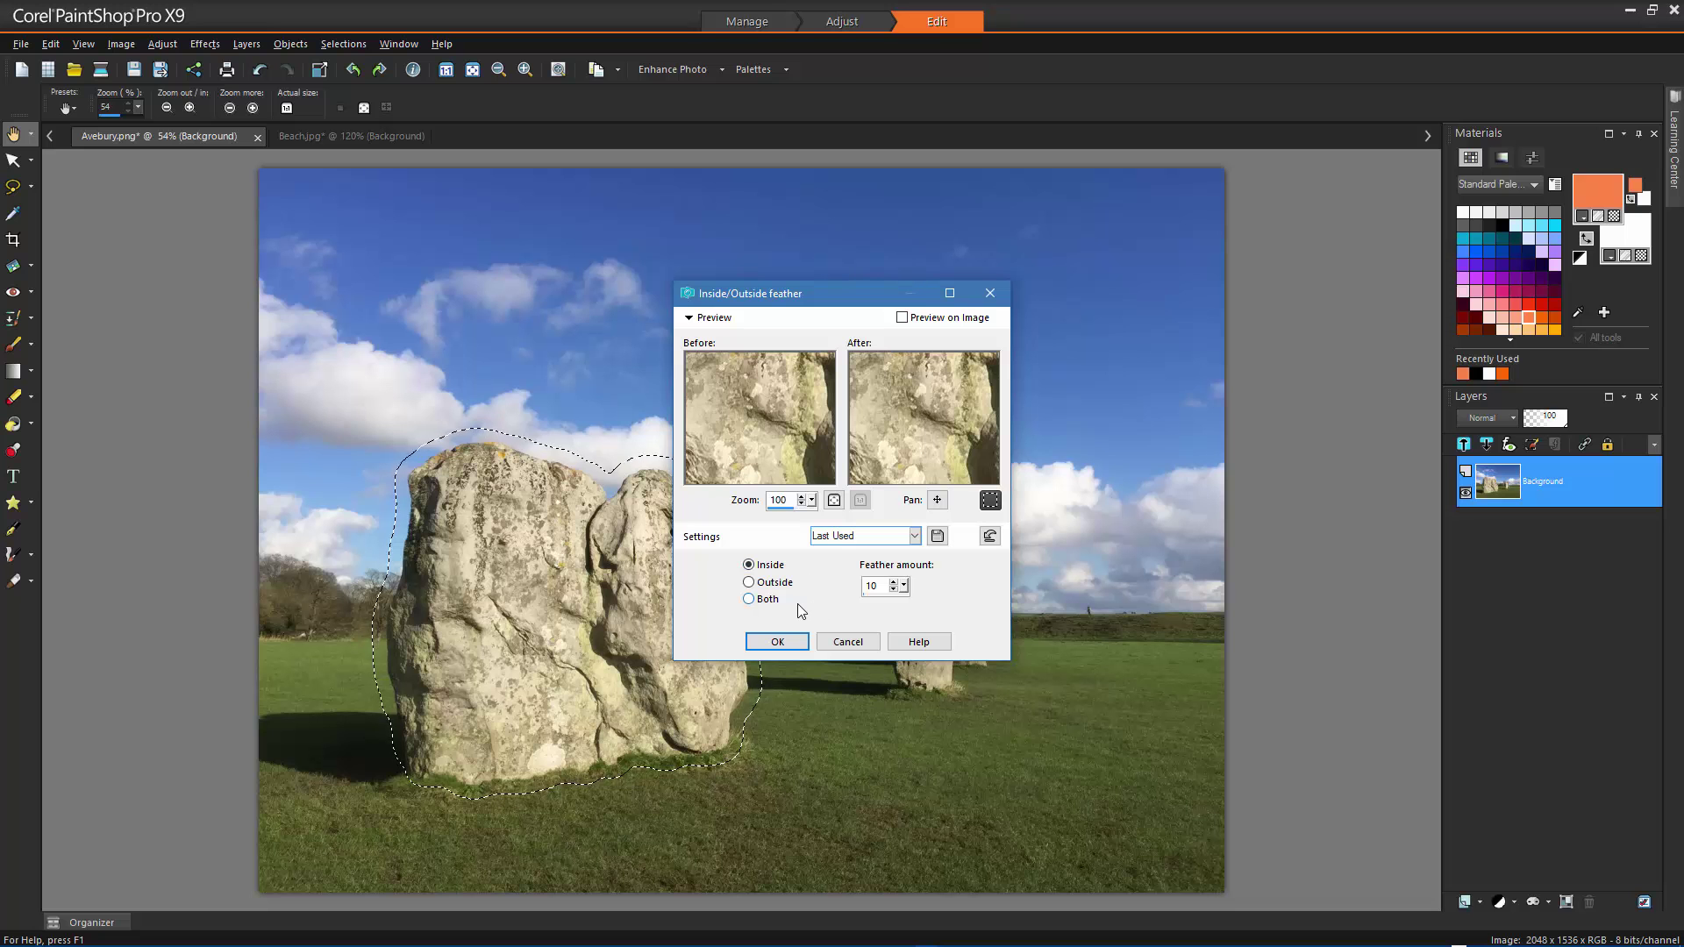
click(839, 645)
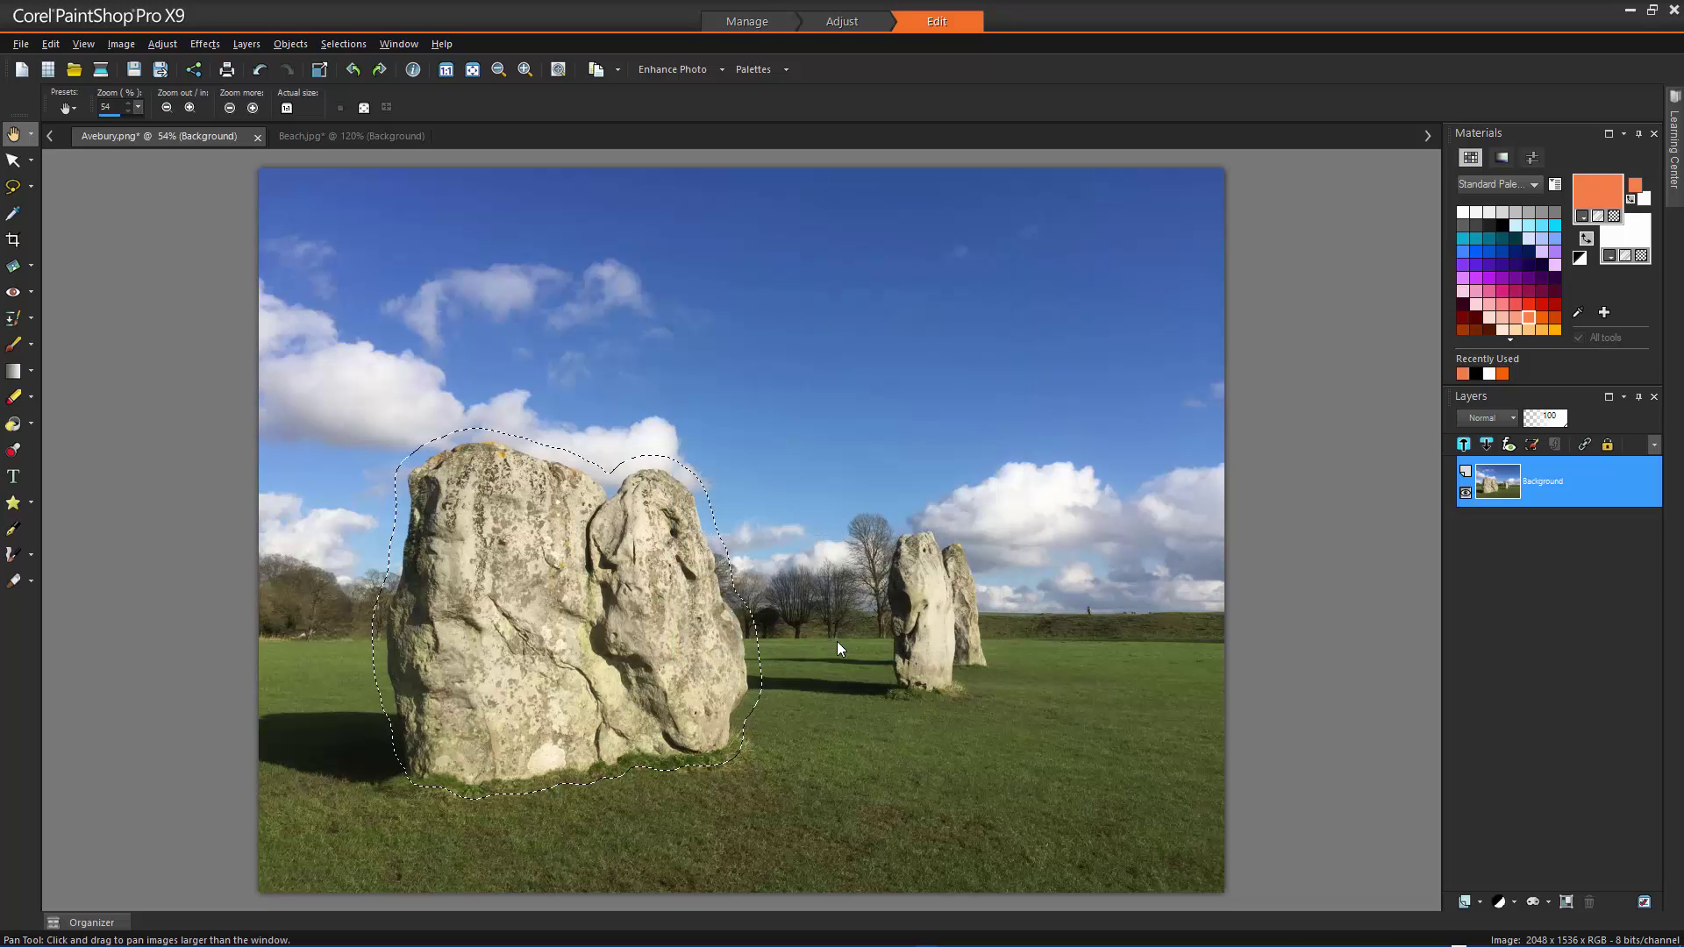
Step: Copy the feathered Avebury stones and paste them onto Beach.jpg as a new layer
click(54, 46)
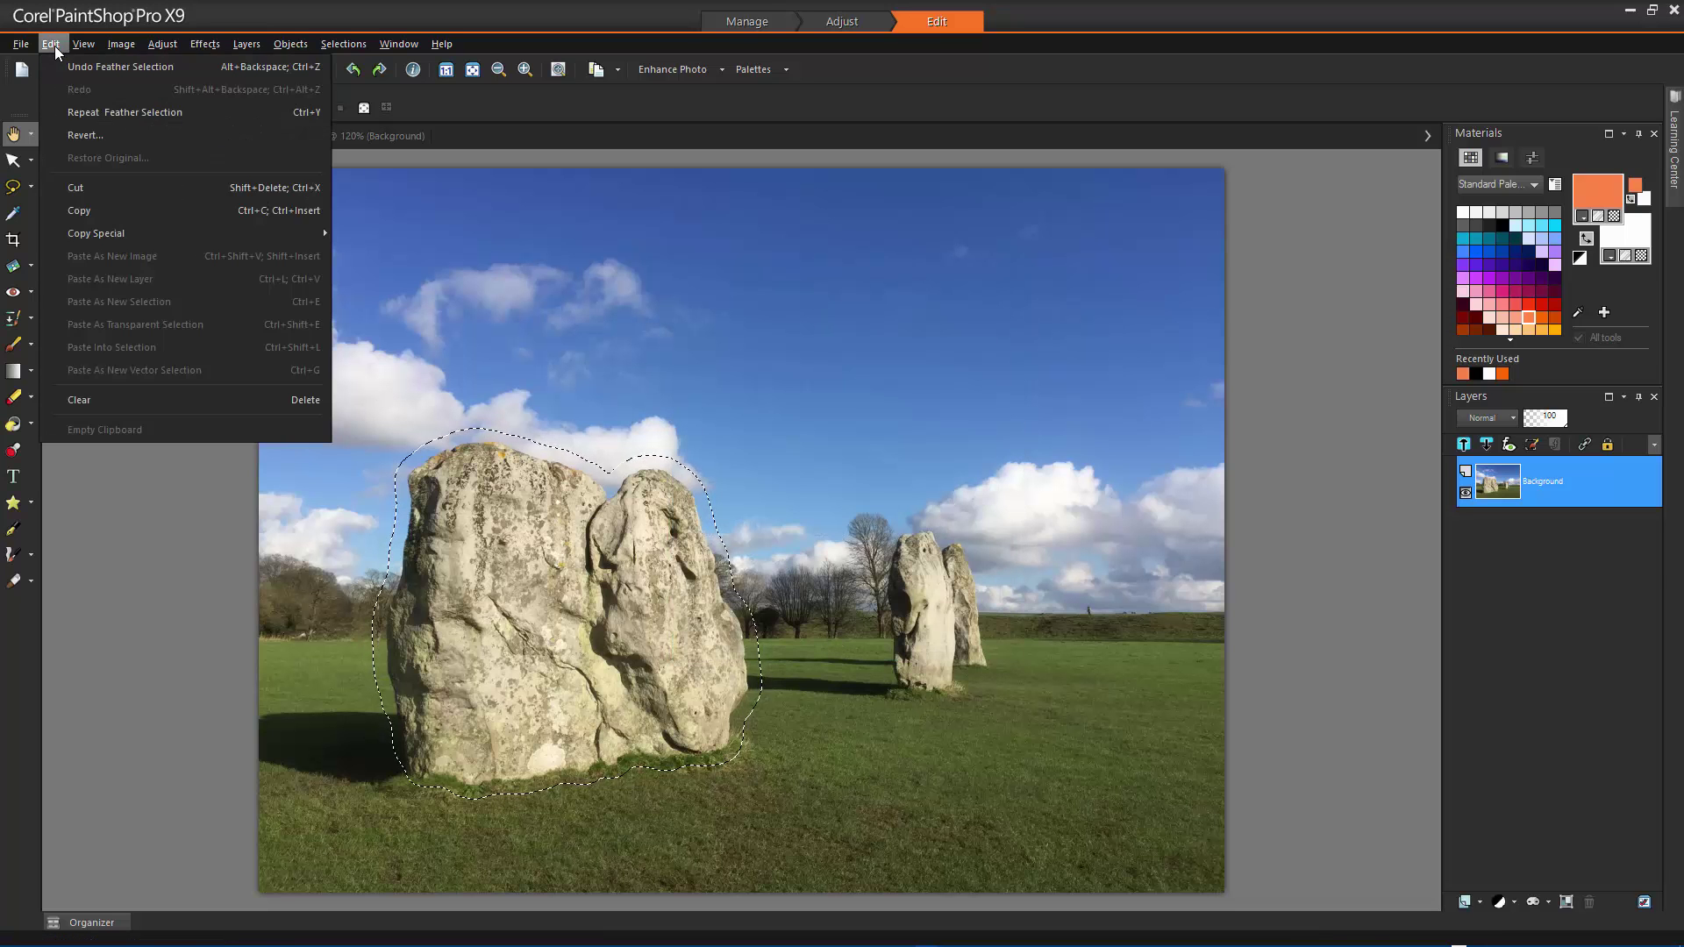
click(107, 211)
click(346, 138)
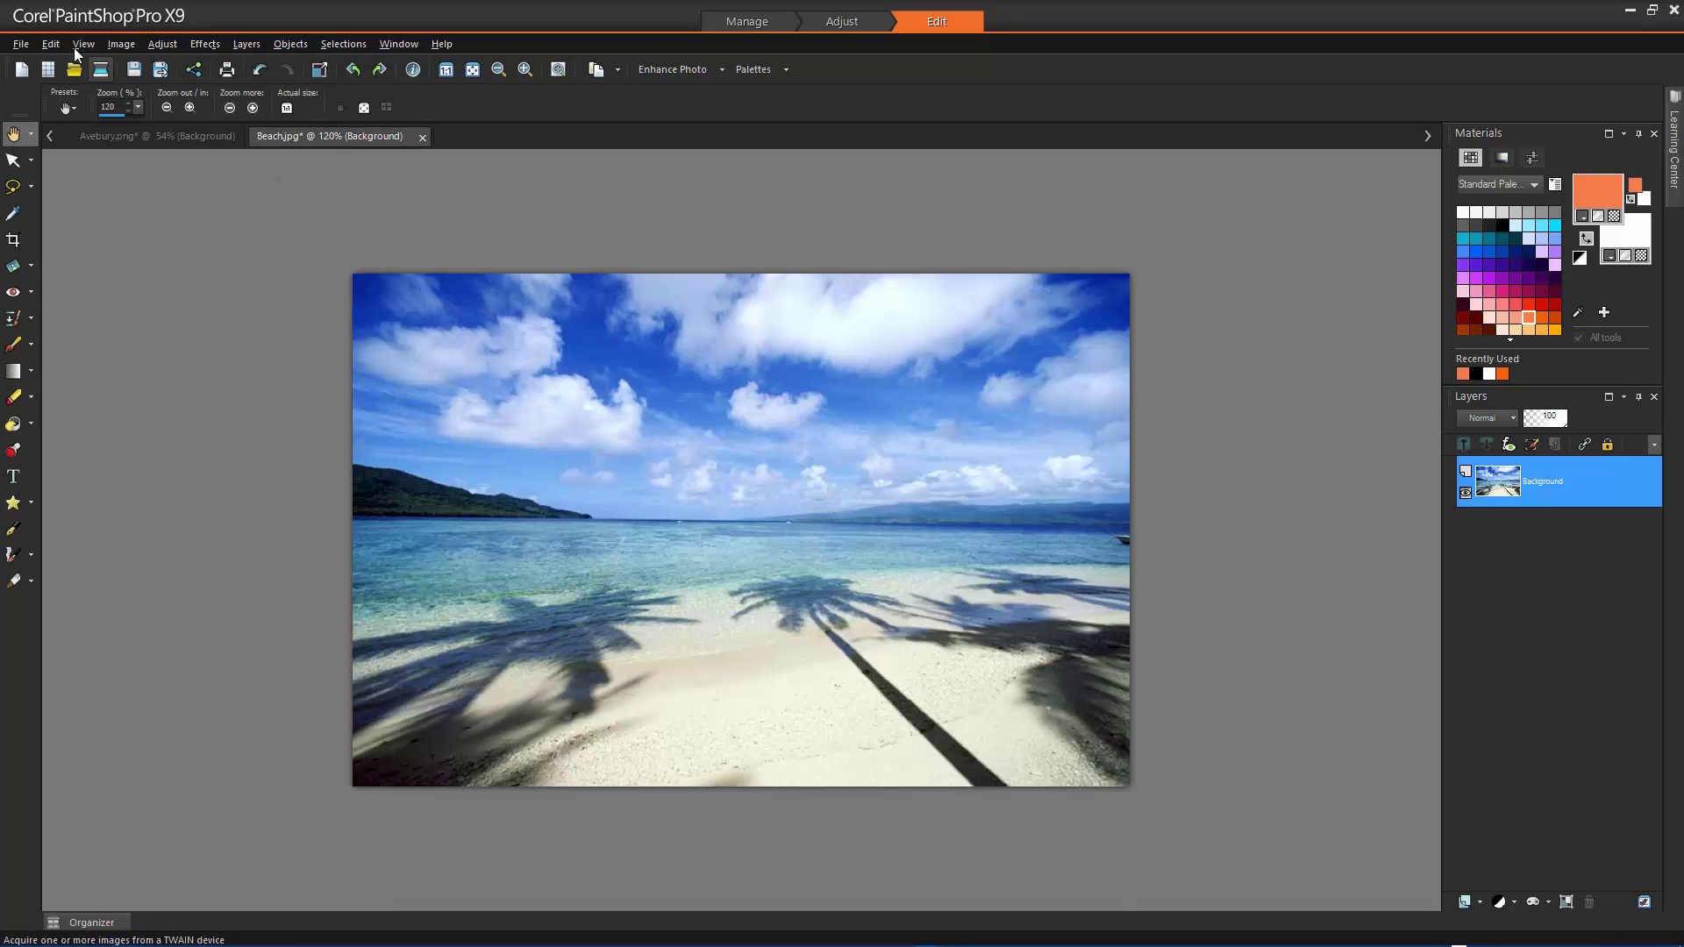
click(49, 43)
click(107, 277)
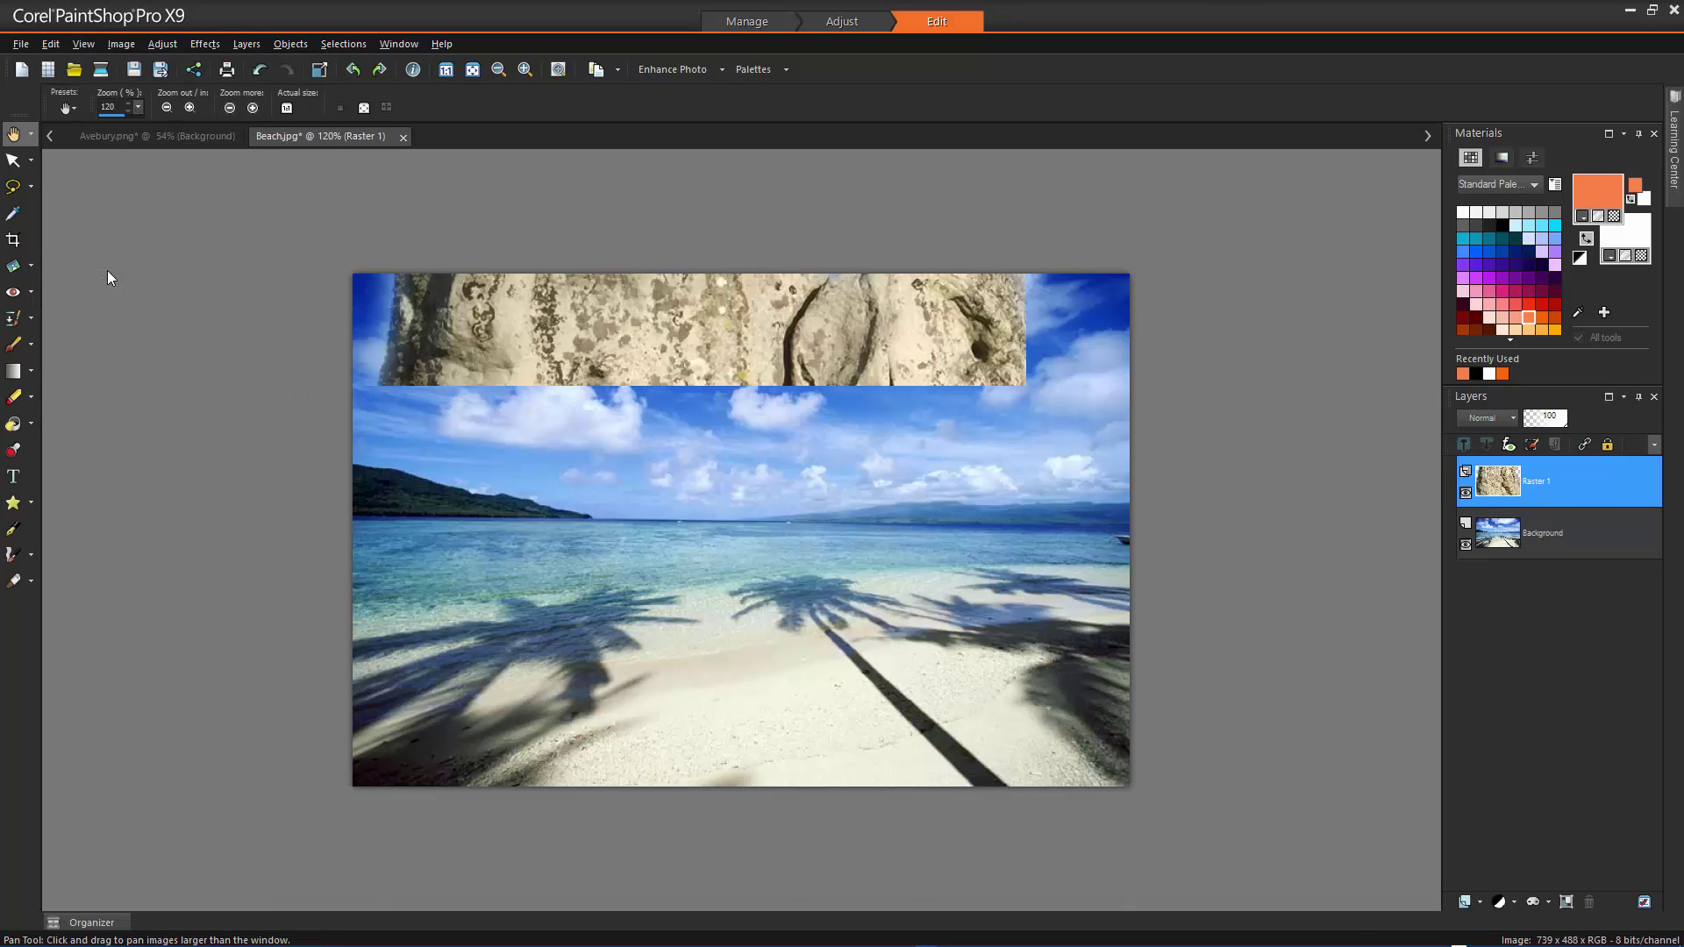
Step: Shrink the pasted stones to about 41% and move them onto the sand at left
scroll(922, 363, down, 2)
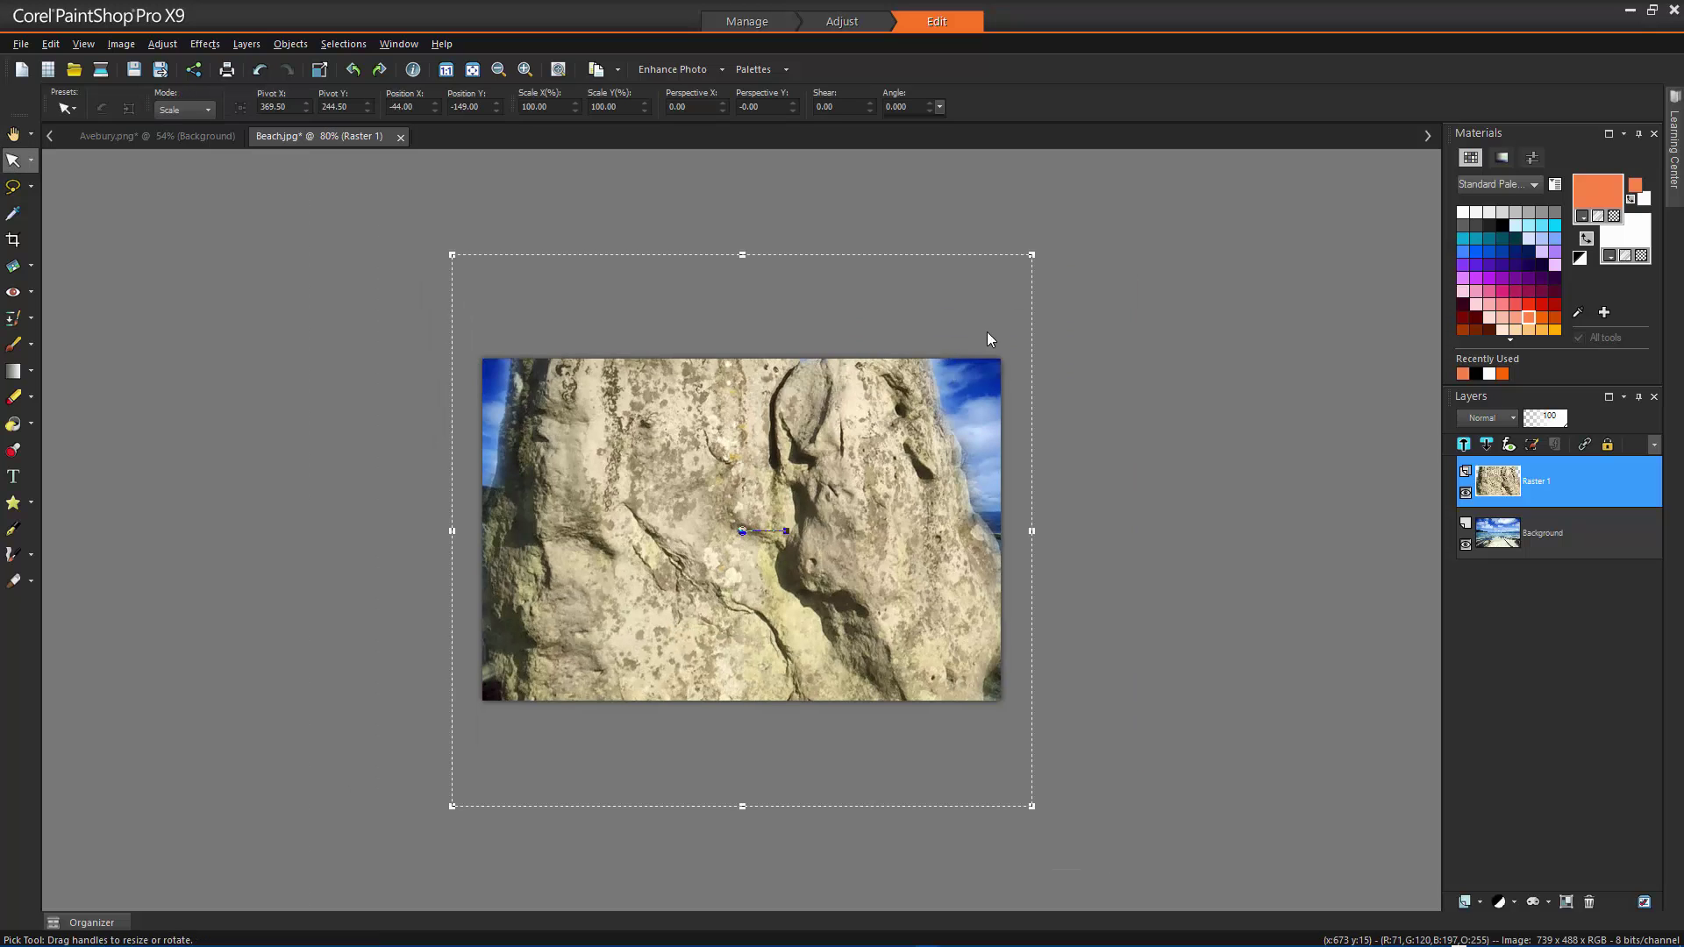
drag(1033, 257, 820, 436)
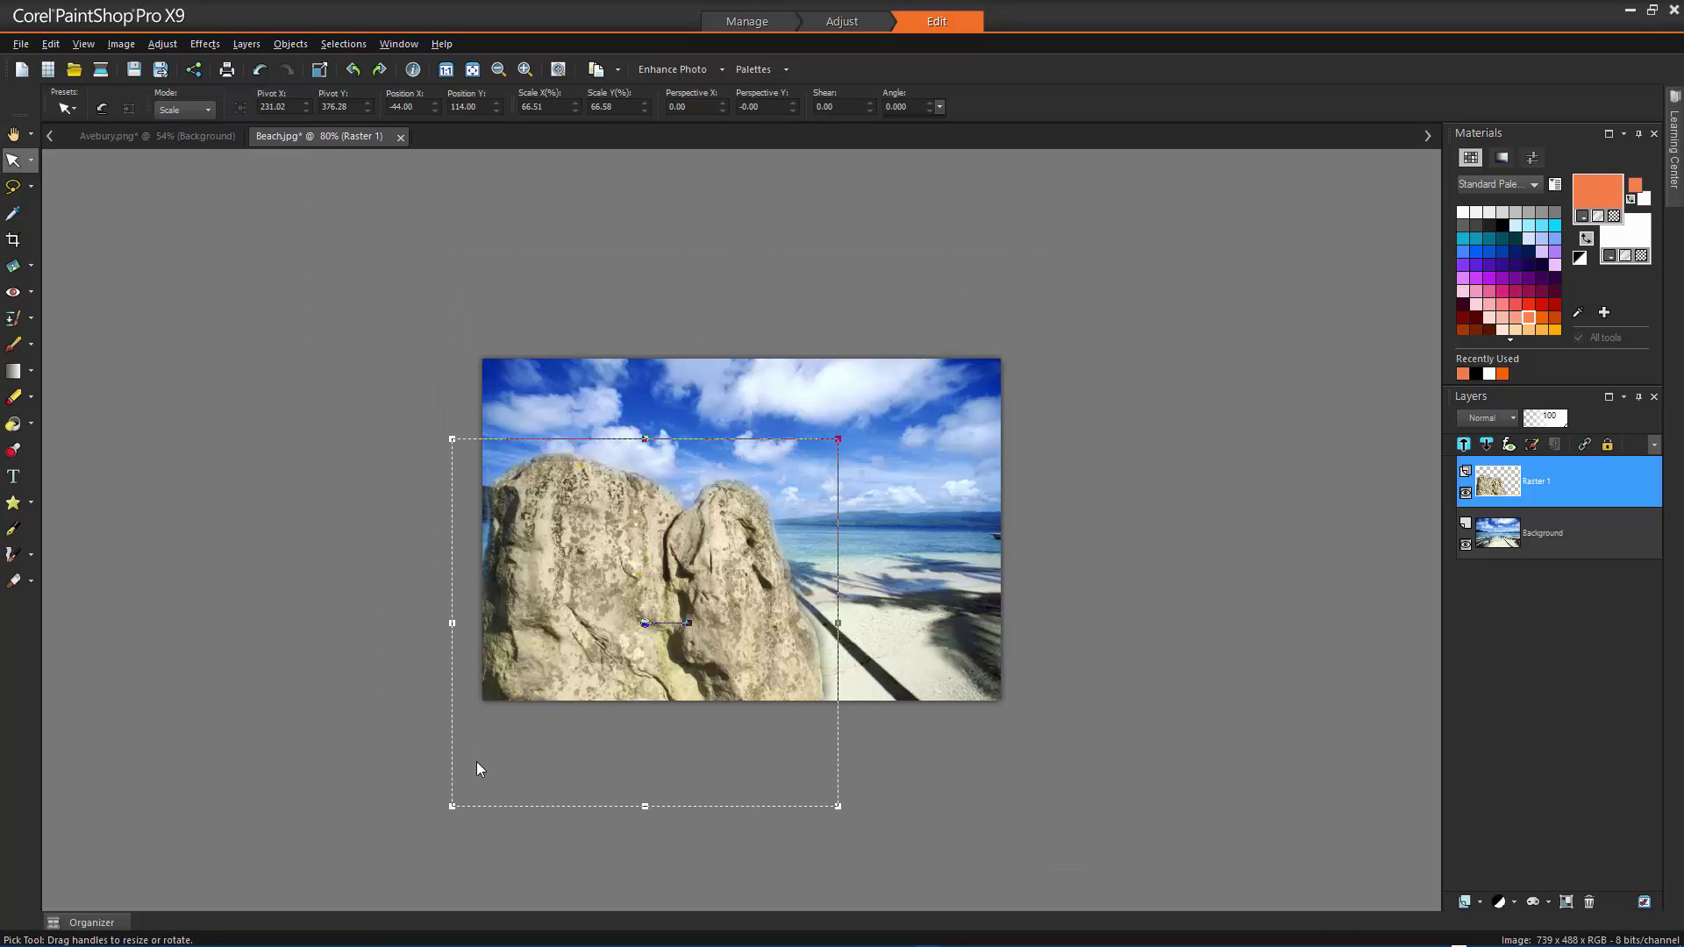
drag(450, 805, 600, 664)
drag(722, 496, 688, 534)
key(a)
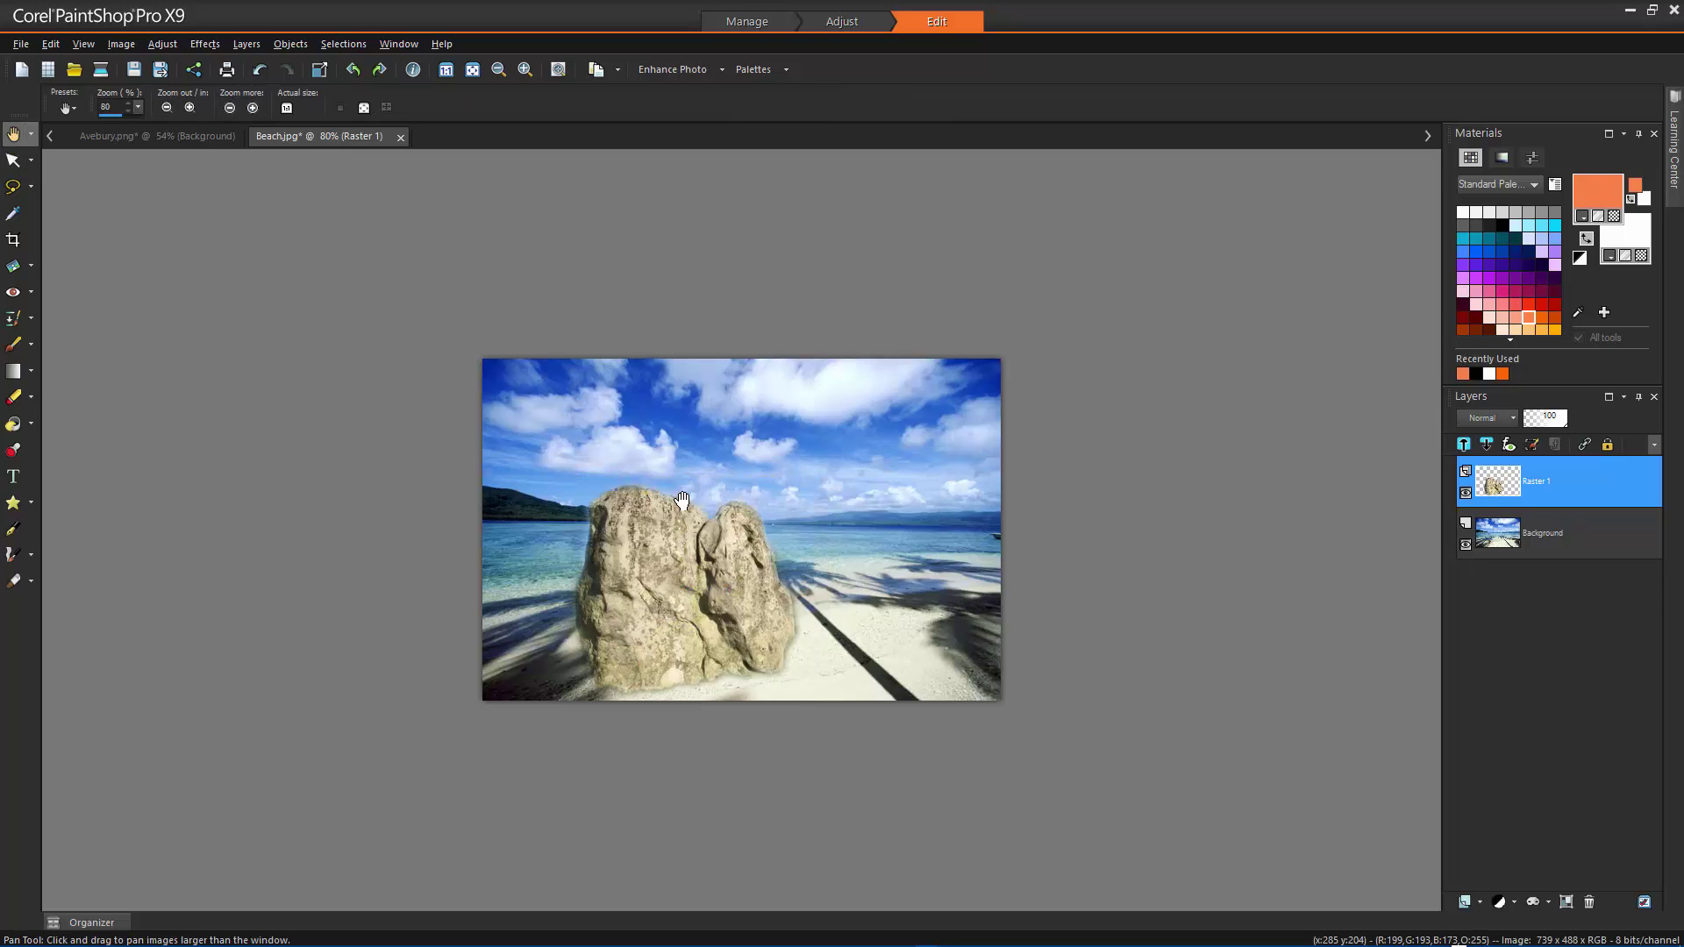
scroll(735, 511, up, 2)
scroll(735, 512, up, 4)
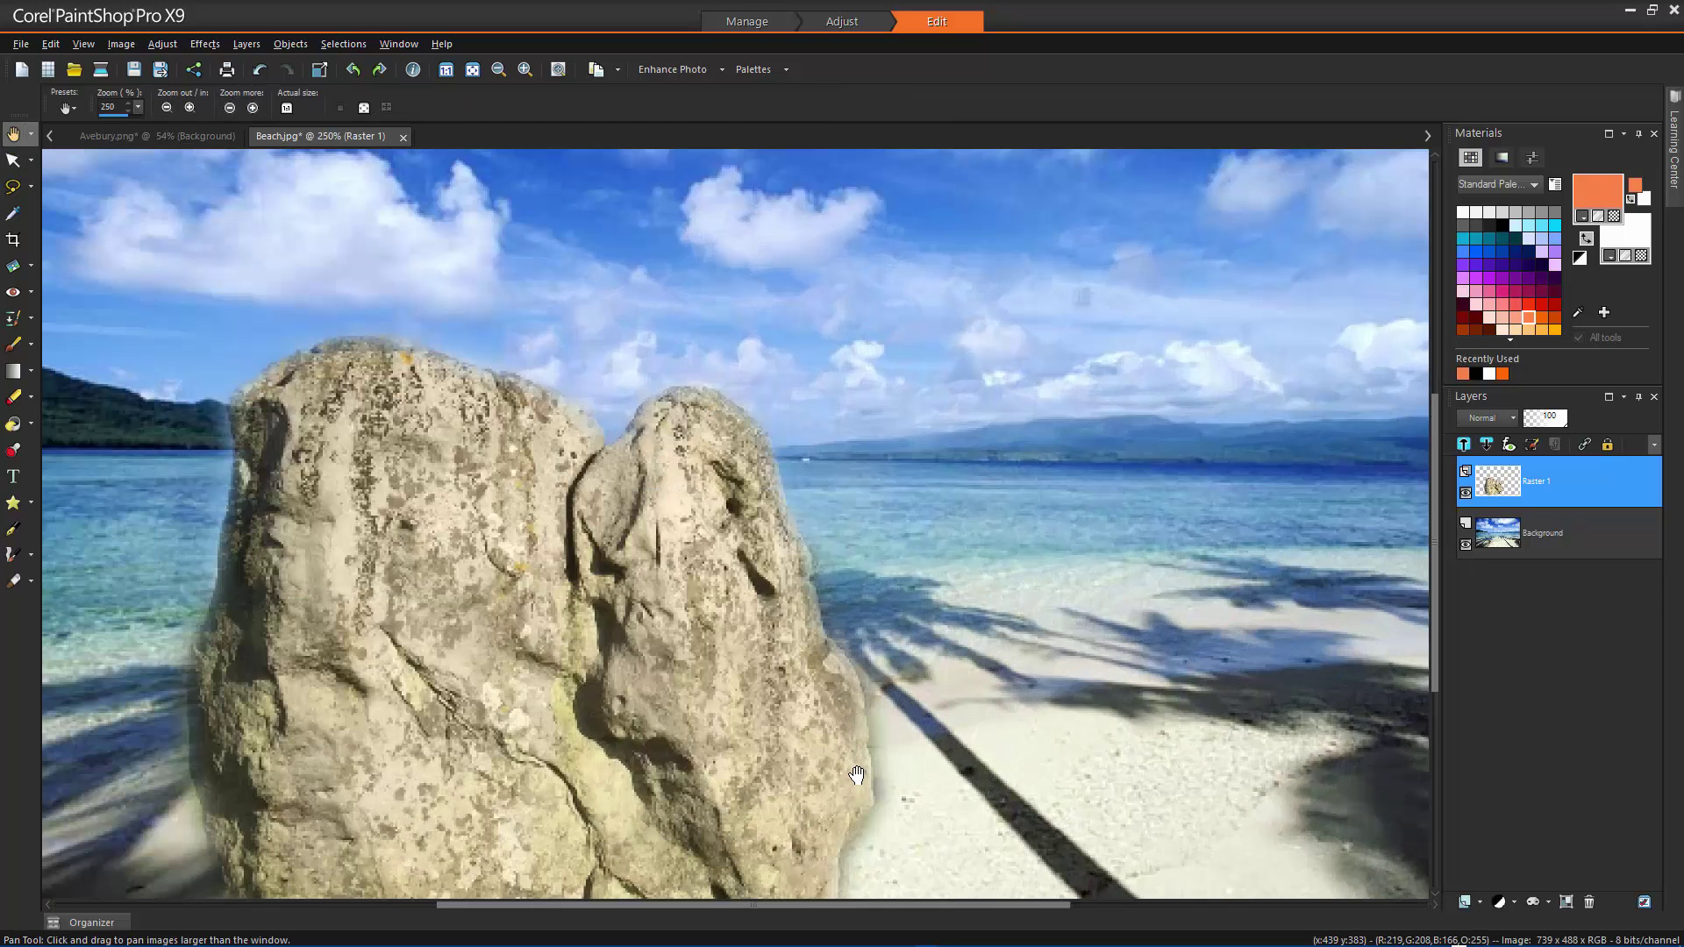
scroll(789, 524, down, 1)
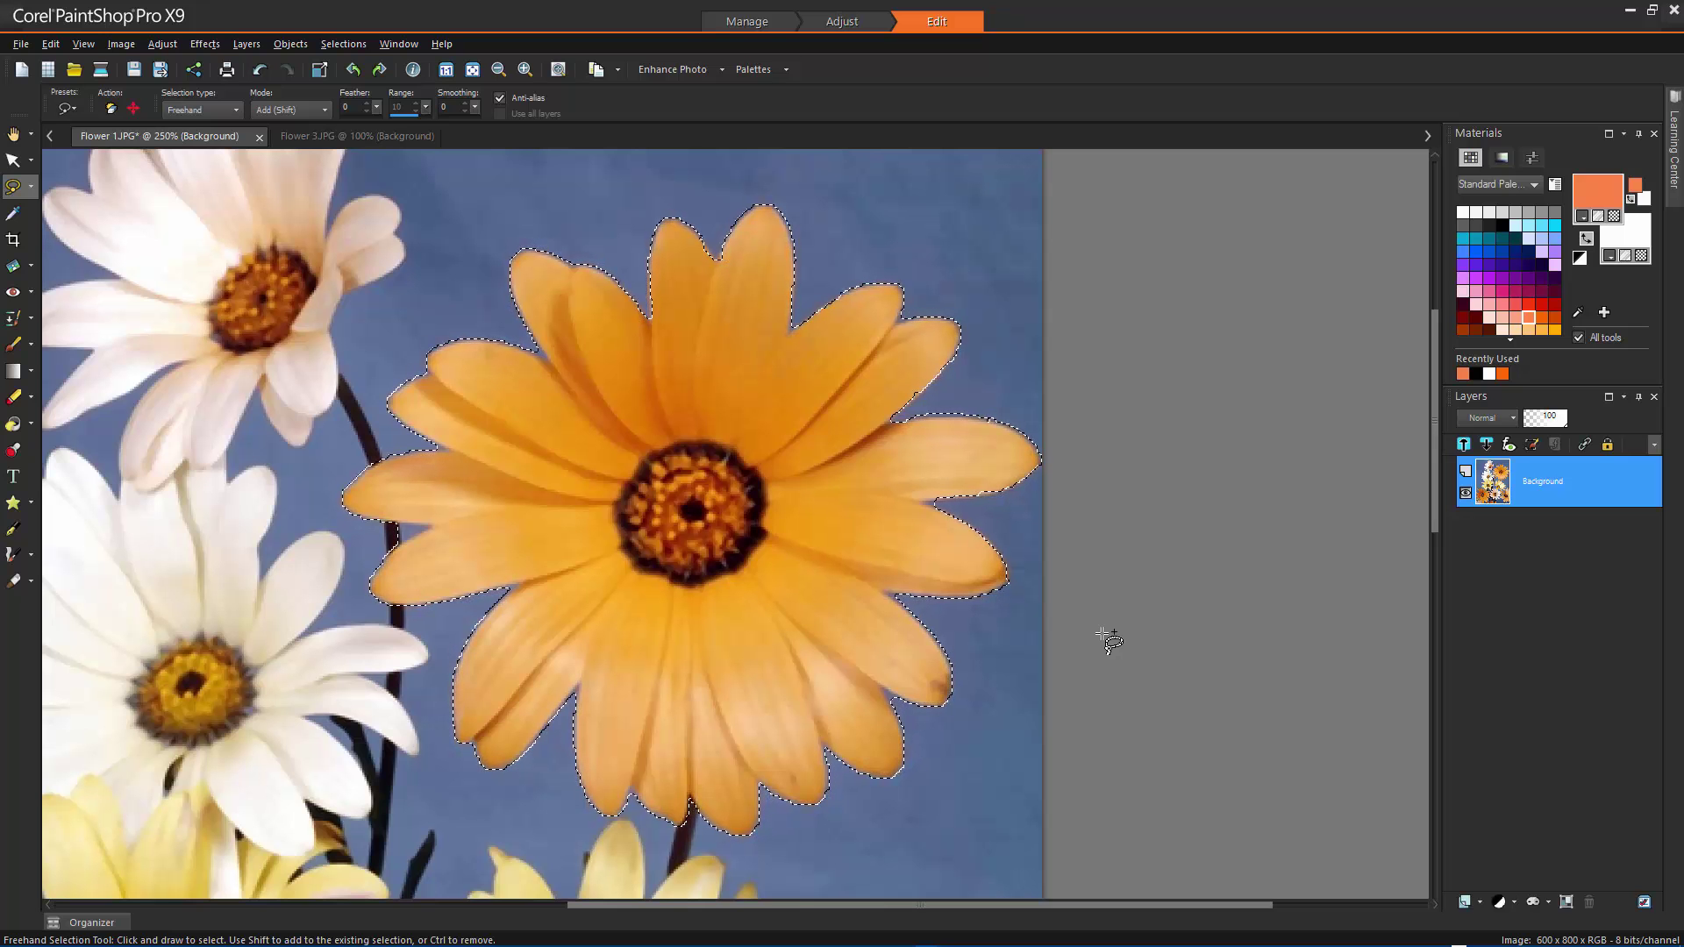
Step: Save the daisy selection to disk, renaming it from 'Daisy' to 'Yellow Flower'
click(344, 44)
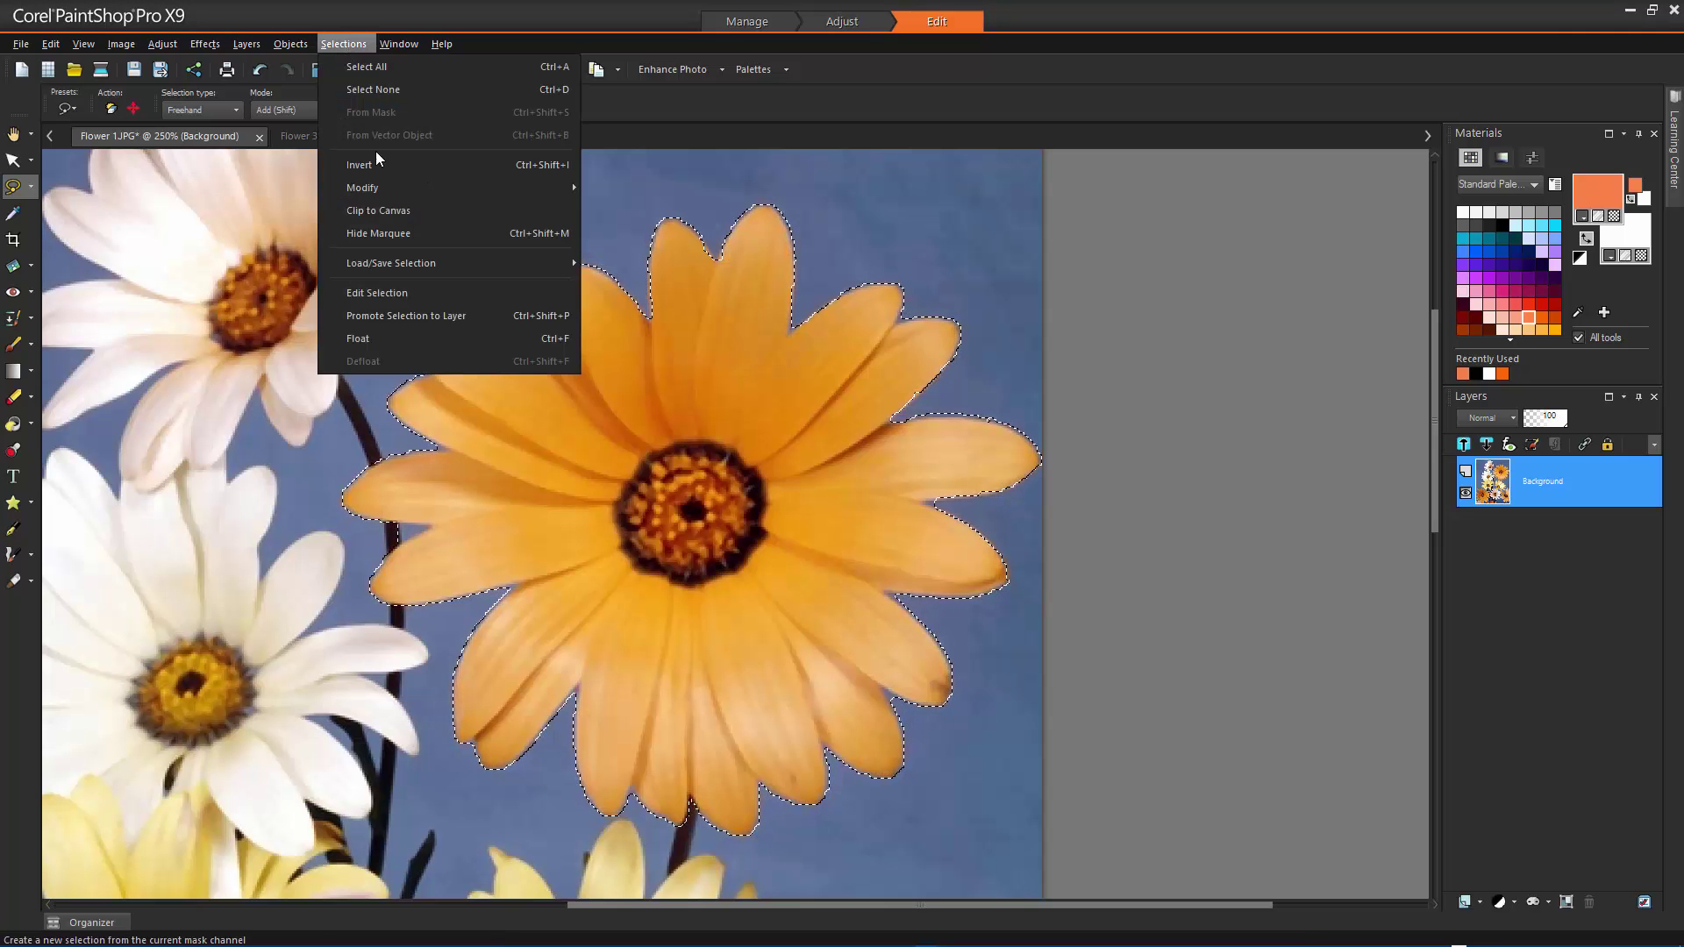
mouse_move(418, 265)
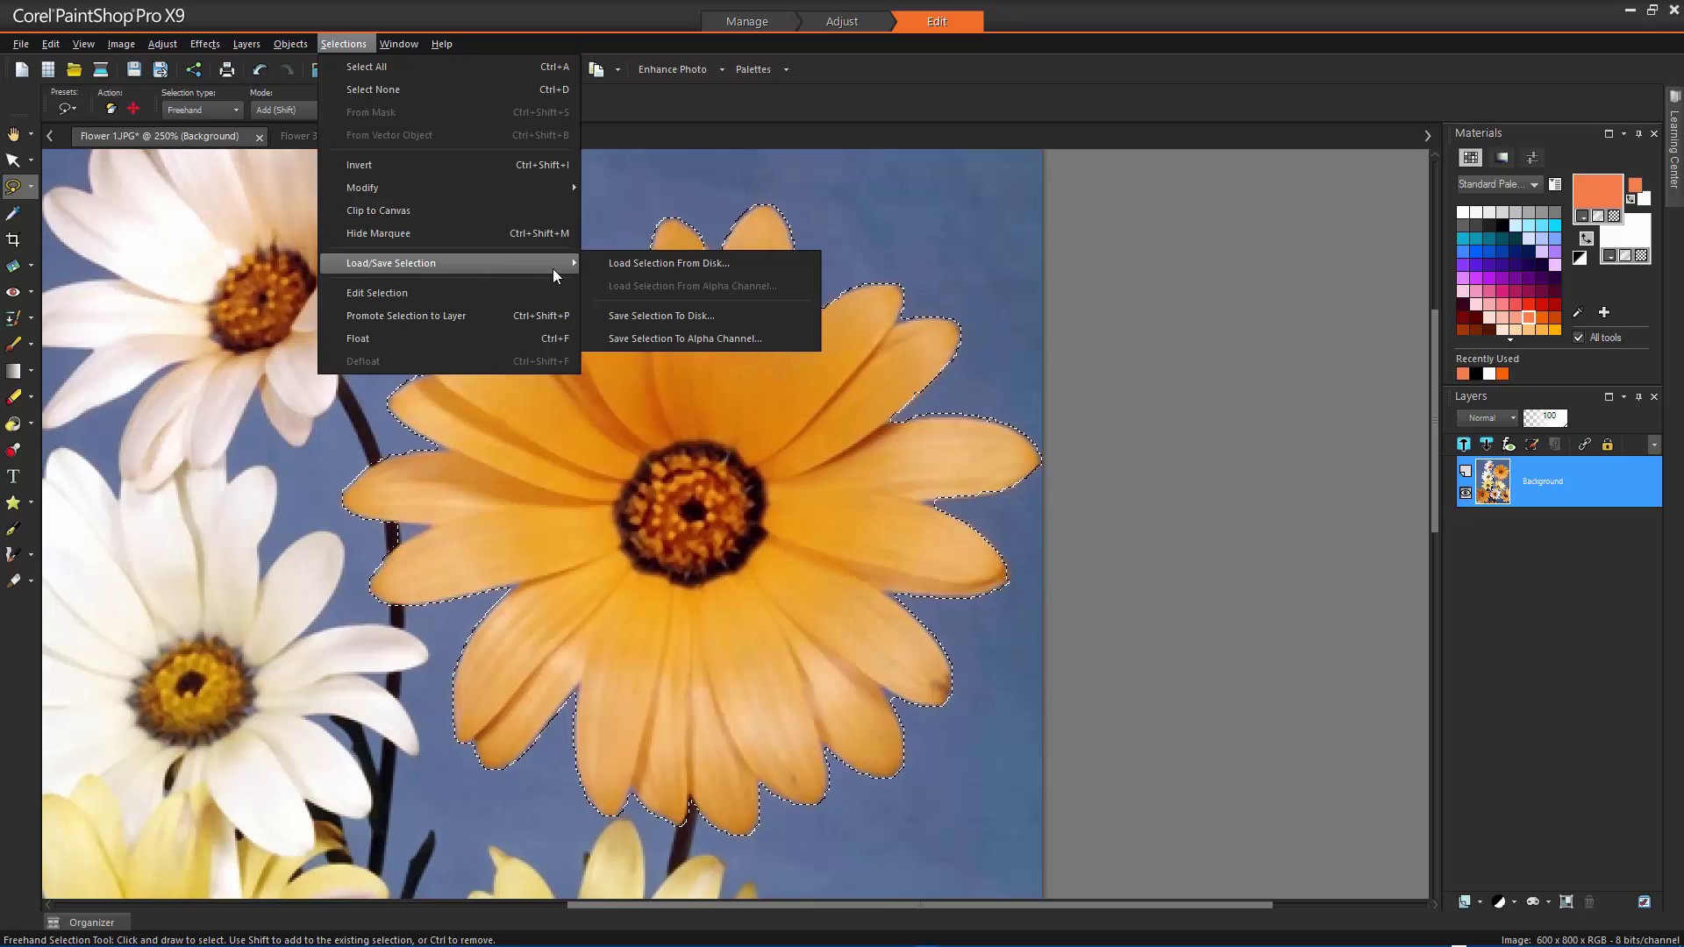
click(746, 317)
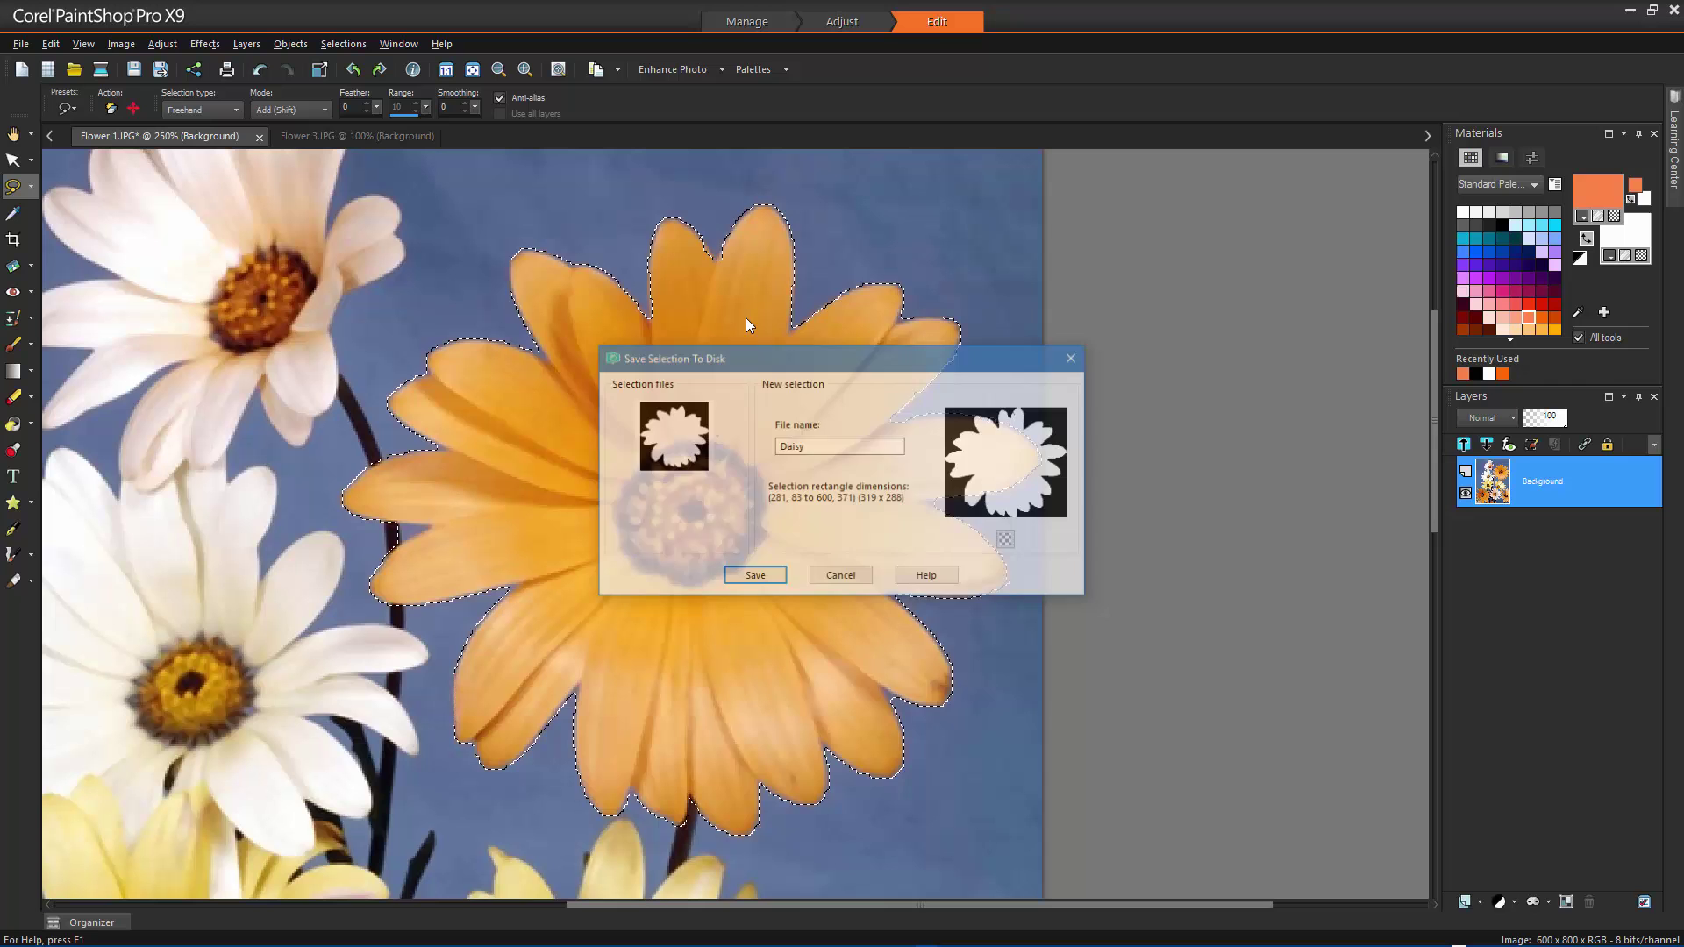
click(815, 448)
double_click(815, 449)
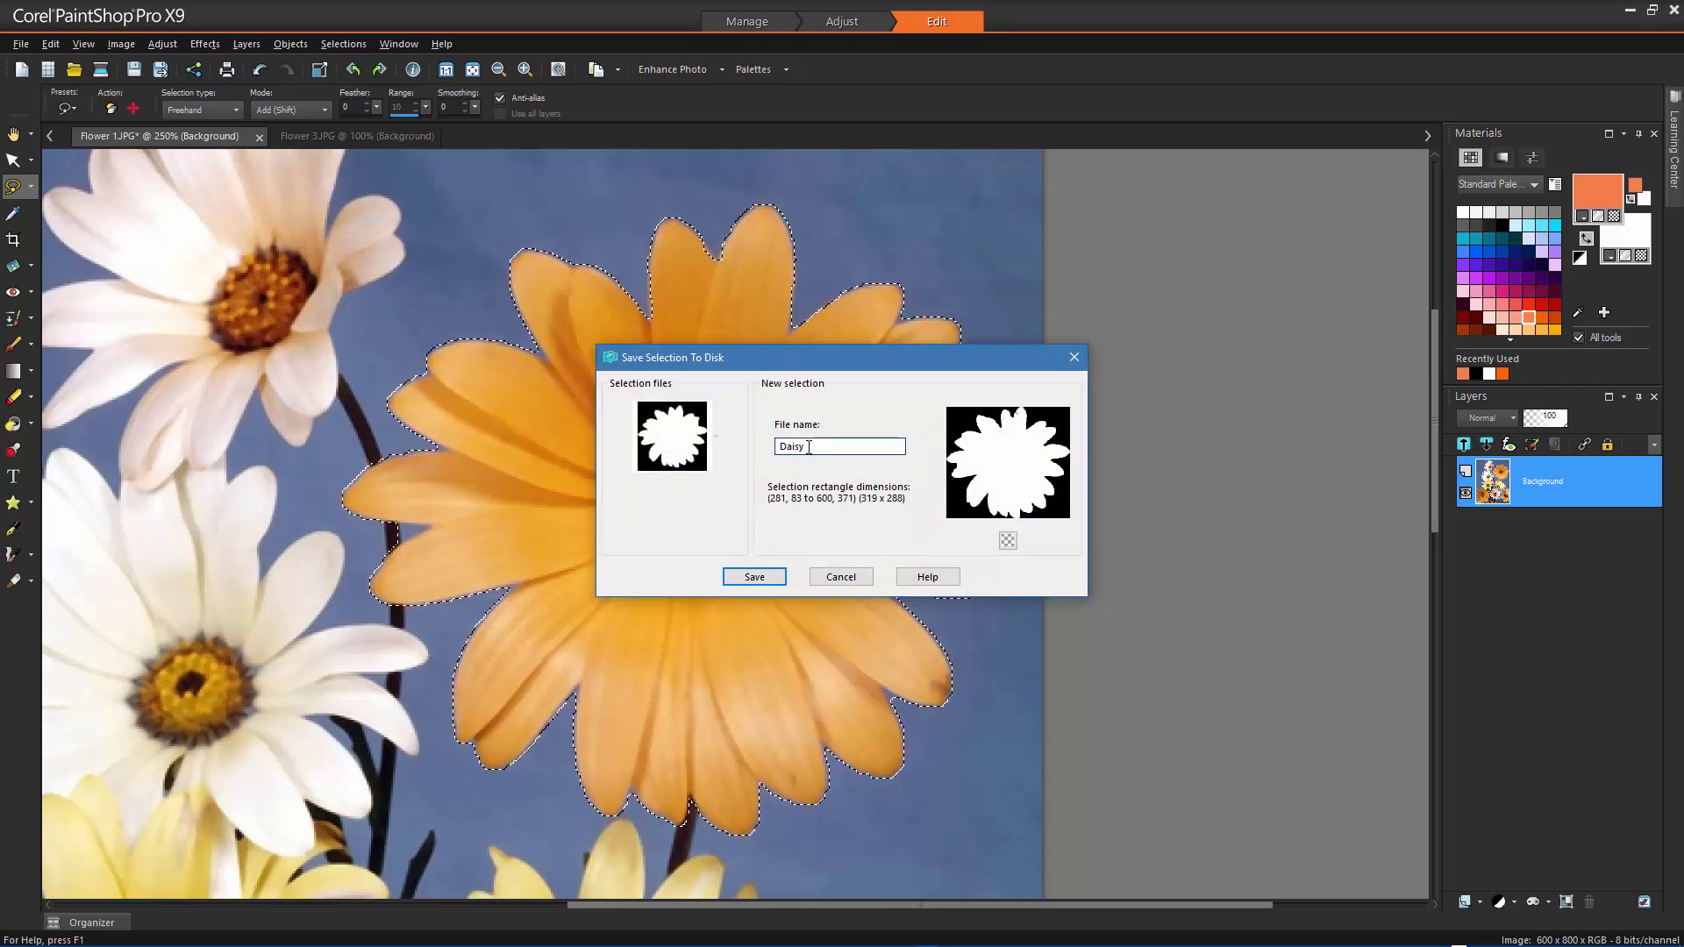
text(Yellow Flower)
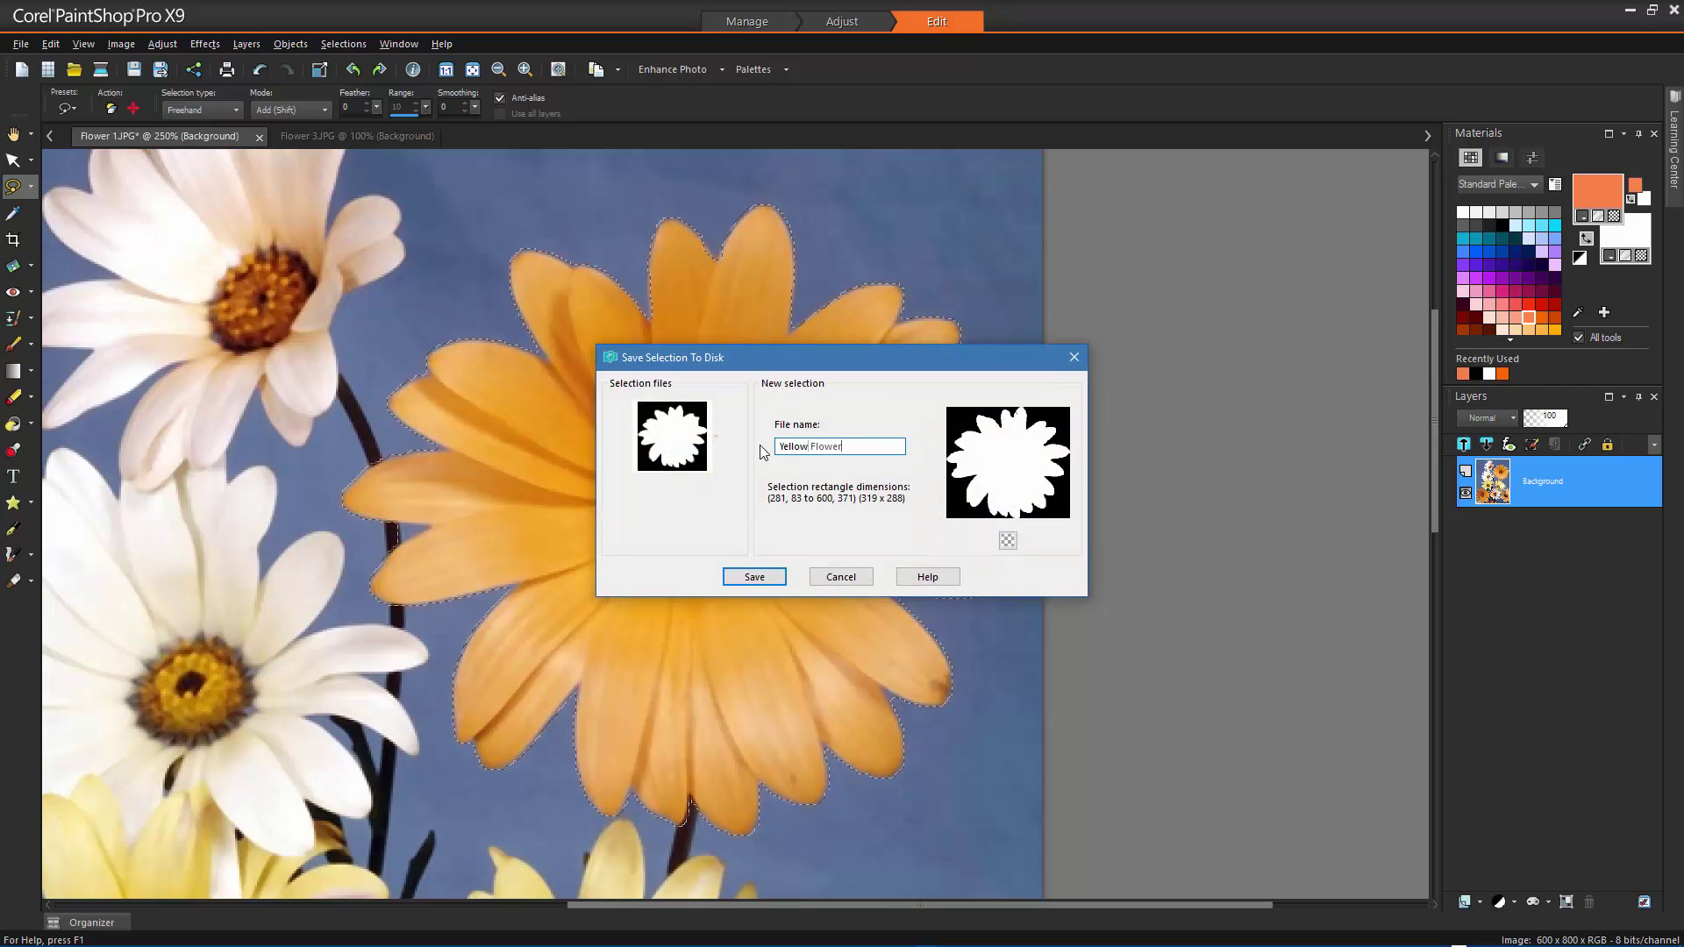
click(754, 577)
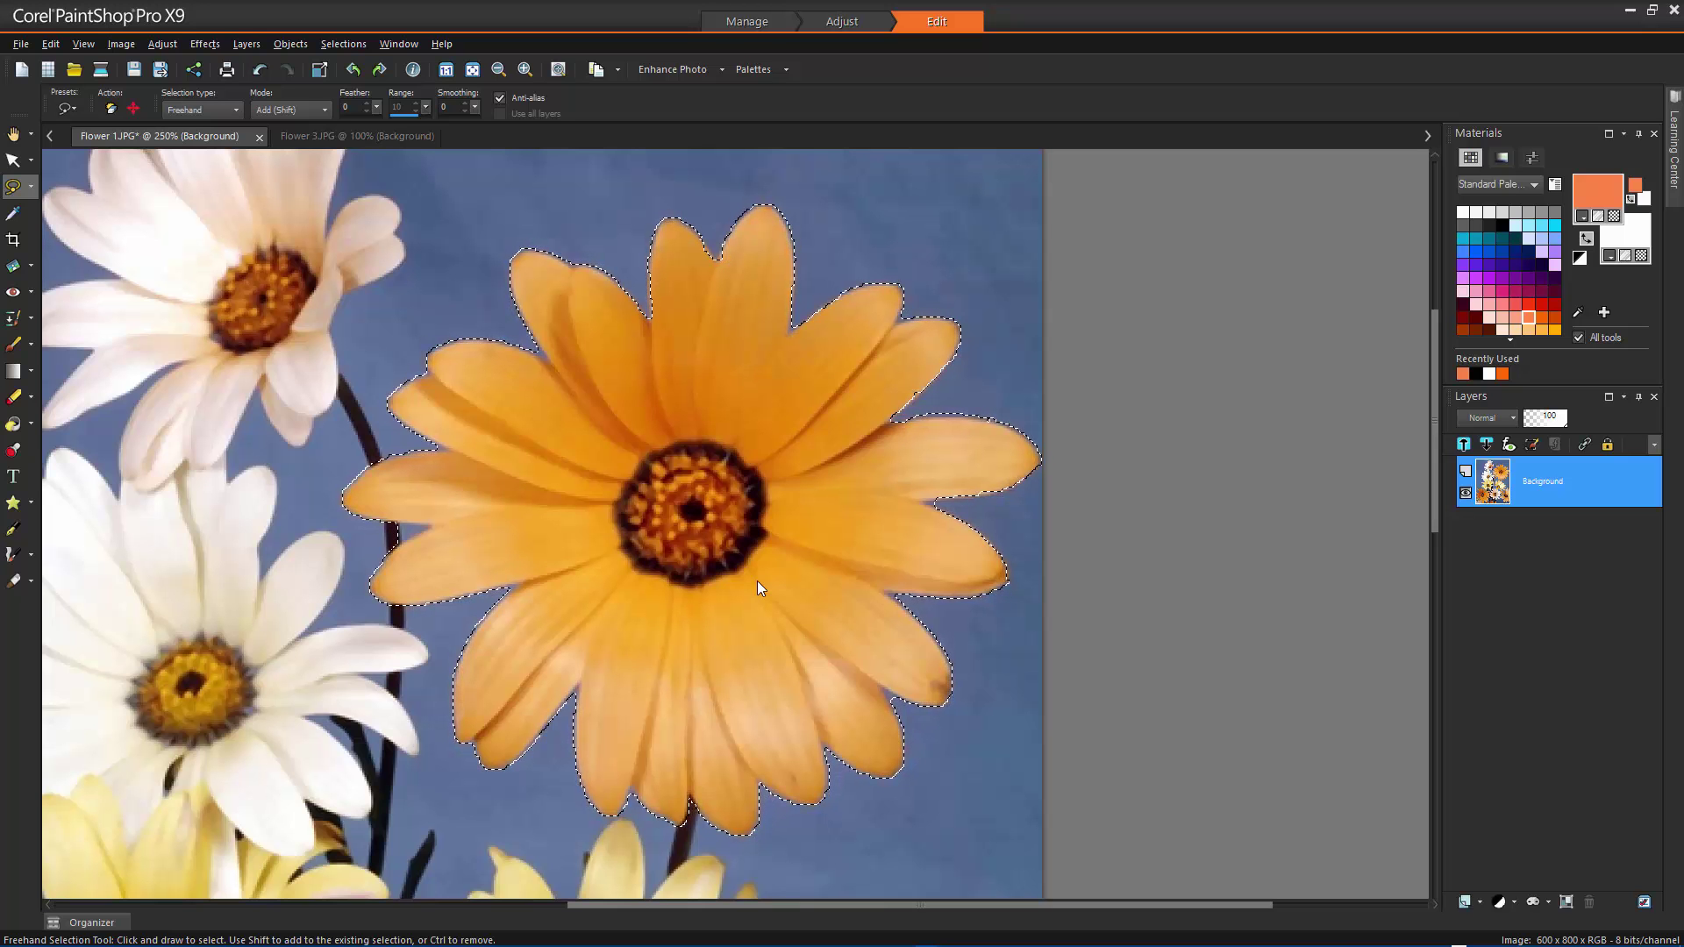
Step: Load the 'Yellow Flower' selection from disk onto Flower 3.JPG over the upper rose
click(366, 137)
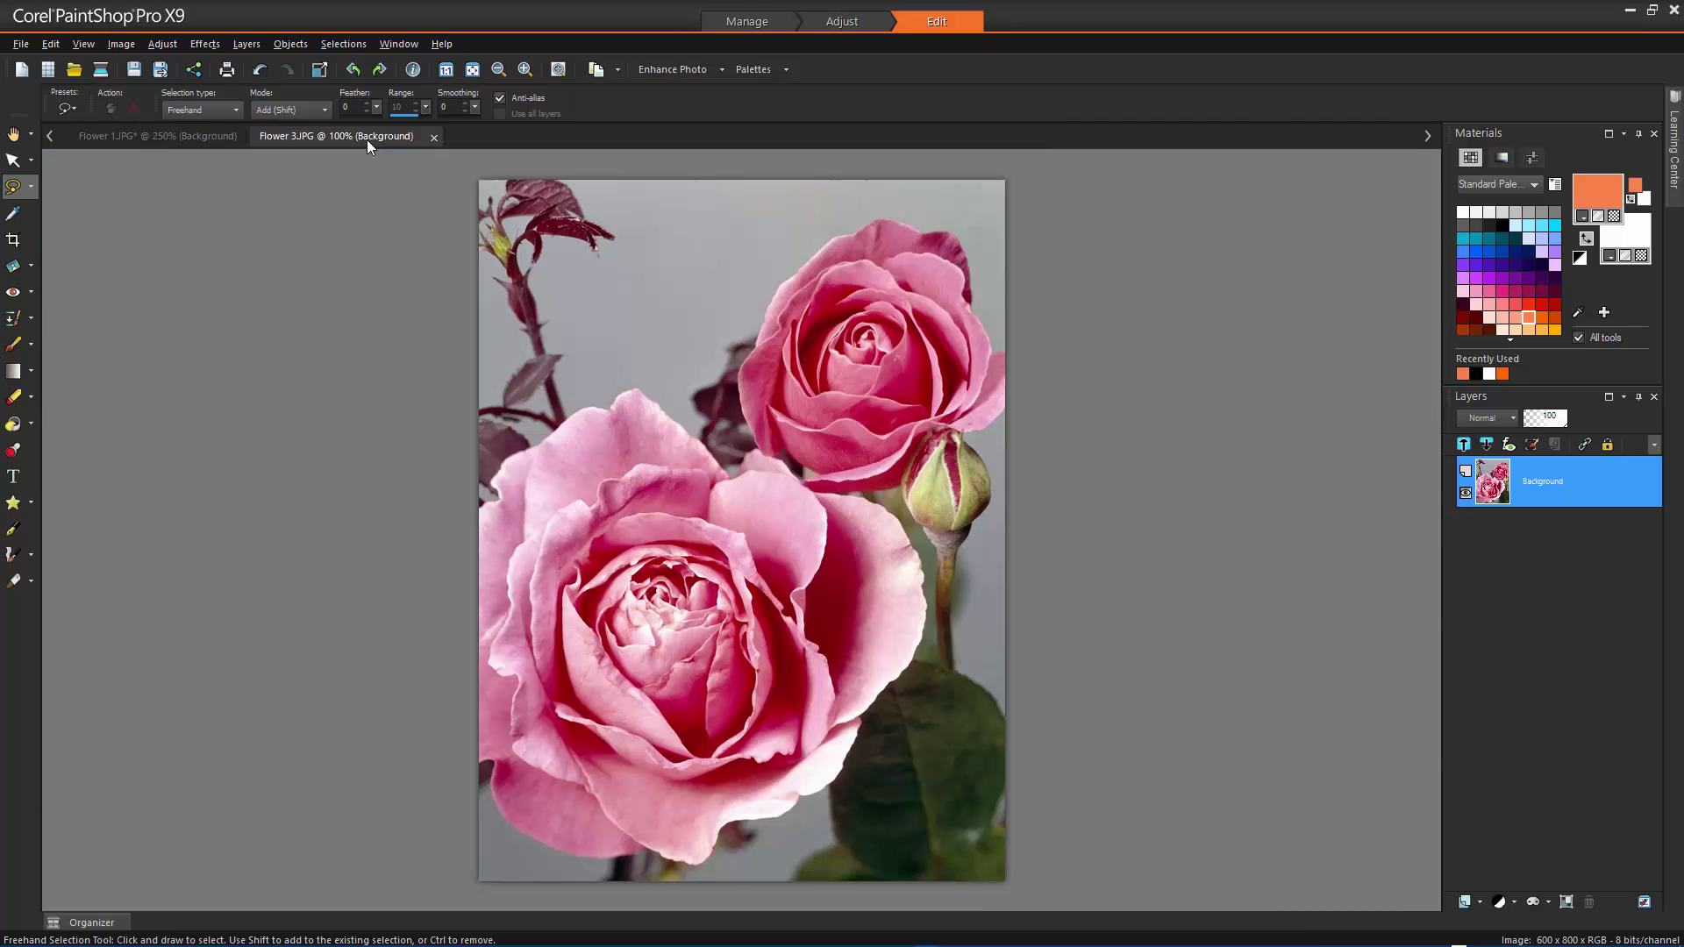
click(336, 42)
mouse_move(491, 263)
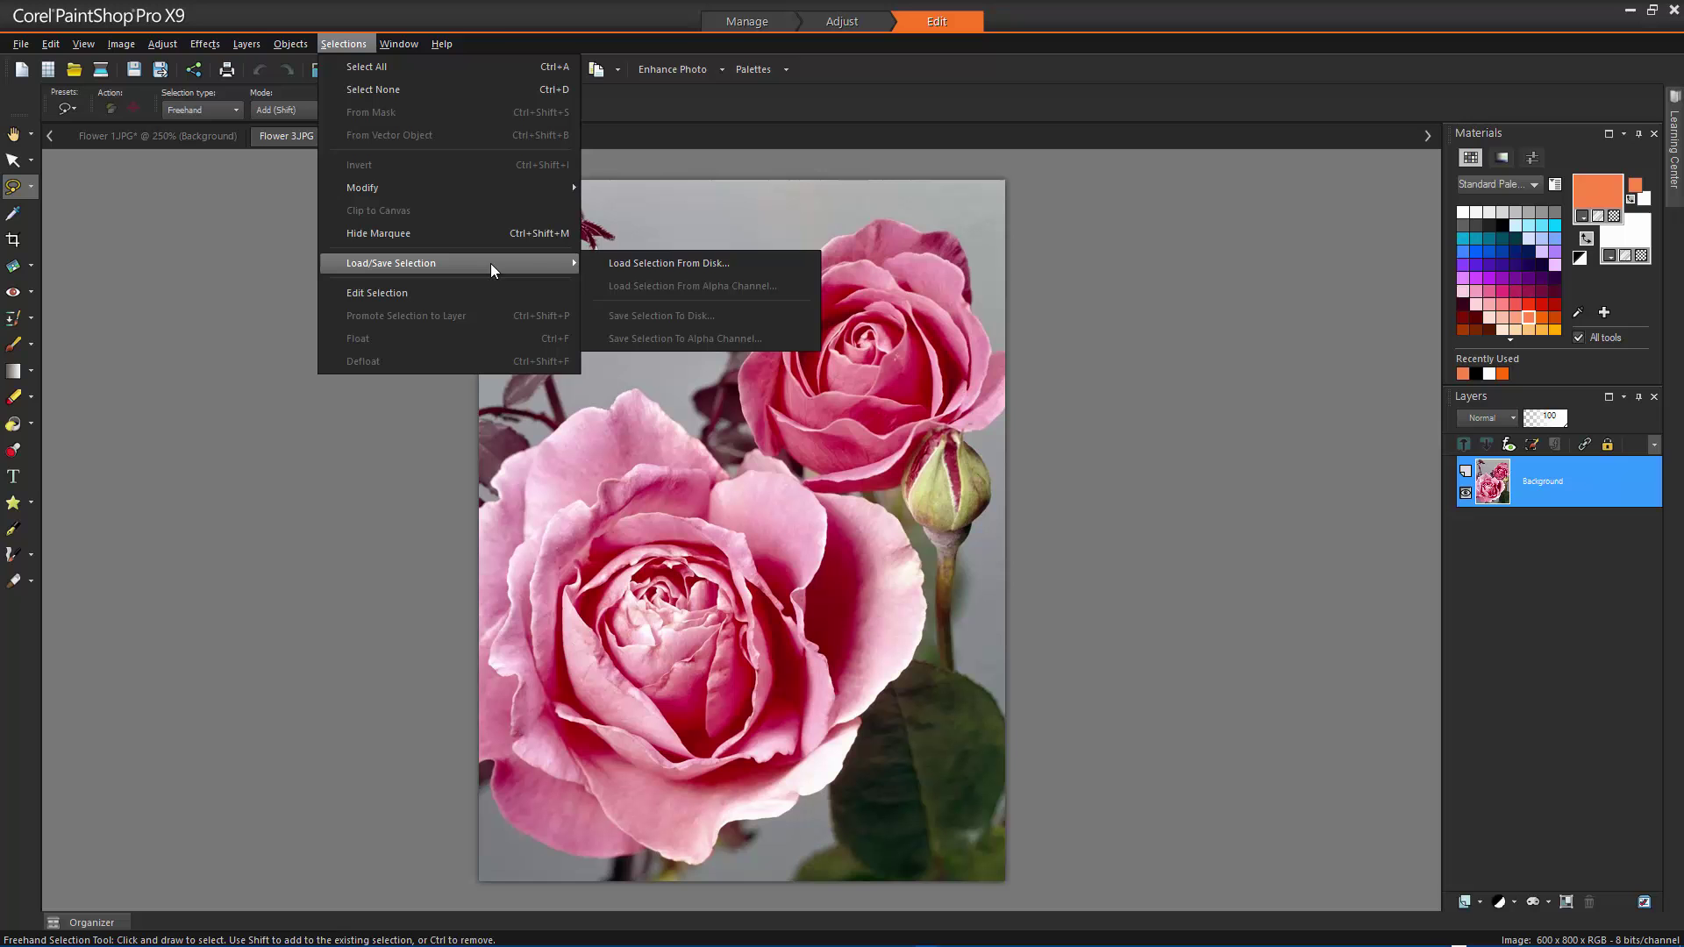
click(640, 265)
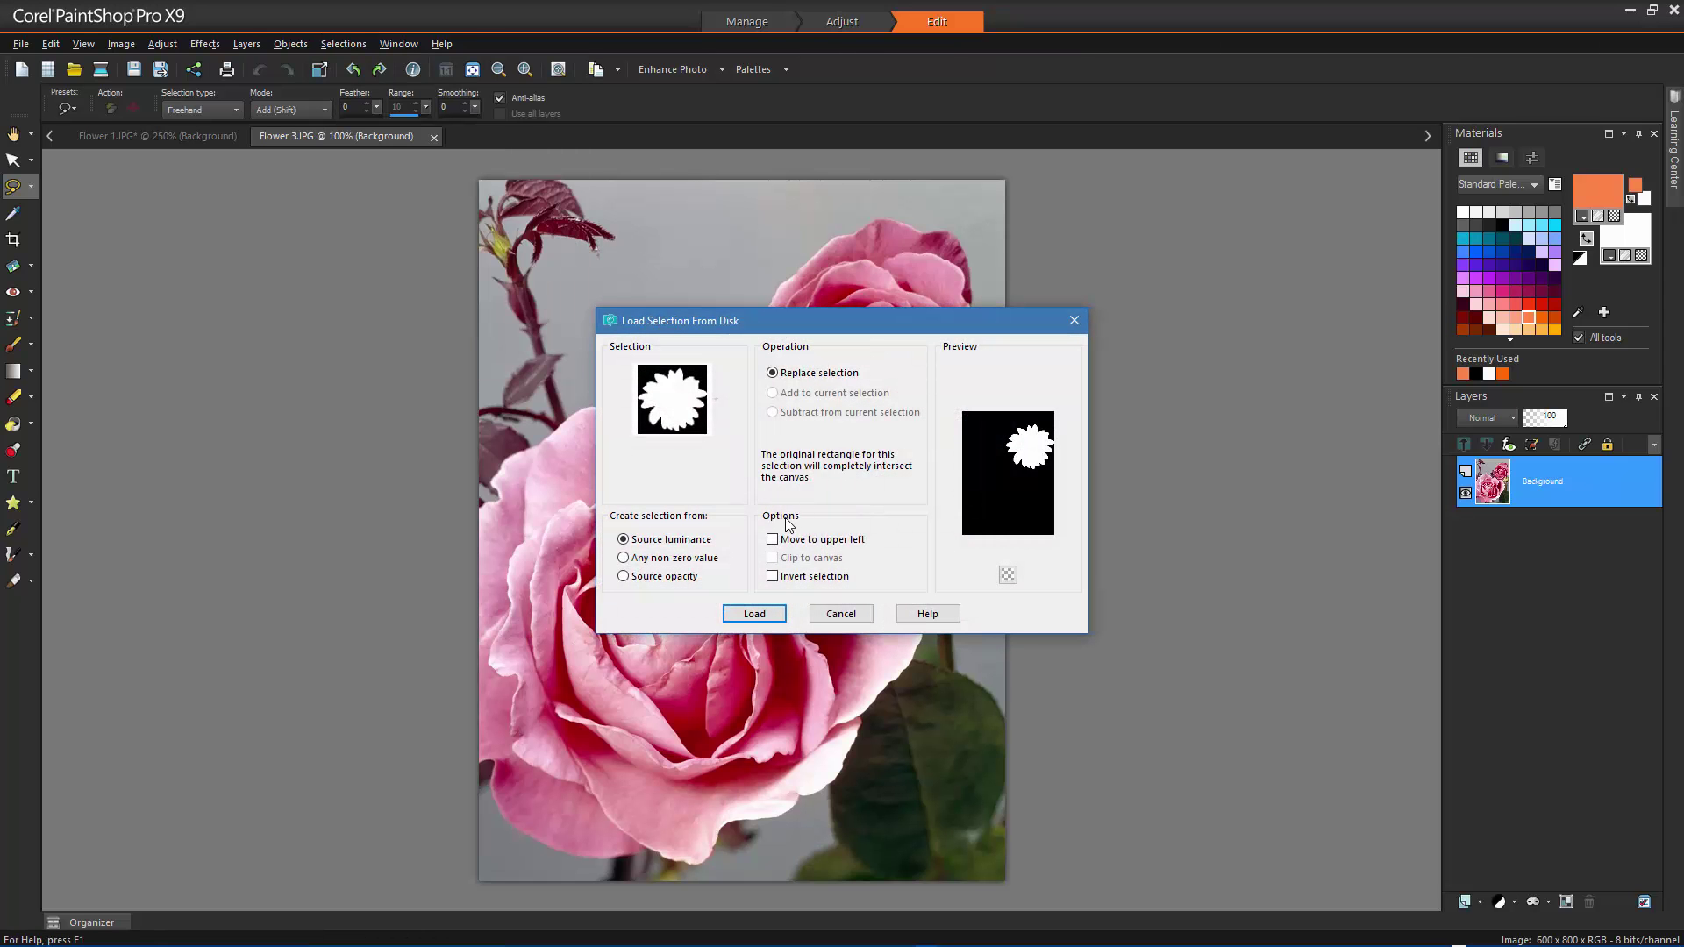
click(715, 401)
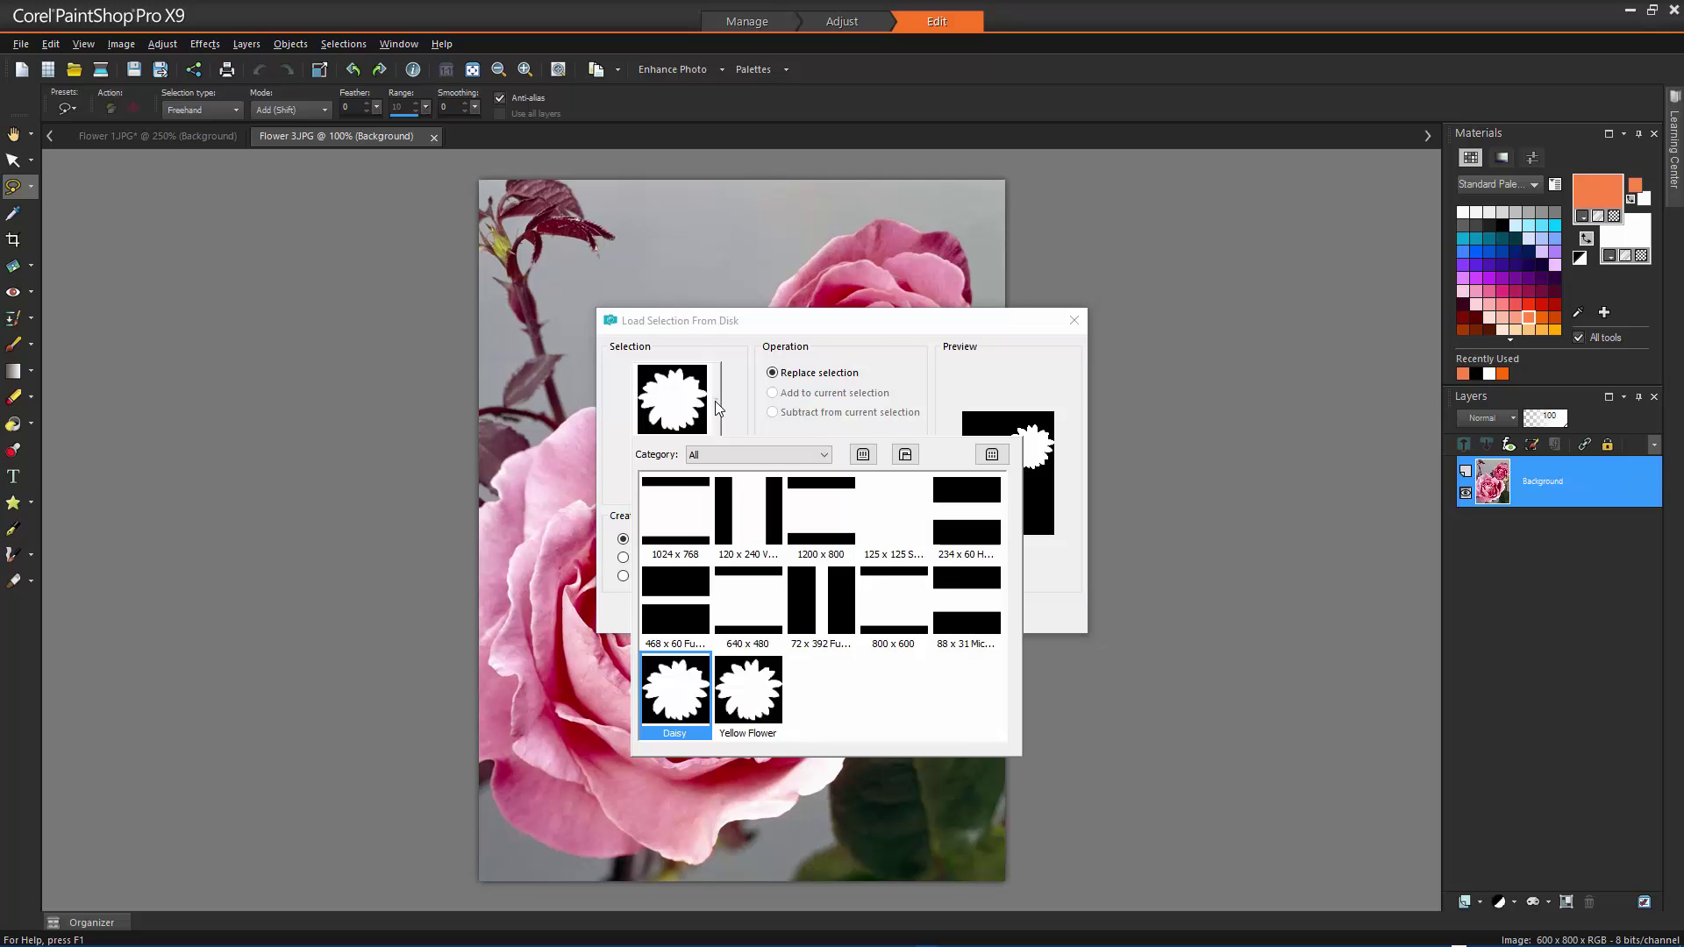
click(765, 672)
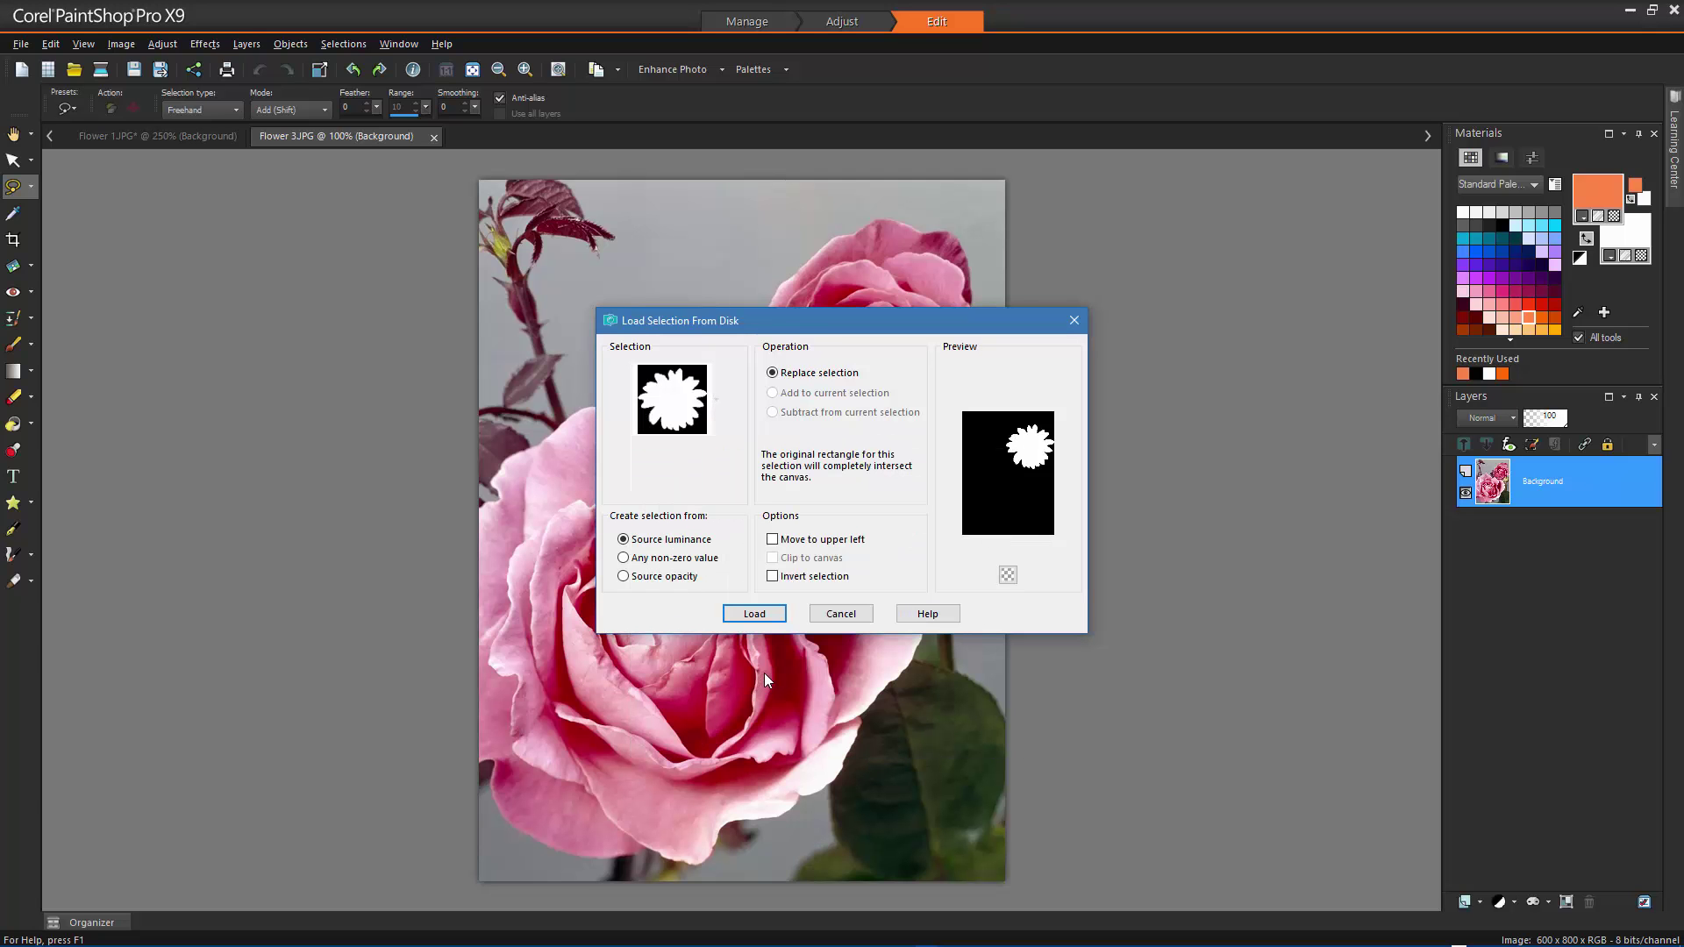
click(761, 614)
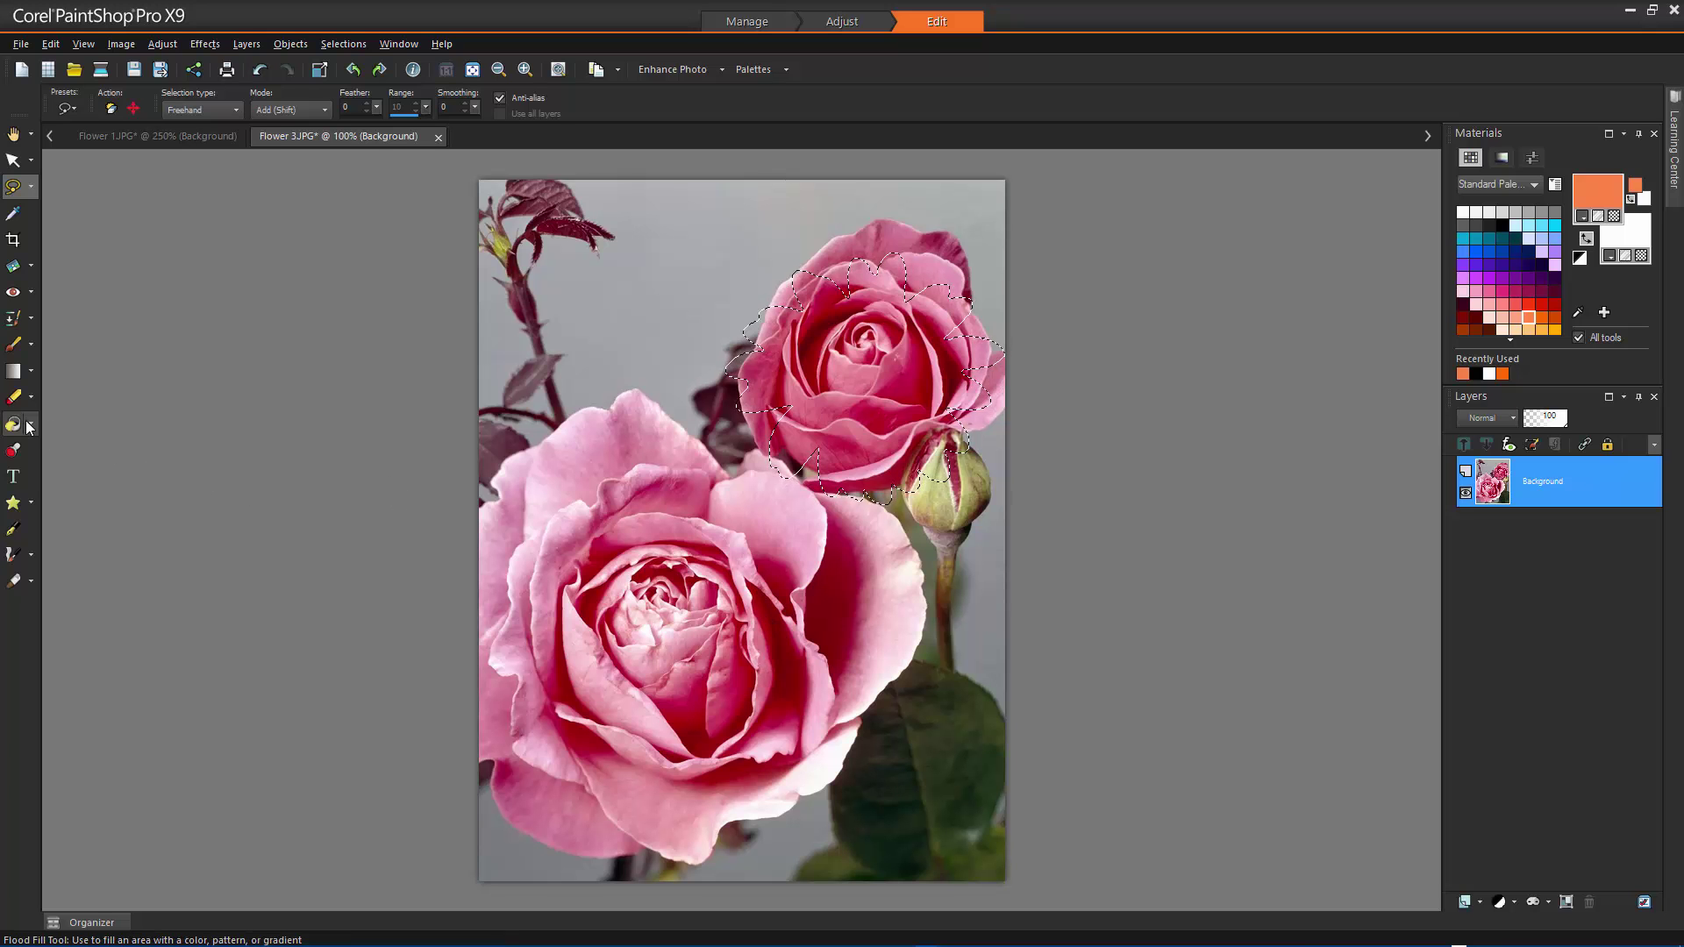
Step: Brush orange paint across the loaded flower selection, covering all its petals
click(14, 351)
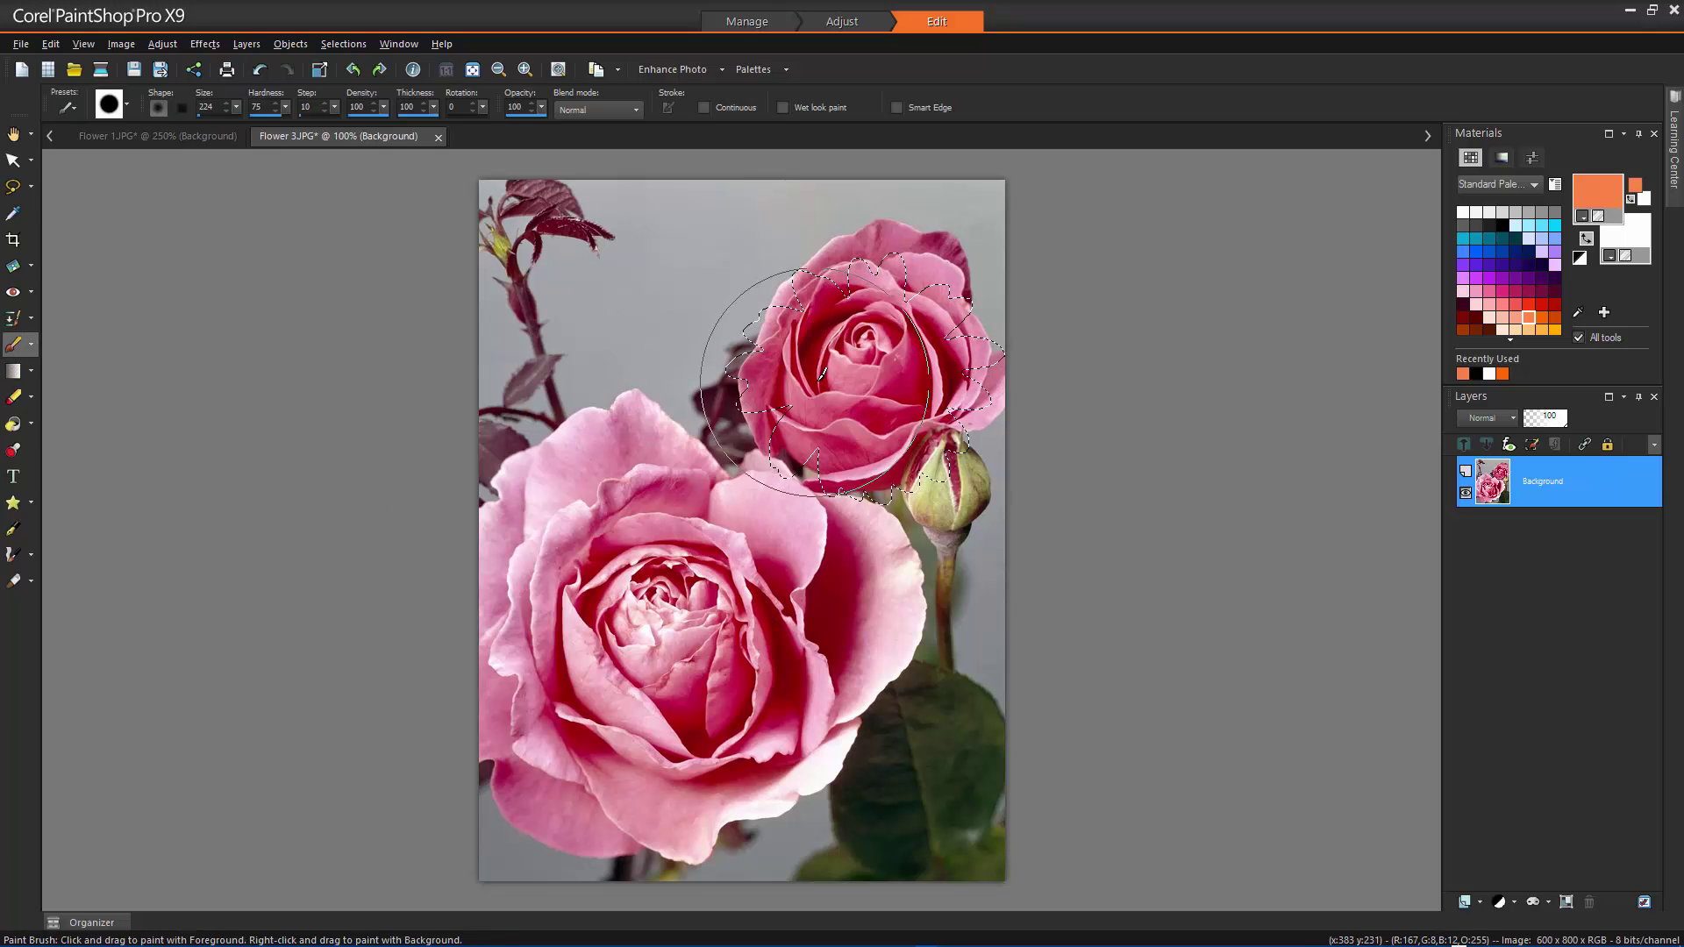
click(823, 346)
drag(823, 346, 905, 287)
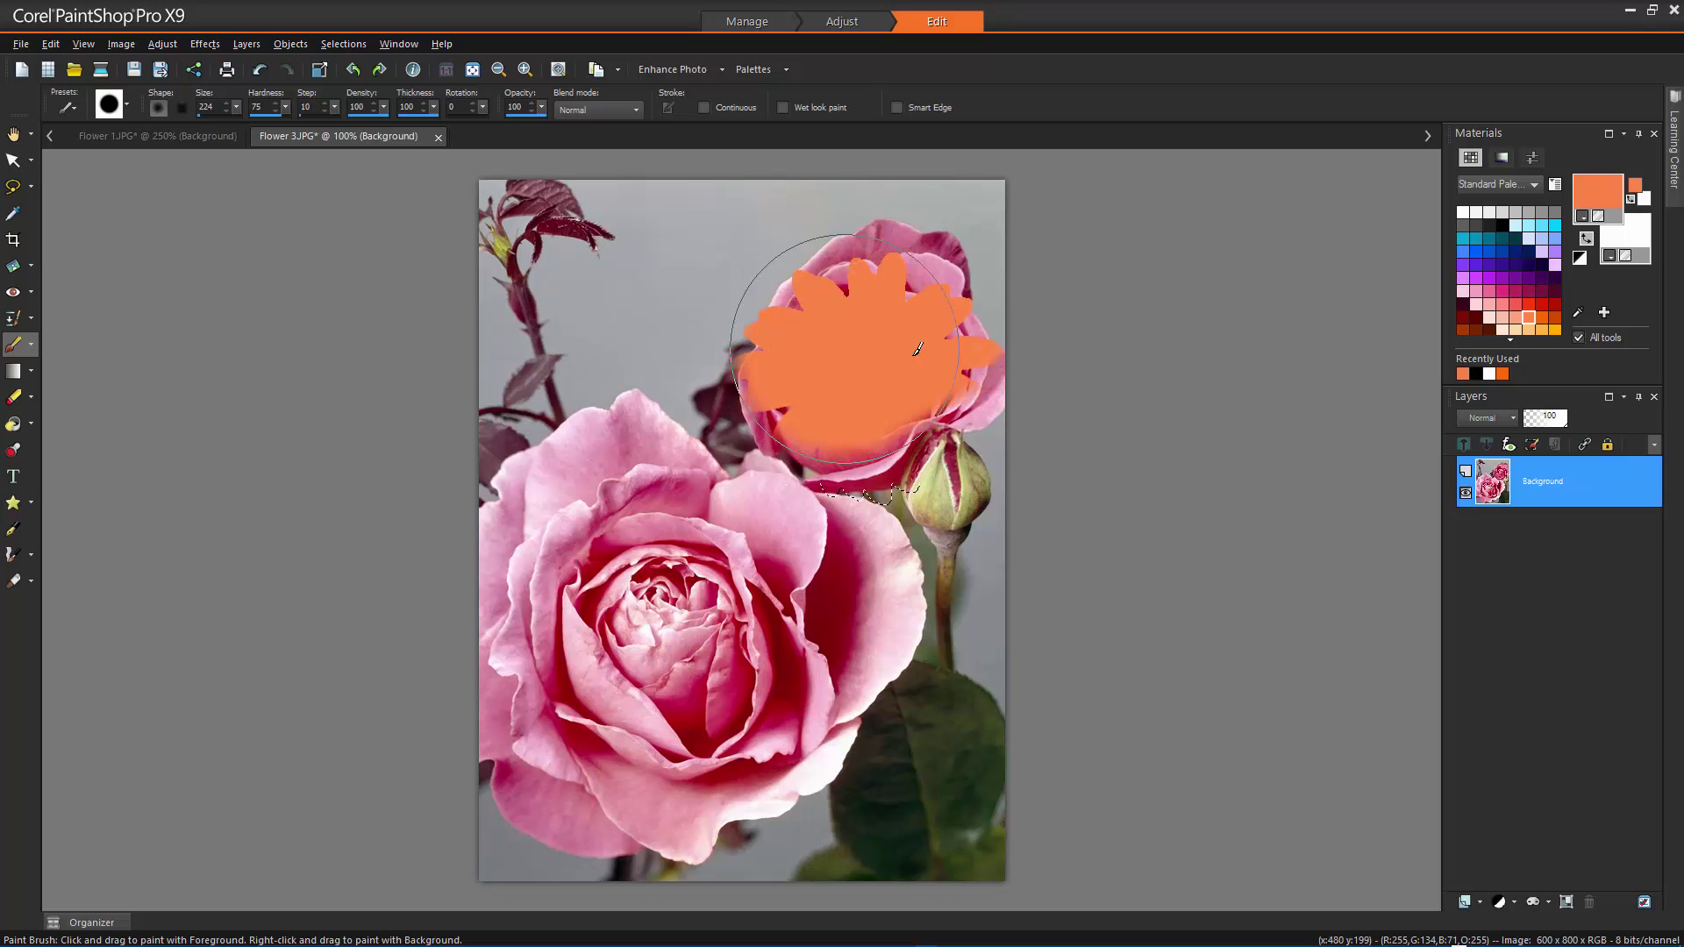
mouse_move(917, 349)
mouse_down()
mouse_move(851, 381)
mouse_move(898, 417)
mouse_move(883, 423)
mouse_move(745, 384)
mouse_move(798, 354)
mouse_move(919, 387)
mouse_up()
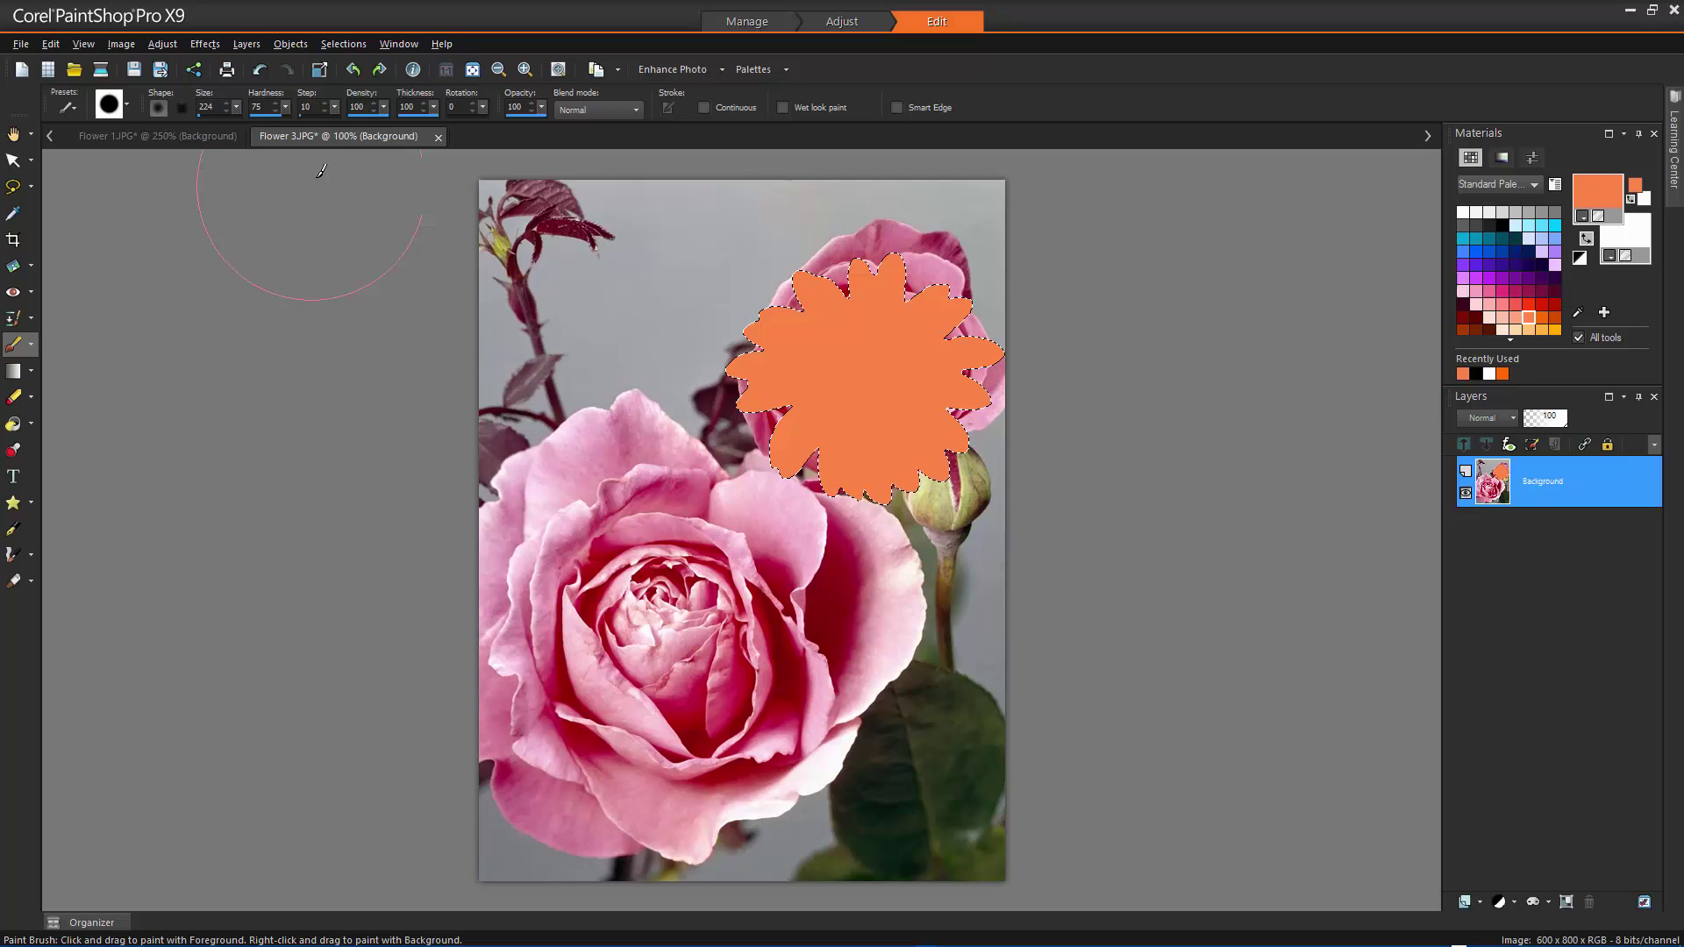
click(442, 44)
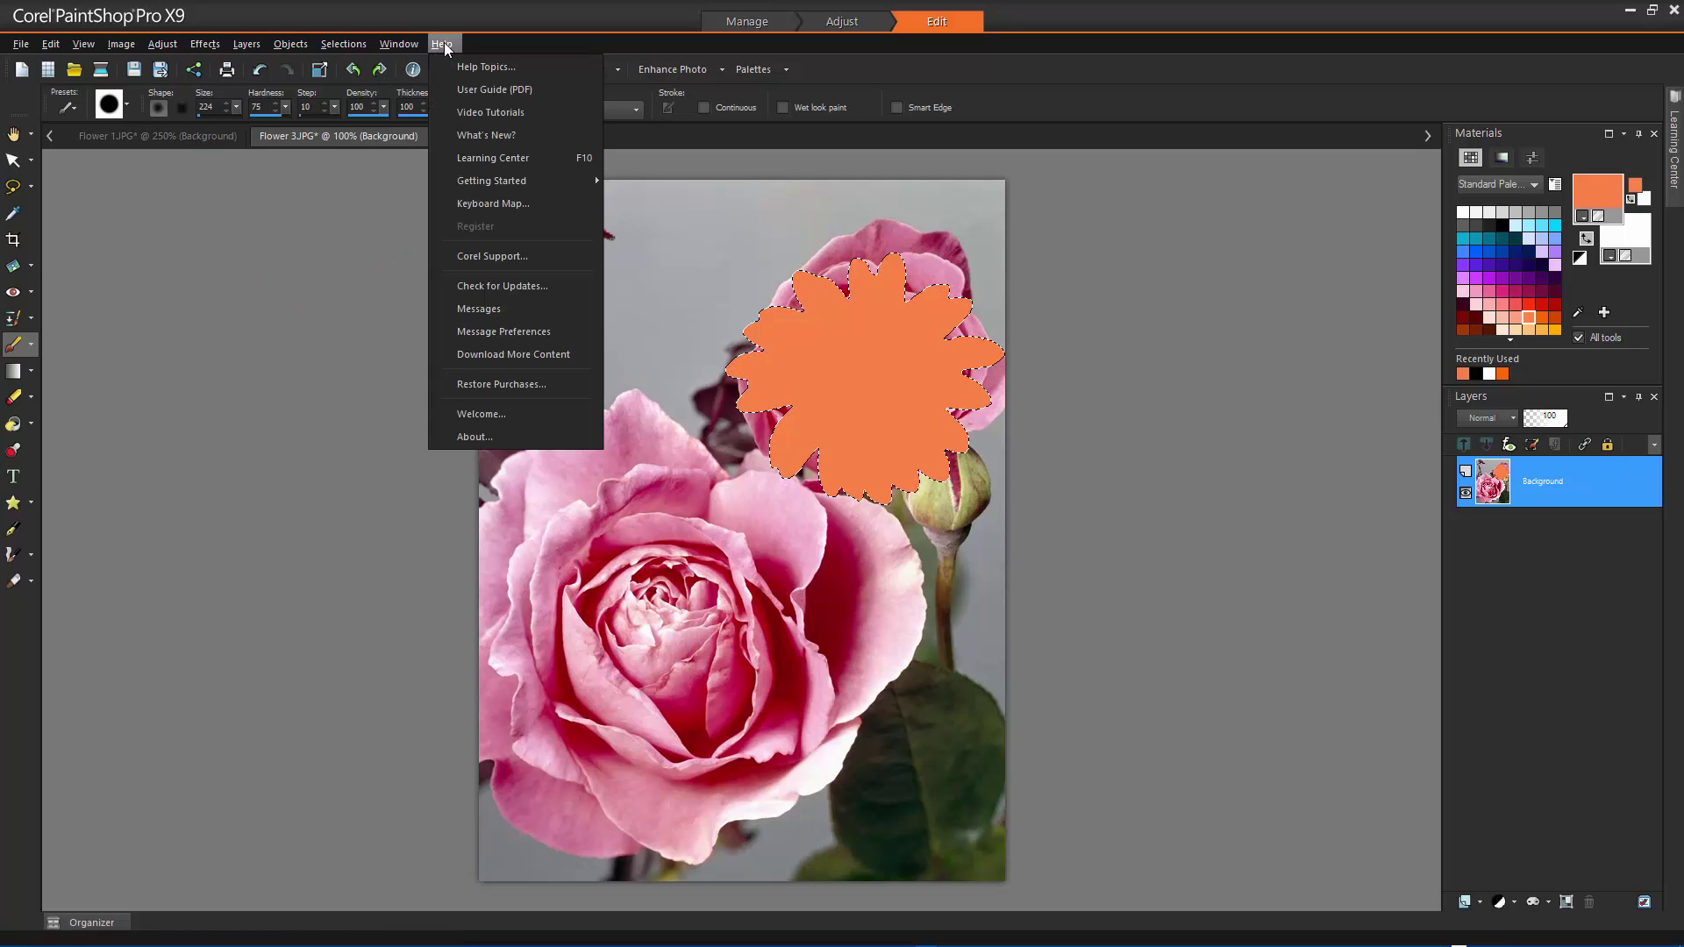